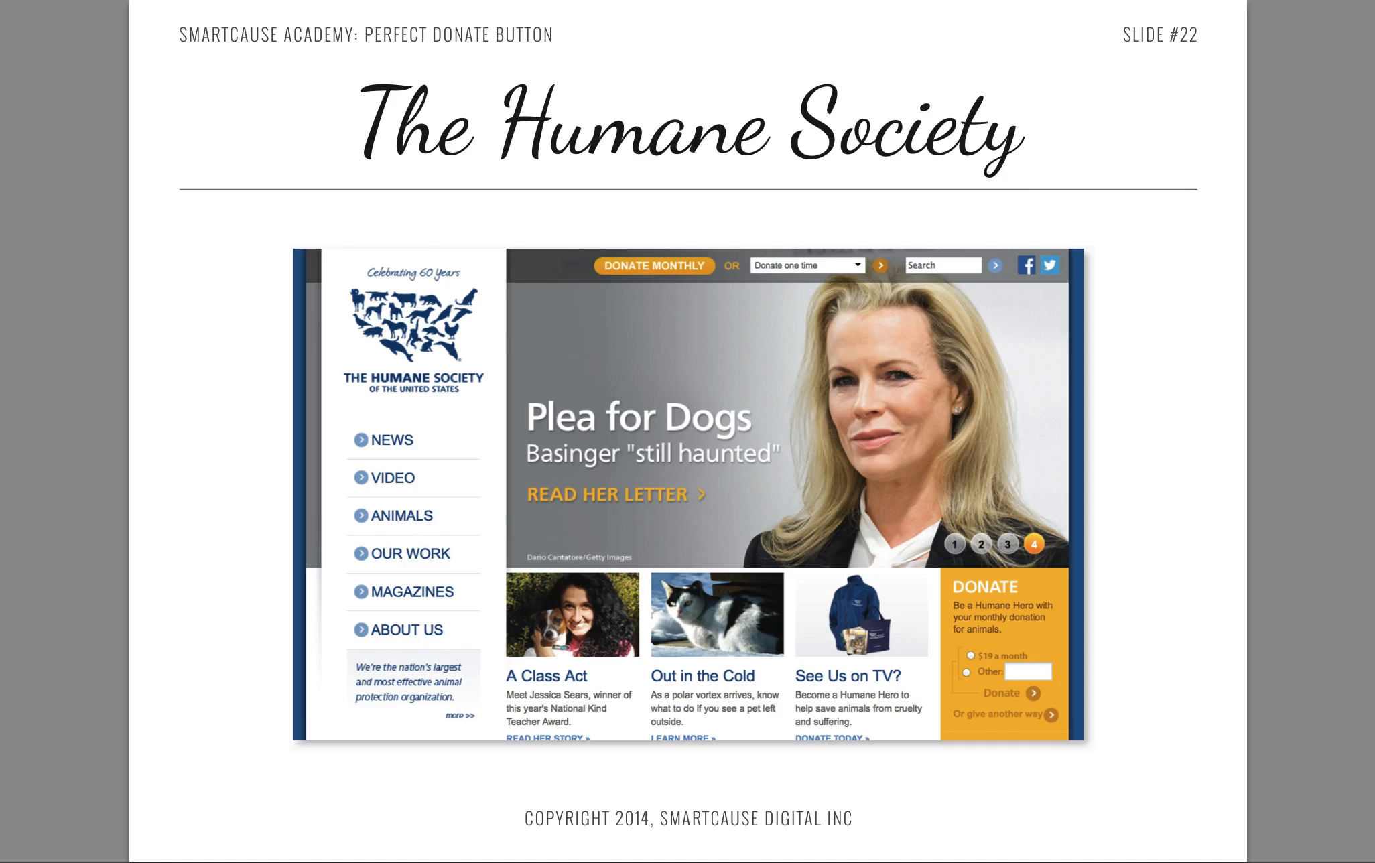
{"action": "key", "text": "Right"}
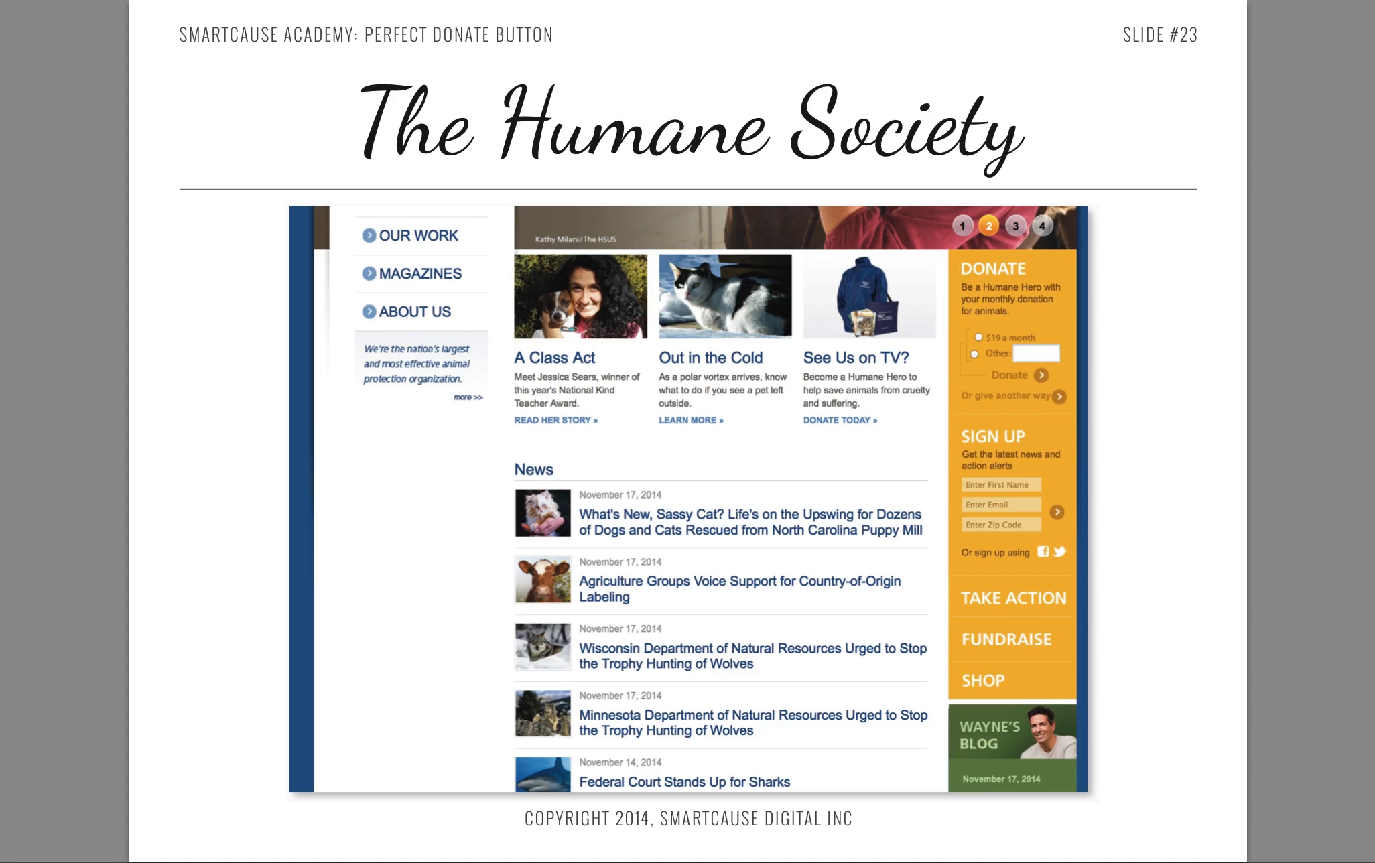
{"action": "key", "text": "Right"}
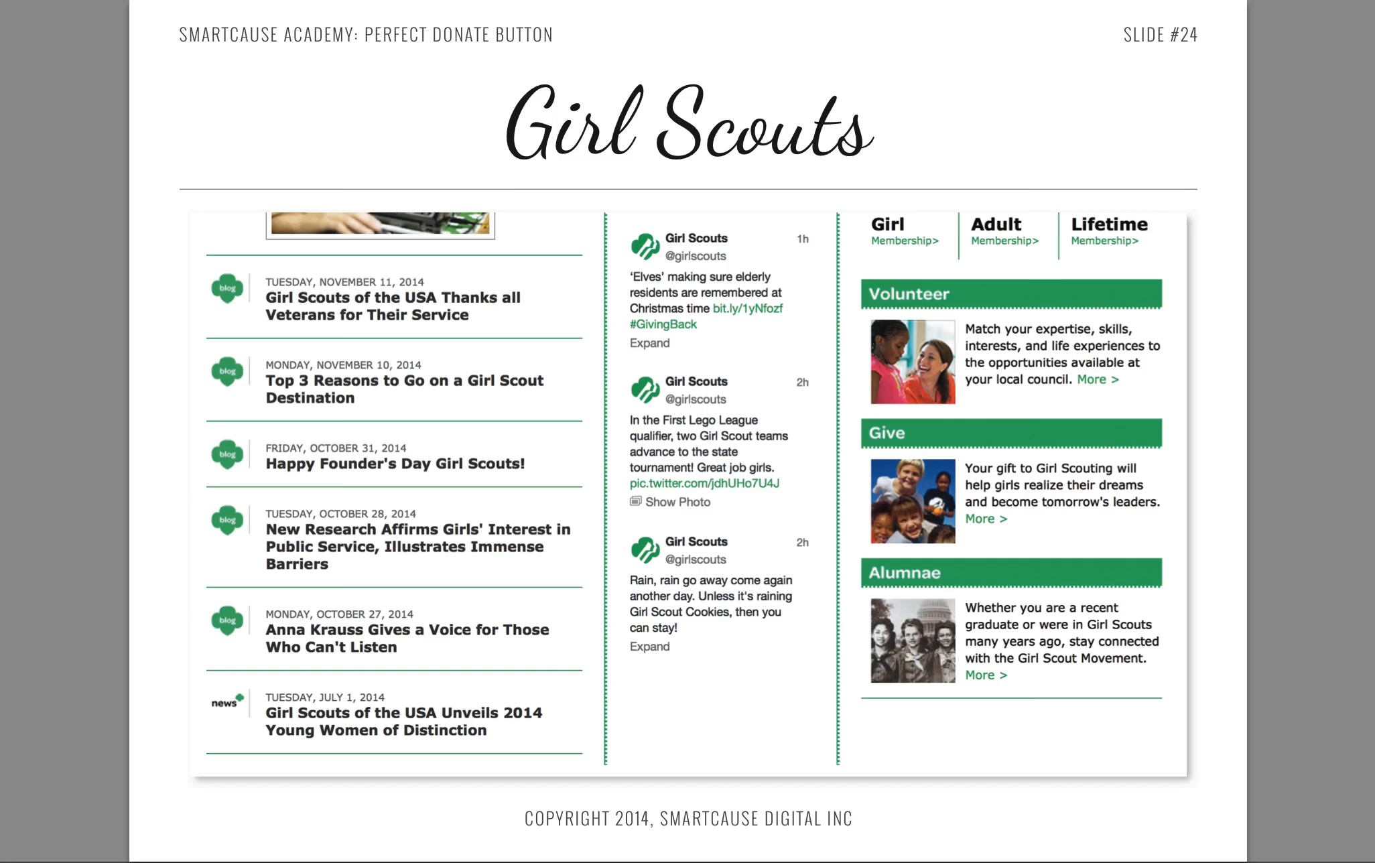
{"action": "key", "text": "Right"}
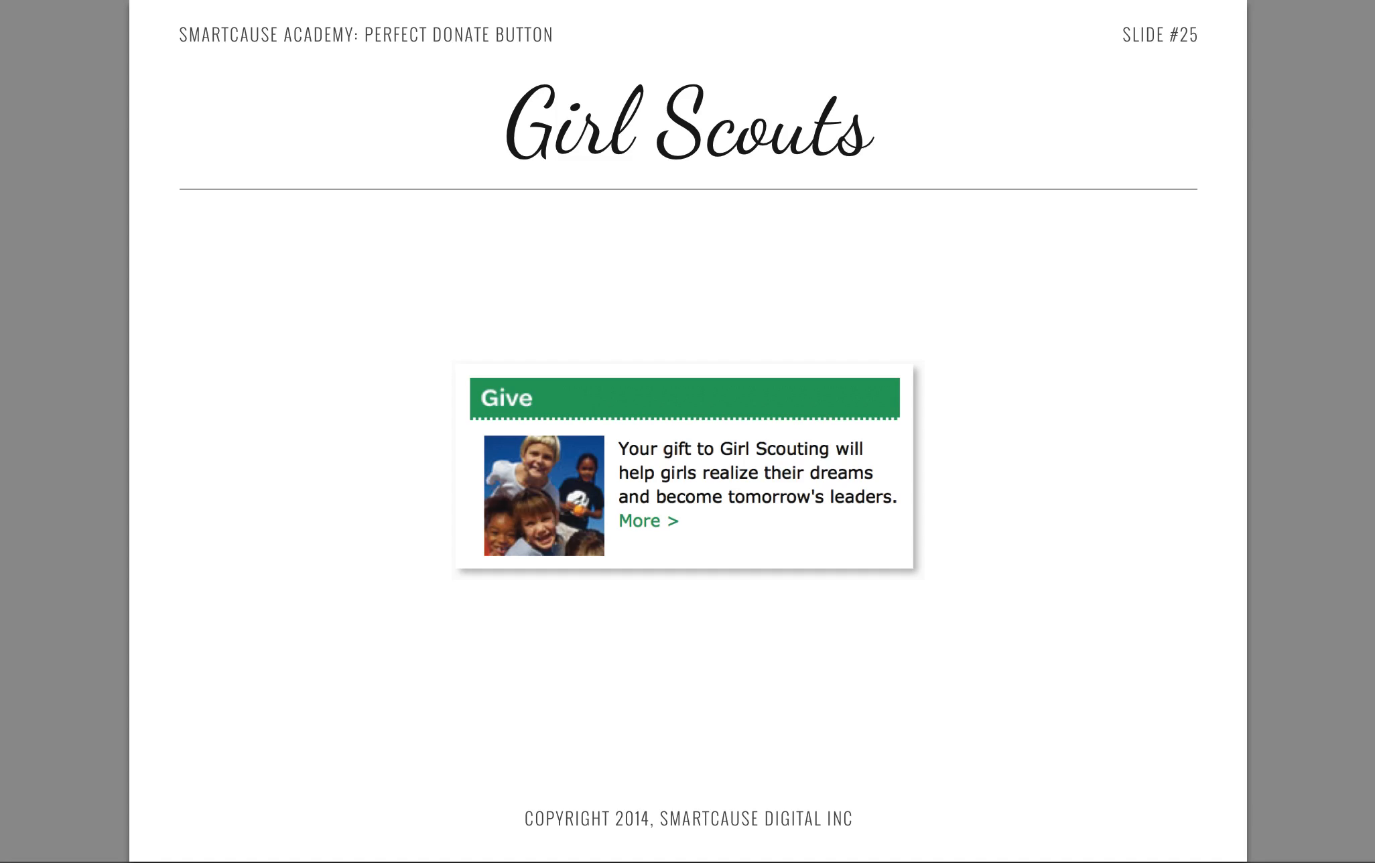
{"action": "key", "text": "Left"}
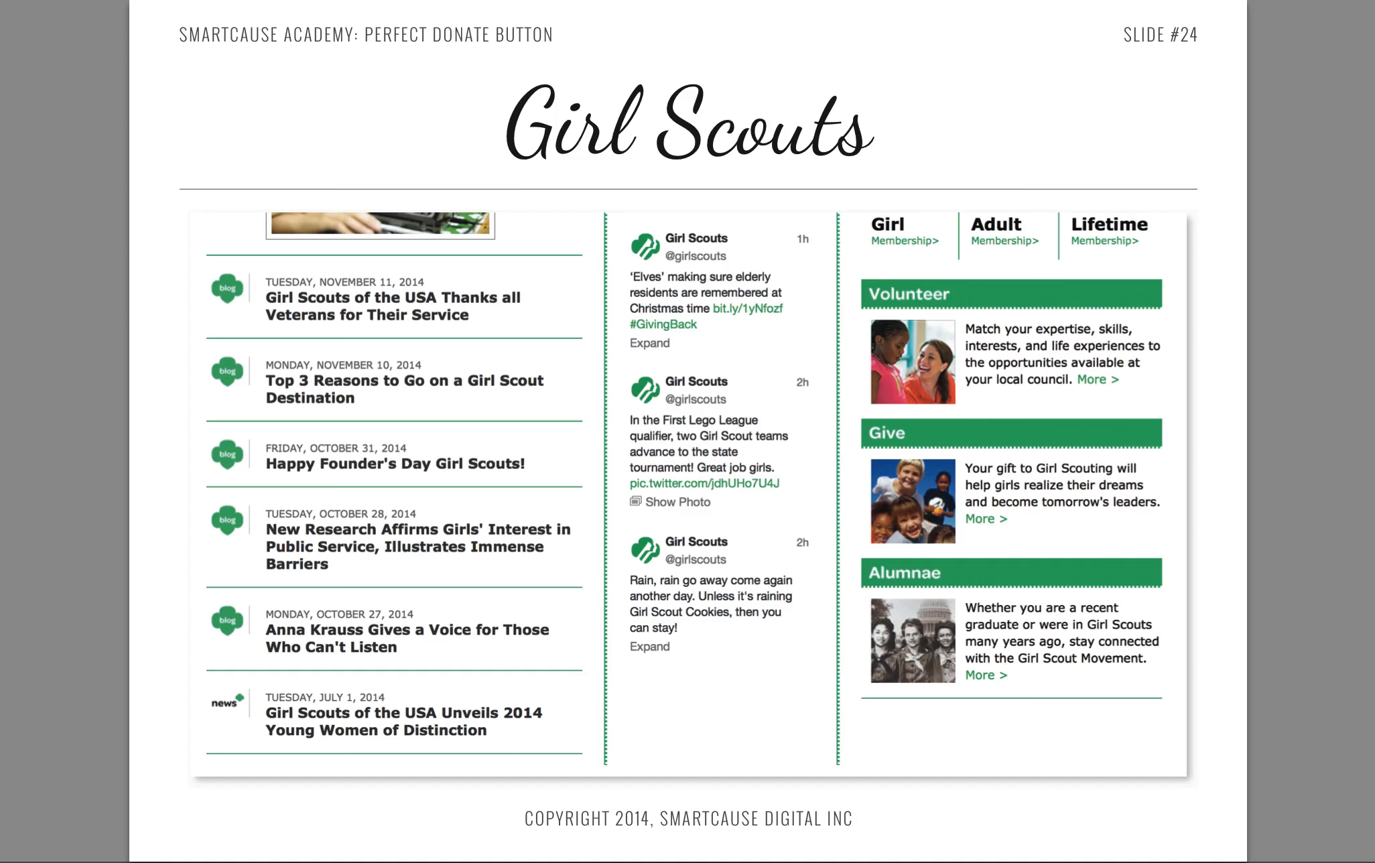
{"action": "key", "text": "Right"}
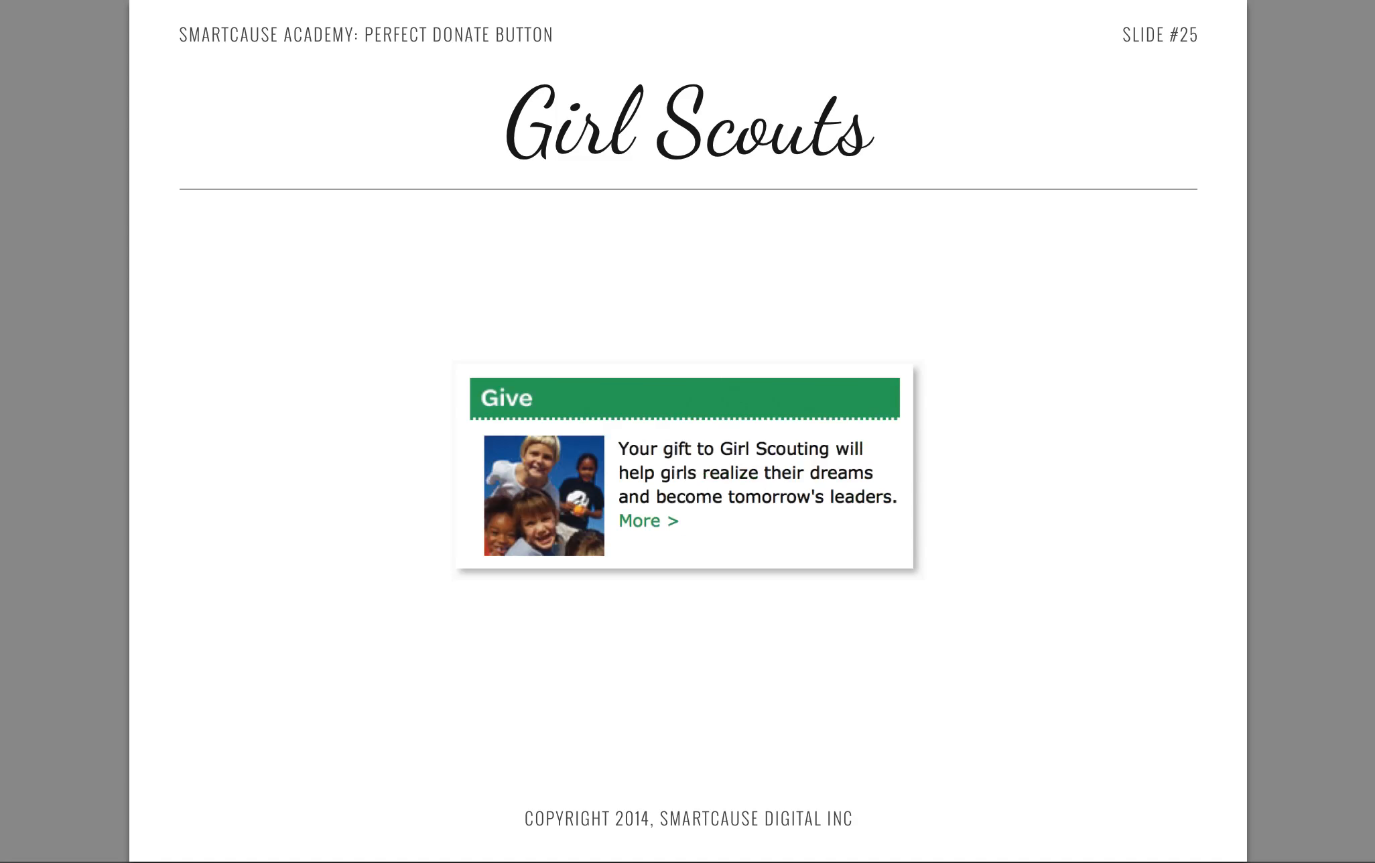
{"action": "key", "text": "Right"}
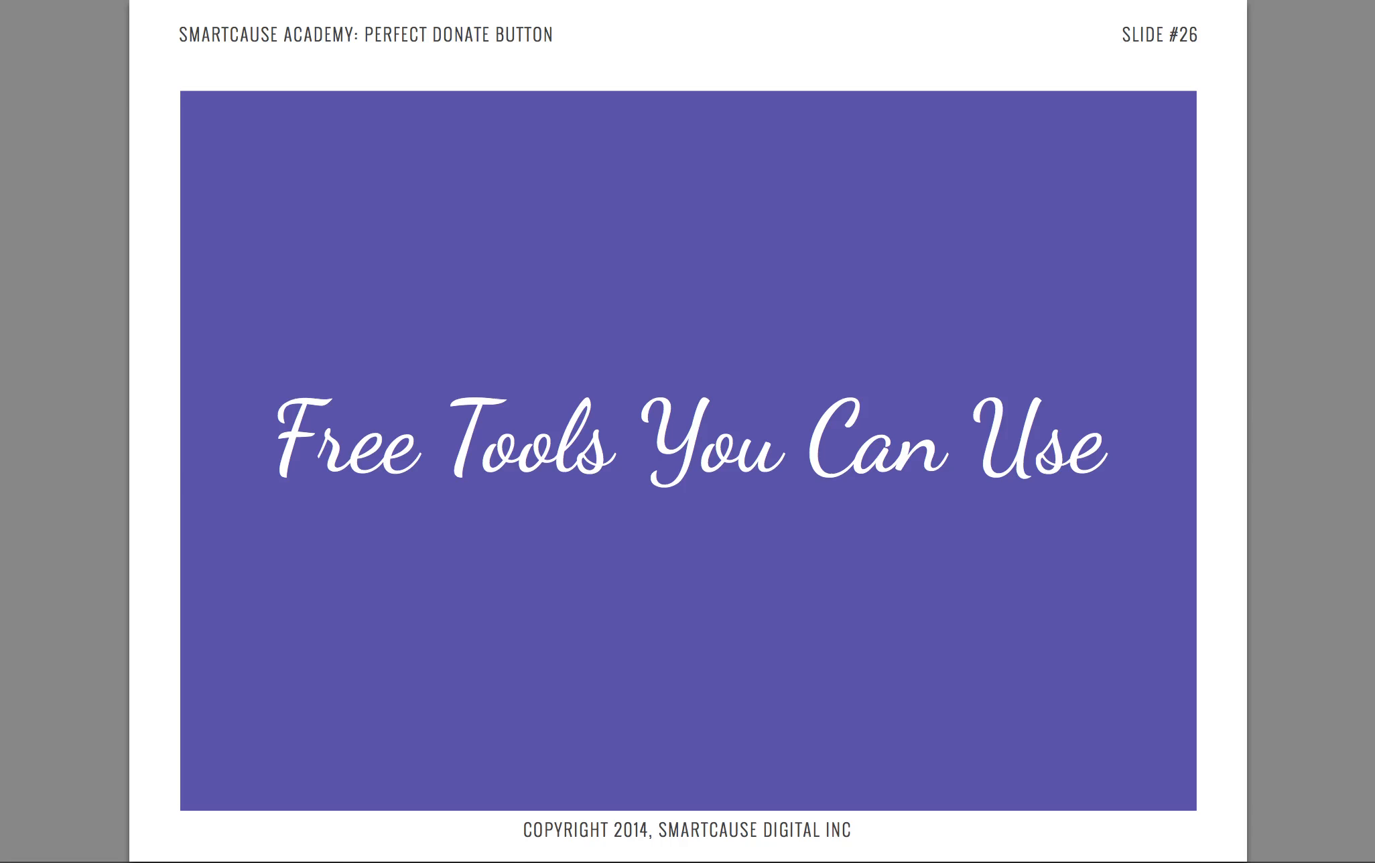
{"action": "key", "text": "Right"}
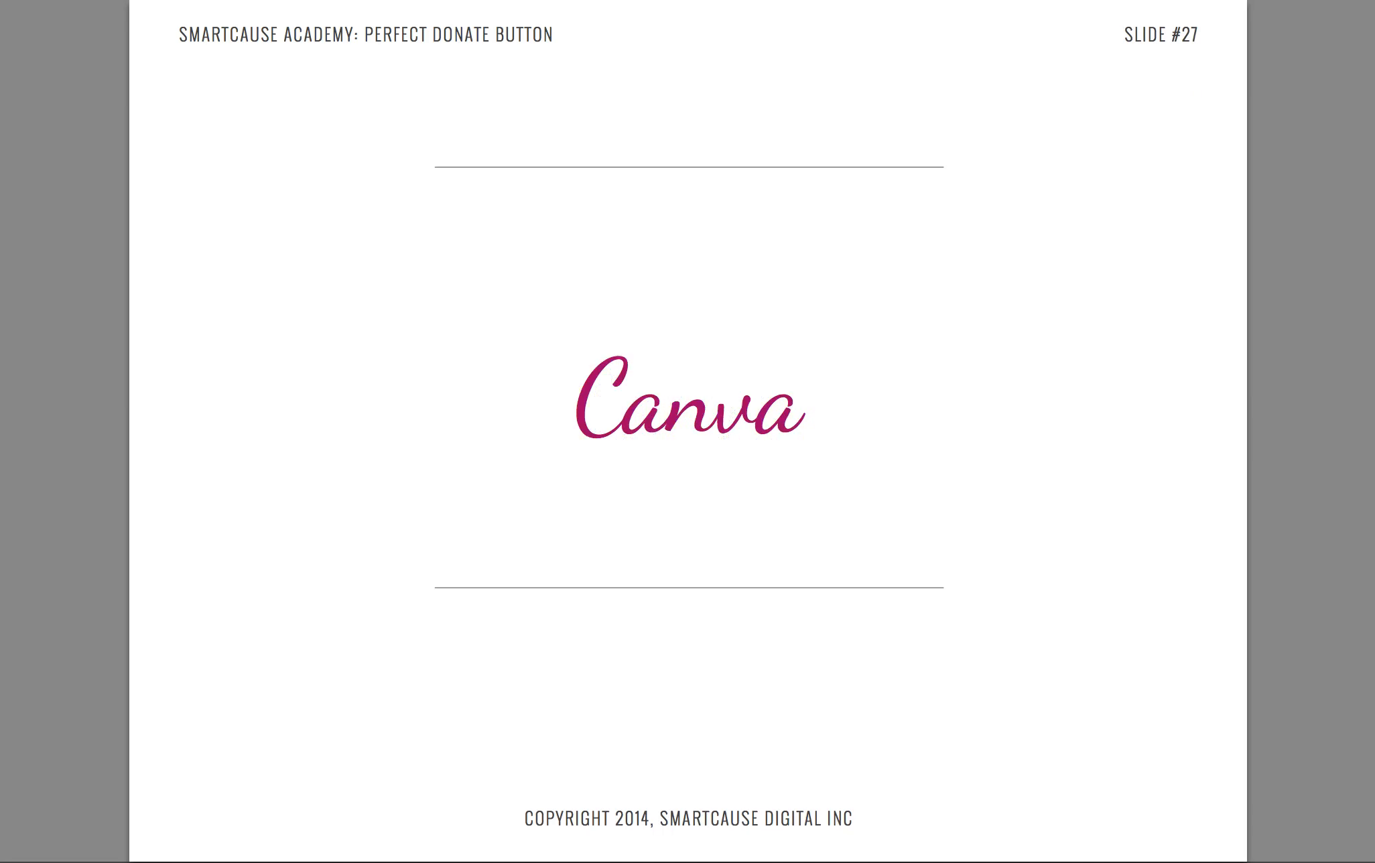
{"action": "key", "text": "Right"}
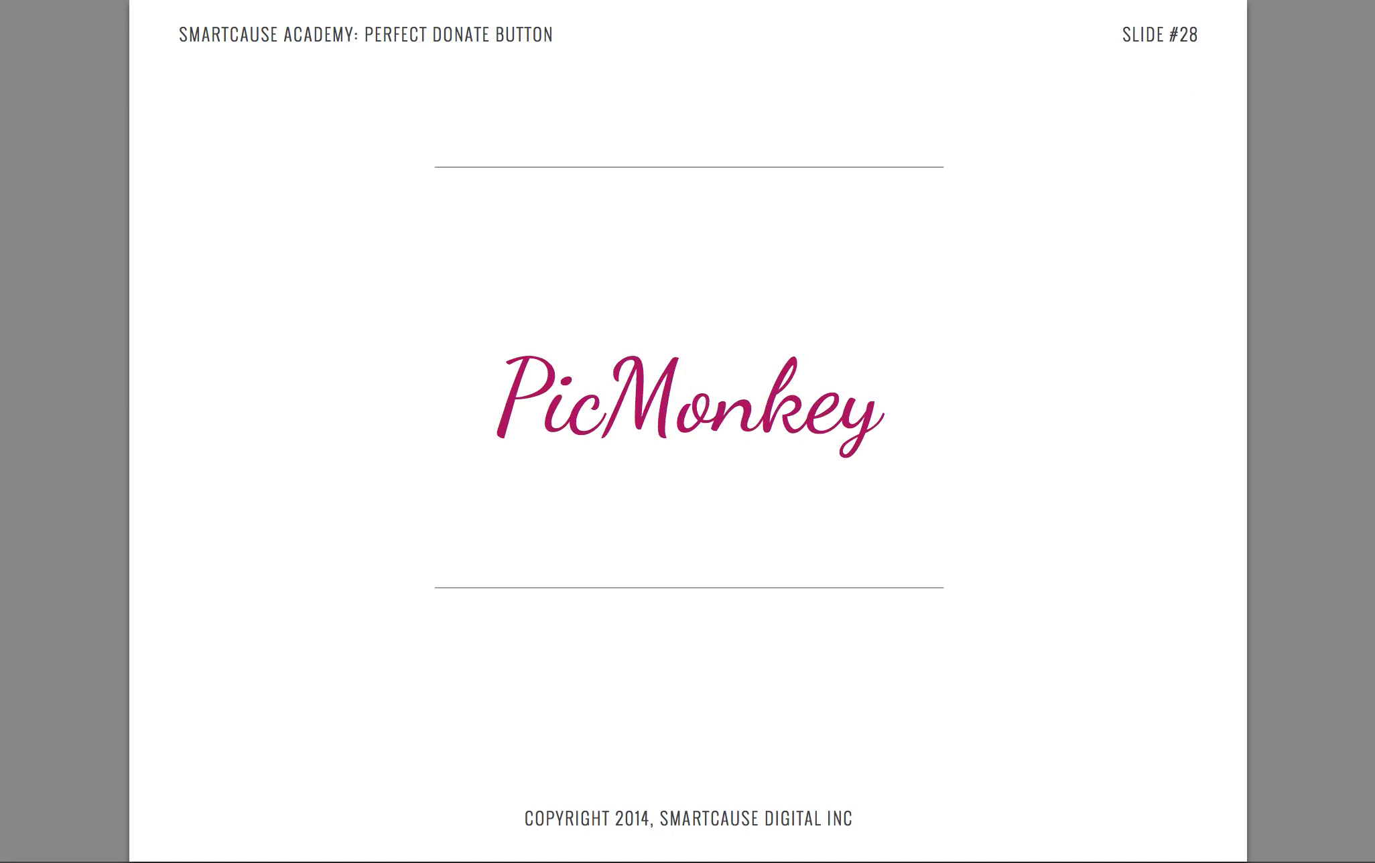
Step: Switch to Canva in the browser and create a new design with custom dimensions of 350 × 500 px
{"action": "left_click", "coordinate": [373, 856]}
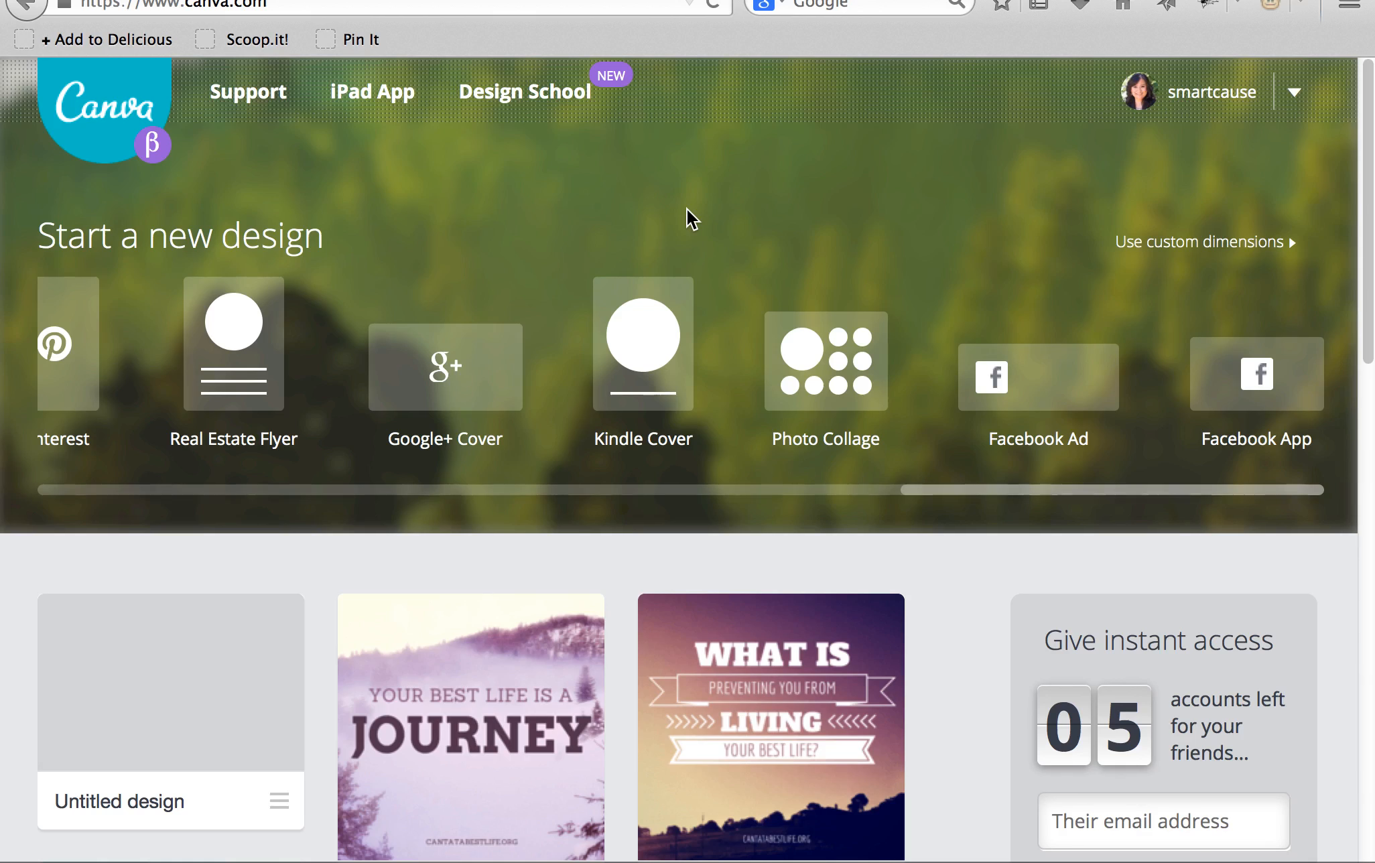
{"action": "left_click", "coordinate": [1197, 249]}
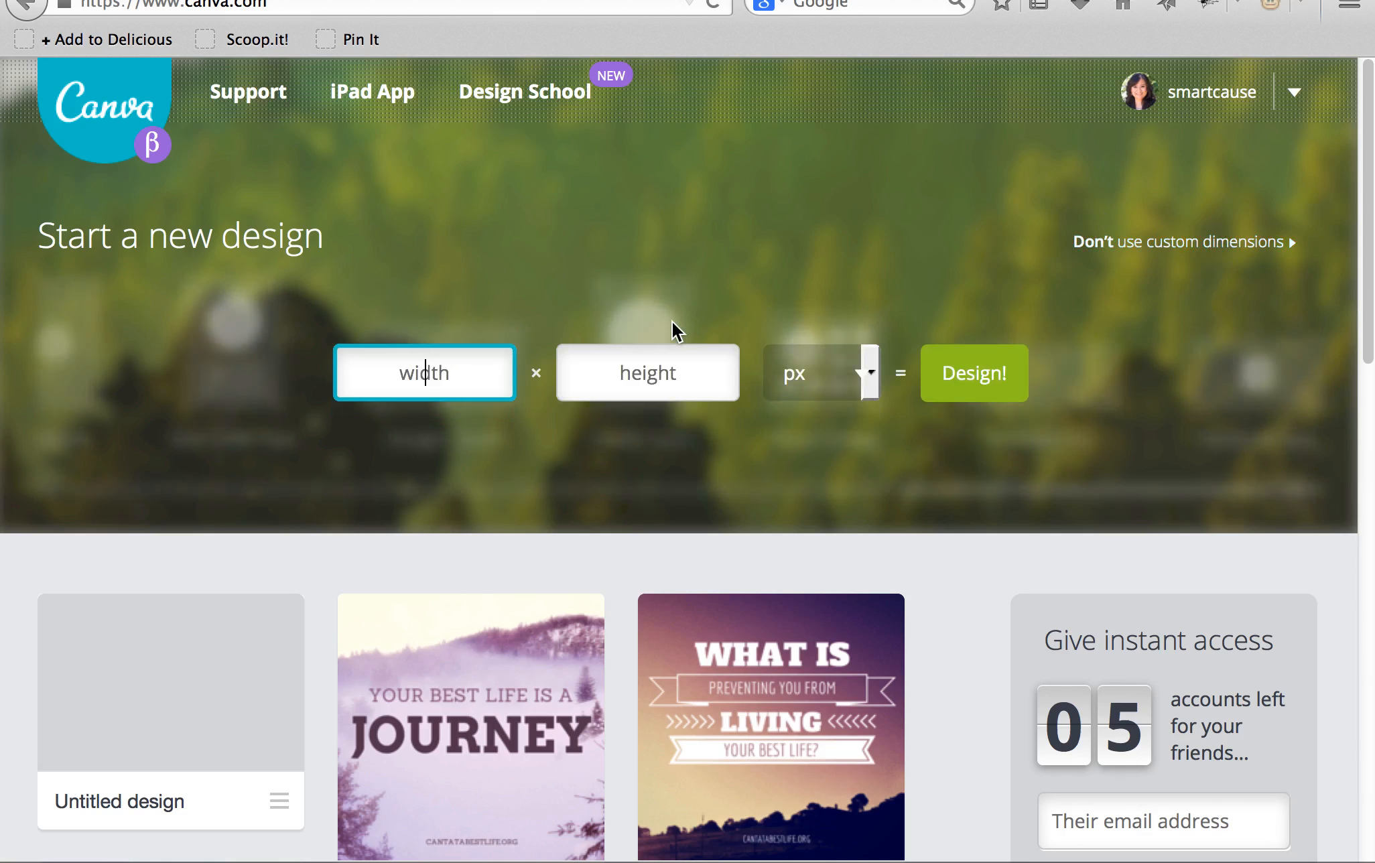
{"action": "type", "text": "350"}
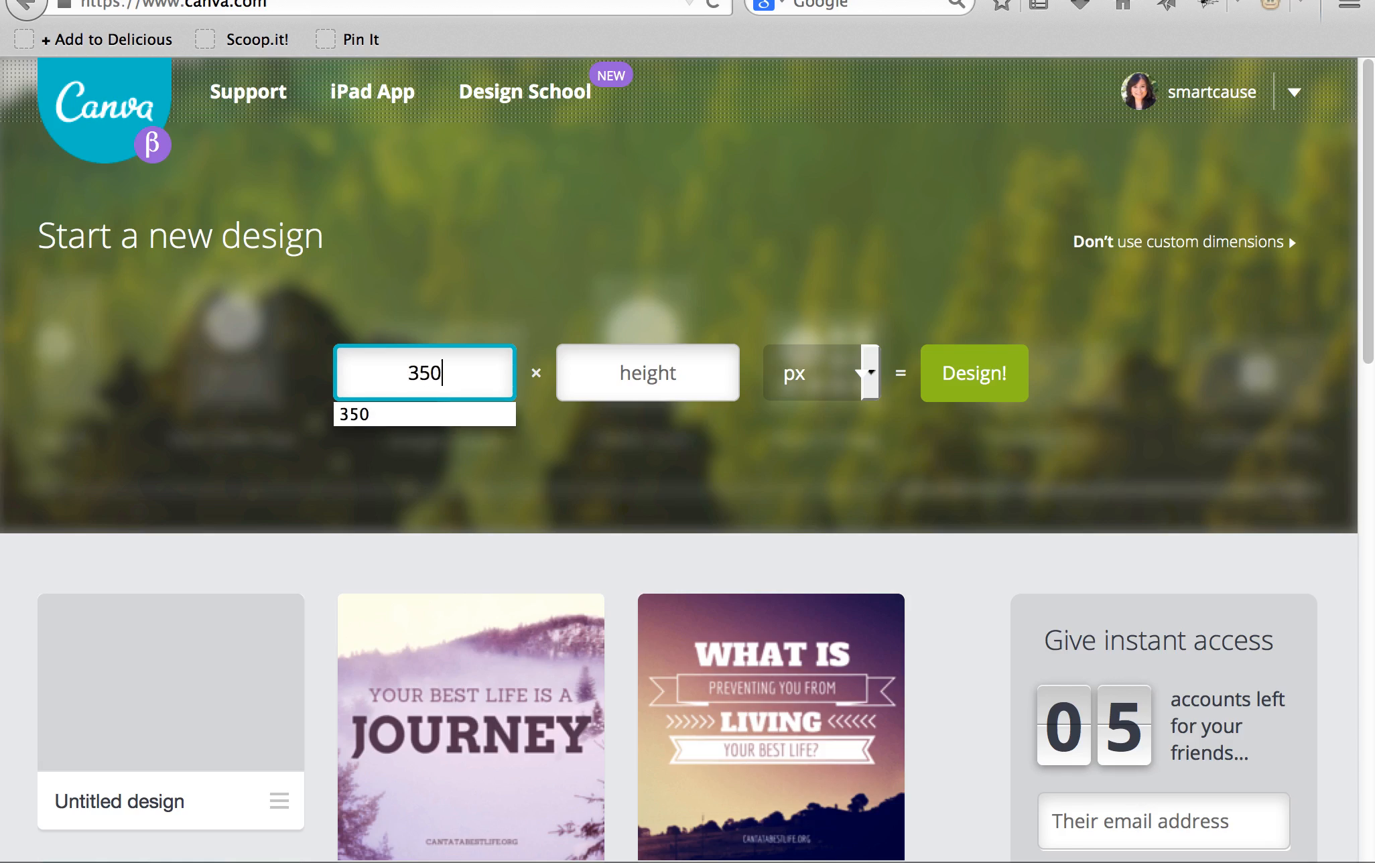
{"action": "key", "text": "Tab"}
{"action": "type", "text": "500"}
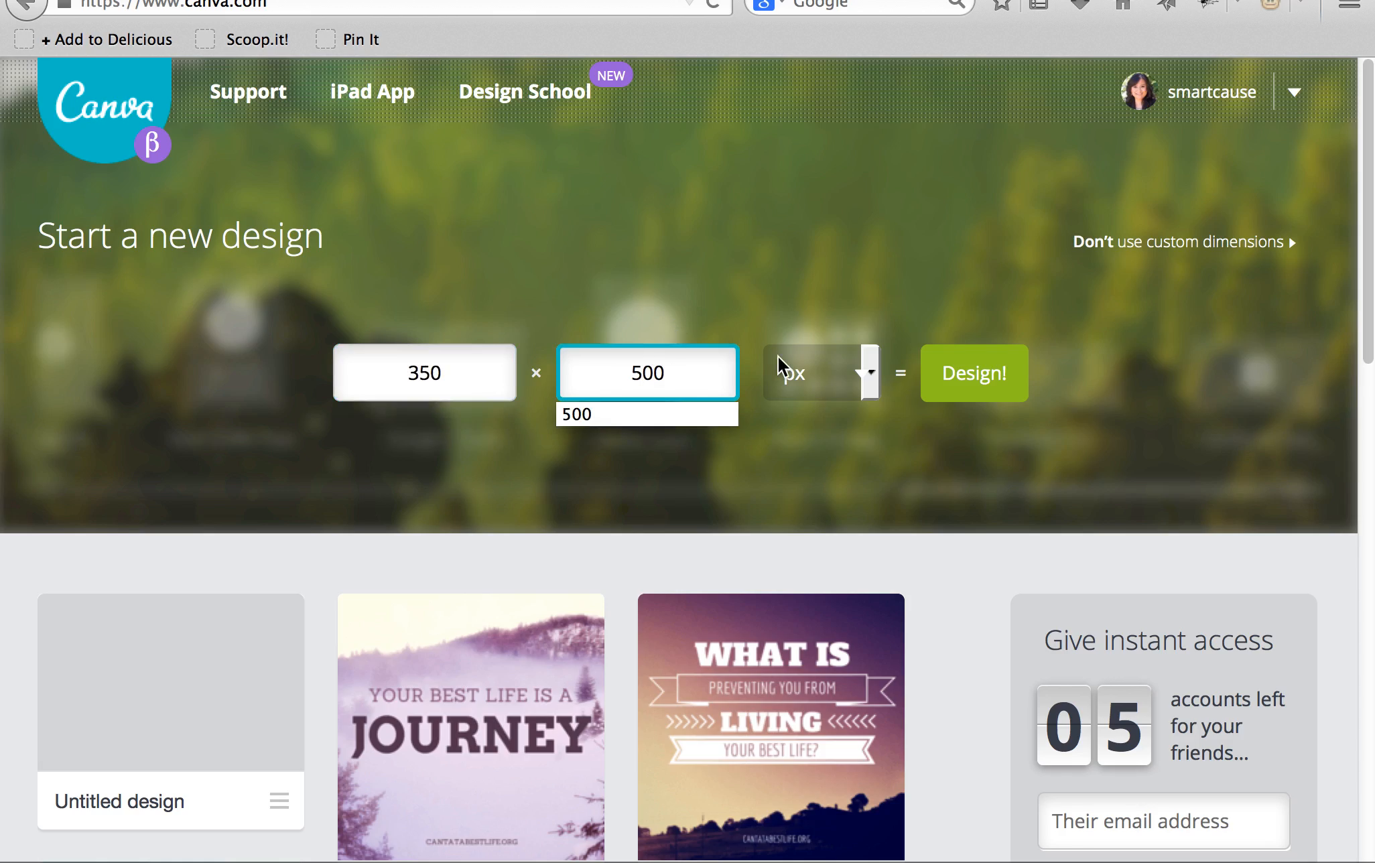
{"action": "left_click", "coordinate": [968, 372]}
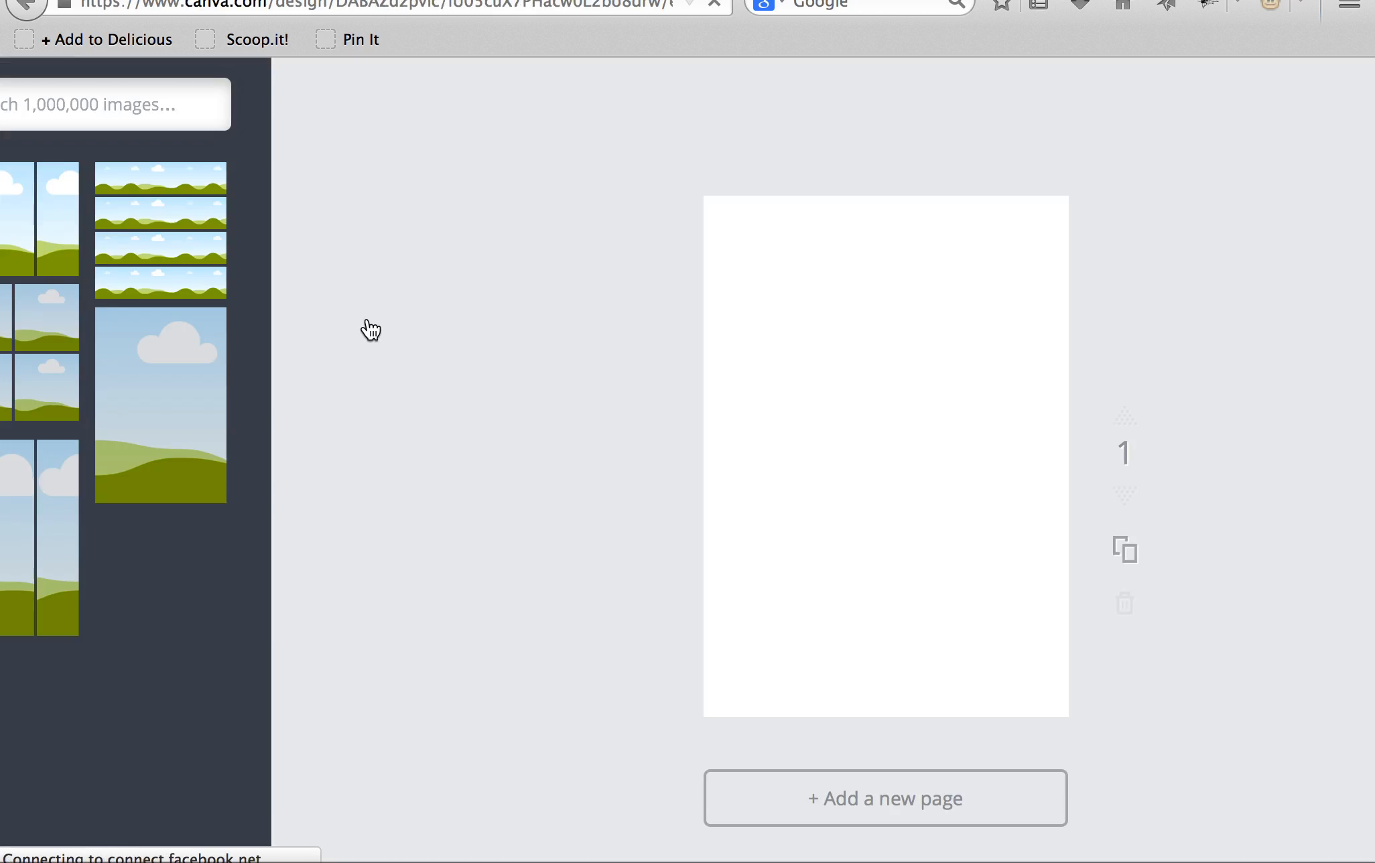
Step: Apply the free plain green background to the blank page
{"action": "left_click", "coordinate": [50, 404]}
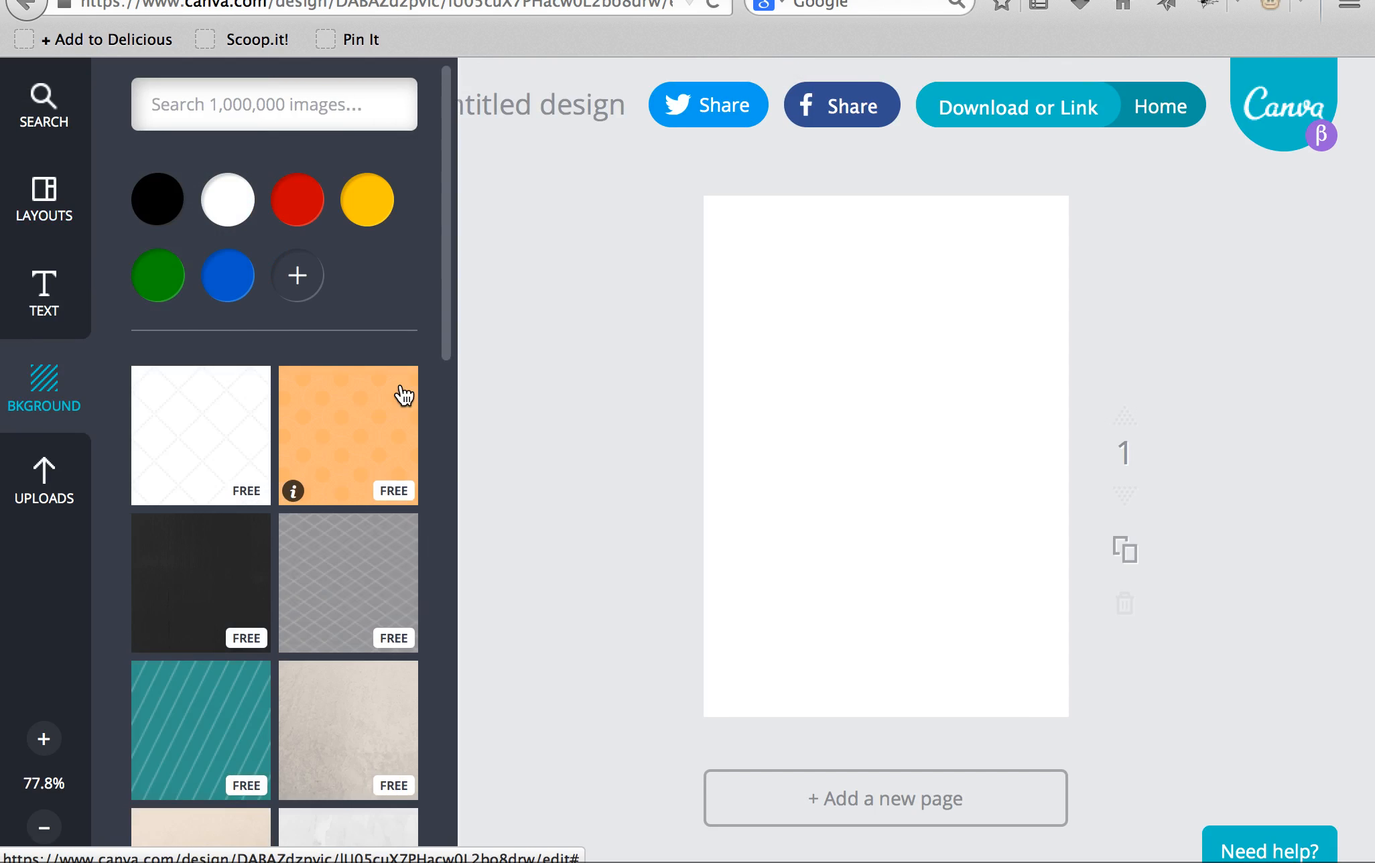
{"action": "left_click_drag", "start_coordinate": [448, 351], "coordinate": [390, 724]}
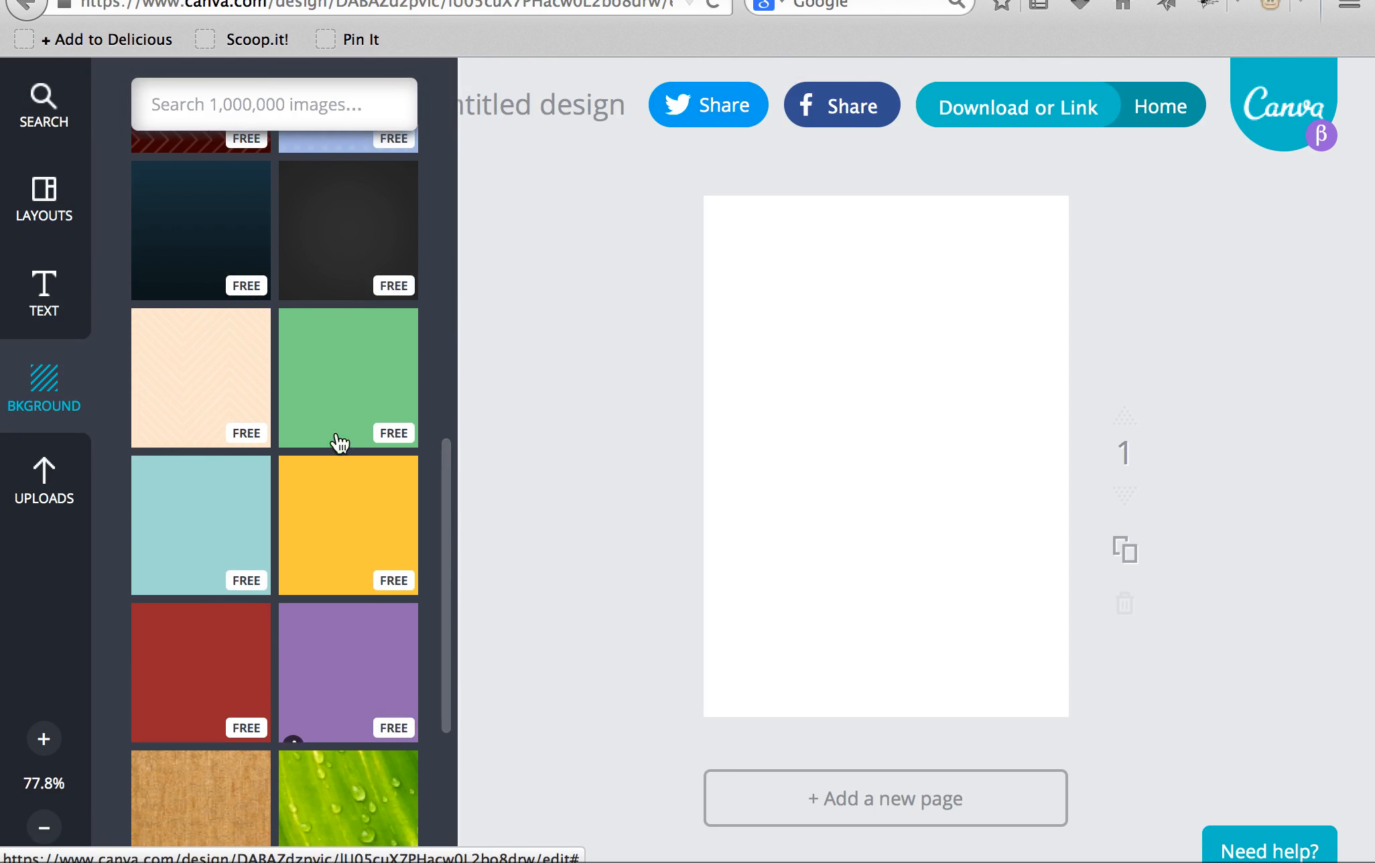
{"action": "left_click", "coordinate": [338, 415]}
Step: Recolour the page background to a custom orange, colour code e74b00, and deselect it
{"action": "left_click", "coordinate": [748, 343]}
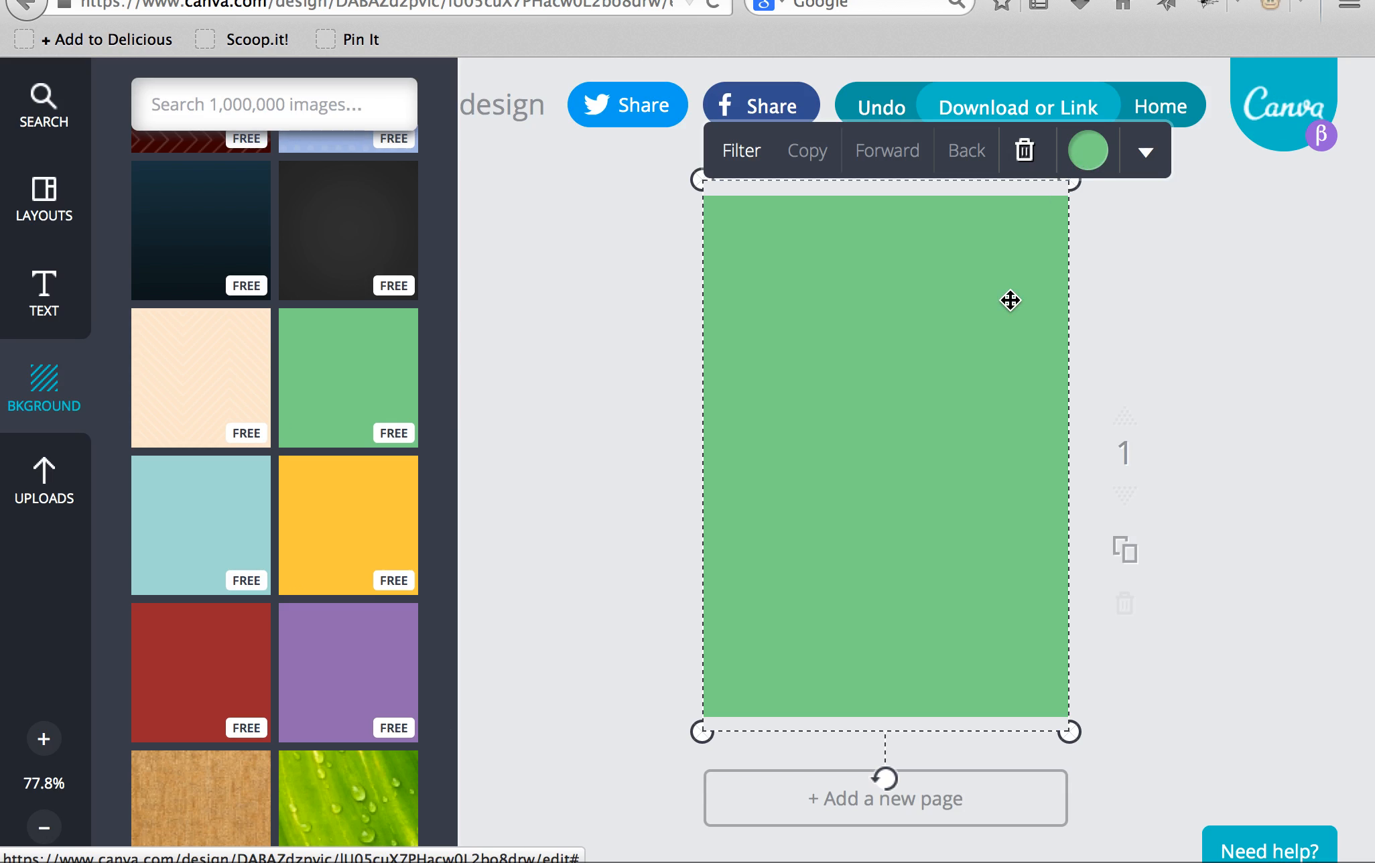
{"action": "left_click", "coordinate": [1090, 155]}
{"action": "left_click", "coordinate": [1192, 294]}
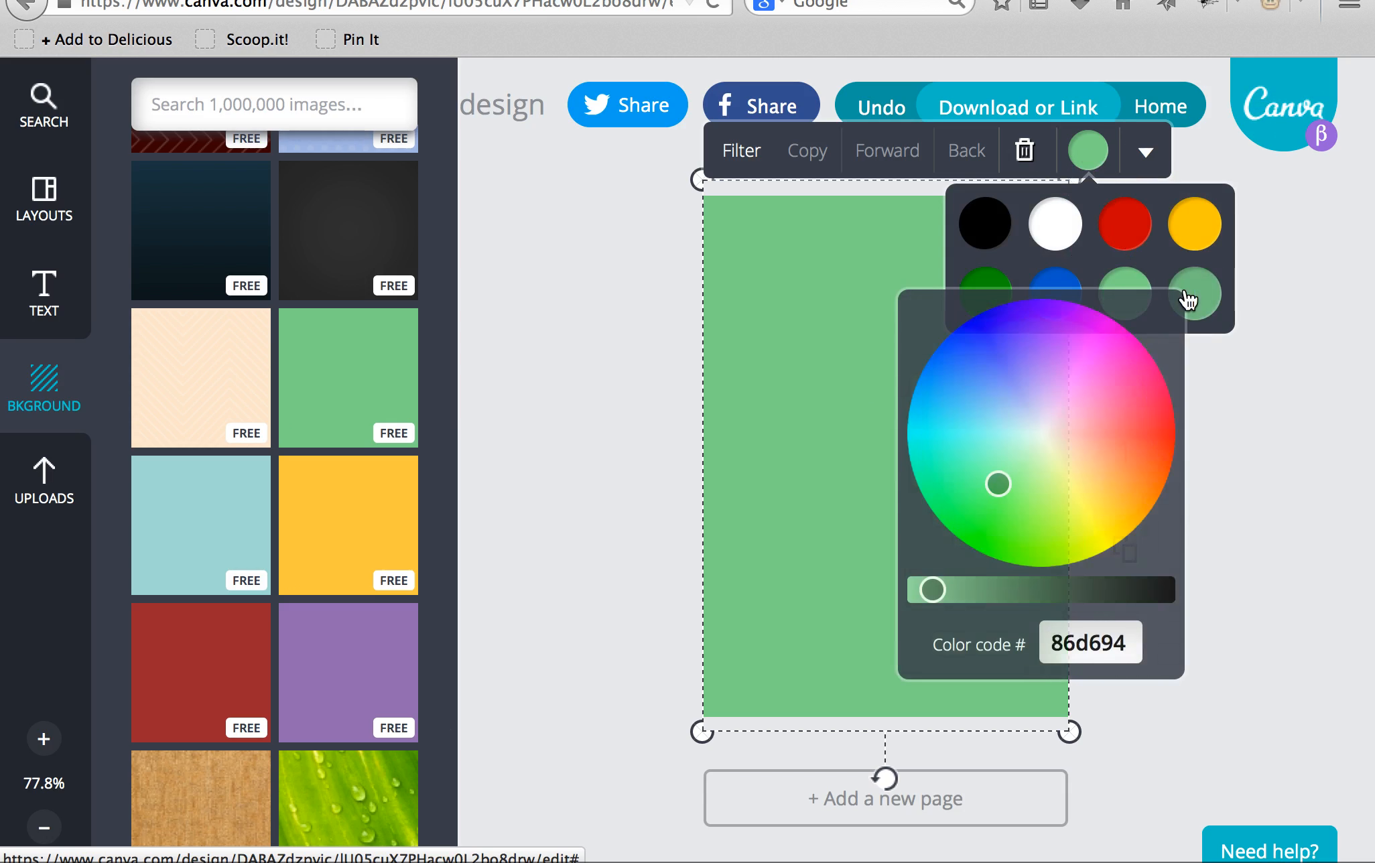
{"action": "left_click_drag", "start_coordinate": [1143, 378], "coordinate": [1156, 473]}
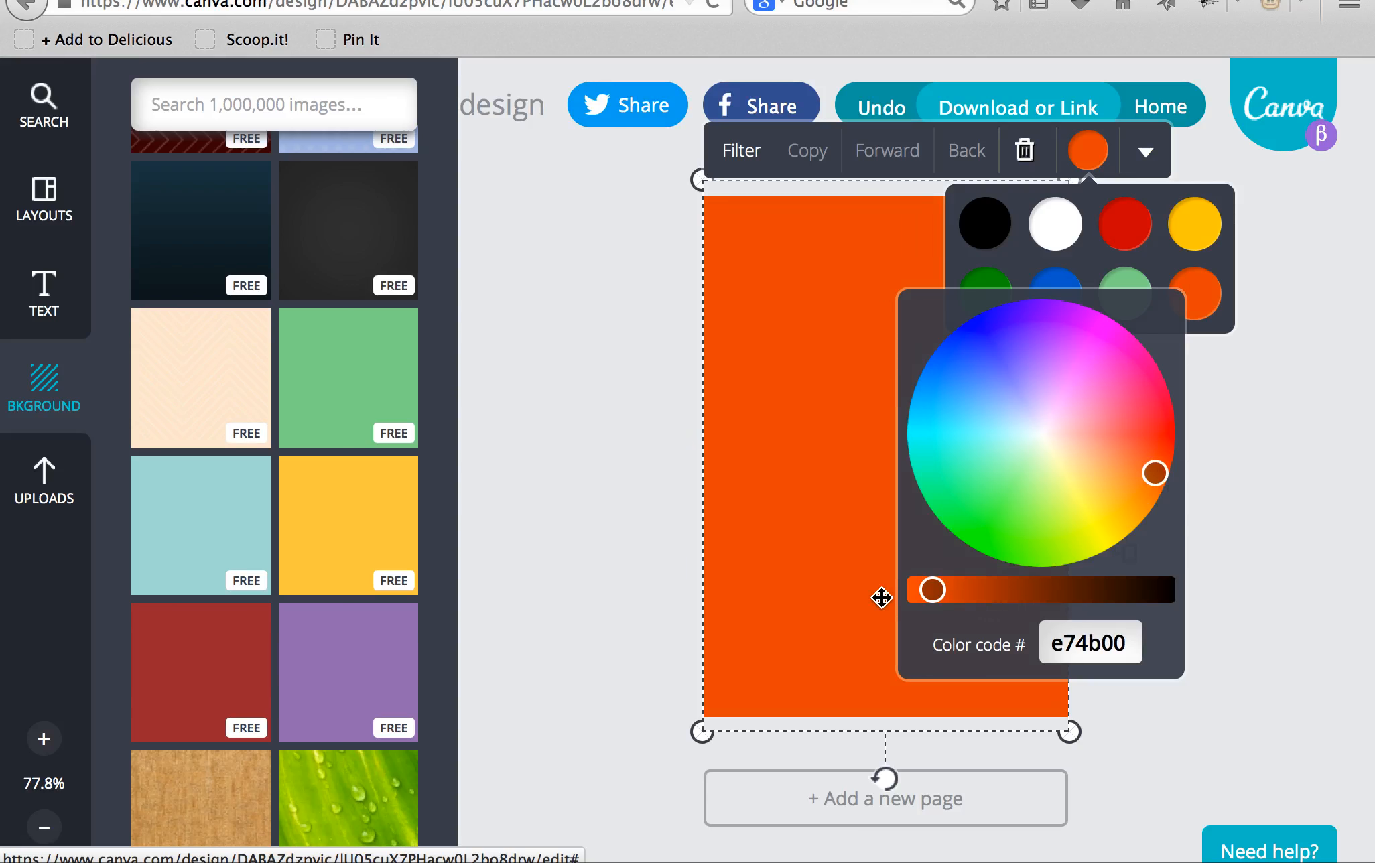
{"action": "left_click", "coordinate": [678, 567]}
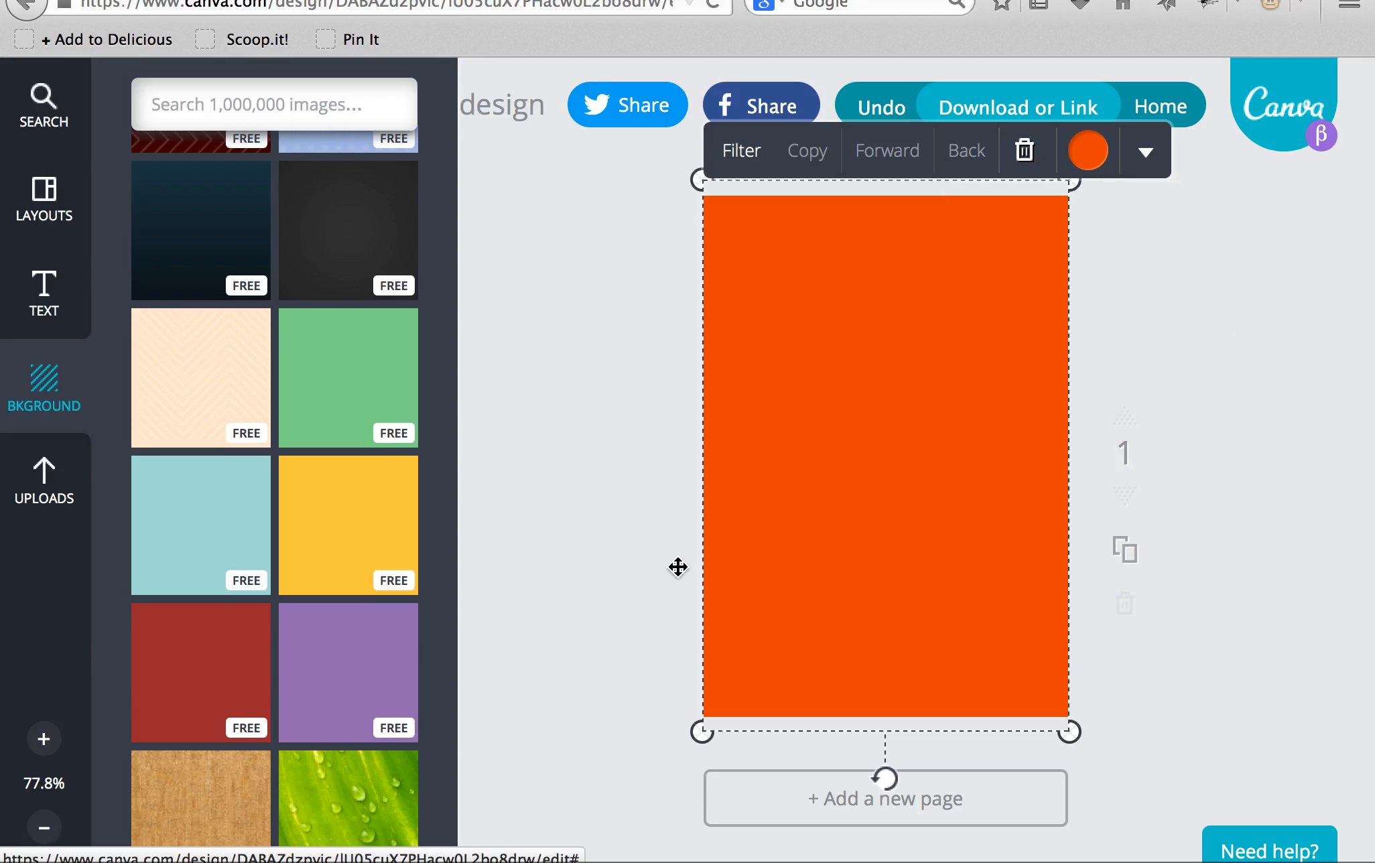
{"action": "left_click", "coordinate": [646, 569]}
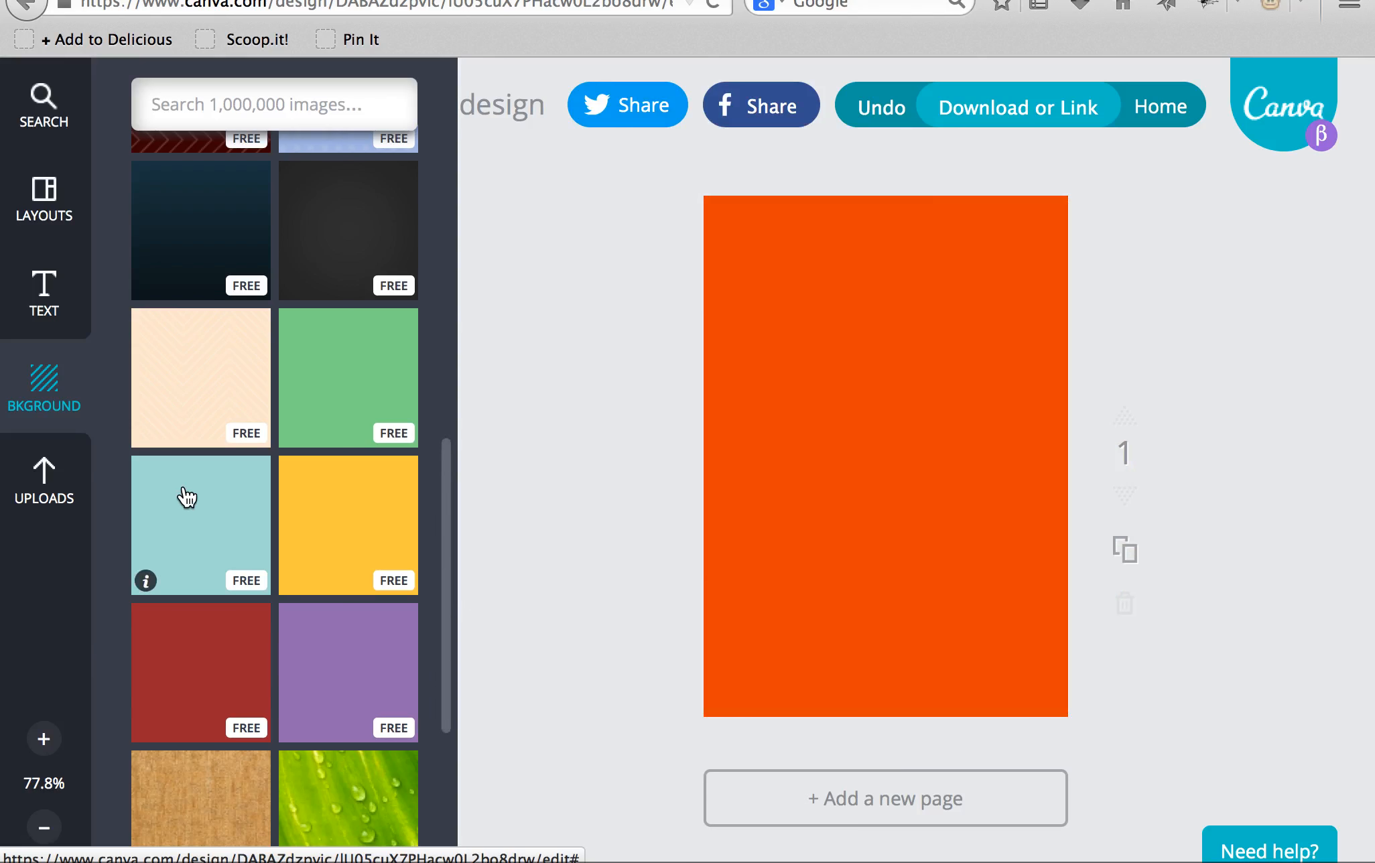
Step: Add the uploaded cat photo to the page and crop it closely around the cat, trimming the table below and the wall beside it
{"action": "left_click", "coordinate": [58, 477]}
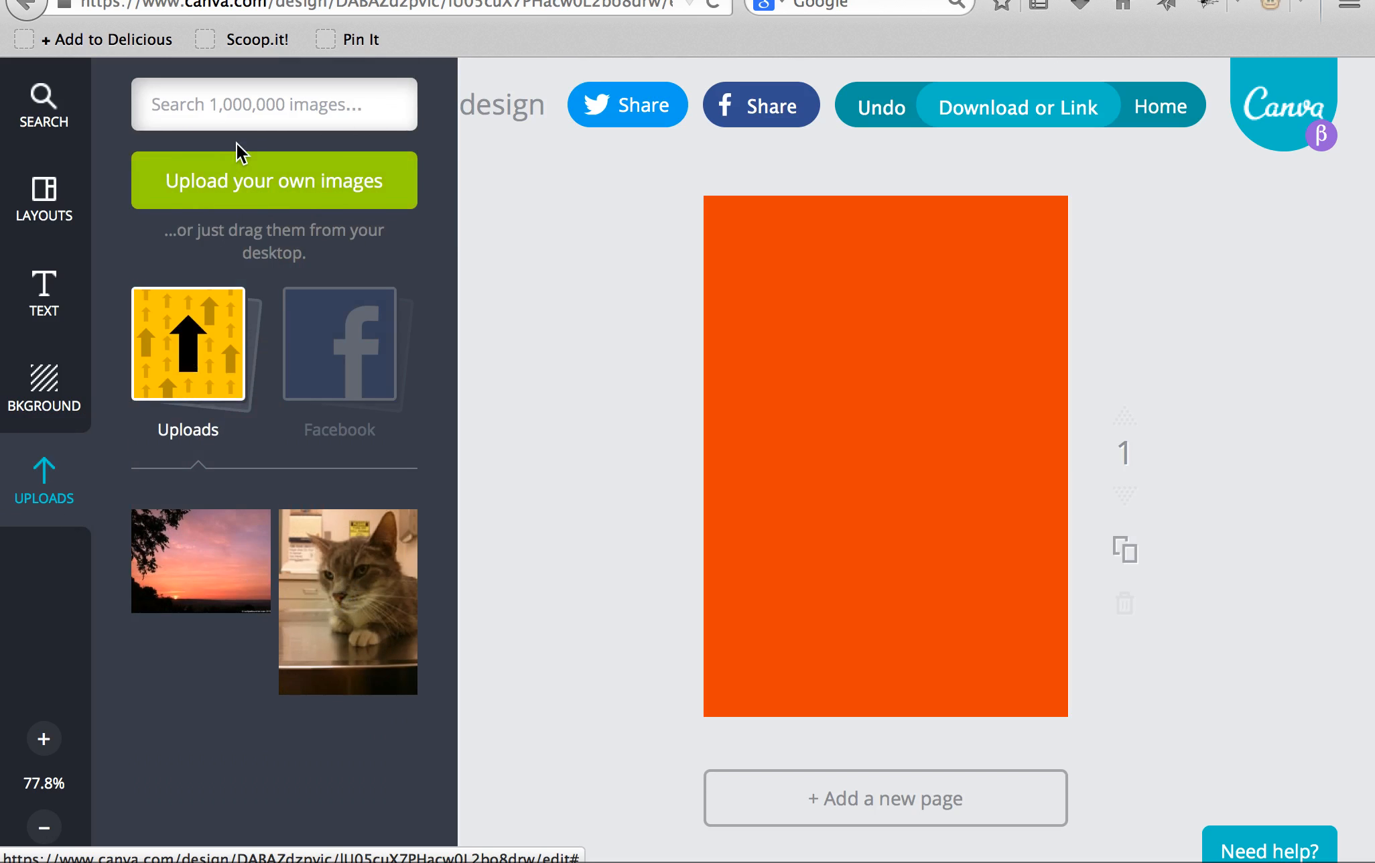
{"action": "left_click", "coordinate": [362, 587]}
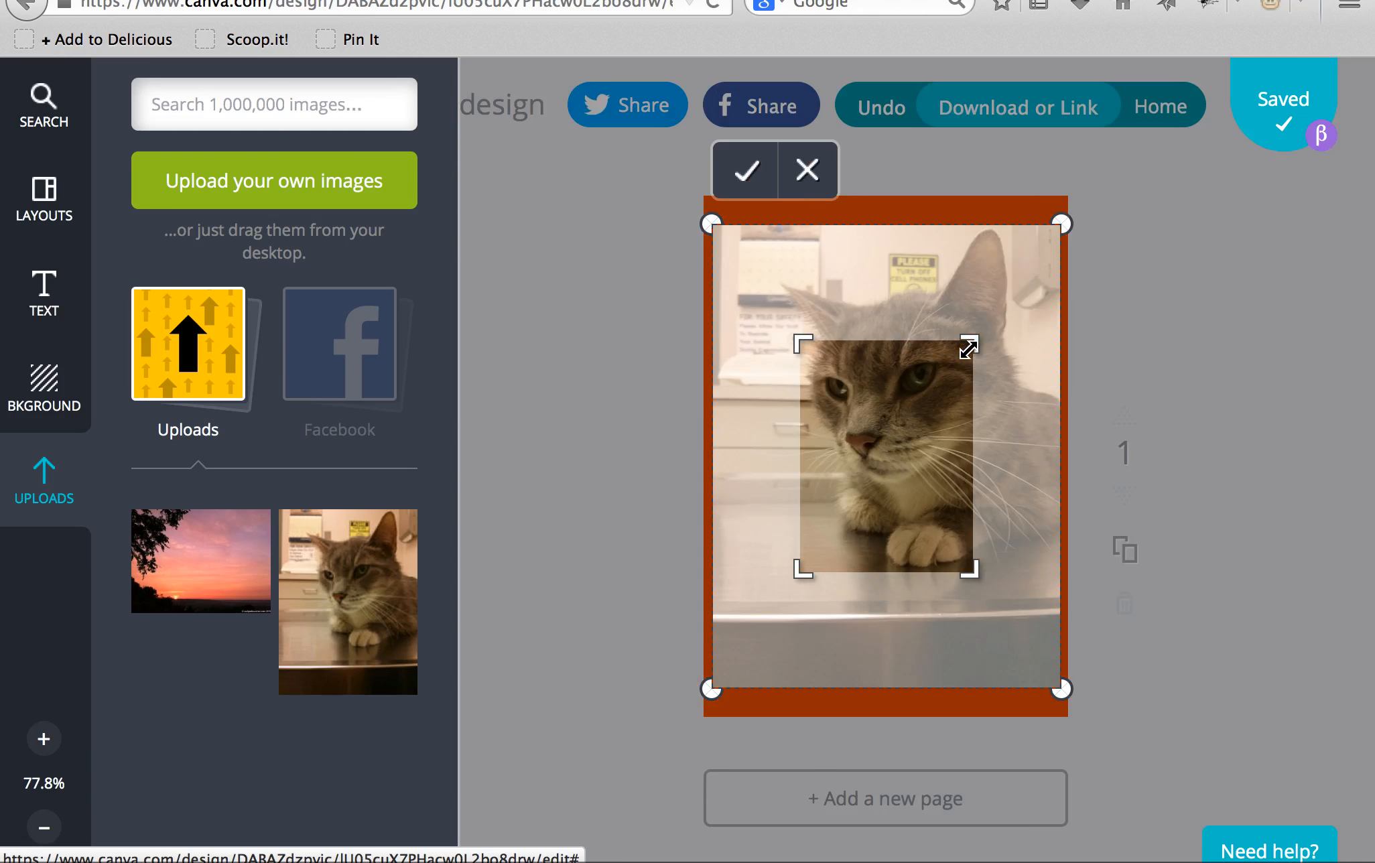
{"action": "left_click_drag", "start_coordinate": [969, 348], "coordinate": [1056, 213]}
{"action": "mouse_move", "coordinate": [801, 216]}
{"action": "left_mouse_down"}
{"action": "mouse_move", "coordinate": [764, 217]}
{"action": "mouse_move", "coordinate": [776, 217]}
{"action": "left_mouse_up"}
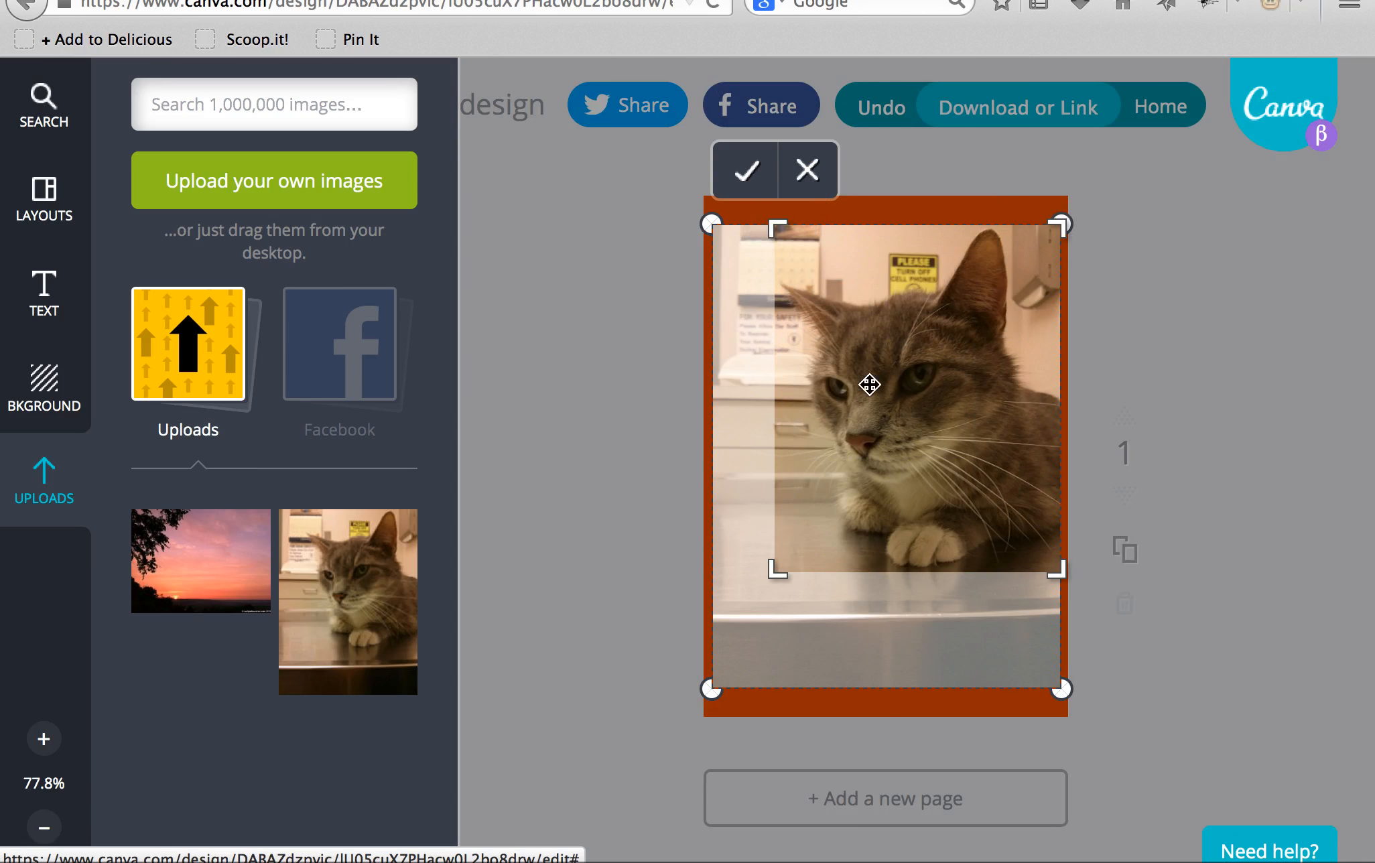
{"action": "left_click", "coordinate": [756, 183]}
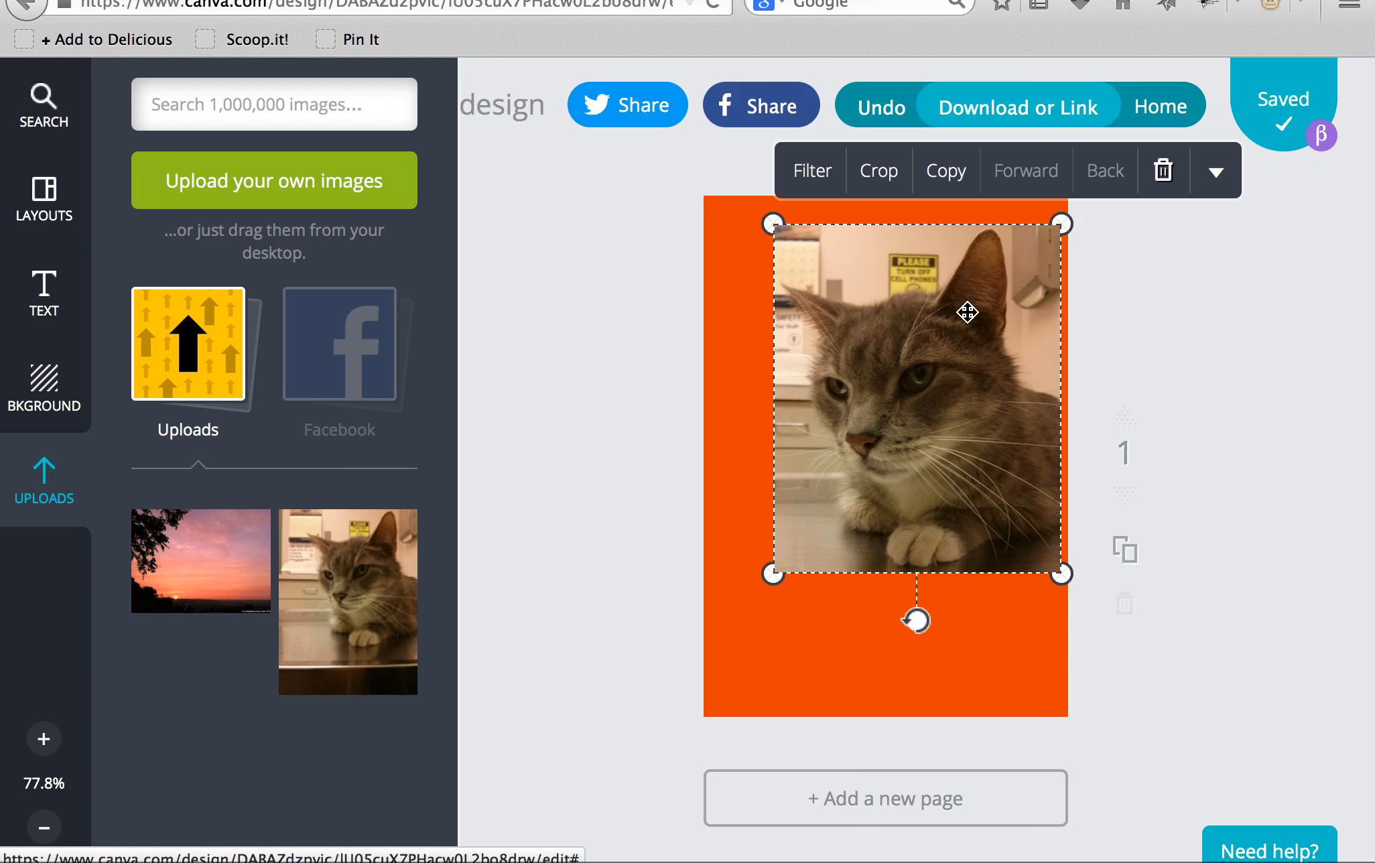
Step: Flip the cat photo horizontally and move it towards the lower left of the orange page
{"action": "left_click", "coordinate": [1215, 178]}
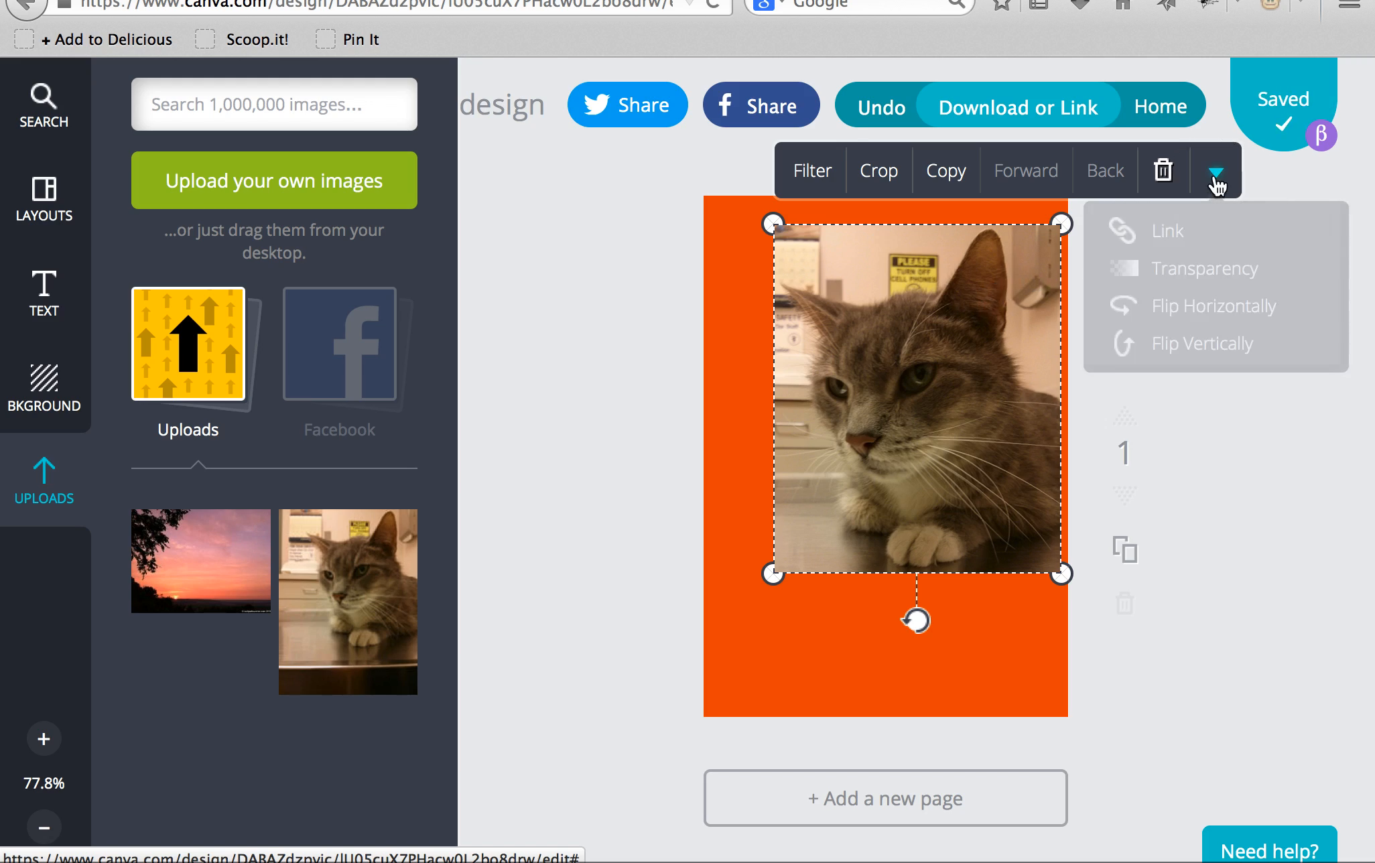
{"action": "left_click", "coordinate": [1154, 312]}
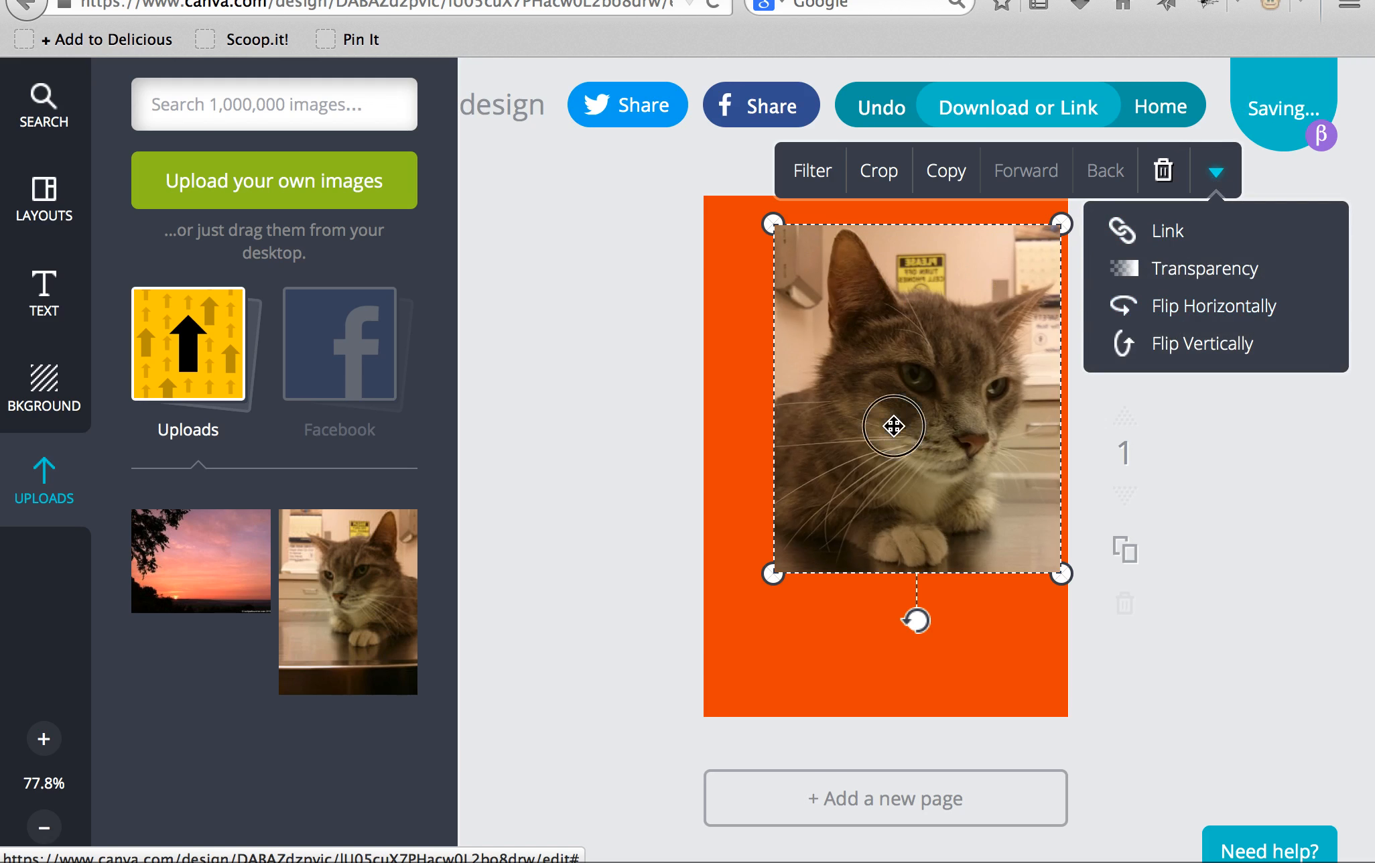
{"action": "left_click_drag", "start_coordinate": [894, 424], "coordinate": [860, 509]}
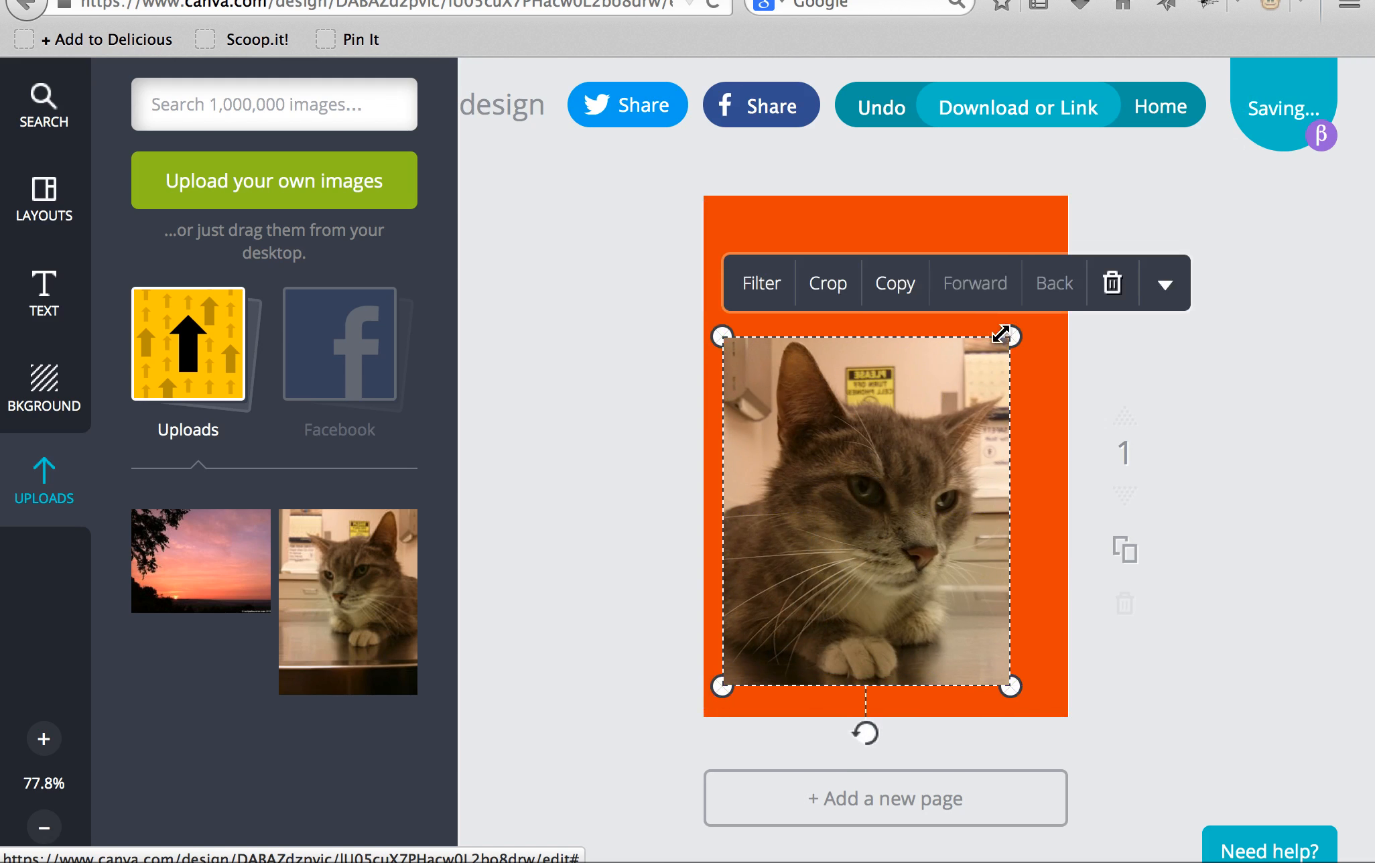
Step: Shrink the cat photo to about half the page width and centre it on the page
{"action": "left_click_drag", "start_coordinate": [1003, 337], "coordinate": [918, 419]}
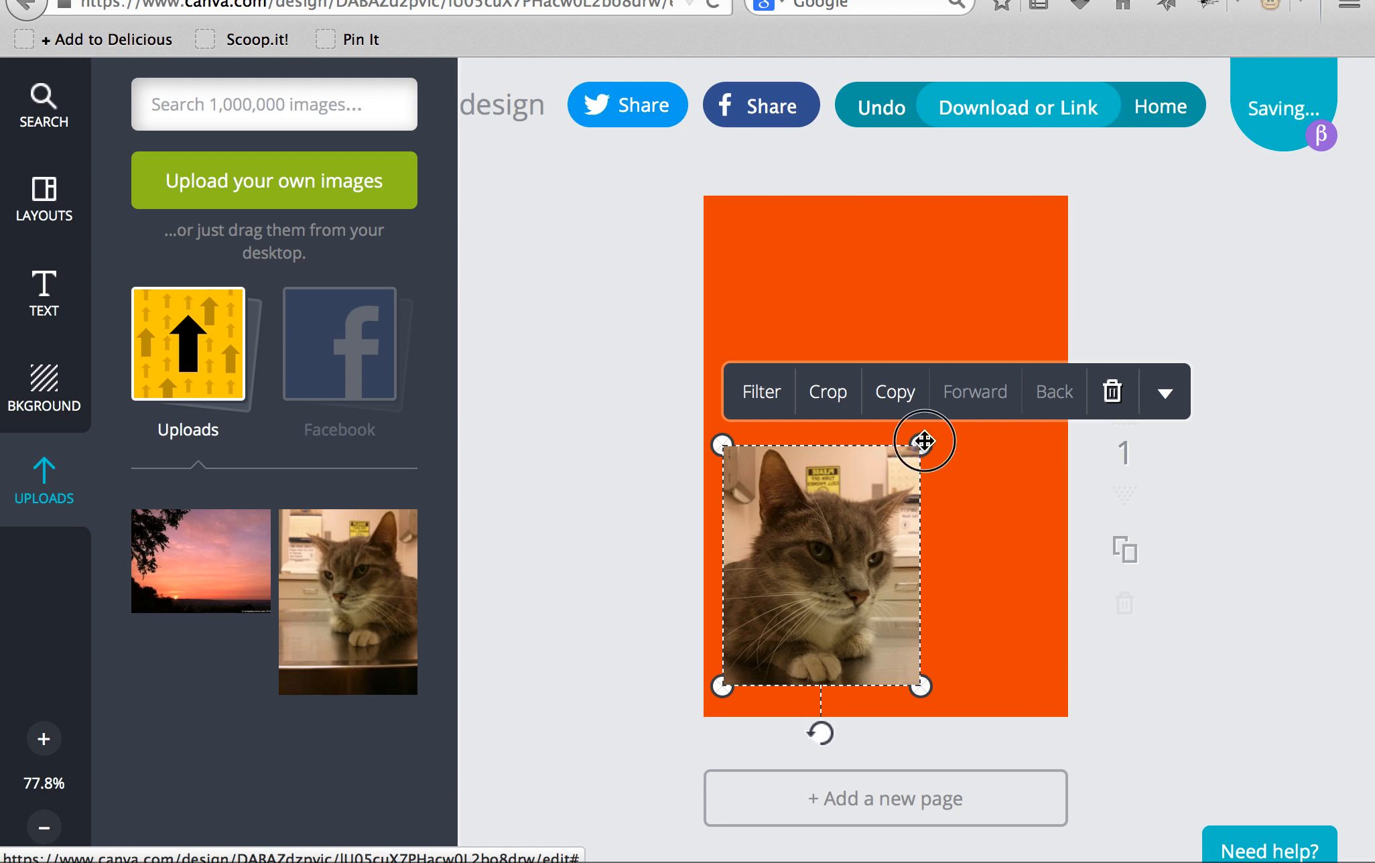
{"action": "left_click_drag", "start_coordinate": [914, 442], "coordinate": [949, 400]}
{"action": "left_click", "coordinate": [1171, 441]}
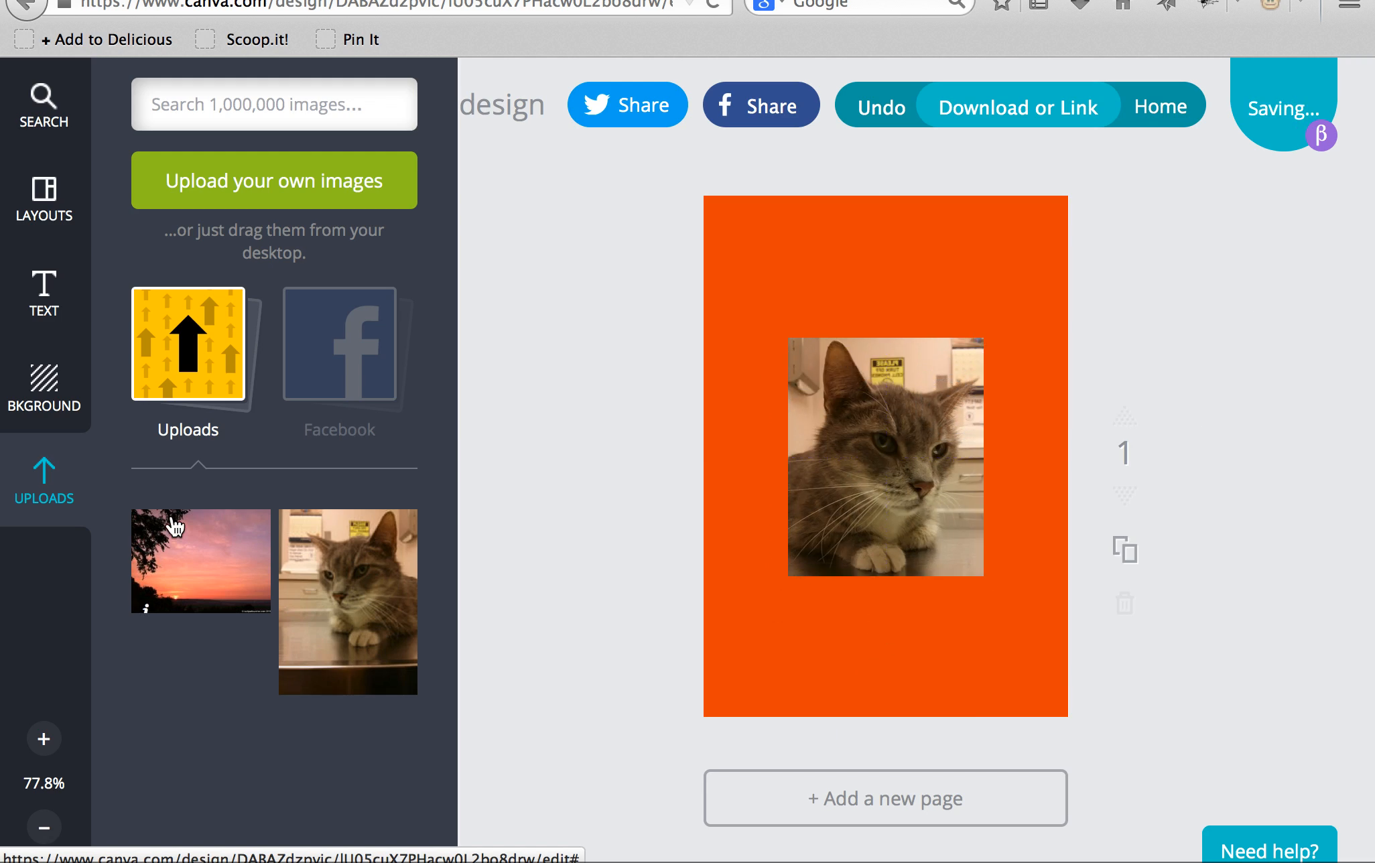
Step: Add a heading above the cat photo reading "Take Care of"
{"action": "left_click", "coordinate": [65, 288]}
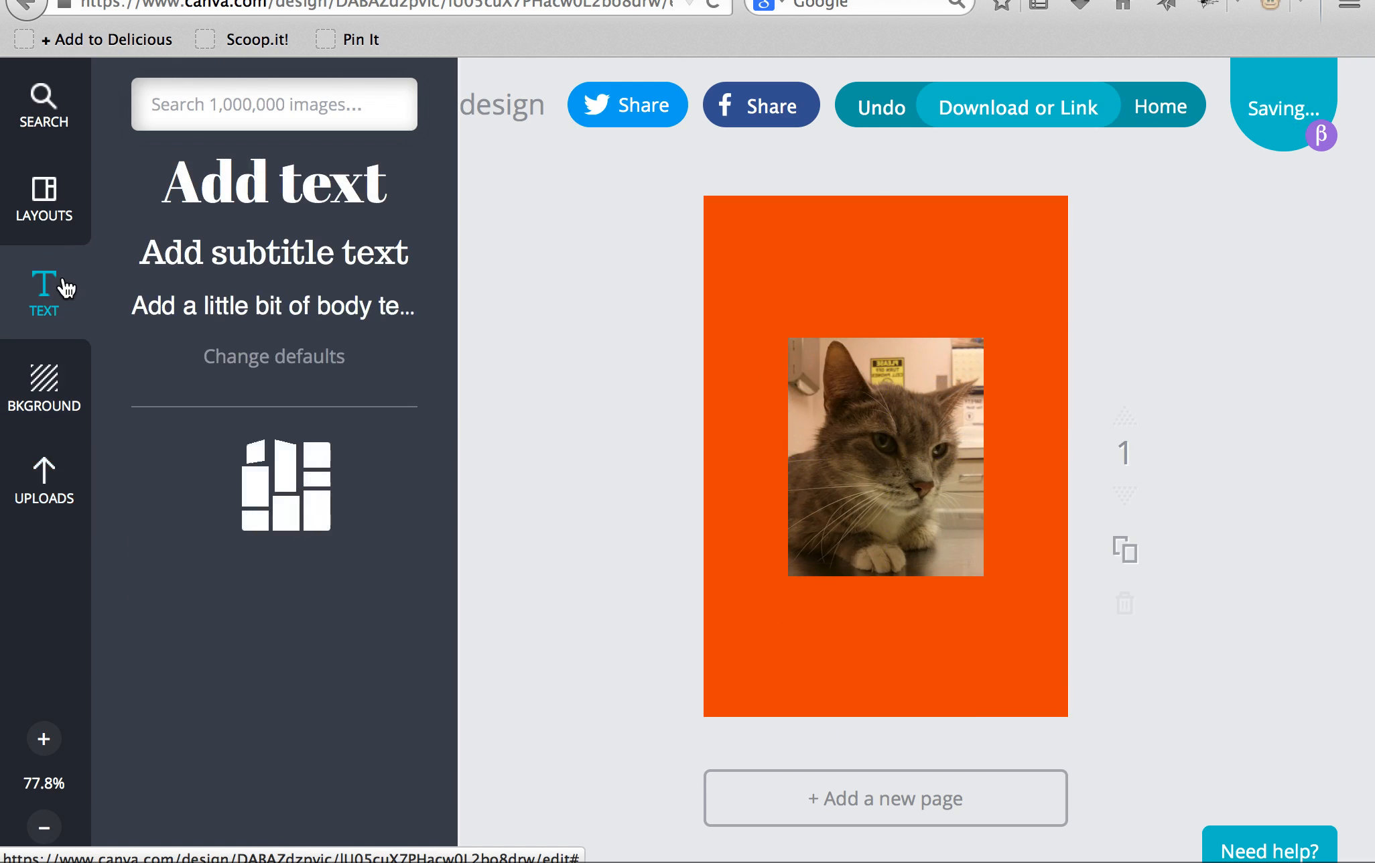
{"action": "left_click_drag", "start_coordinate": [258, 184], "coordinate": [886, 253]}
{"action": "left_click", "coordinate": [870, 263]}
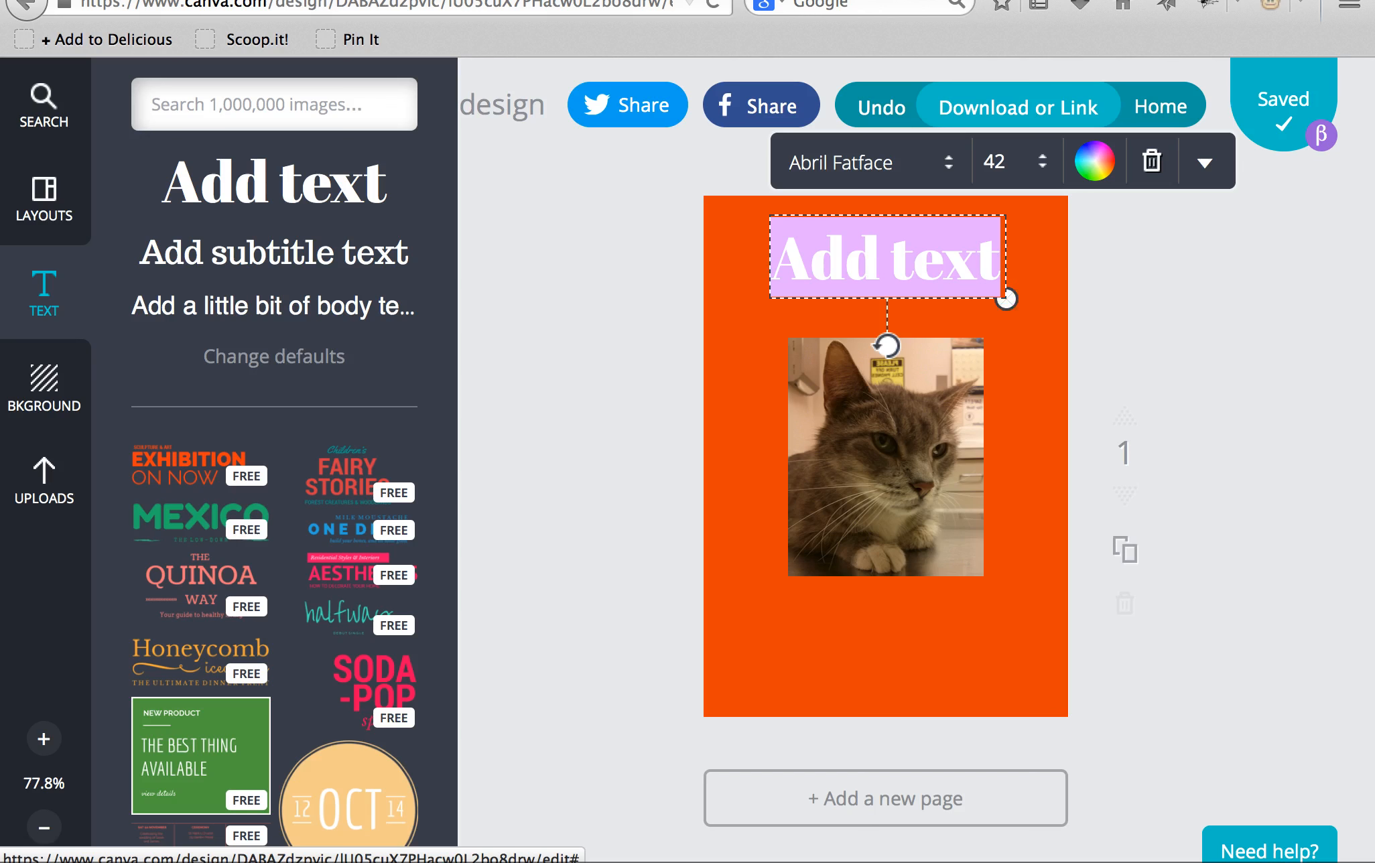
{"action": "type", "text": "Take Care"}
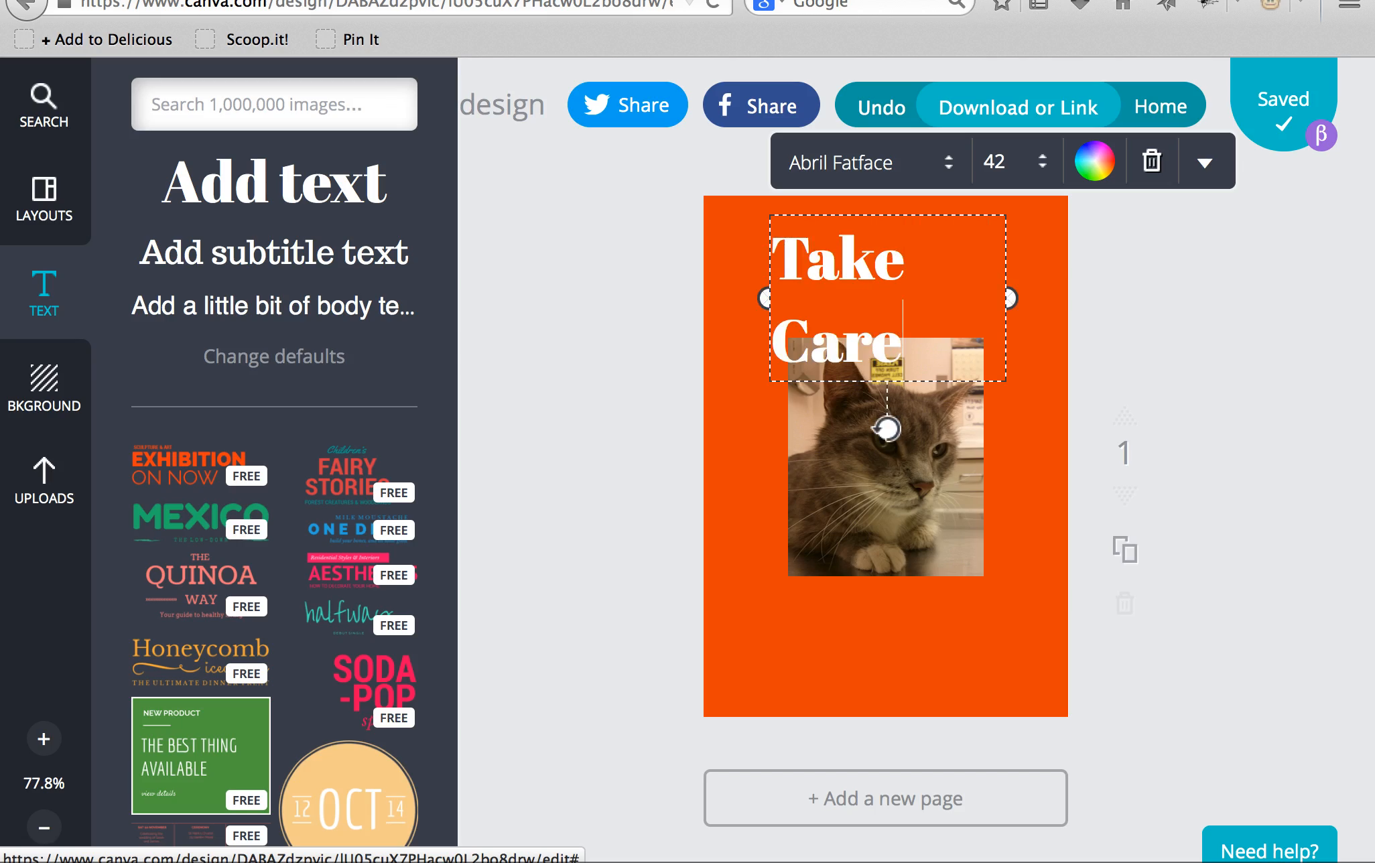
{"action": "type", "text": " of"}
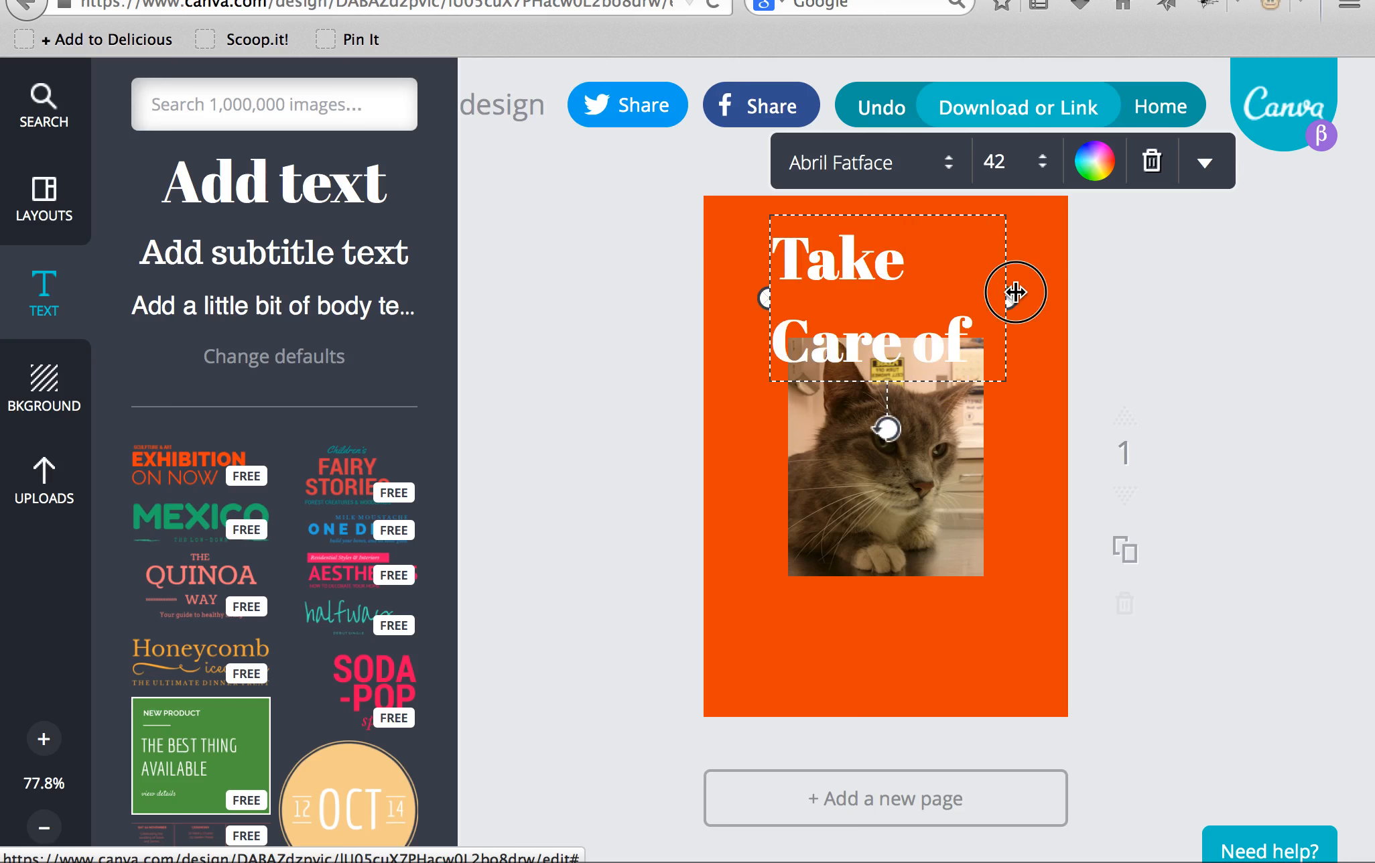
Step: Widen the heading's text box on both sides to span nearly the full page width
{"action": "left_click_drag", "start_coordinate": [1010, 296], "coordinate": [1067, 289]}
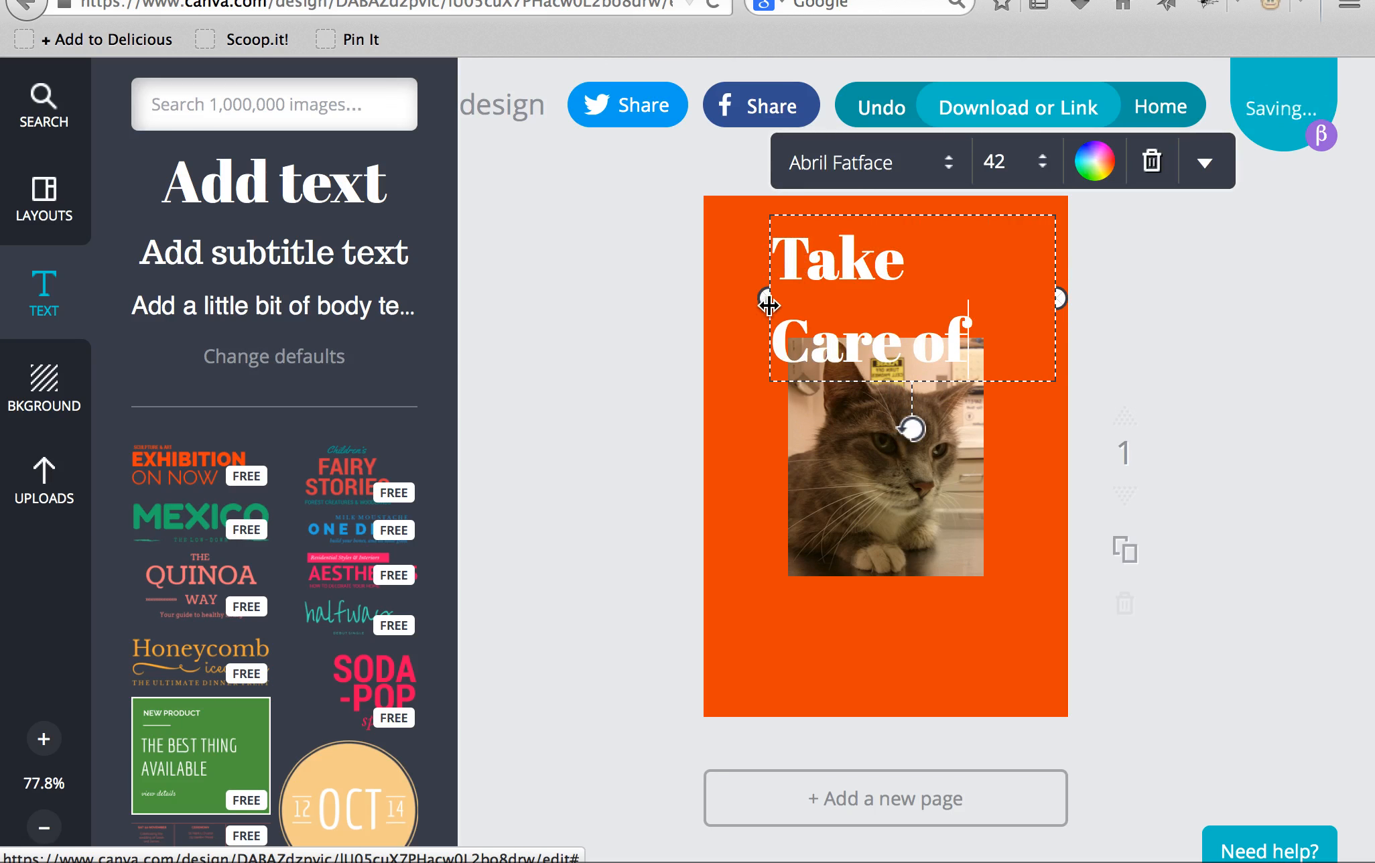
{"action": "left_click_drag", "start_coordinate": [767, 298], "coordinate": [719, 301]}
{"action": "left_click", "coordinate": [798, 297]}
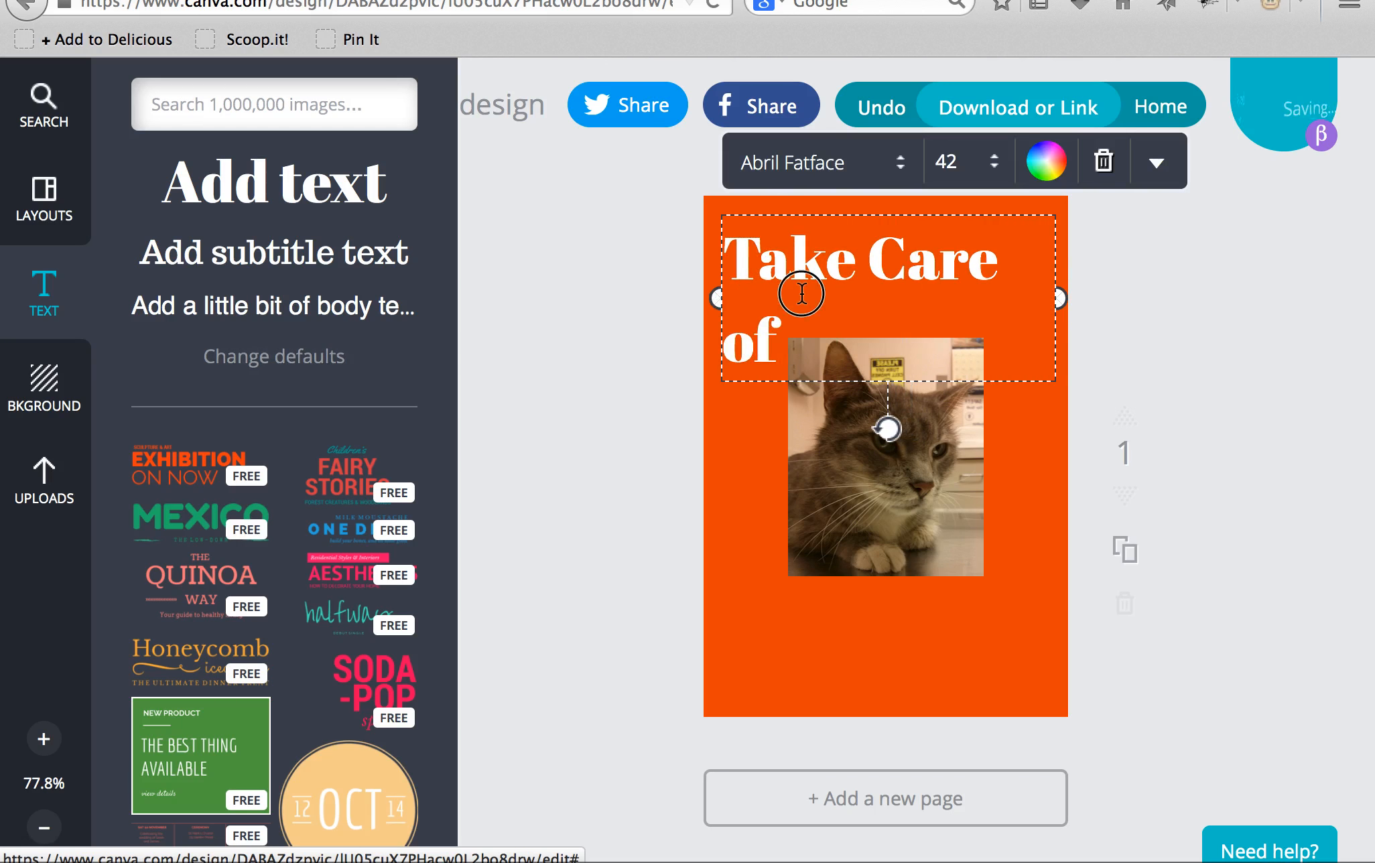
Step: Set the "Take Care of" heading's font size to 32 and centre its text
{"action": "left_click", "coordinate": [1004, 162]}
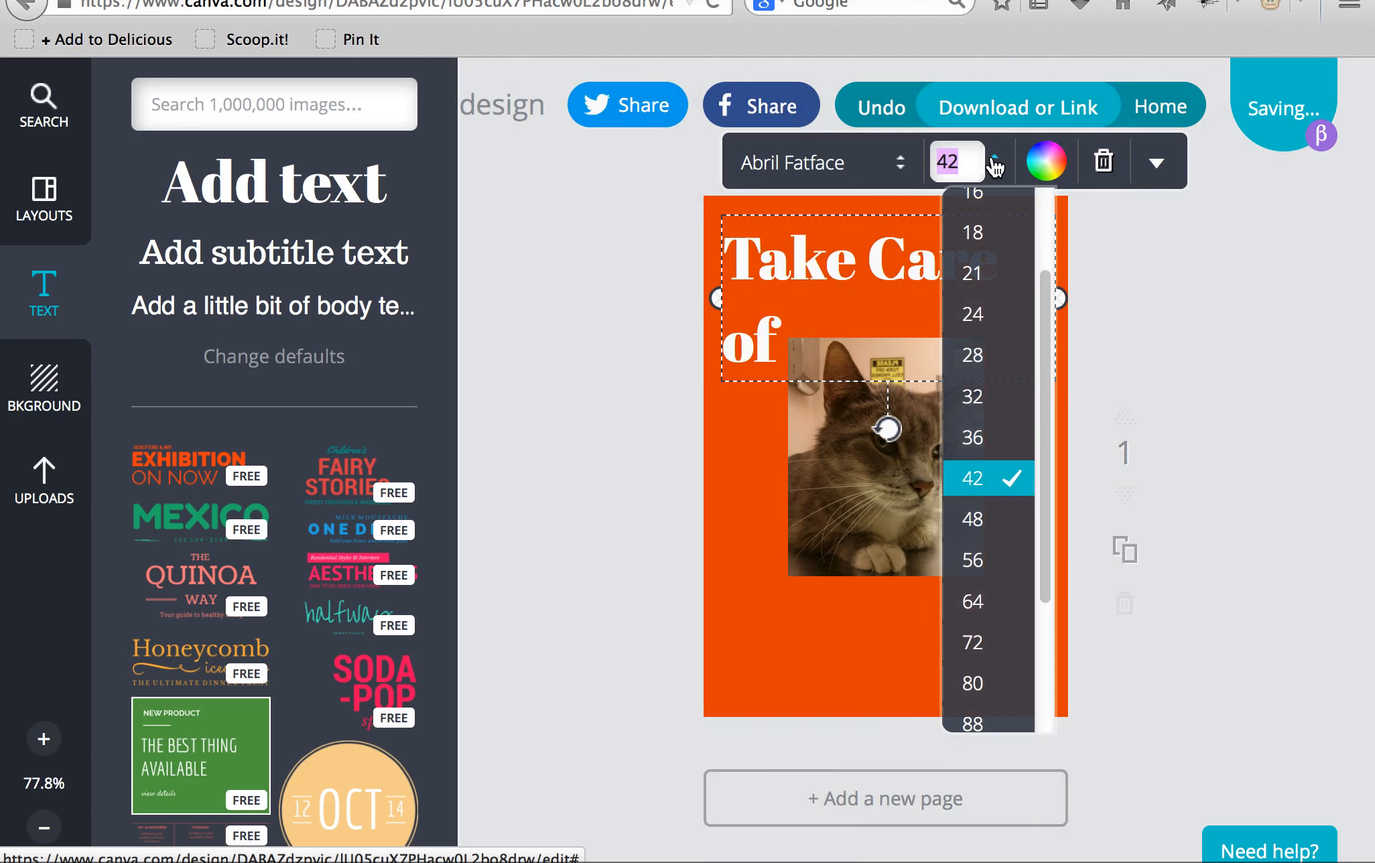
{"action": "left_click", "coordinate": [978, 389]}
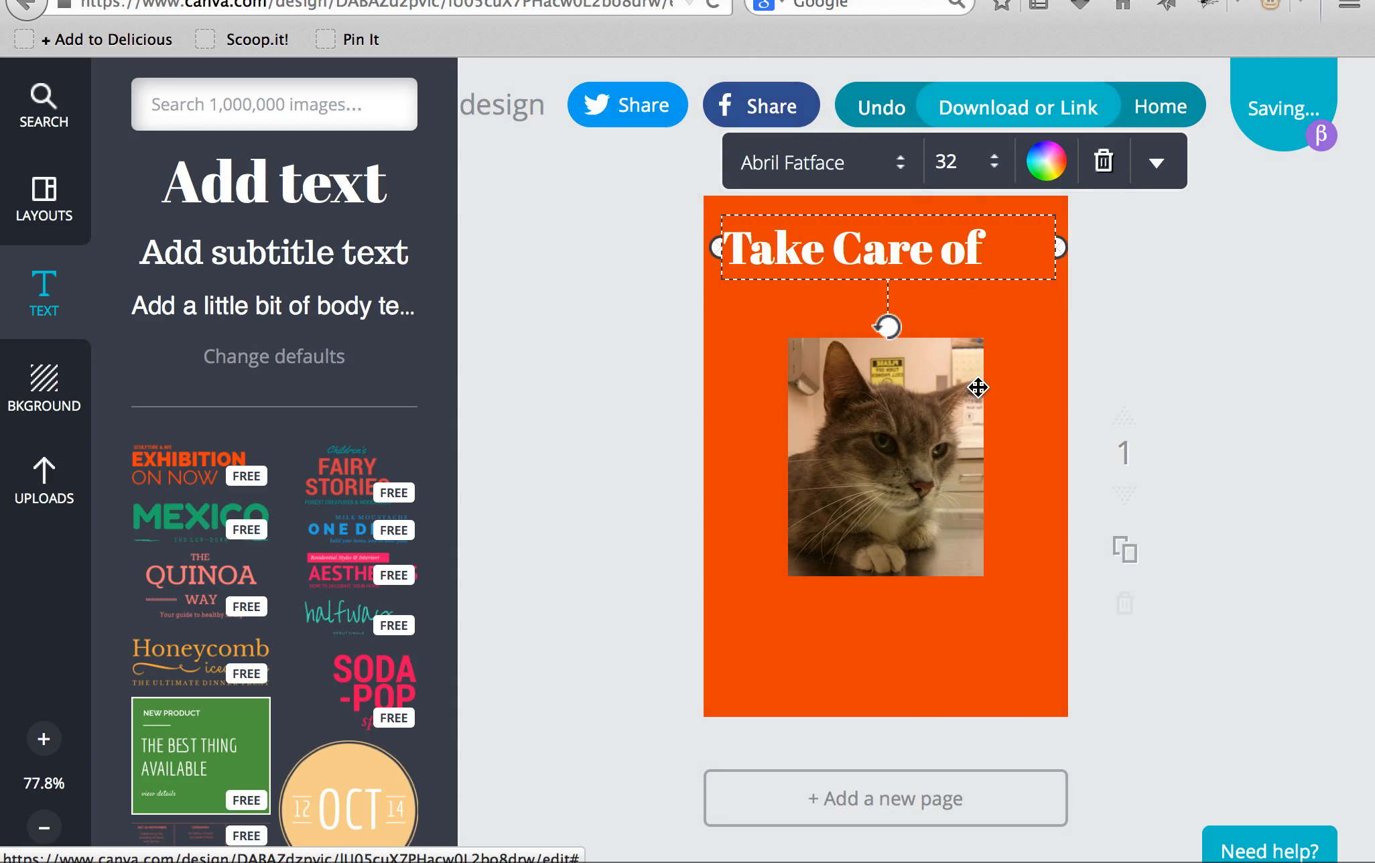
{"action": "triple_click", "coordinate": [984, 256]}
{"action": "left_click", "coordinate": [1160, 167]}
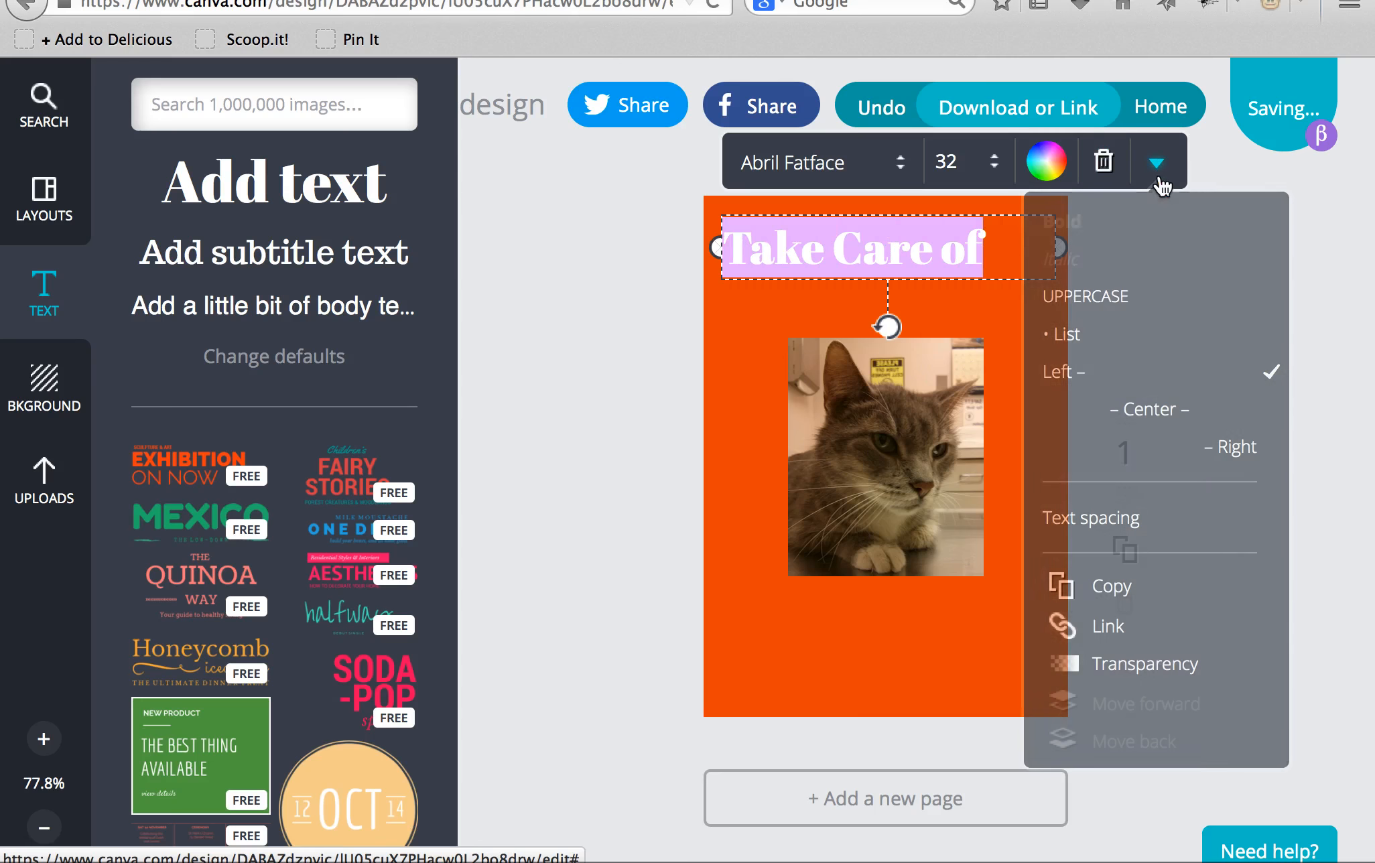
{"action": "left_click", "coordinate": [1152, 414]}
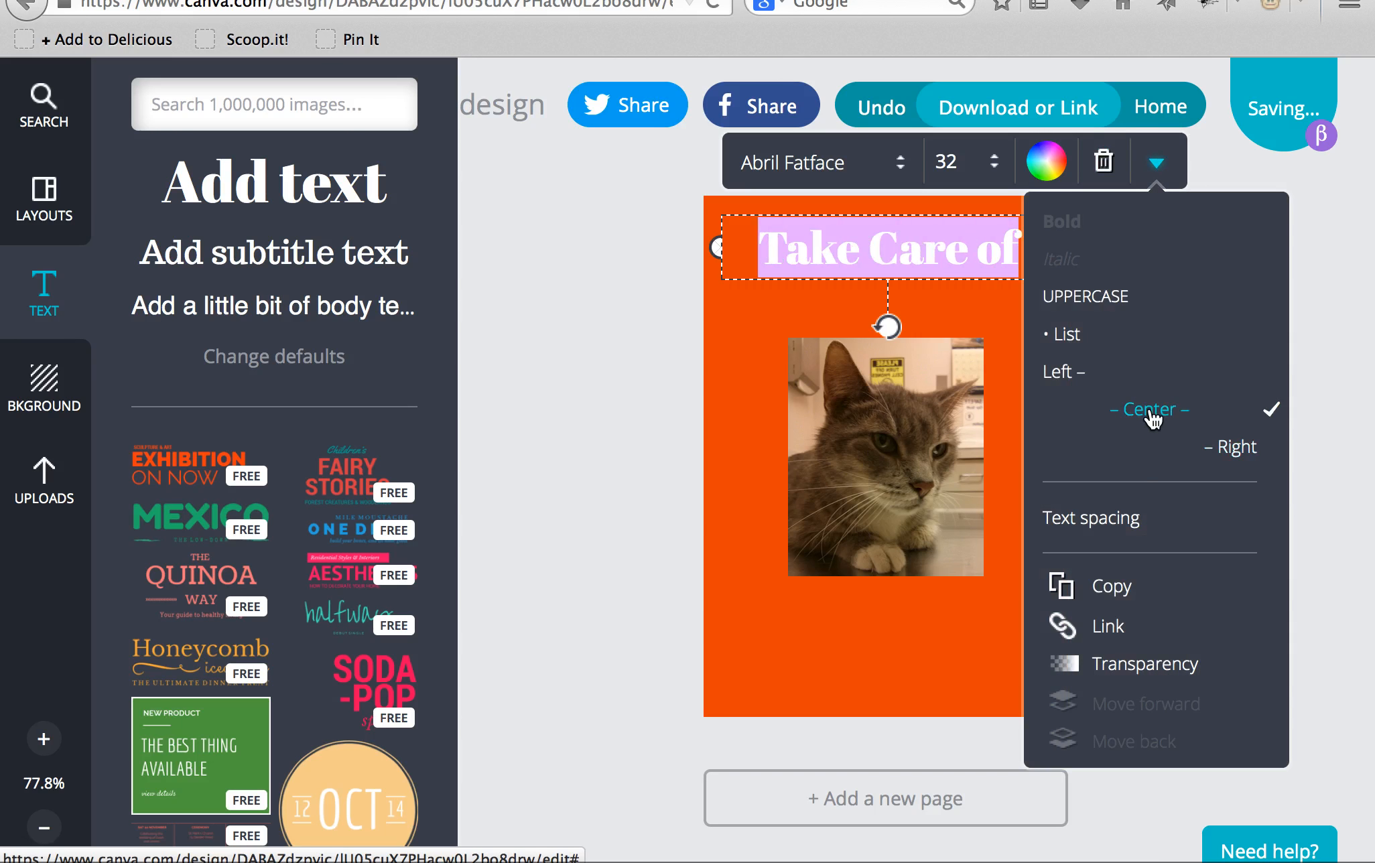
Step: Change the "Take Care of" heading's font to Aileron Heavy
{"action": "double_click", "coordinate": [857, 251]}
{"action": "triple_click", "coordinate": [858, 251]}
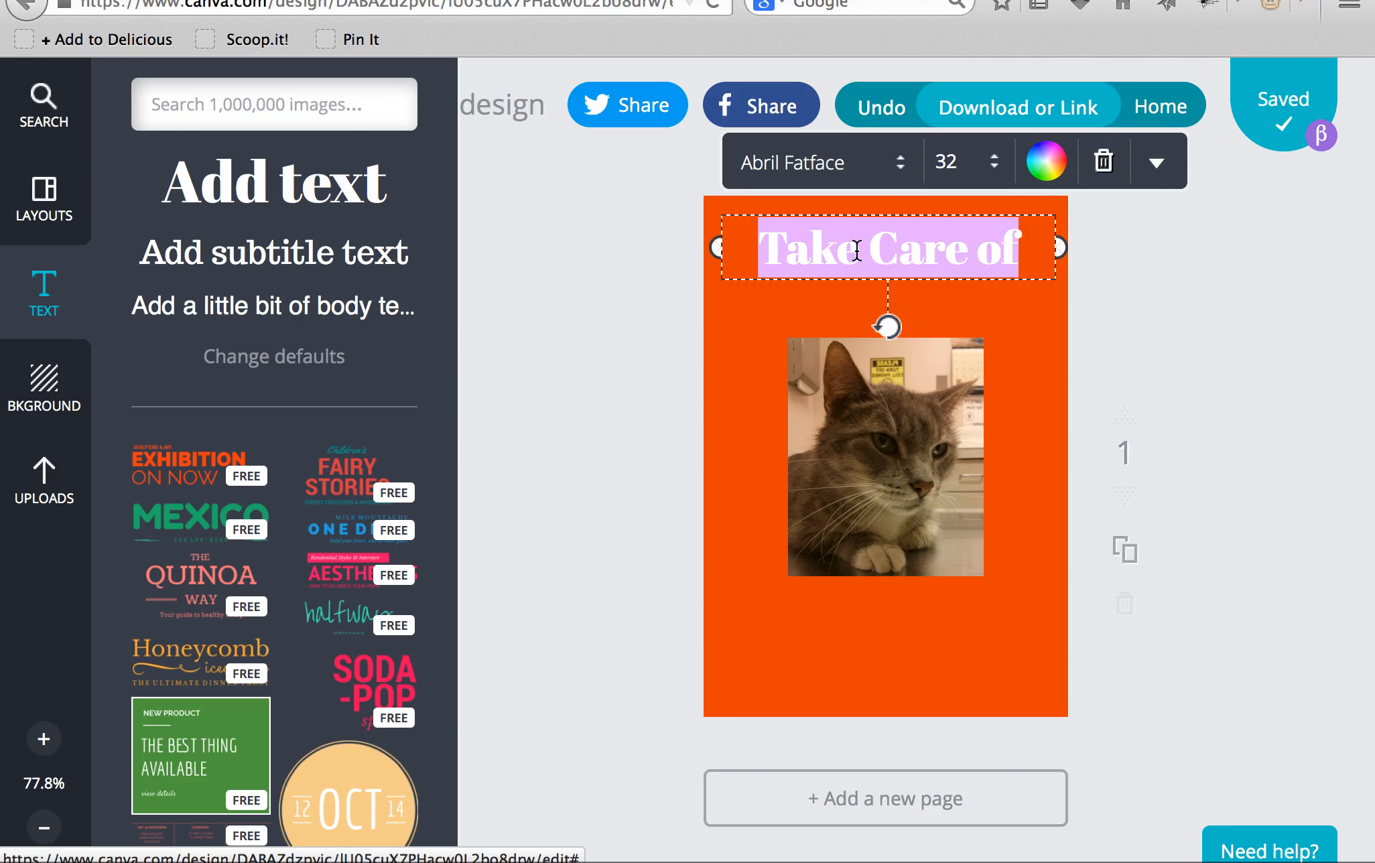
{"action": "left_click", "coordinate": [894, 175]}
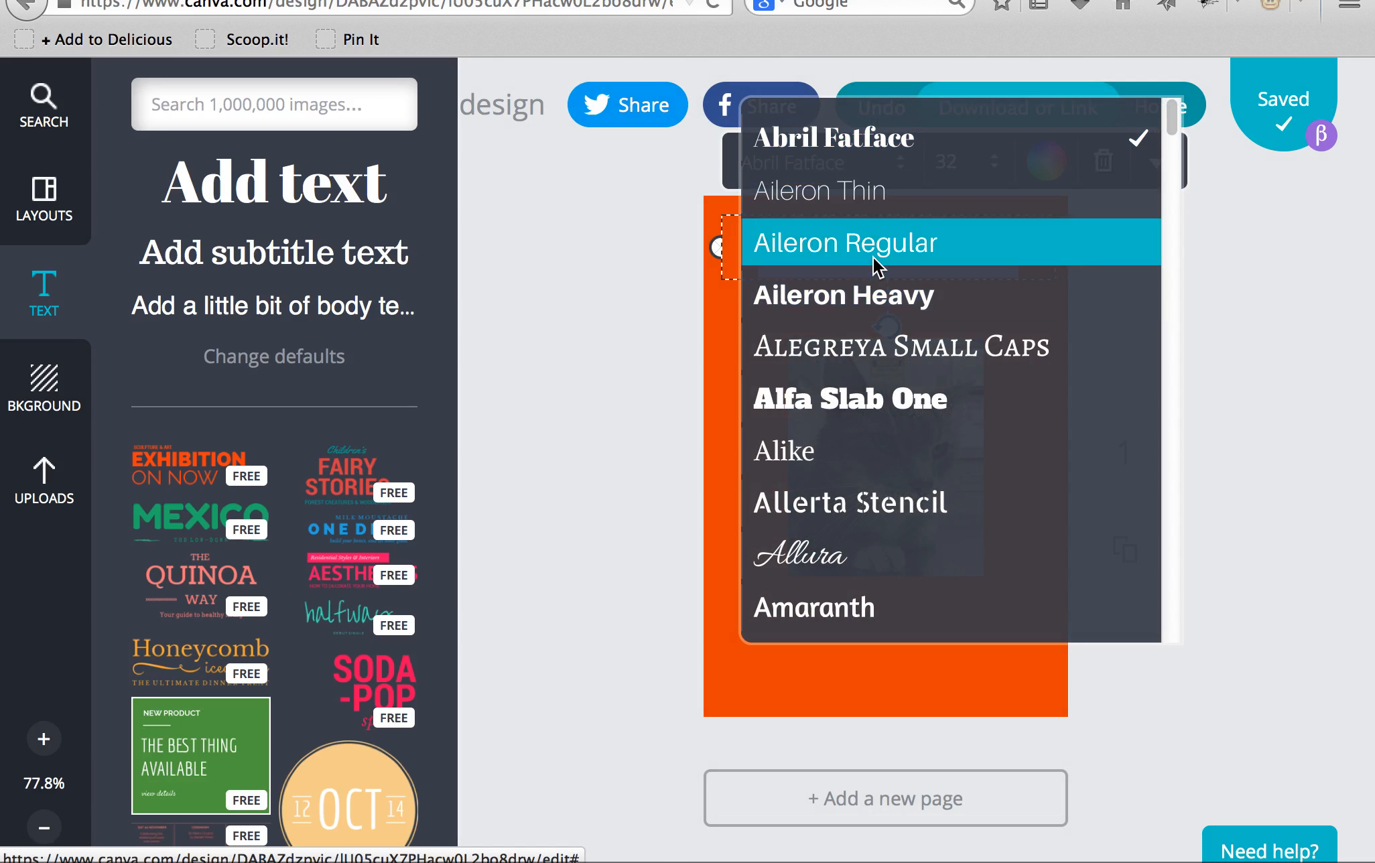
{"action": "left_click", "coordinate": [868, 289]}
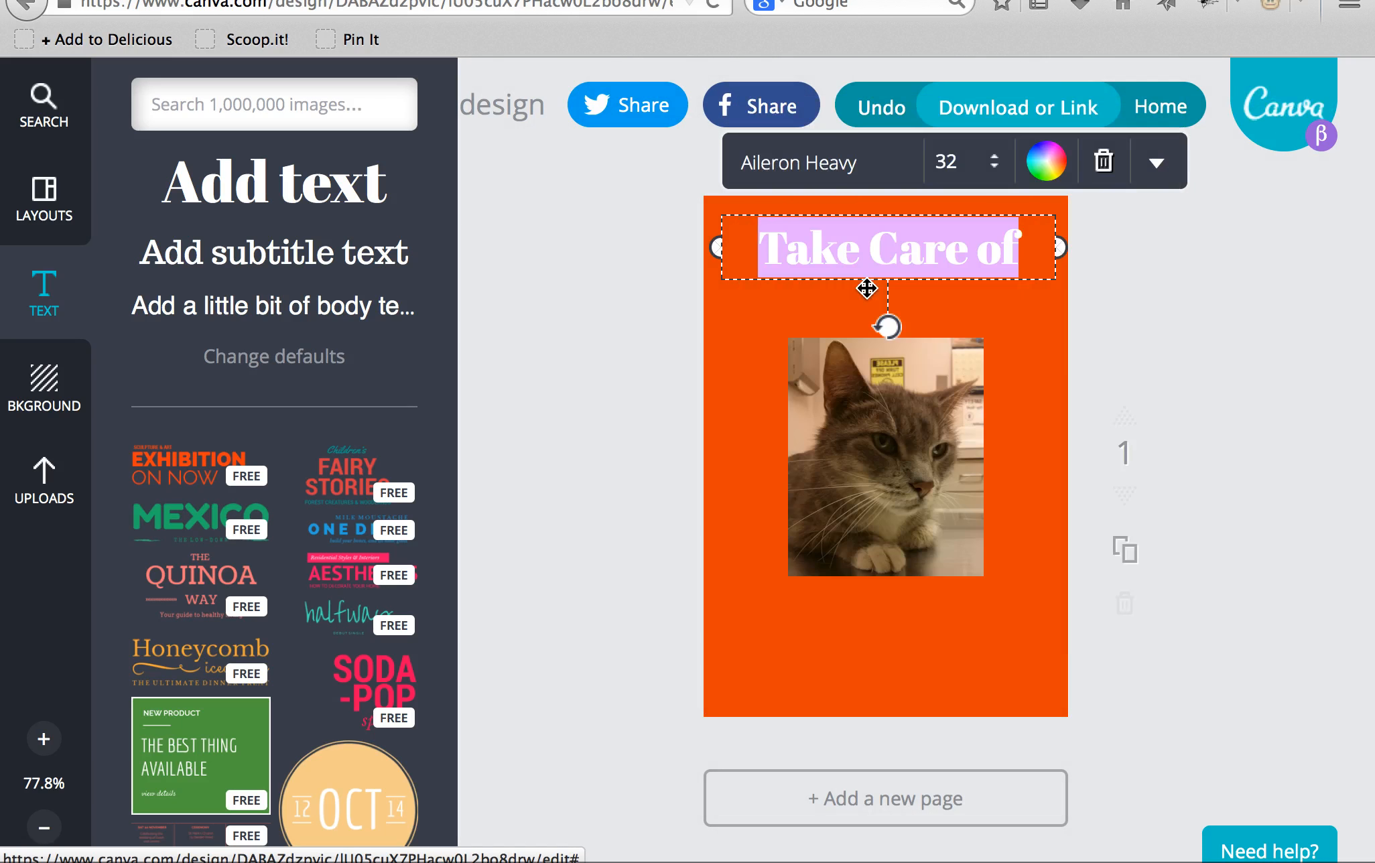
{"action": "left_click", "coordinate": [651, 304]}
Step: Move the "Take Care of" heading slightly up towards the page's upper edge
{"action": "left_click", "coordinate": [872, 226]}
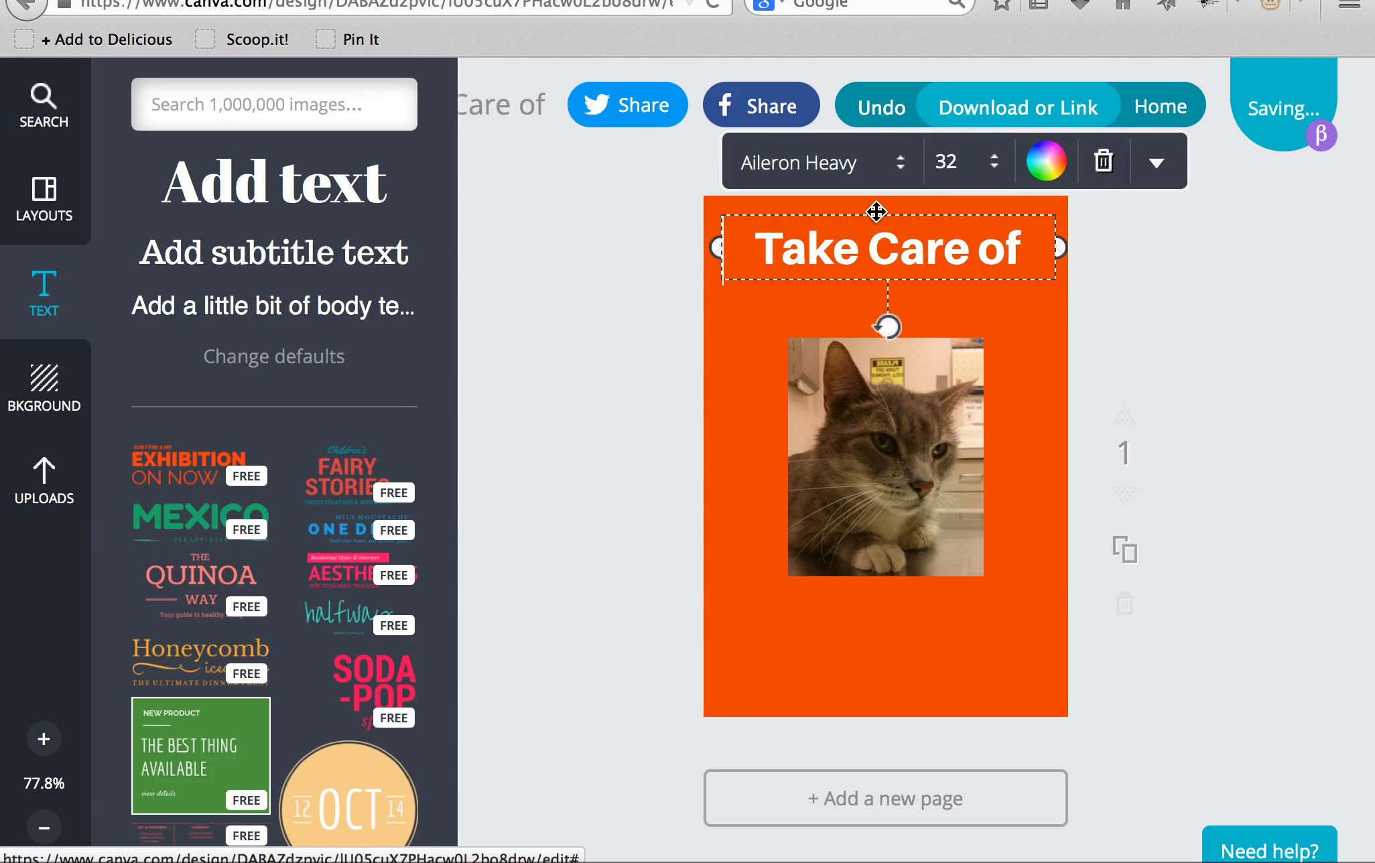
{"action": "left_click_drag", "start_coordinate": [876, 212], "coordinate": [876, 200]}
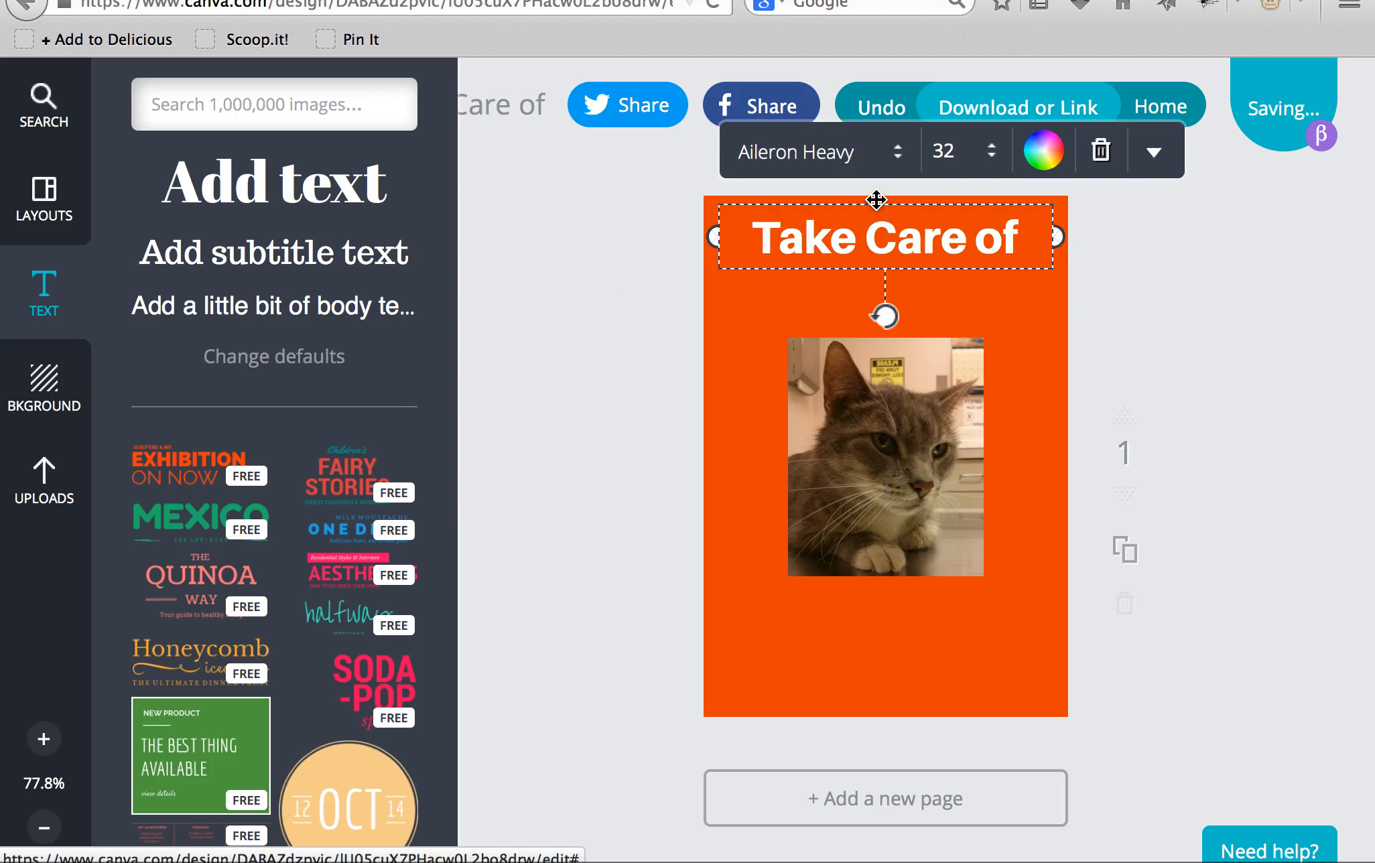
{"action": "left_click", "coordinate": [709, 324]}
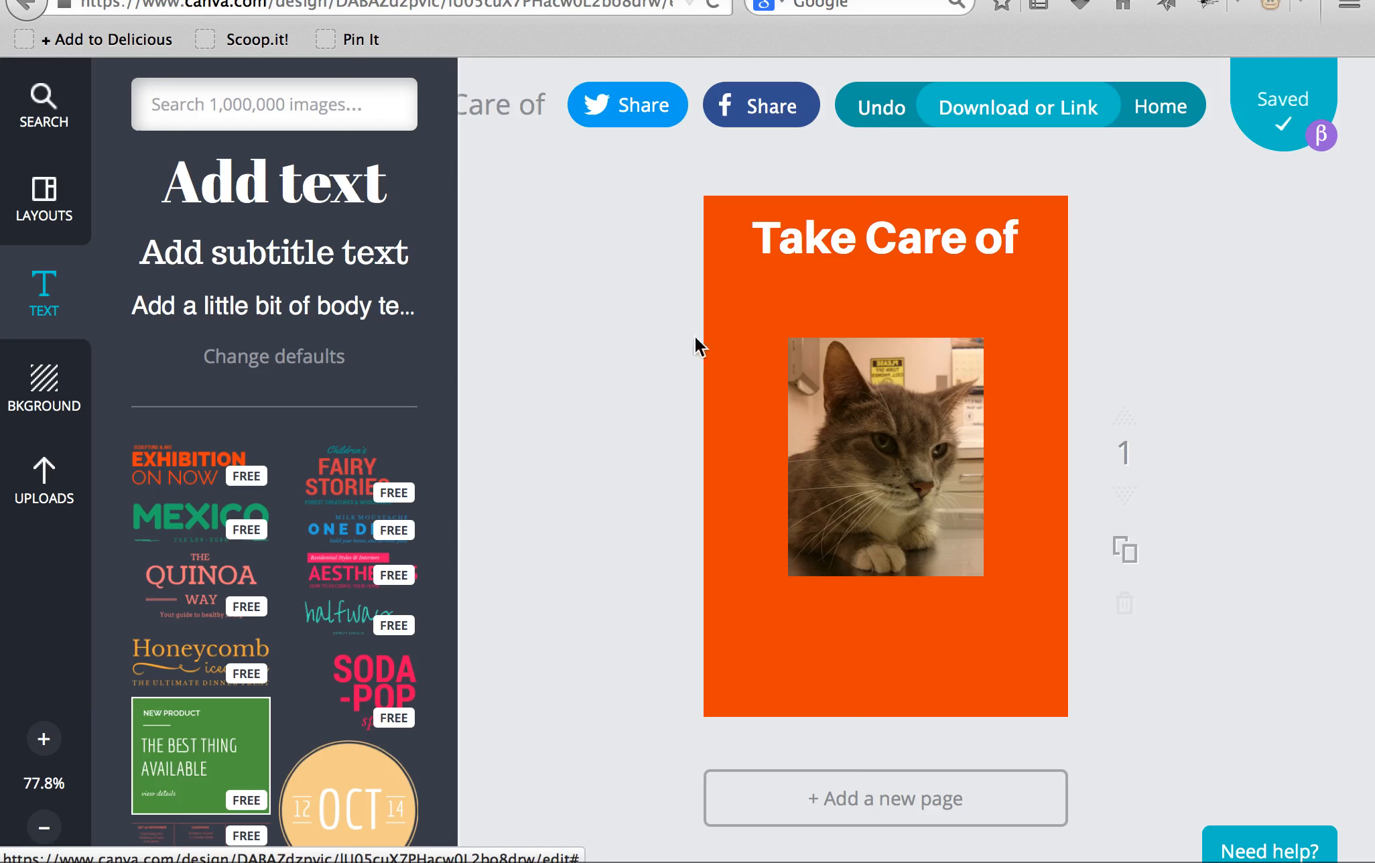
Step: Paste a copy of the heading directly beneath the original and change its text to "Moses With Your"
{"action": "key", "text": "super+v"}
{"action": "left_click_drag", "start_coordinate": [931, 232], "coordinate": [898, 251]}
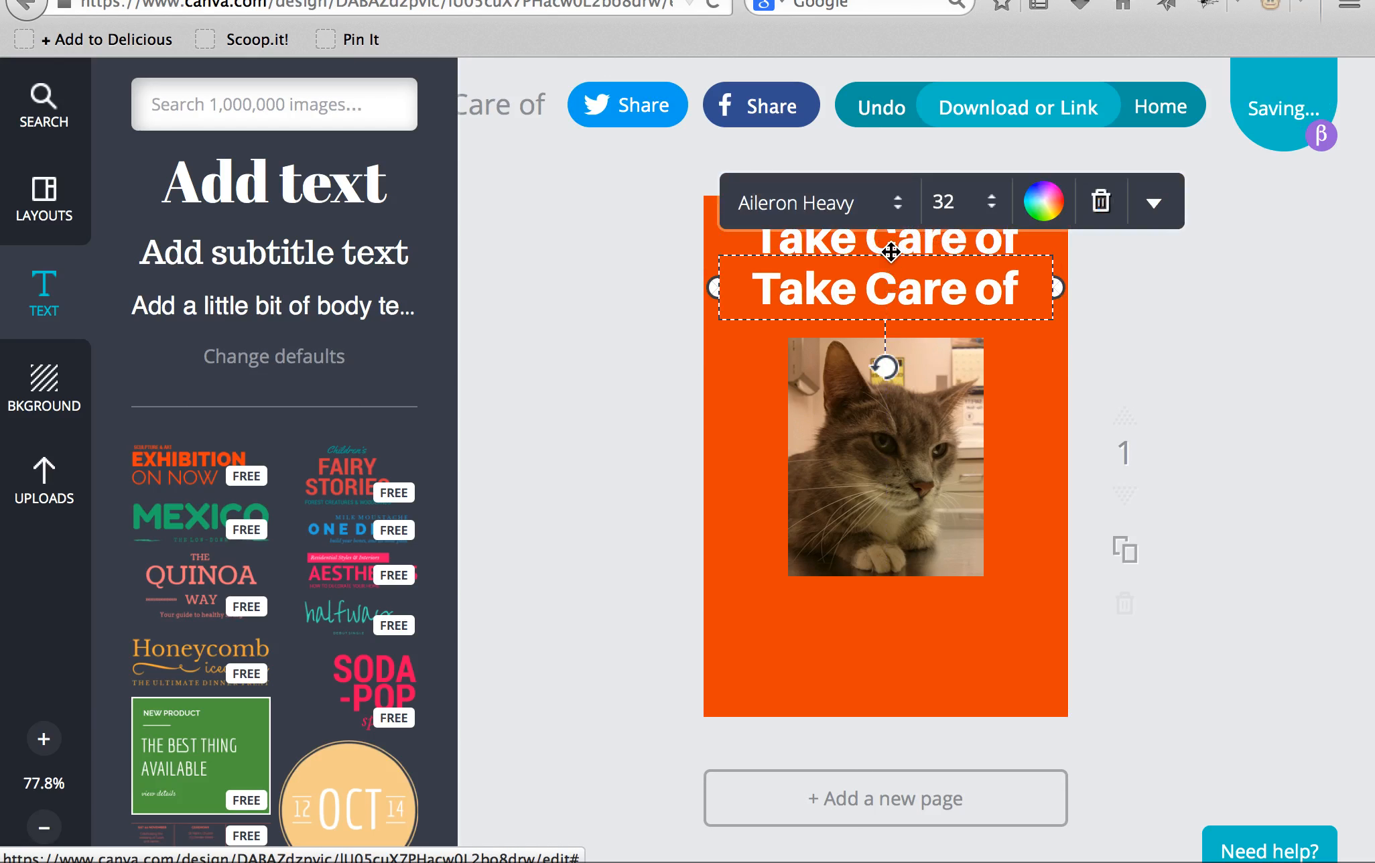
{"action": "mouse_move", "coordinate": [883, 253]}
{"action": "left_mouse_down"}
{"action": "mouse_move", "coordinate": [883, 238]}
{"action": "mouse_move", "coordinate": [884, 273]}
{"action": "left_mouse_up"}
{"action": "left_click", "coordinate": [884, 274]}
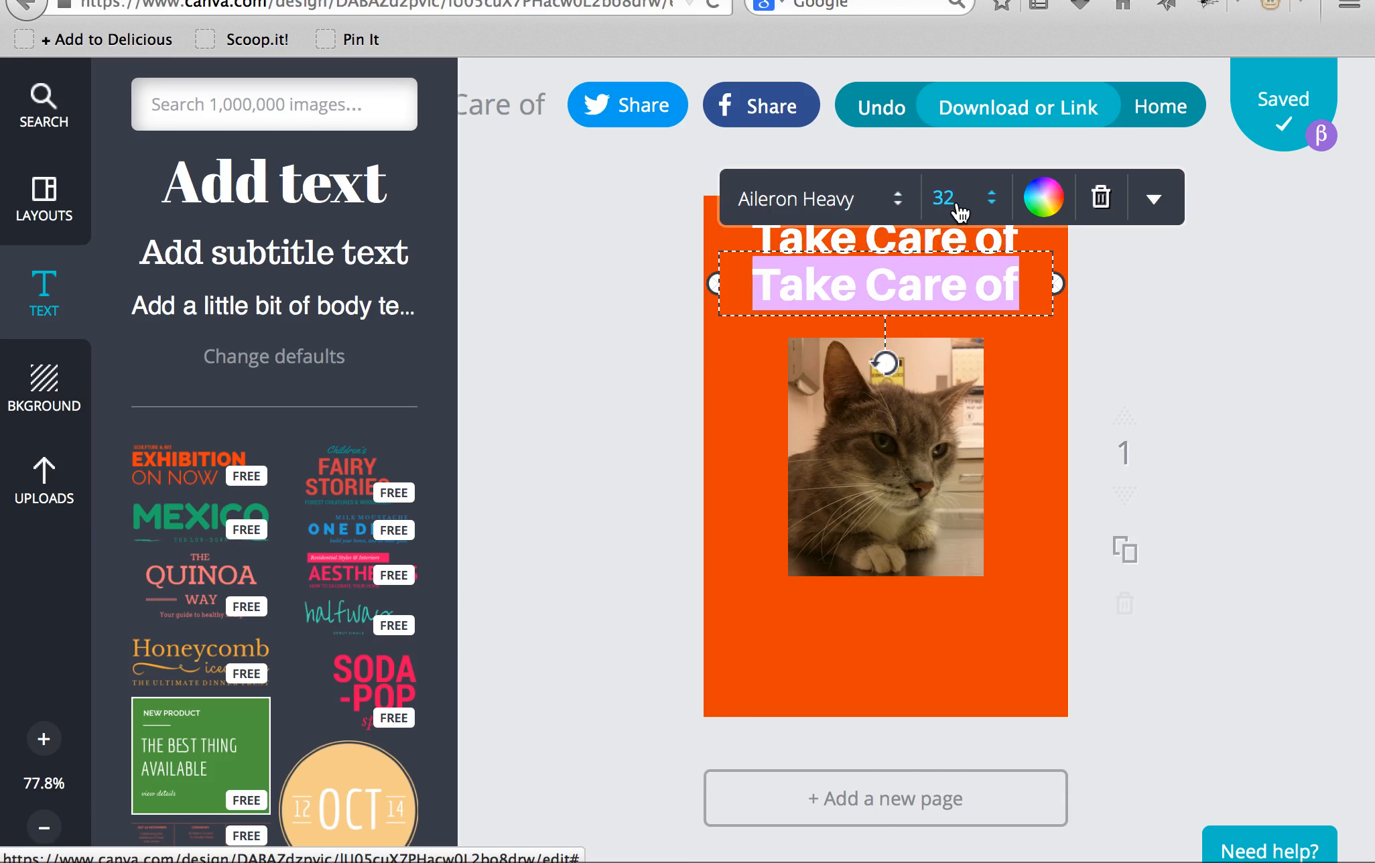
{"action": "type", "text": "Mose"}
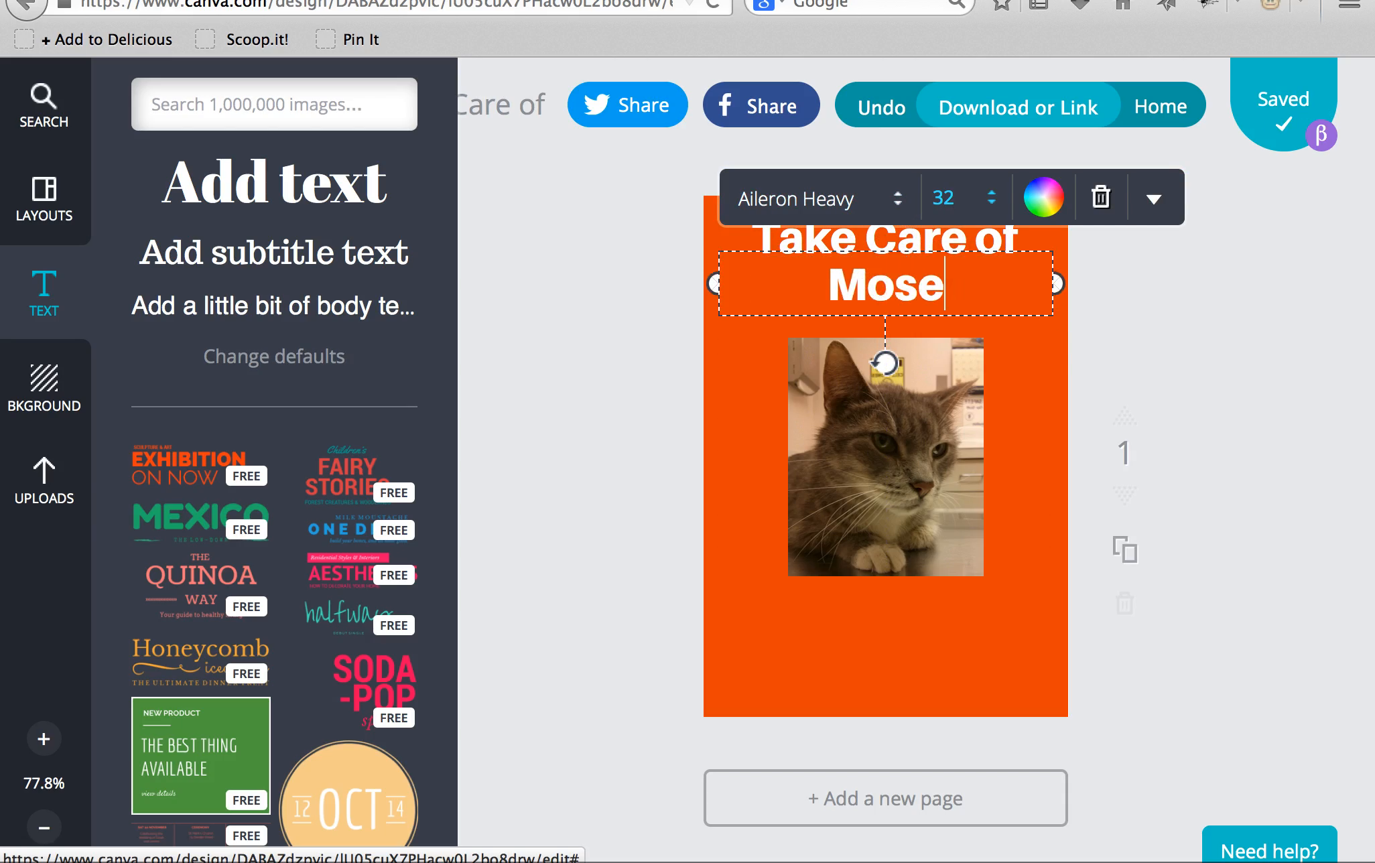
{"action": "type", "text": "s With Your"}
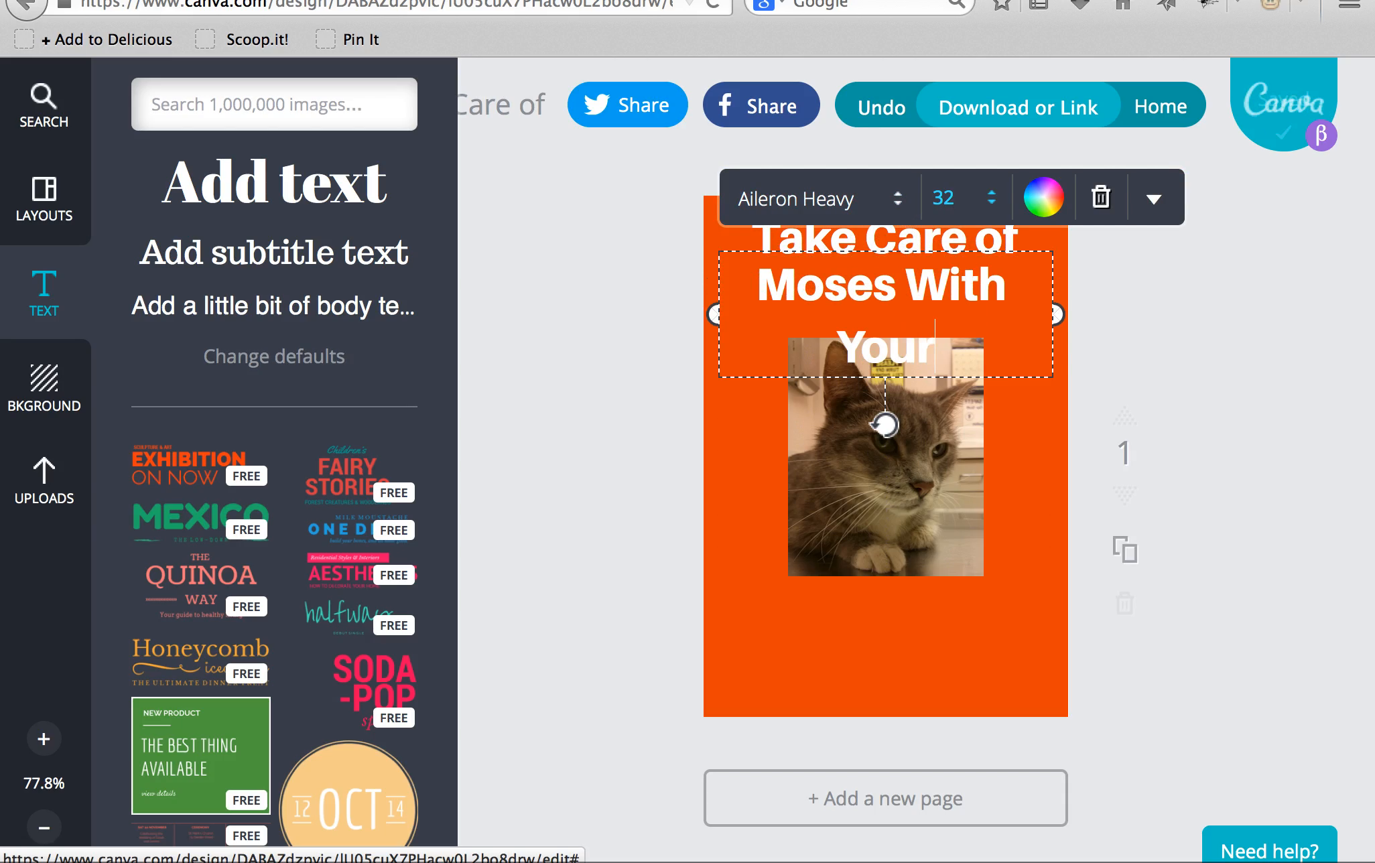
Step: Set the font size of the "Moses With Your" line to 28
{"action": "key", "text": "ctrl+a"}
{"action": "left_click", "coordinate": [992, 197]}
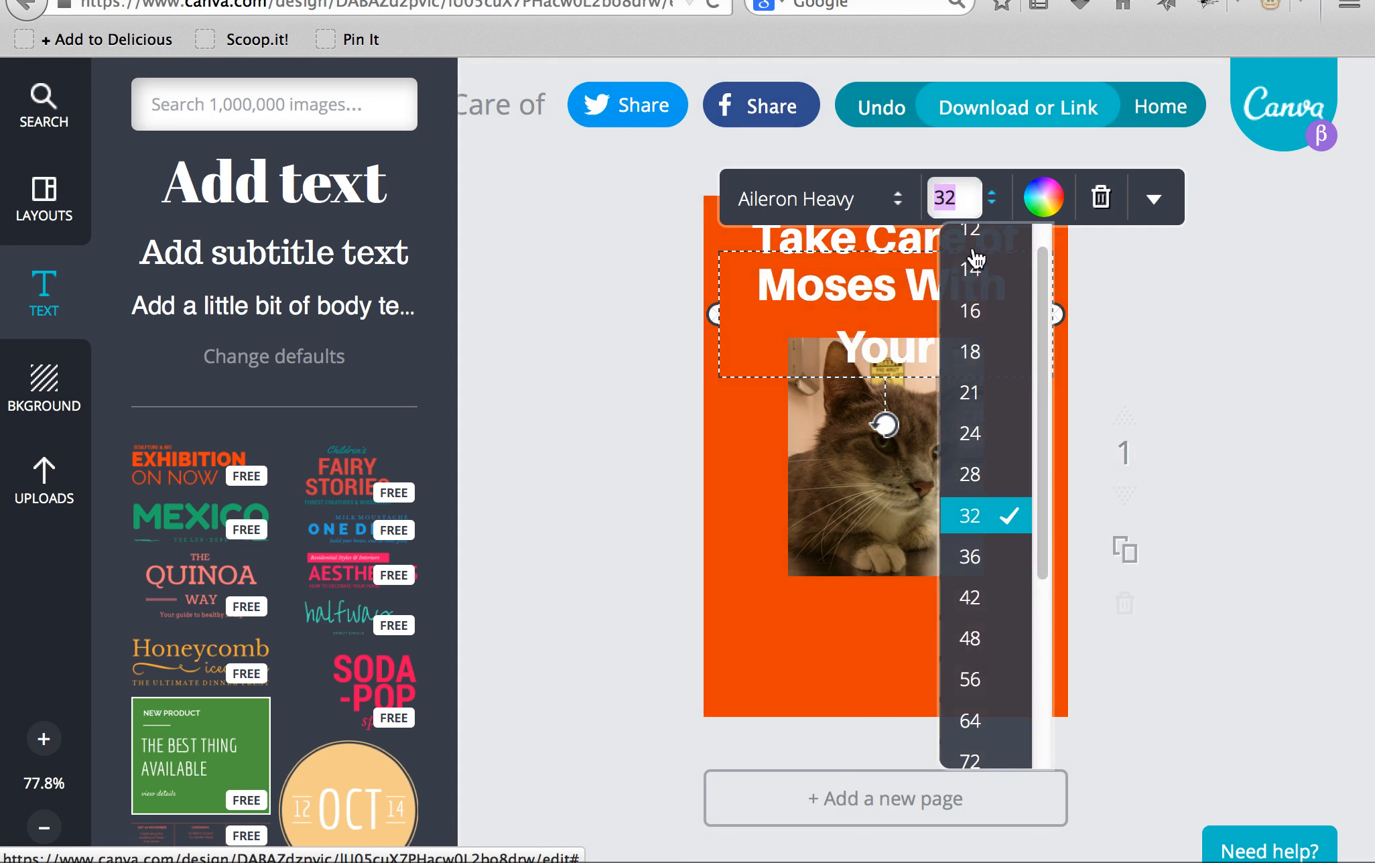
{"action": "left_click", "coordinate": [974, 475]}
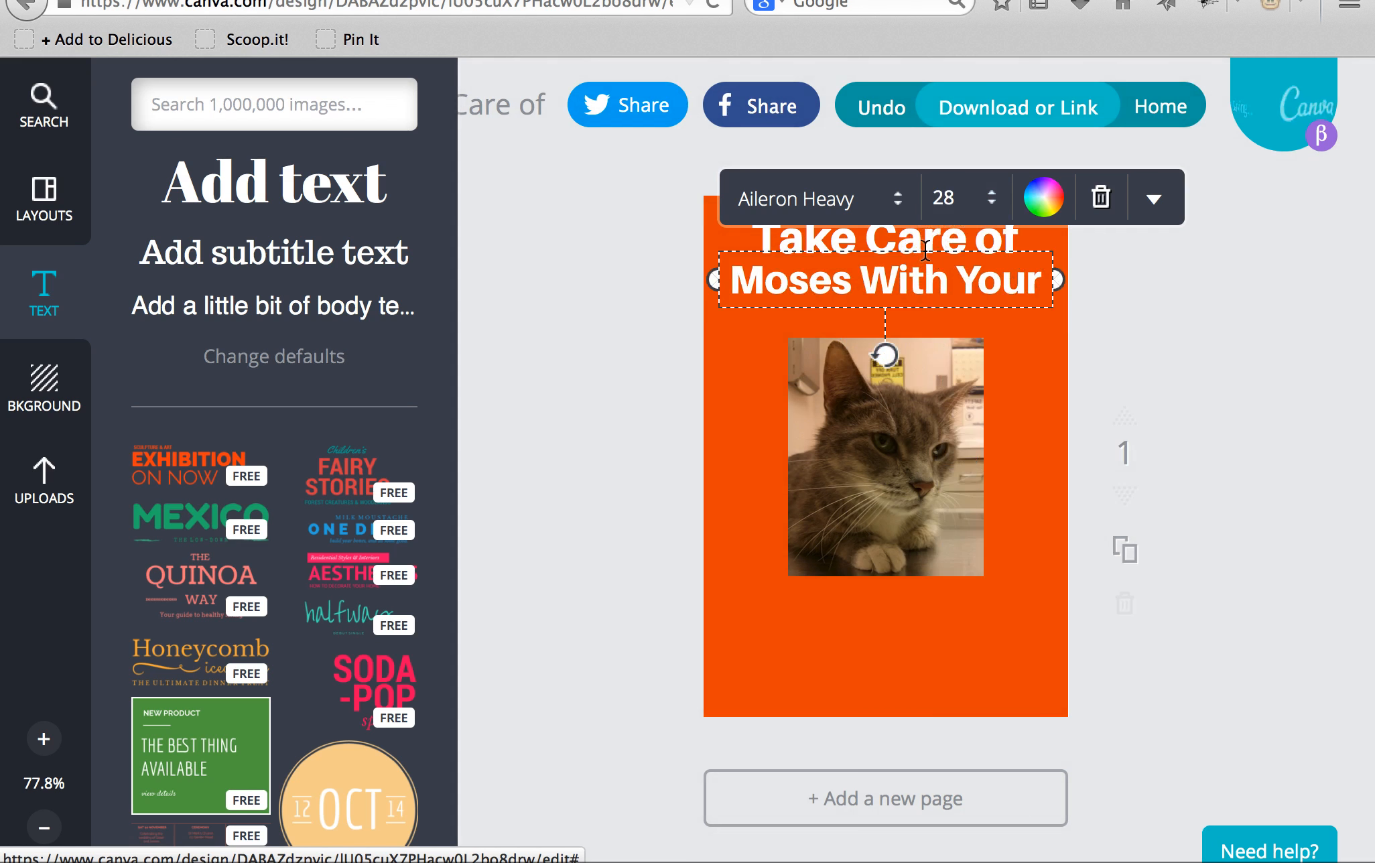
Step: Duplicate the "Moses With Your" text box on the page
{"action": "type", "text": "DP.net"}
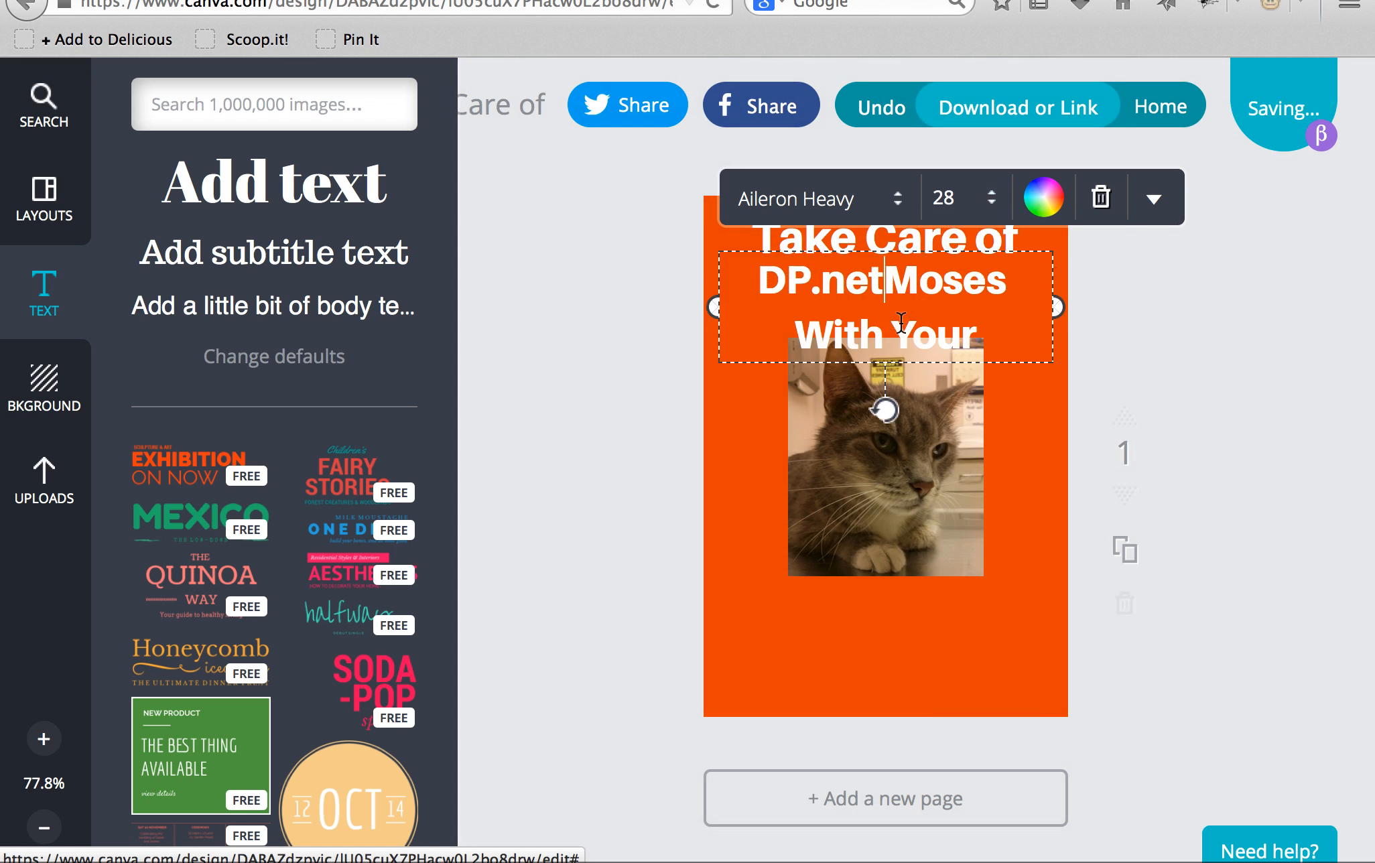
{"action": "key", "text": "super+z"}
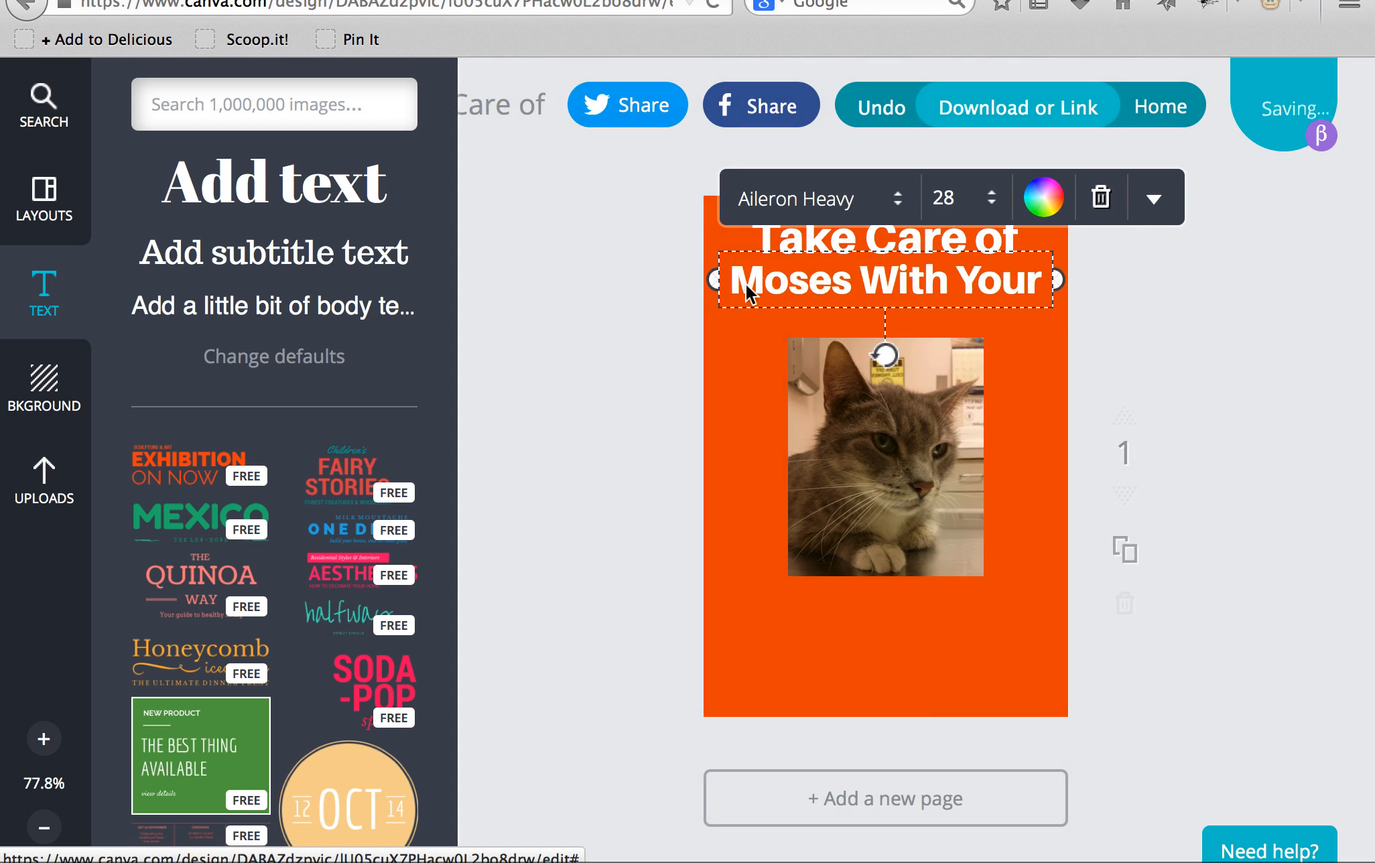
{"action": "left_click", "coordinate": [780, 253]}
{"action": "left_click", "coordinate": [777, 249]}
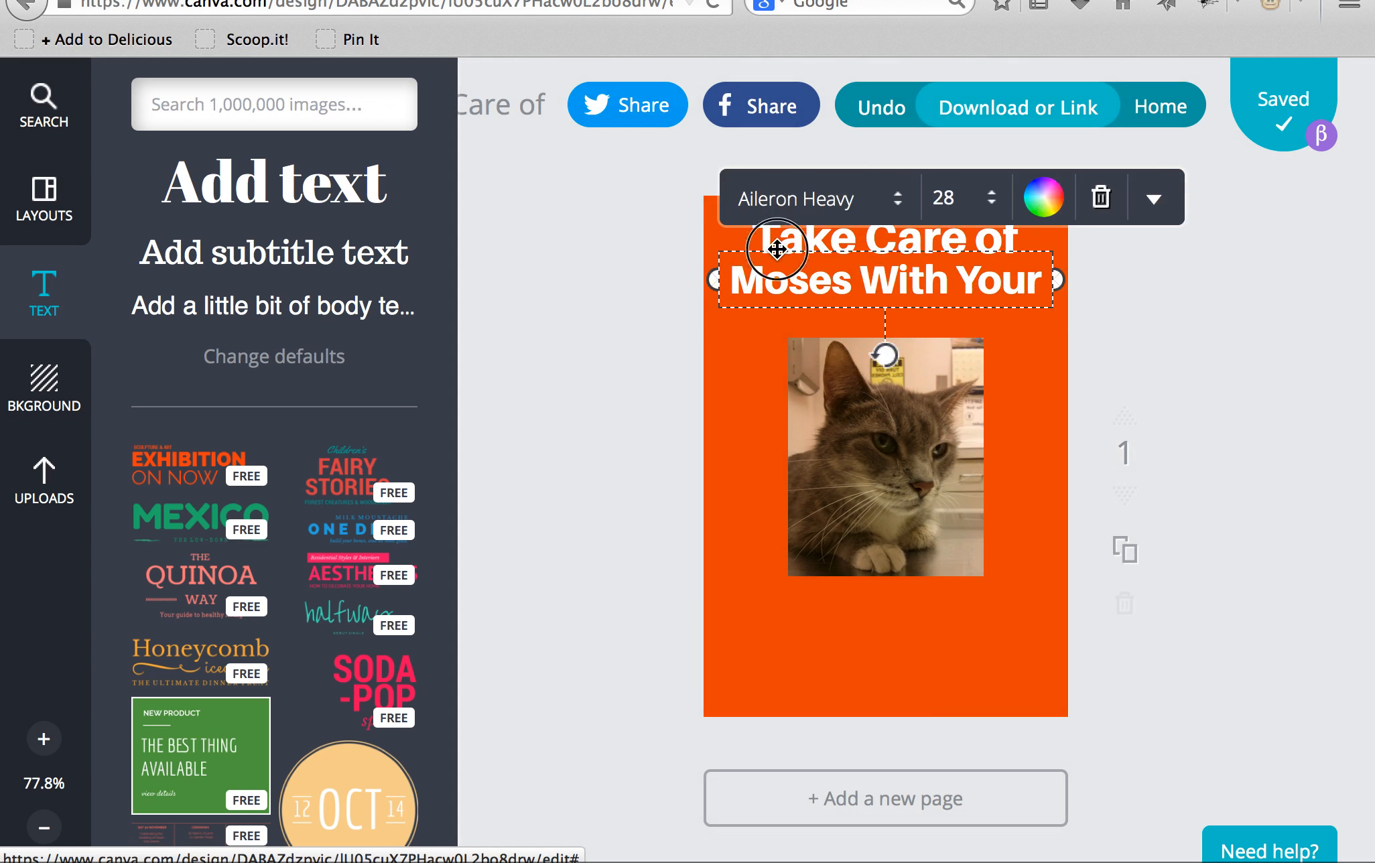
{"action": "key", "text": "super+c"}
{"action": "left_click", "coordinate": [628, 347]}
{"action": "key", "text": "super+v"}
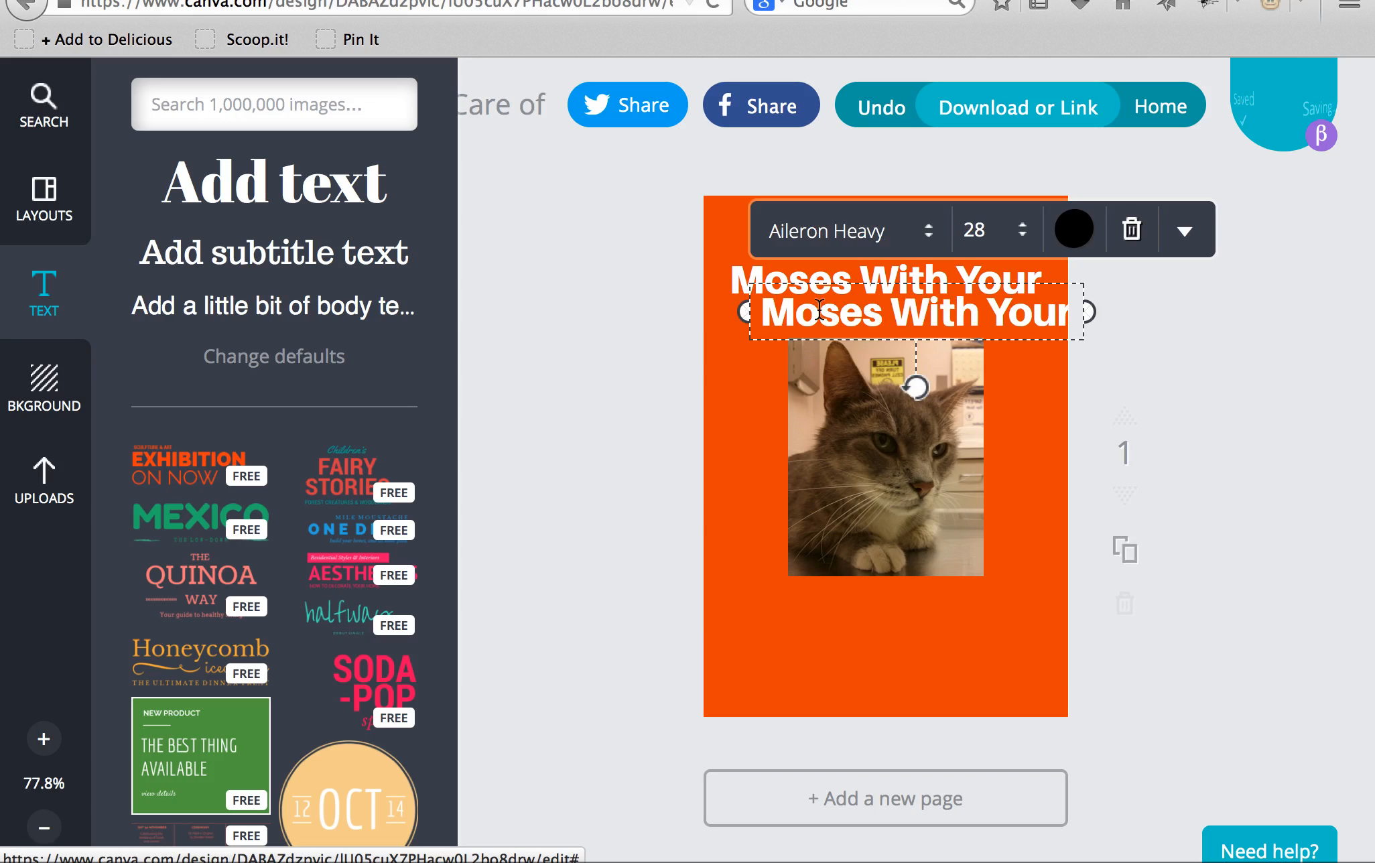
Step: Replace the duplicated text box's wording with "Holiday Donation"
{"action": "double_click", "coordinate": [874, 310]}
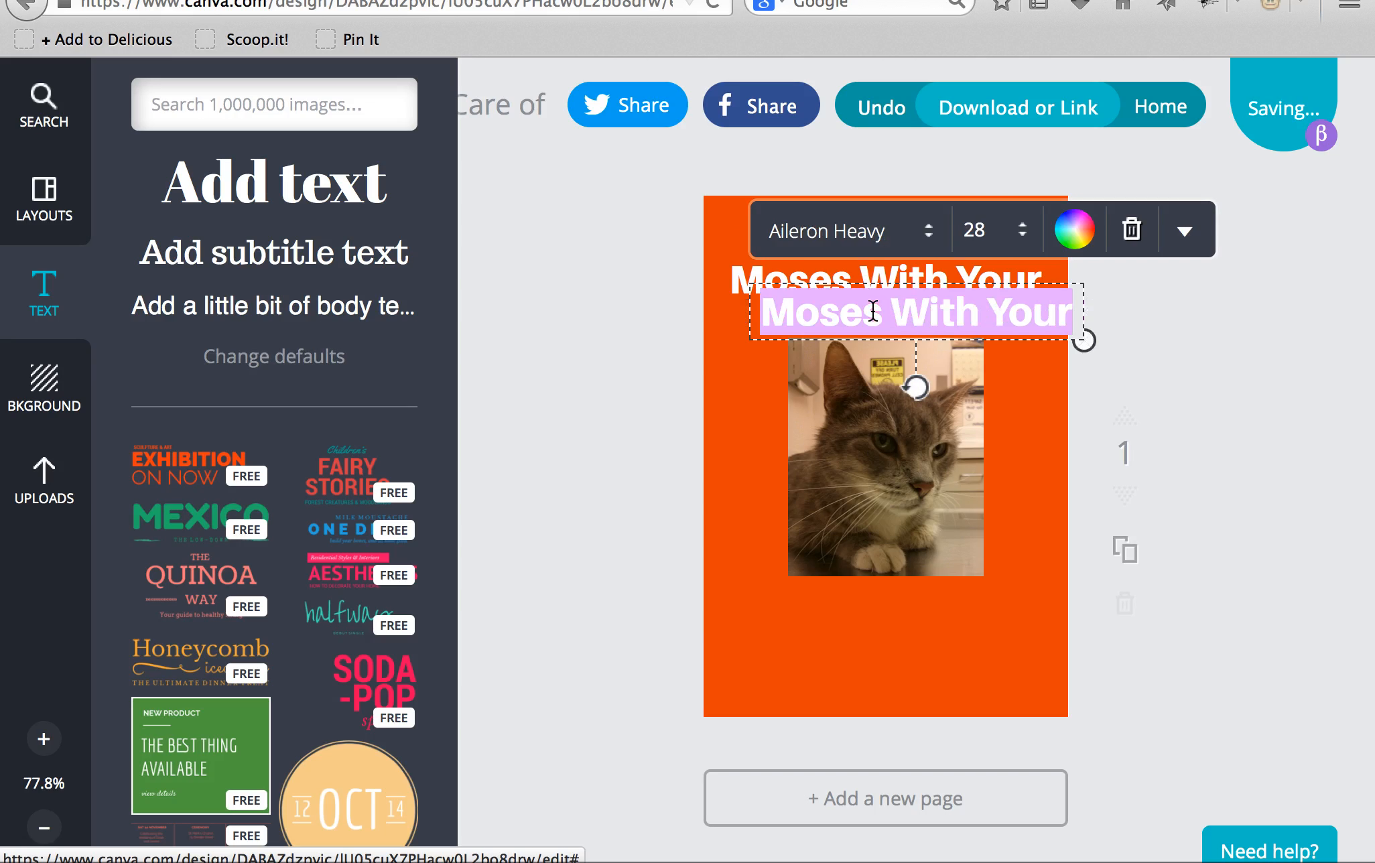
{"action": "type", "text": "Gl"}
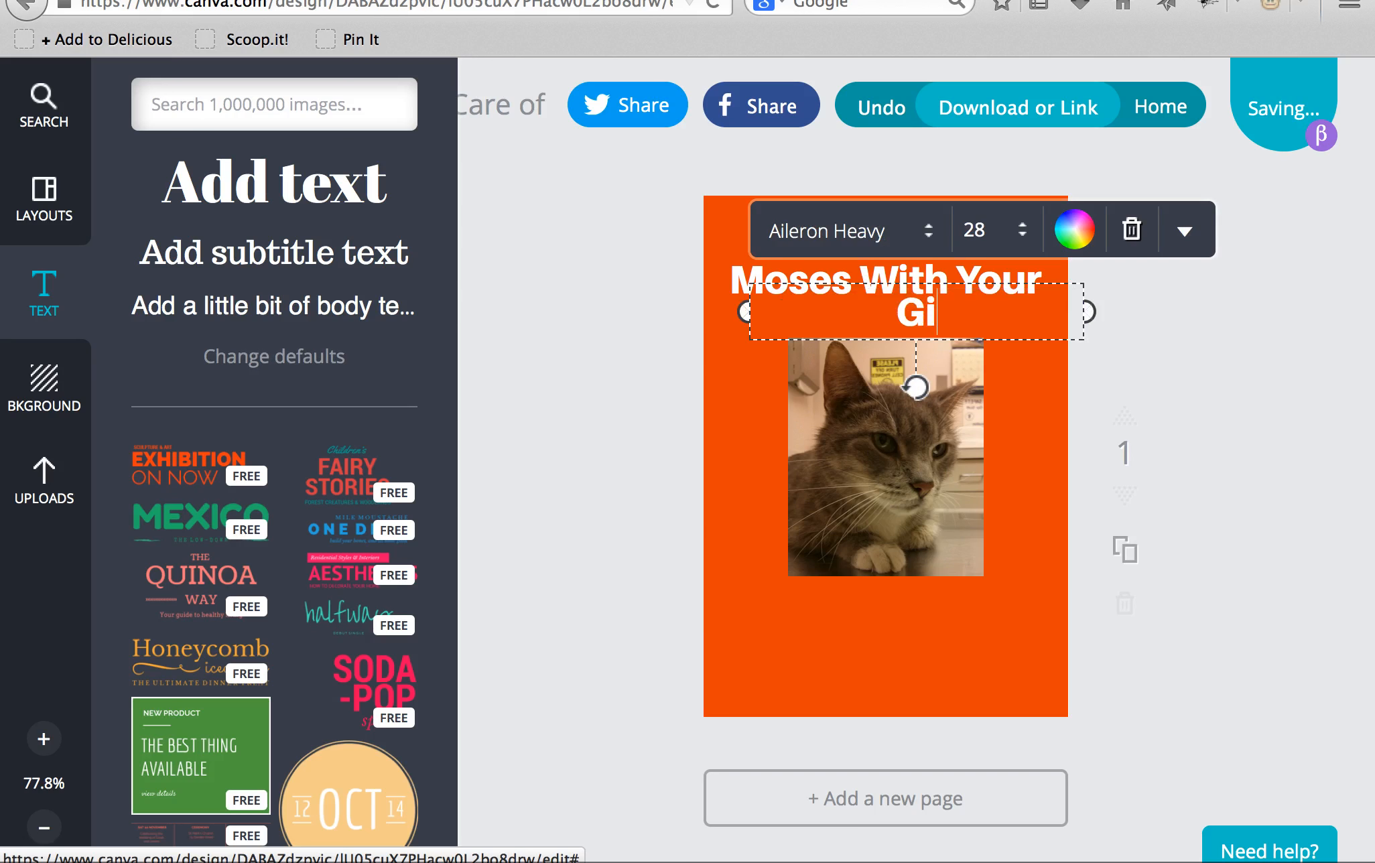
{"action": "key", "text": "BackSpace"}
{"action": "key", "text": "BackSpace"}
{"action": "type", "text": "Holiday Do"}
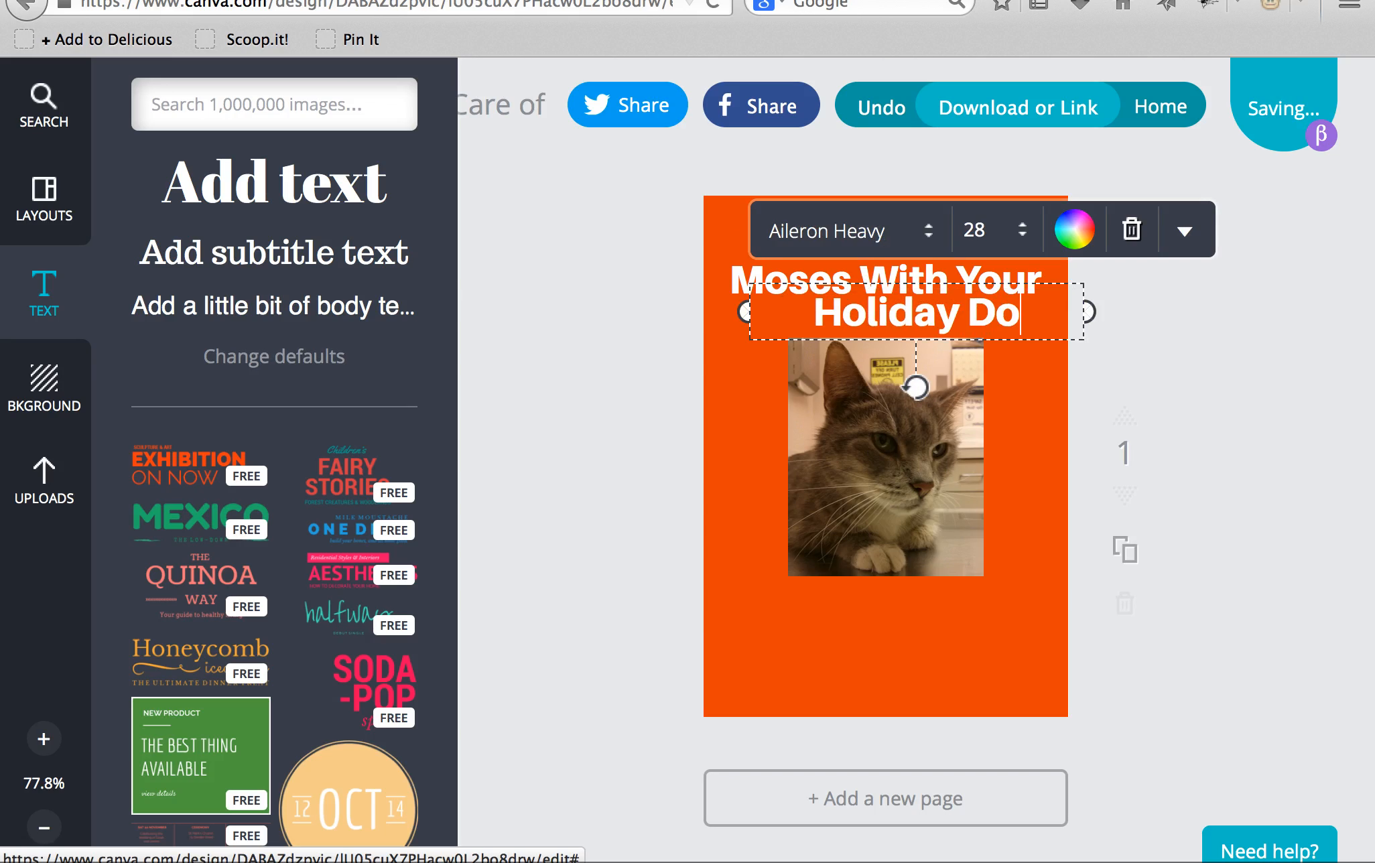
{"action": "type", "text": "nation"}
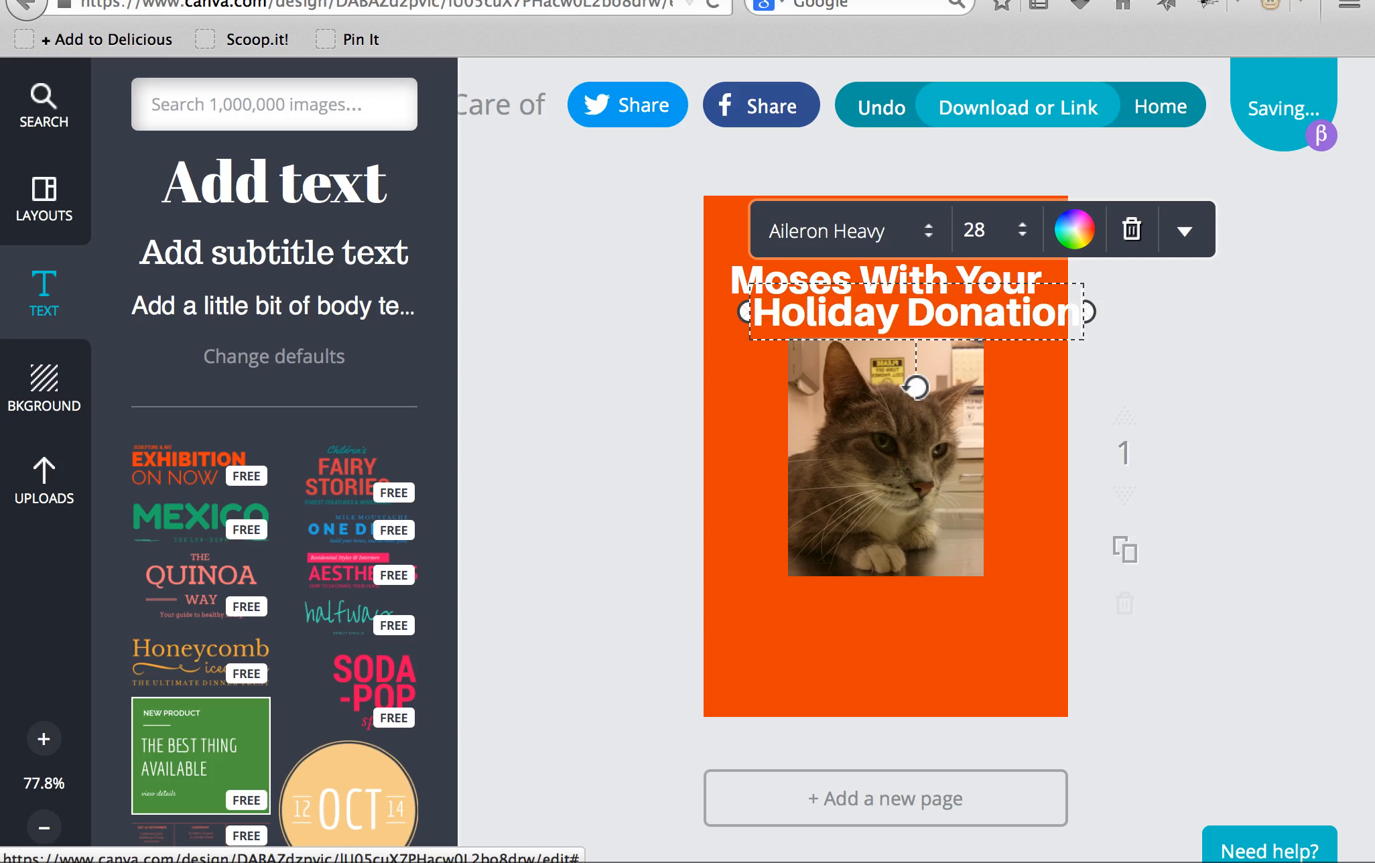
Step: Move the cat photo straight down to make room for the third heading line
{"action": "left_click_drag", "start_coordinate": [847, 390], "coordinate": [847, 429]}
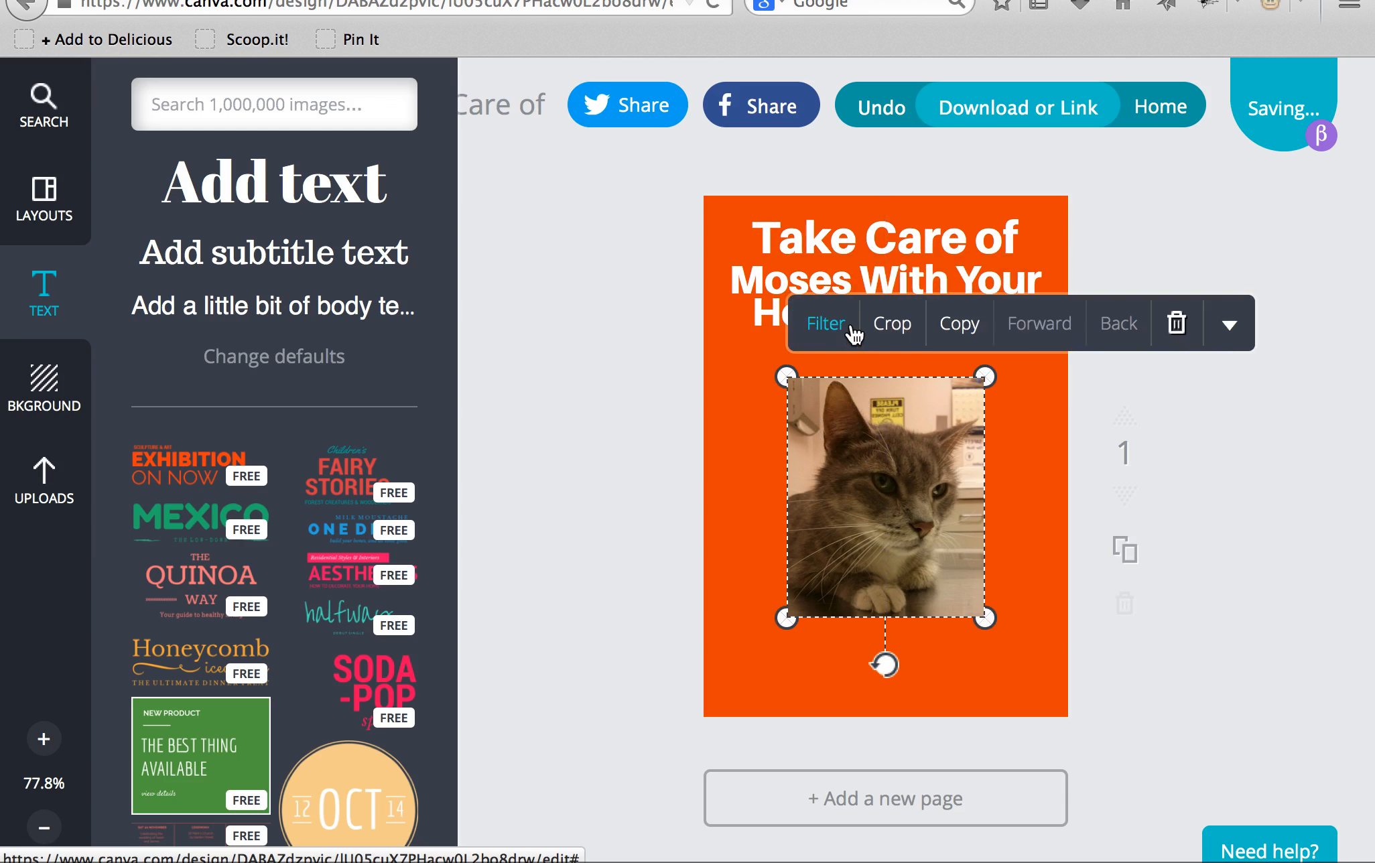
{"action": "left_click", "coordinate": [825, 324]}
{"action": "left_click", "coordinate": [657, 245]}
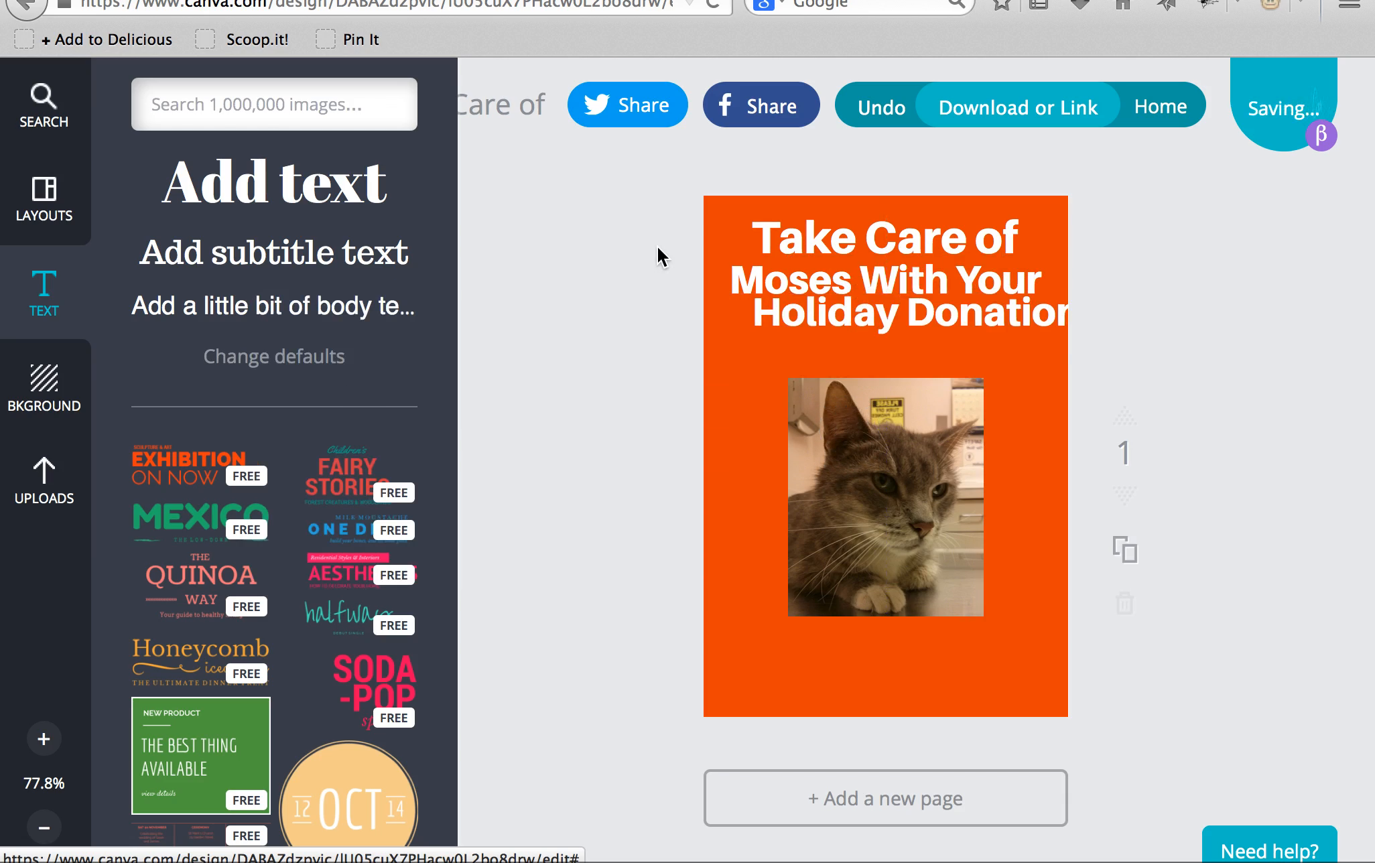
Step: Move the "Holiday Donation" line directly below "Moses With Your" and align it with the lines above
{"action": "left_click", "coordinate": [802, 310]}
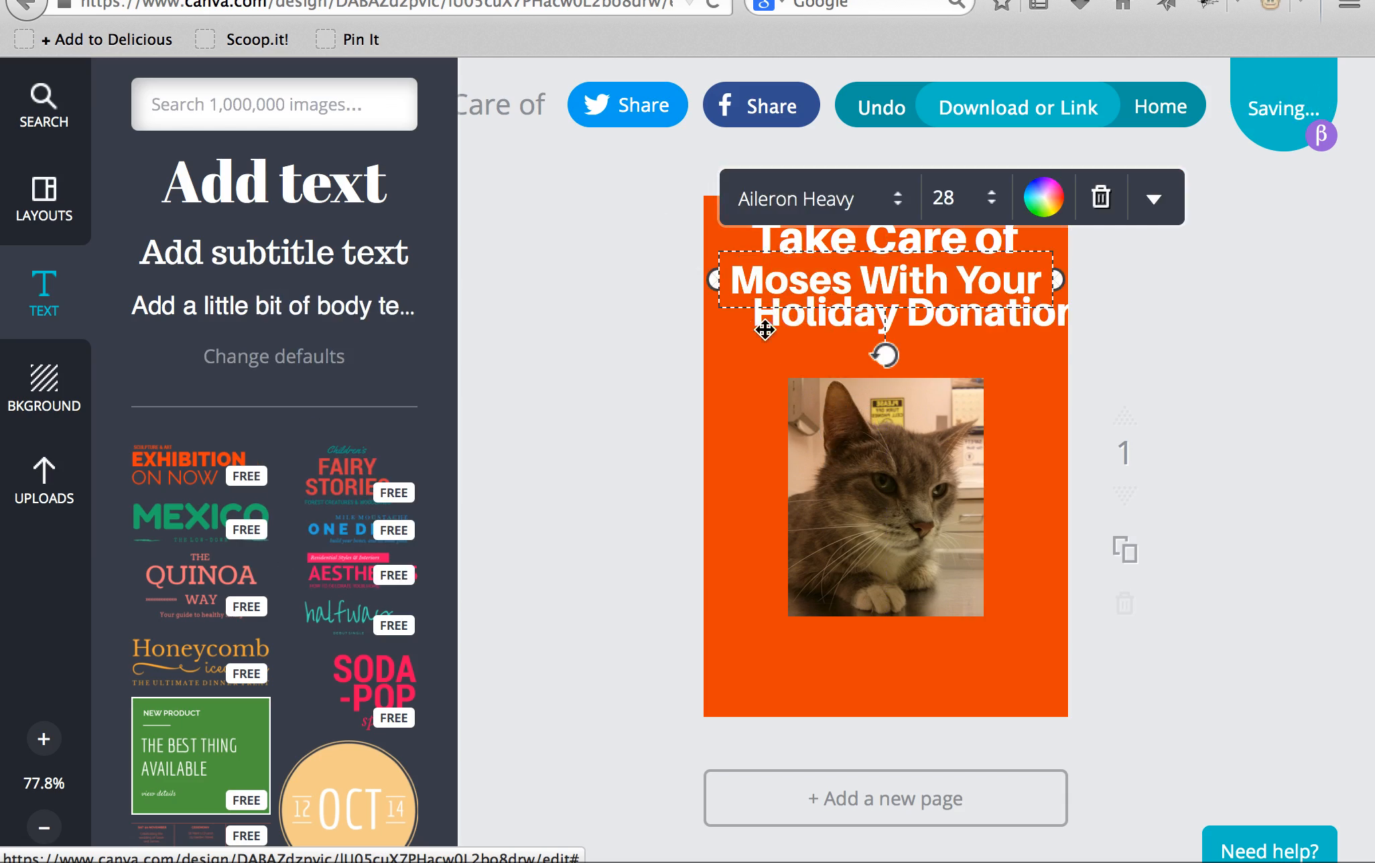
{"action": "left_click", "coordinate": [645, 334]}
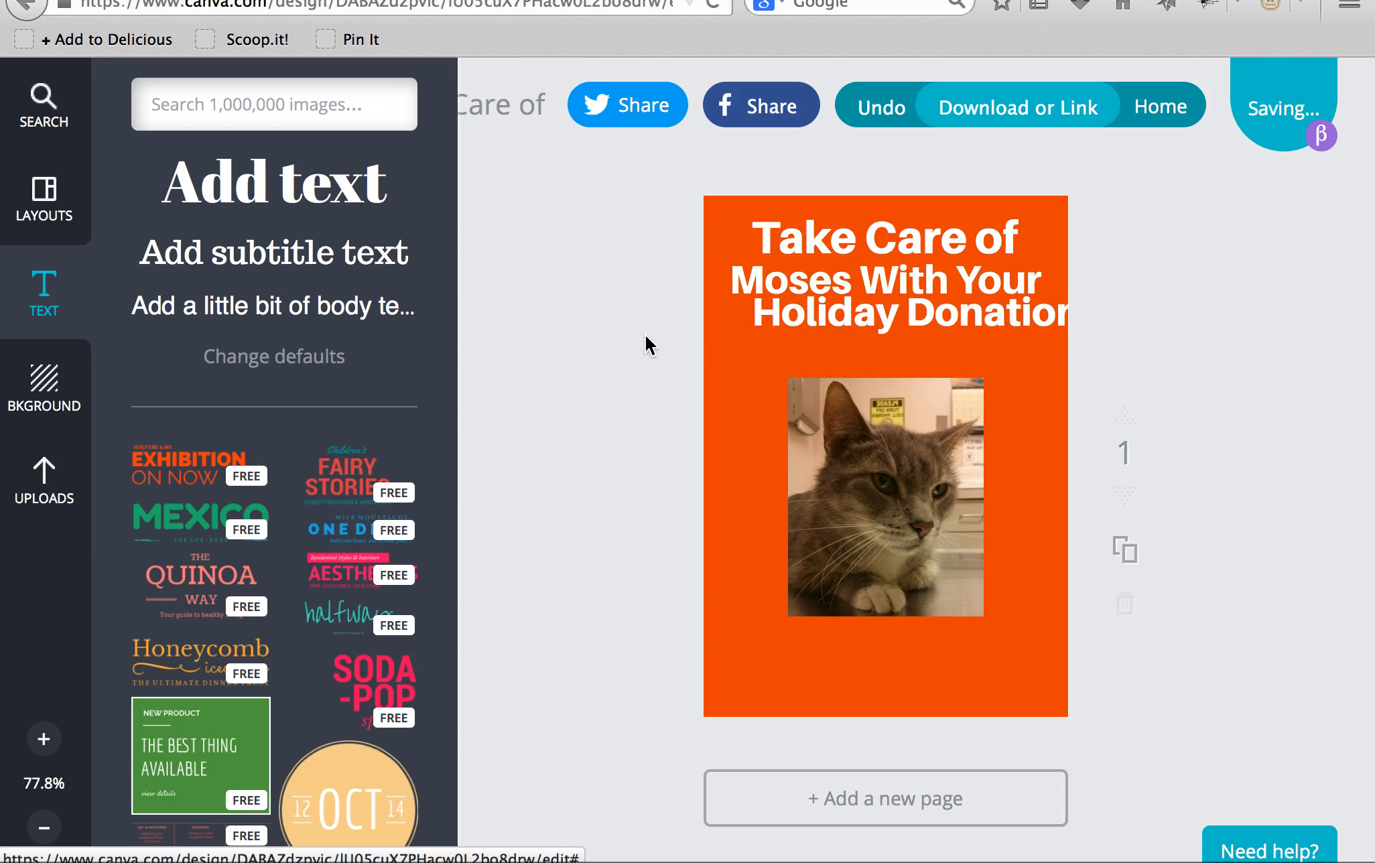
{"action": "double_click", "coordinate": [801, 317]}
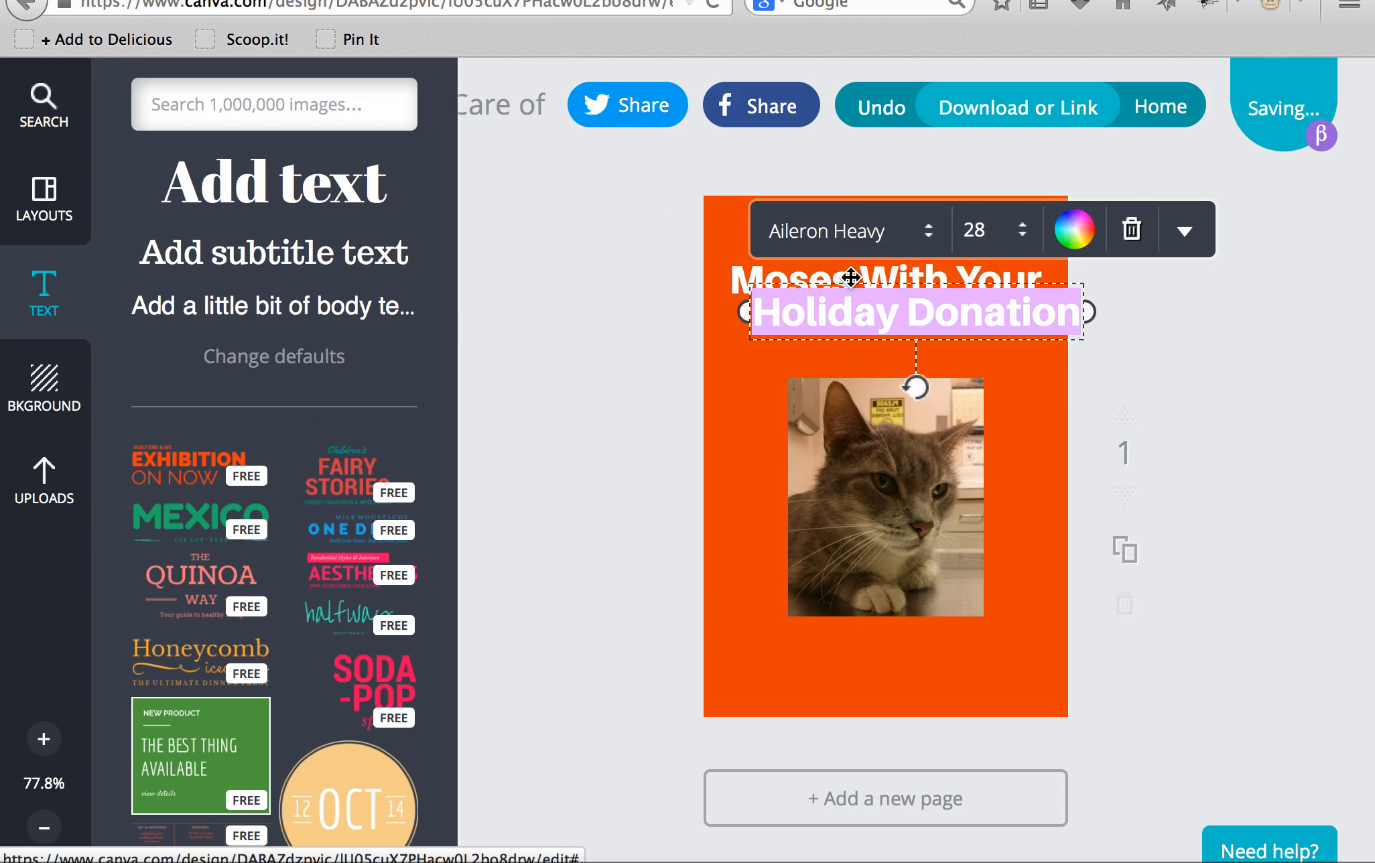
{"action": "left_click_drag", "start_coordinate": [851, 282], "coordinate": [814, 297]}
{"action": "left_click", "coordinate": [661, 313]}
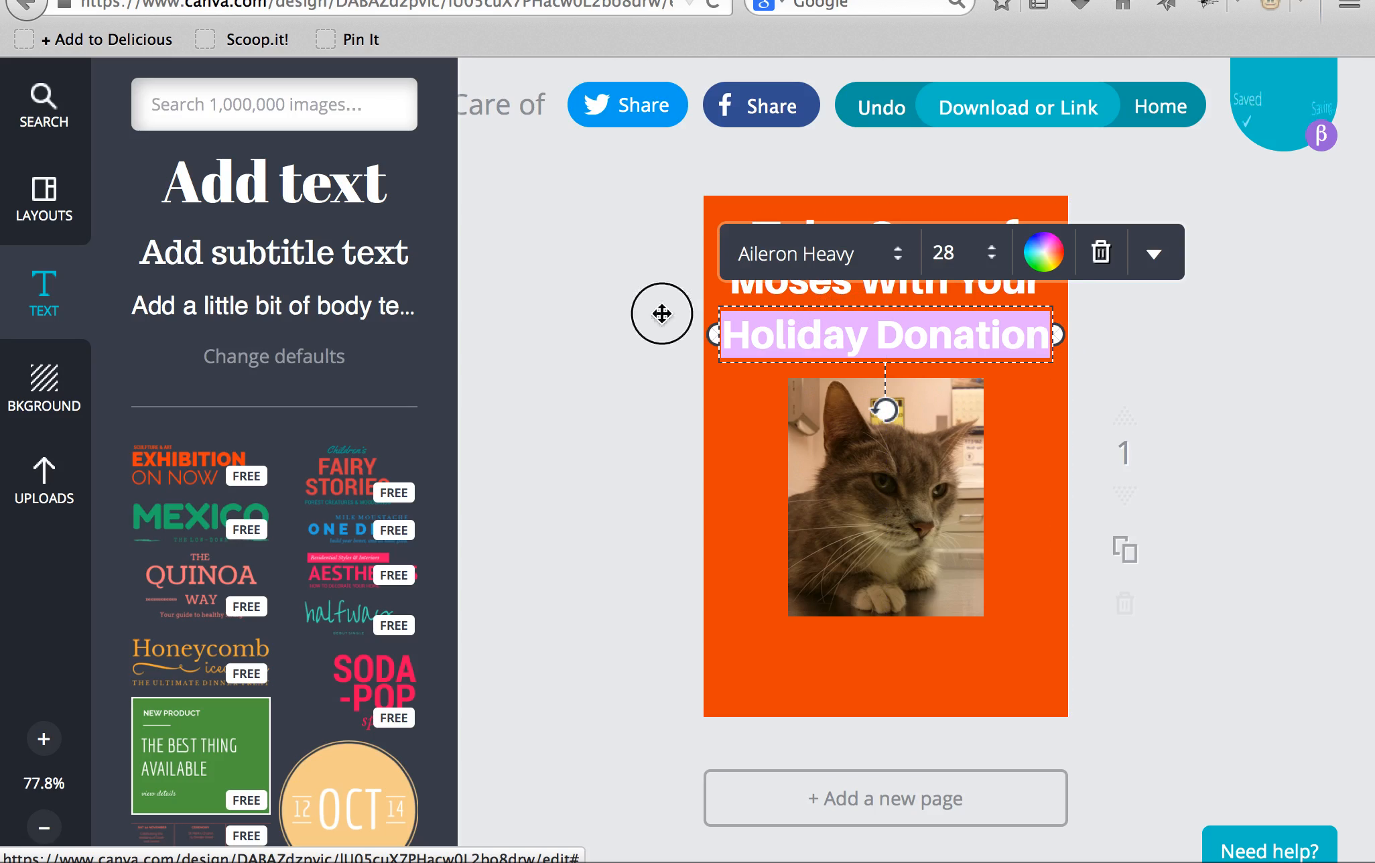
Step: Nudge the "Moses With Your" line down to even out the spacing between the three heading lines
{"action": "double_click", "coordinate": [774, 284]}
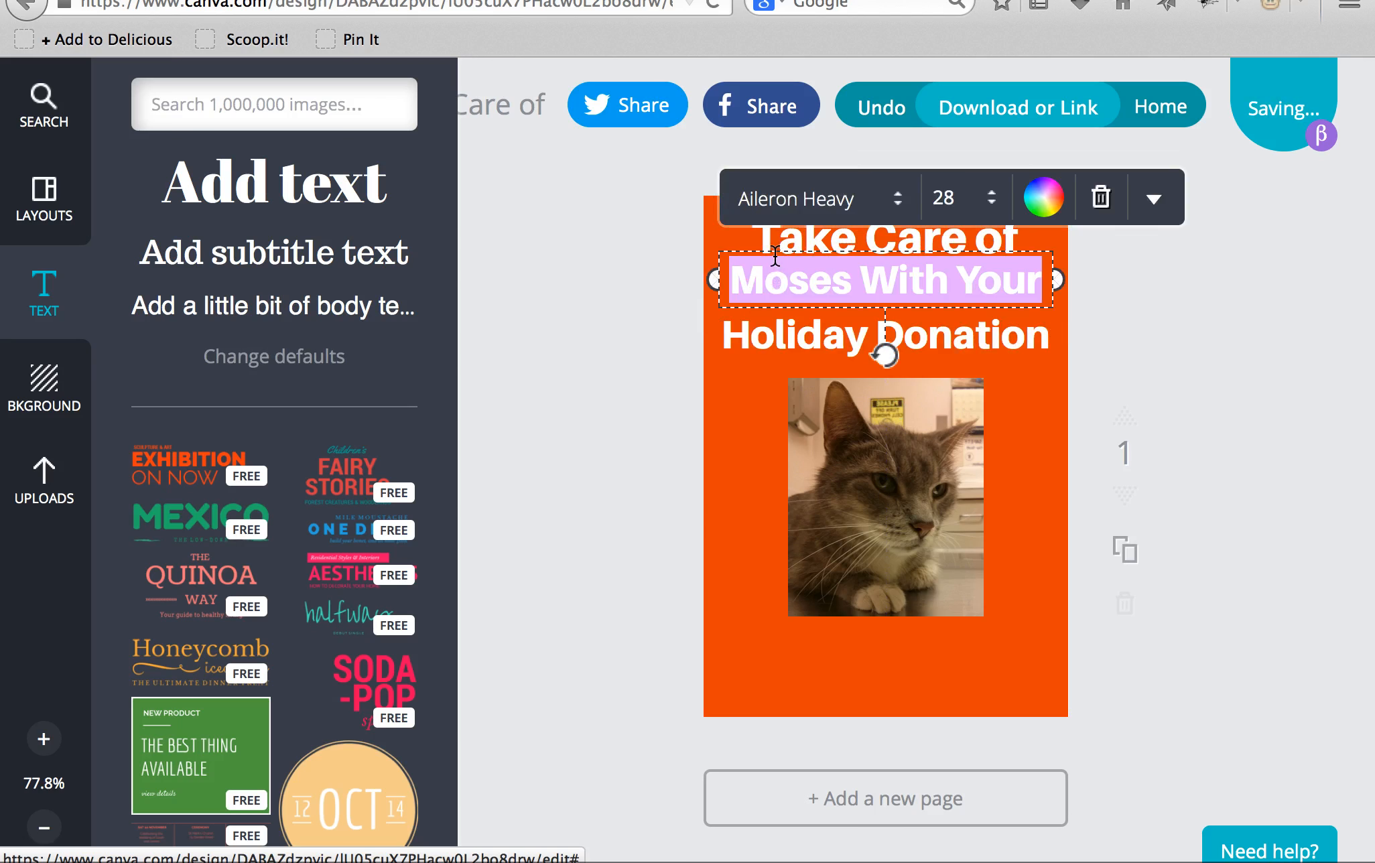
{"action": "key", "text": "Down"}
{"action": "key", "text": "Down"}
{"action": "key", "text": "Down"}
{"action": "key", "text": "Down"}
{"action": "key", "text": "Down"}
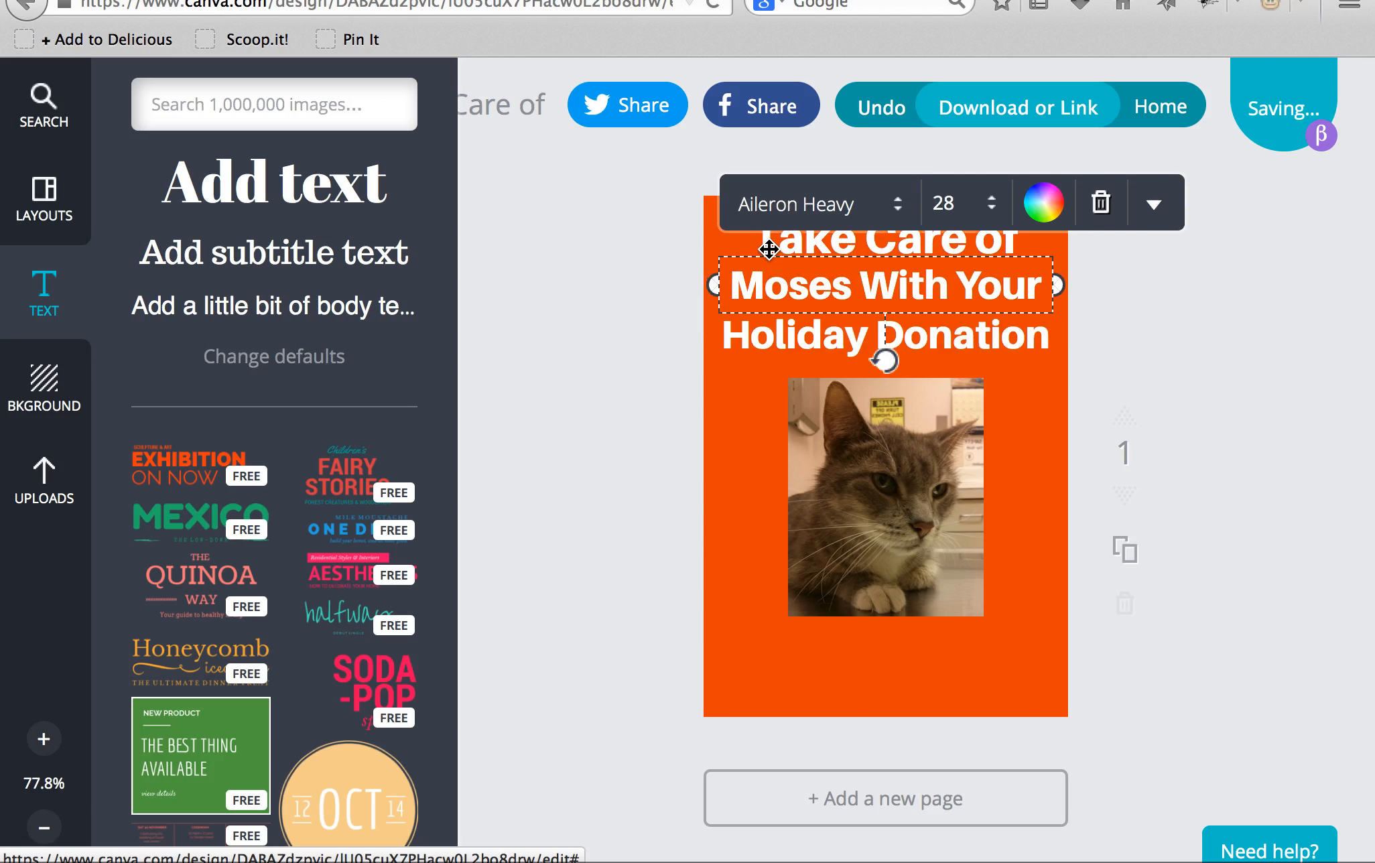
{"action": "left_click", "coordinate": [673, 362]}
Step: Nudge the cat photo slightly down, away from the "Holiday Donation" line
{"action": "left_click", "coordinate": [835, 425]}
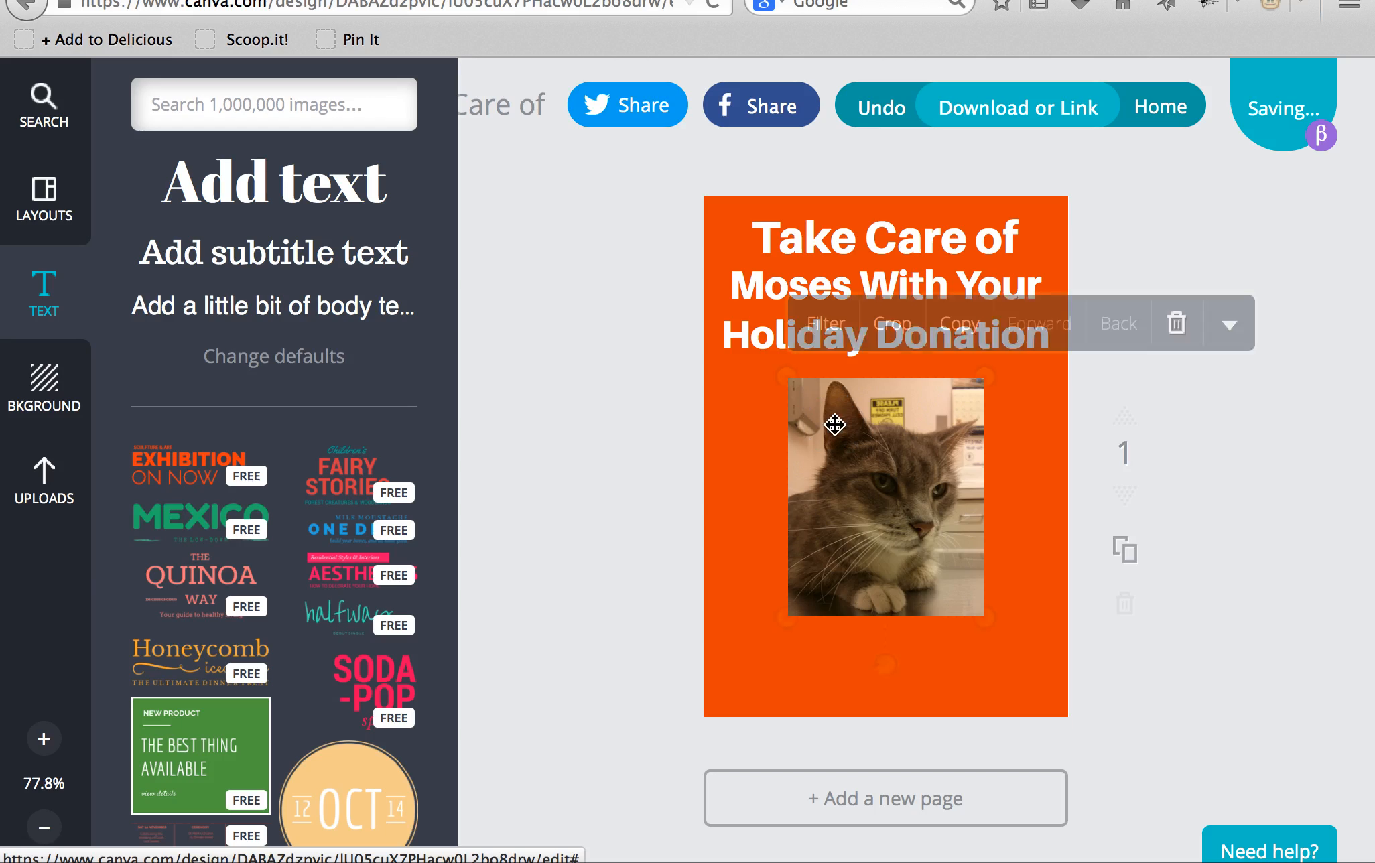
{"action": "mouse_move", "coordinate": [834, 424]}
{"action": "left_mouse_down"}
{"action": "mouse_move", "coordinate": [834, 411]}
{"action": "mouse_move", "coordinate": [833, 426]}
{"action": "left_mouse_up"}
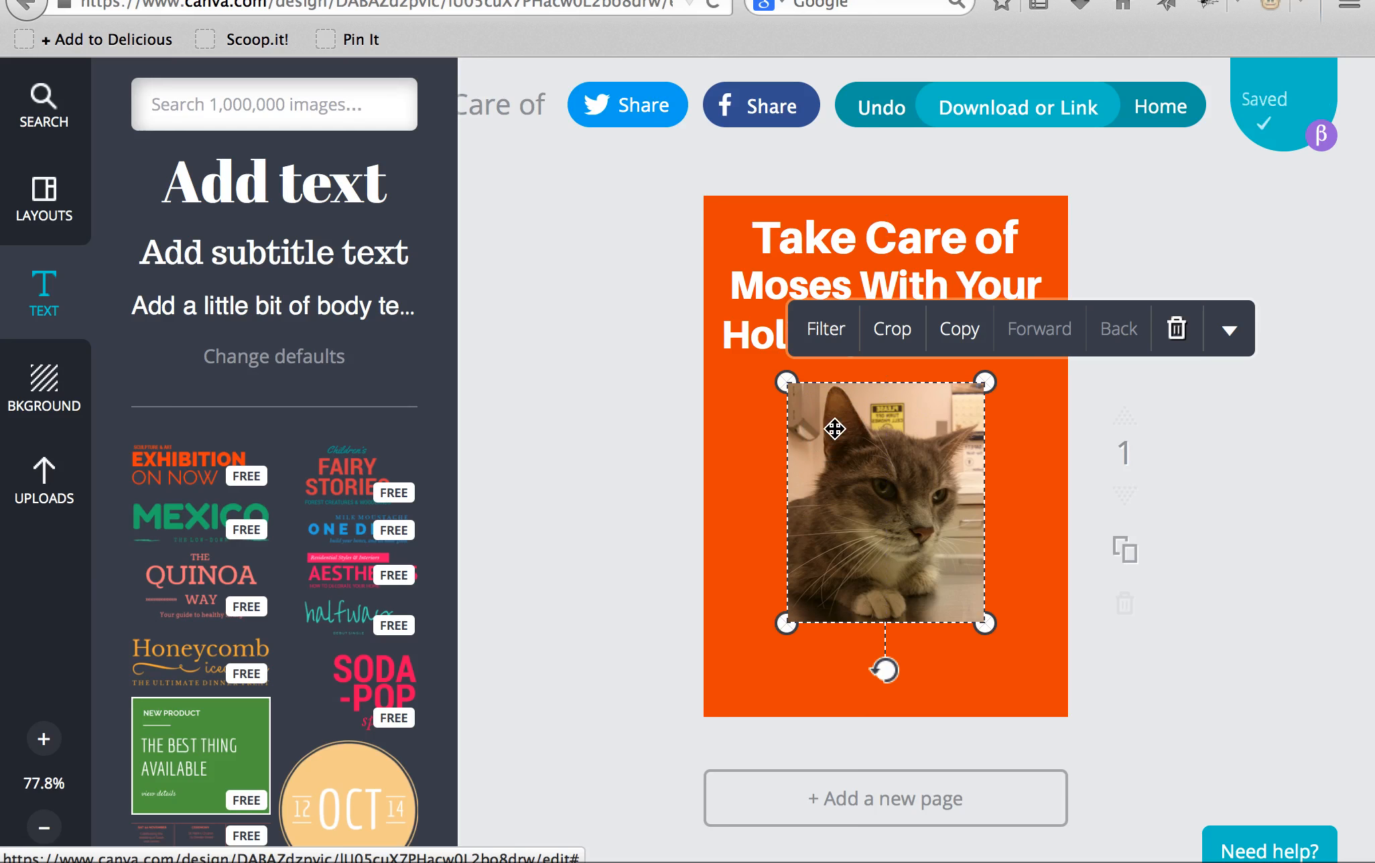
{"action": "left_click", "coordinate": [692, 453]}
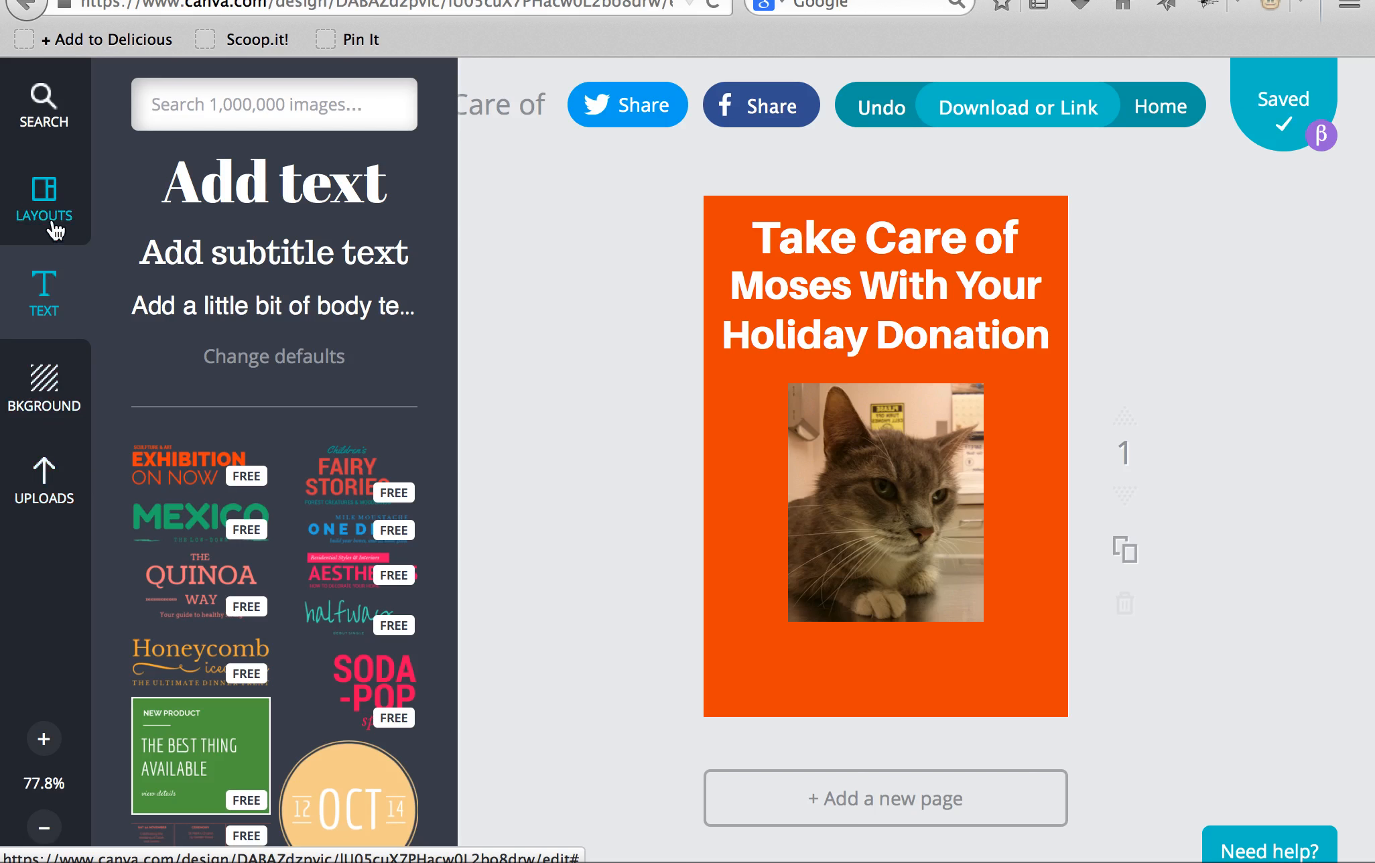
Step: Add the yellow rounded square with an orange outline from the Shapes collection to the design
{"action": "left_click", "coordinate": [54, 136]}
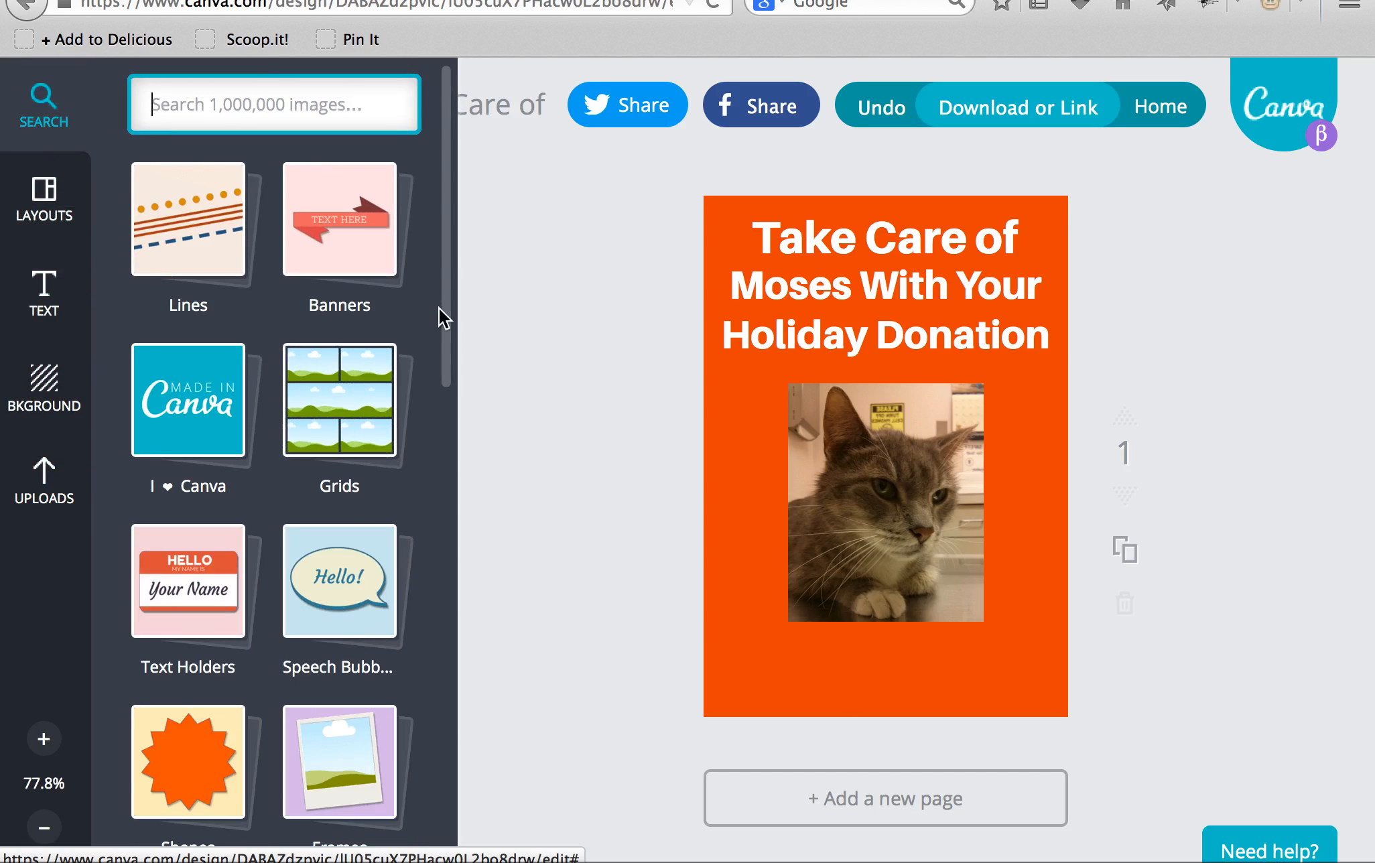
{"action": "left_click_drag", "start_coordinate": [451, 338], "coordinate": [433, 439]}
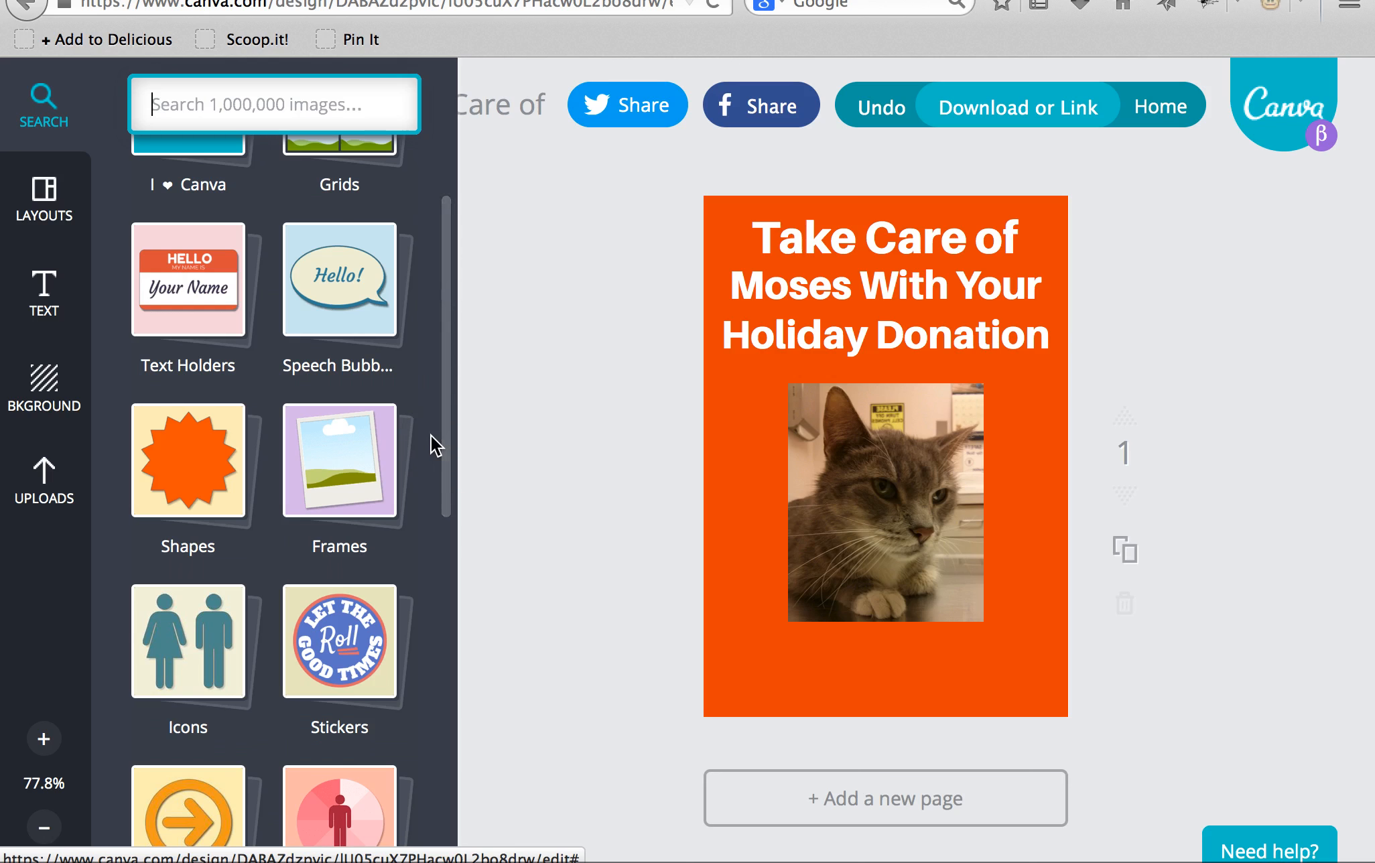
{"action": "left_click", "coordinate": [230, 474]}
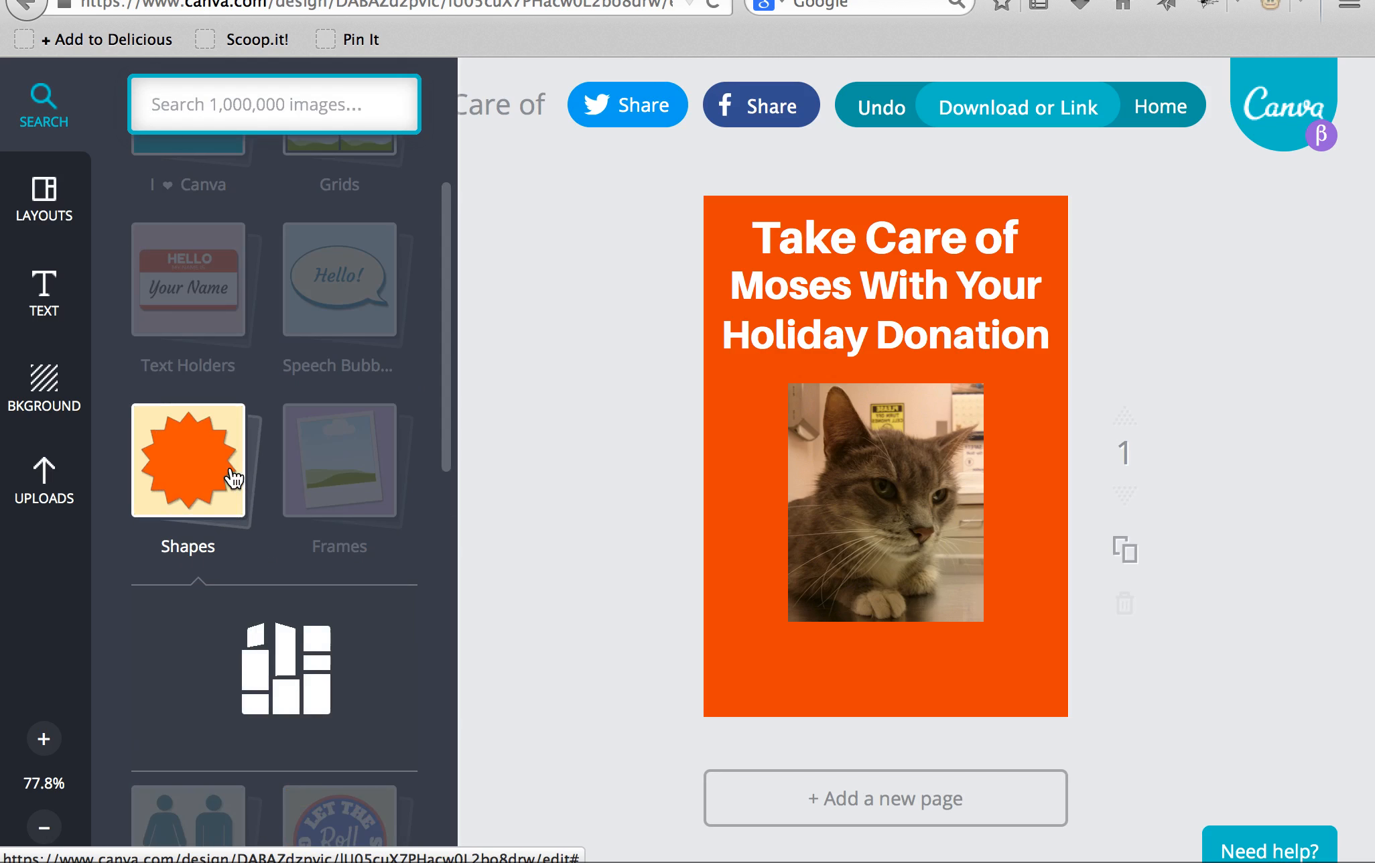
{"action": "left_click_drag", "start_coordinate": [451, 209], "coordinate": [445, 394]}
{"action": "left_click", "coordinate": [209, 451]}
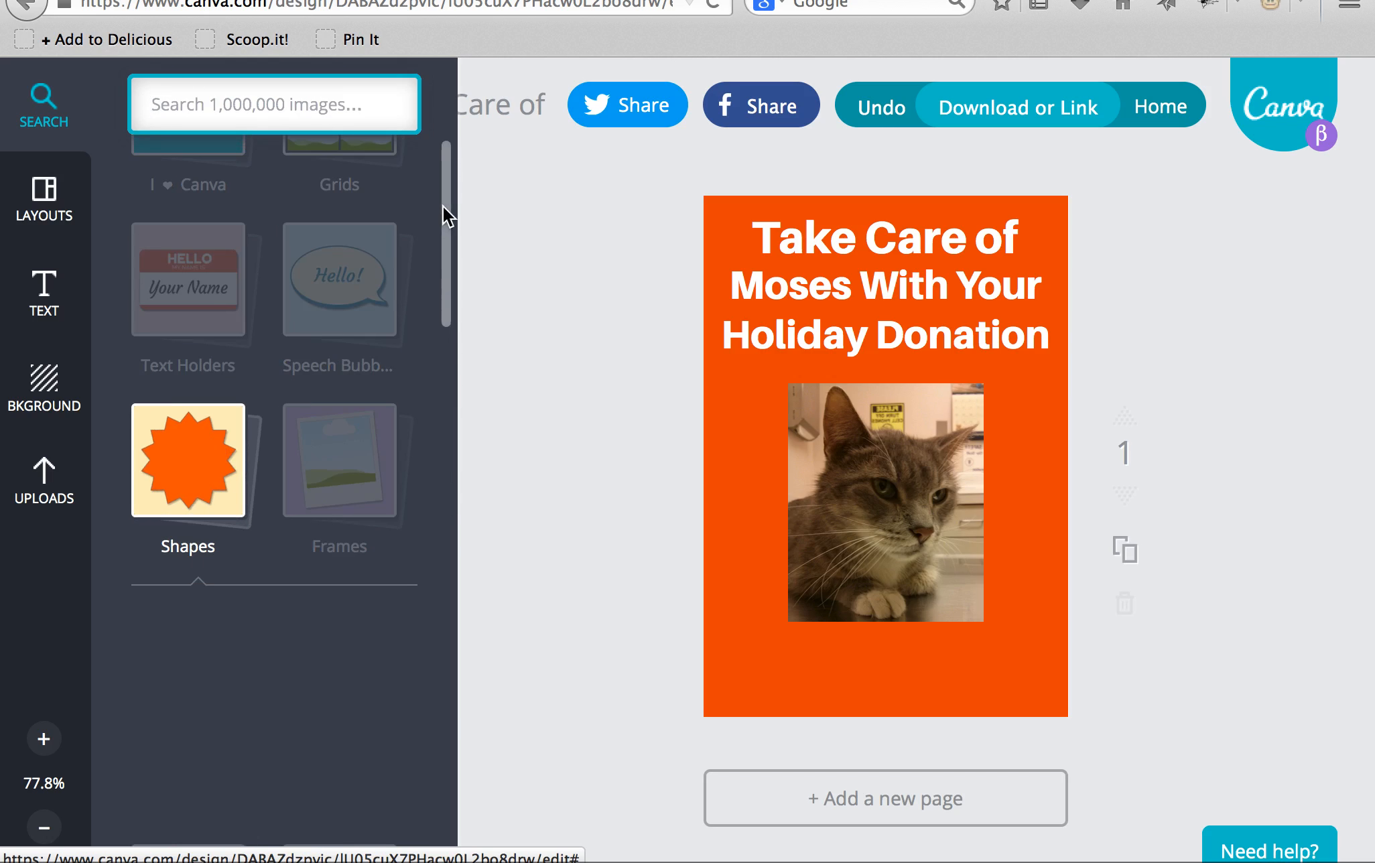
{"action": "left_click_drag", "start_coordinate": [446, 199], "coordinate": [427, 412]}
{"action": "left_click_drag", "start_coordinate": [199, 406], "coordinate": [897, 576]}
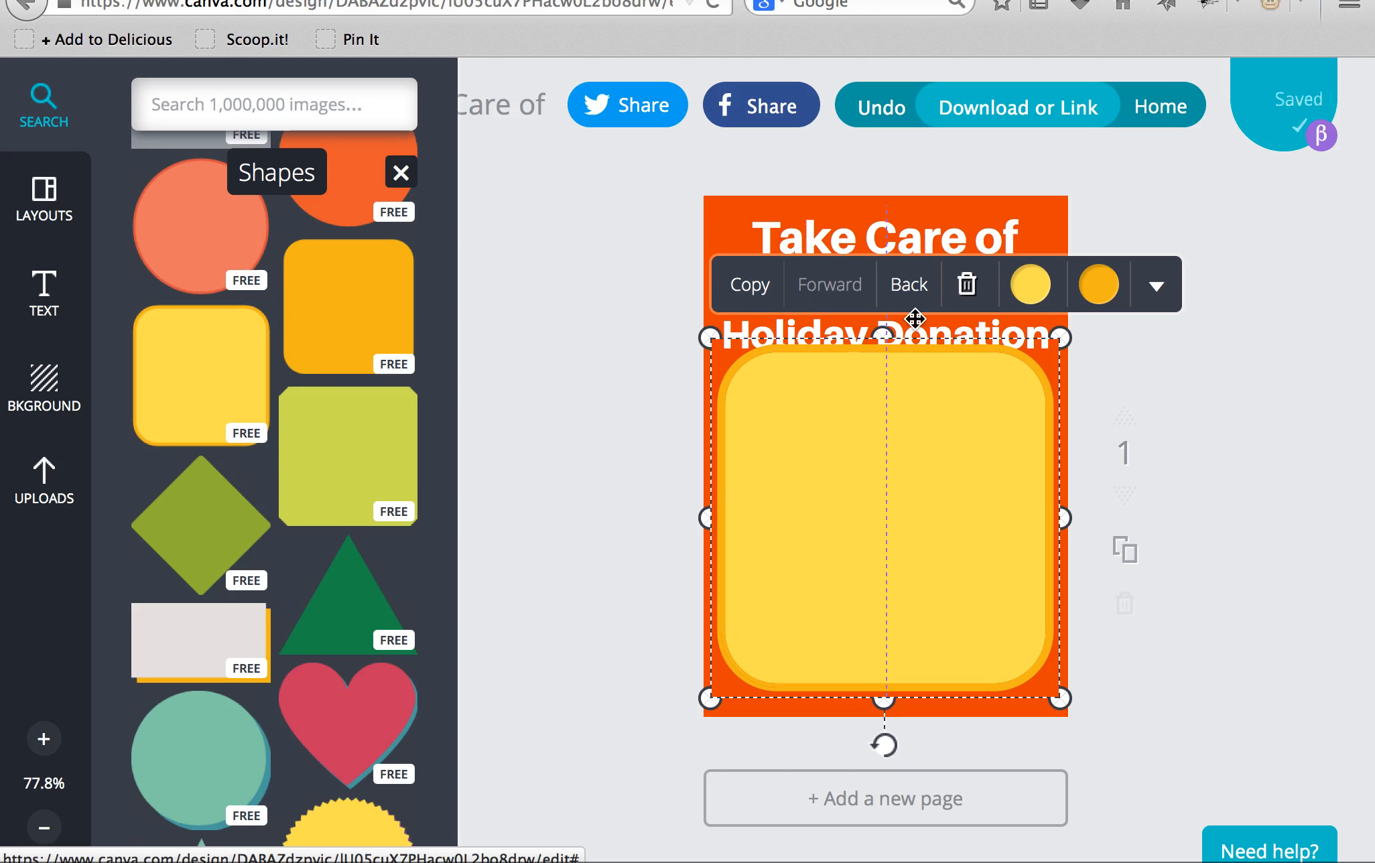
Step: Resize the yellow rounded shape into a thin, button-like bar nearly as wide as the page
{"action": "left_click_drag", "start_coordinate": [889, 333], "coordinate": [889, 642]}
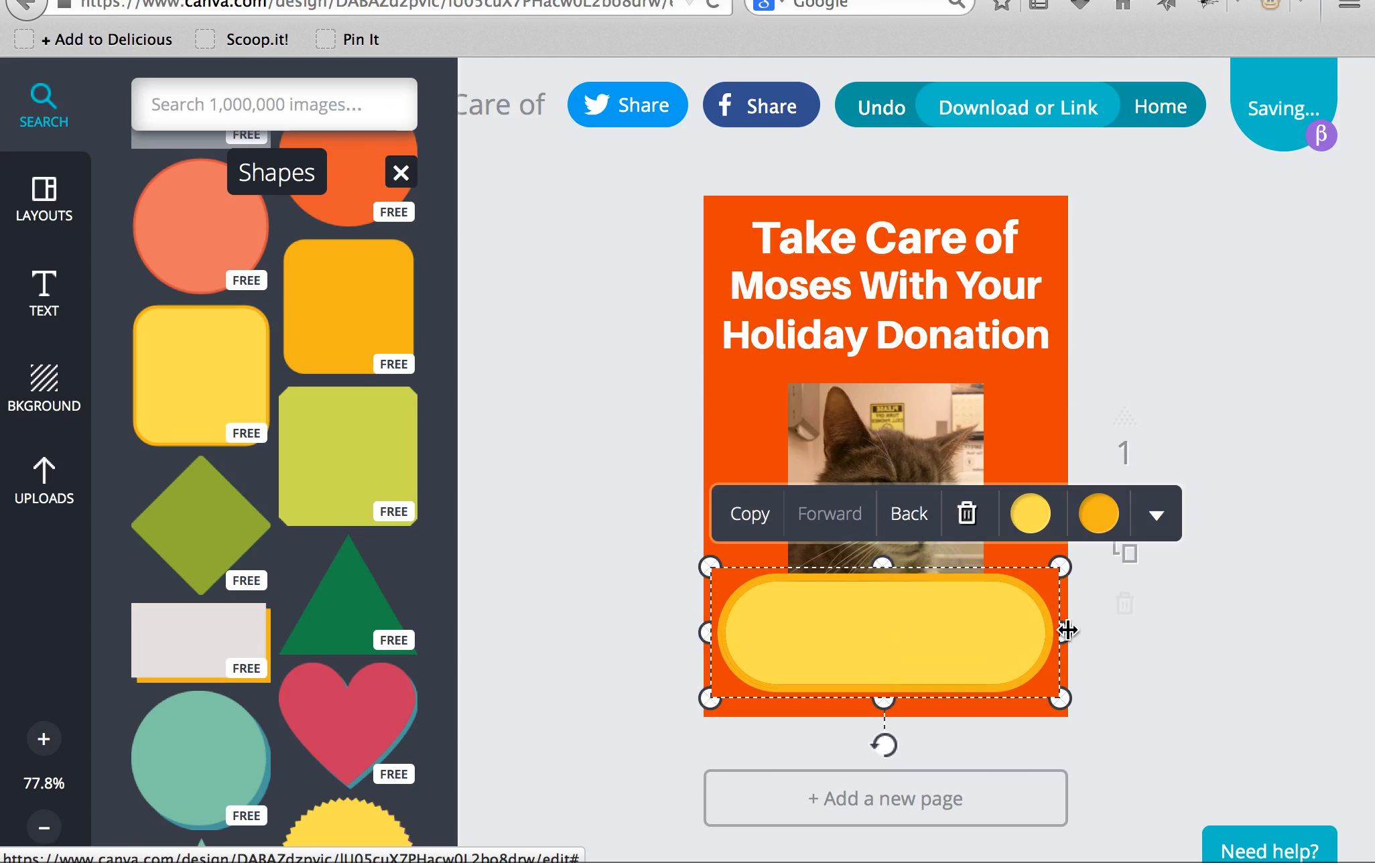
{"action": "left_click_drag", "start_coordinate": [1066, 632], "coordinate": [945, 632]}
{"action": "left_click_drag", "start_coordinate": [831, 567], "coordinate": [831, 695]}
{"action": "left_click_drag", "start_coordinate": [944, 698], "coordinate": [1064, 602]}
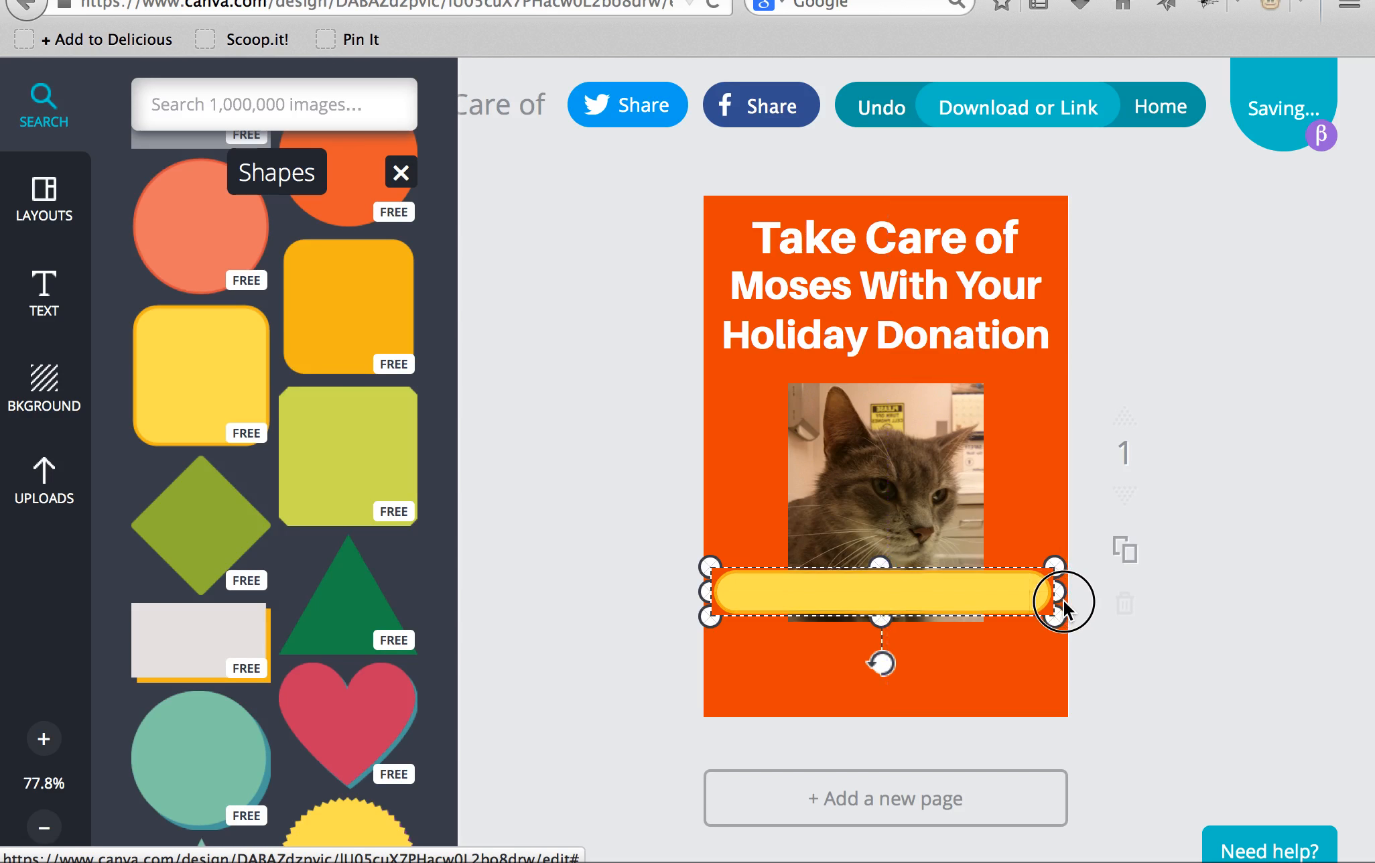
{"action": "left_click_drag", "start_coordinate": [915, 585], "coordinate": [914, 589]}
{"action": "left_click_drag", "start_coordinate": [915, 659], "coordinate": [915, 659]}
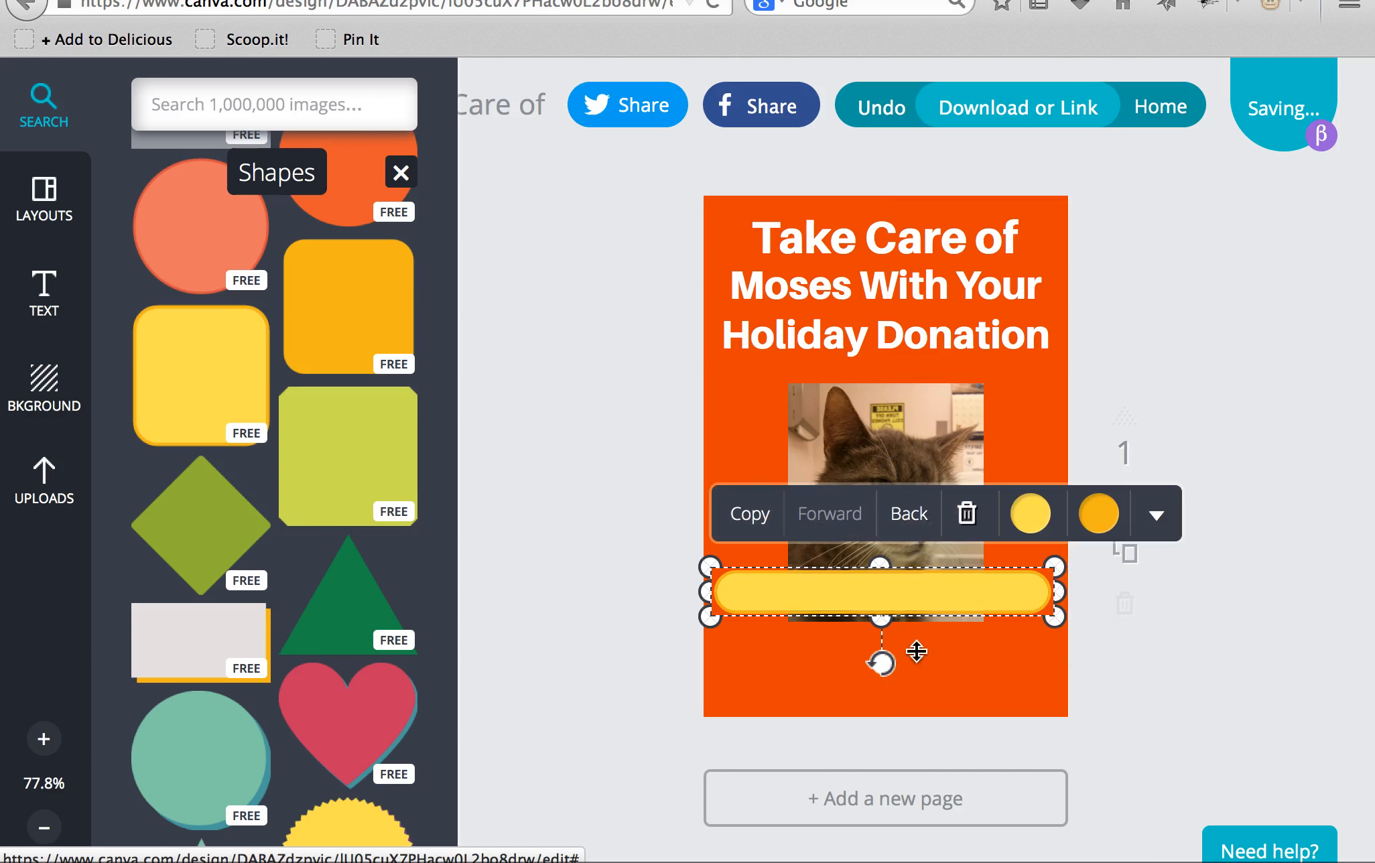
Step: Move the yellow bar into the empty space below the cat photo and center it on the page
{"action": "left_click_drag", "start_coordinate": [892, 582], "coordinate": [878, 660]}
{"action": "left_click", "coordinate": [607, 639]}
{"action": "left_click", "coordinate": [743, 609]}
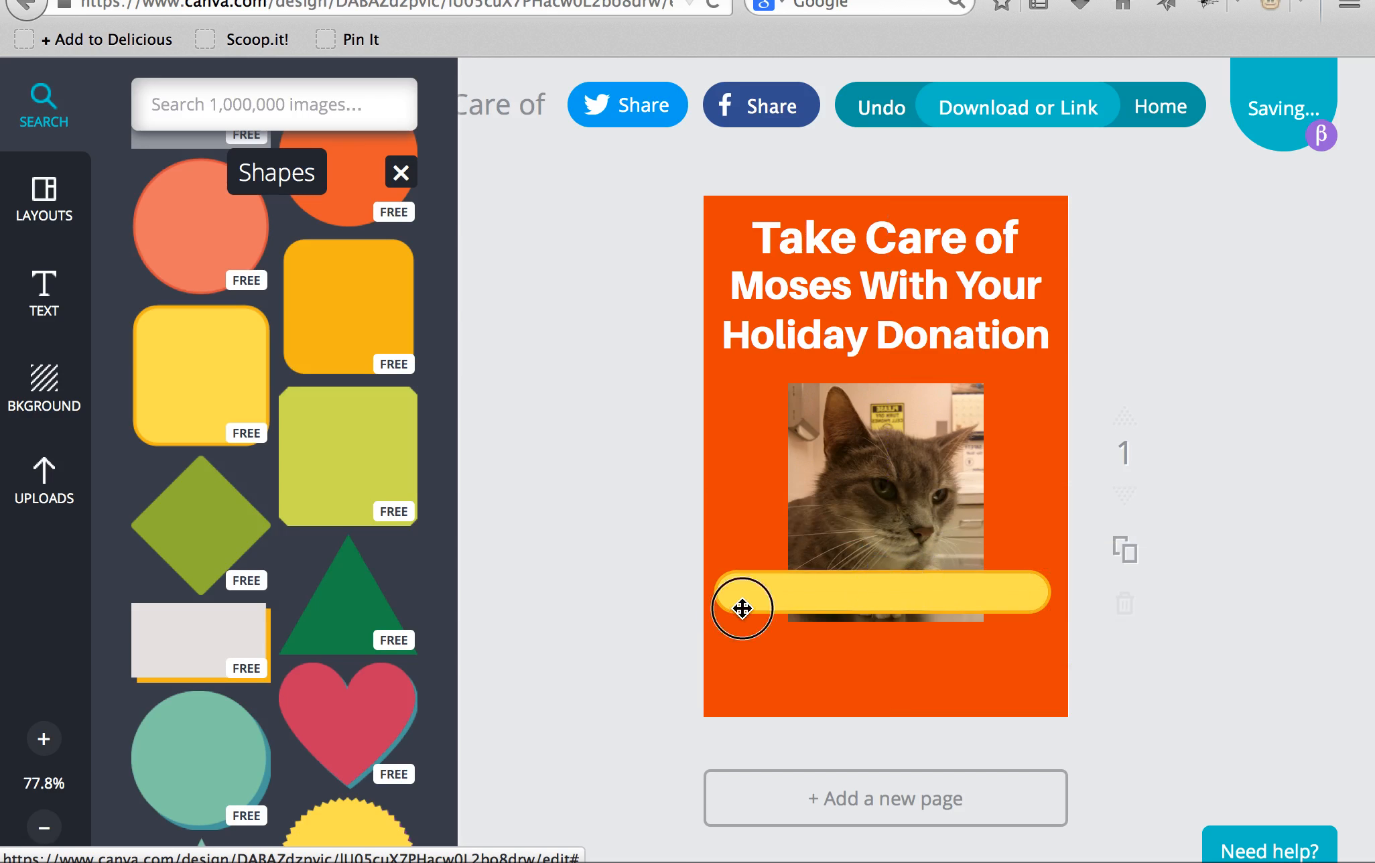
{"action": "left_click", "coordinate": [759, 584]}
{"action": "left_click_drag", "start_coordinate": [759, 584], "coordinate": [766, 661]}
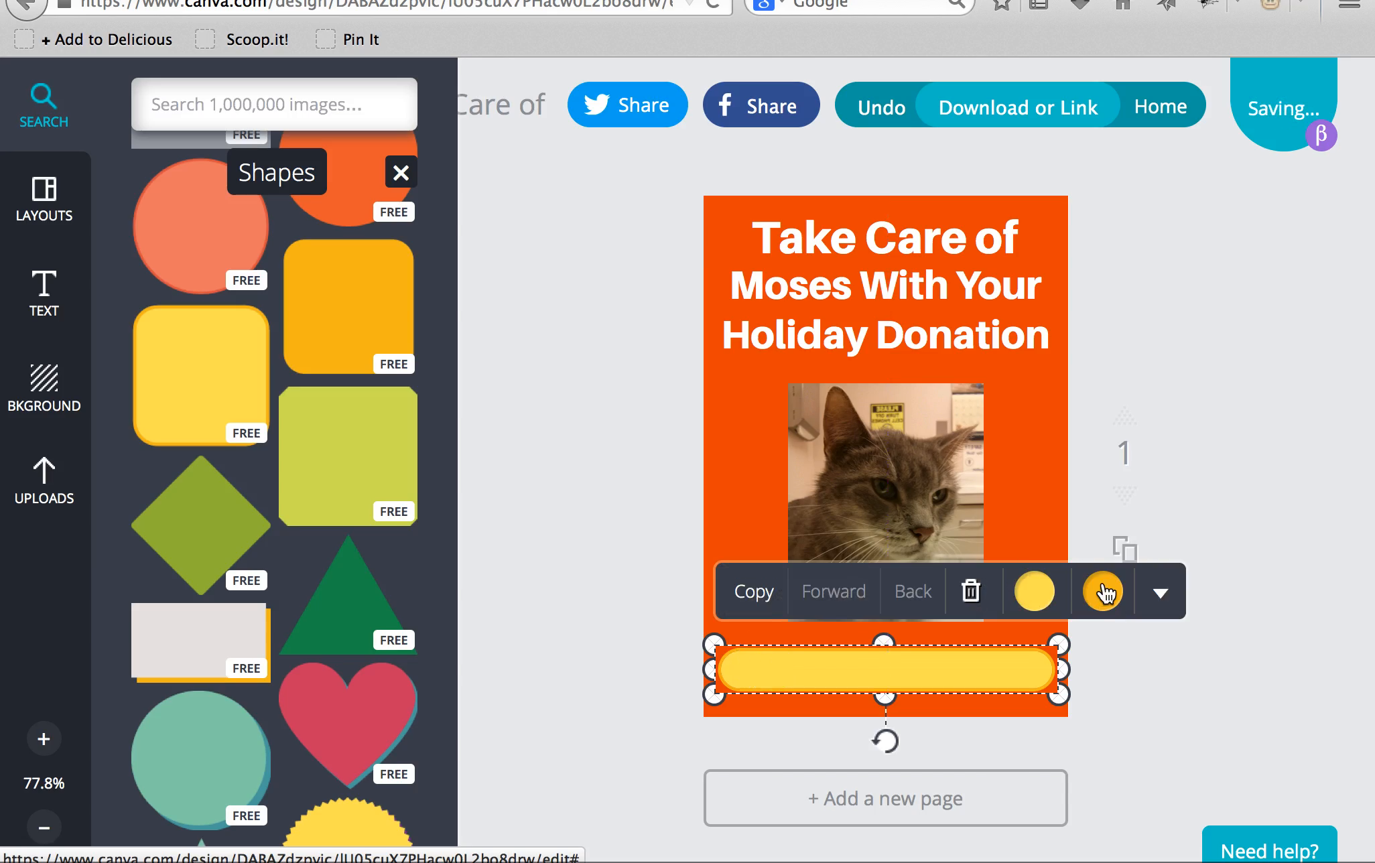
{"action": "left_click", "coordinate": [1128, 698]}
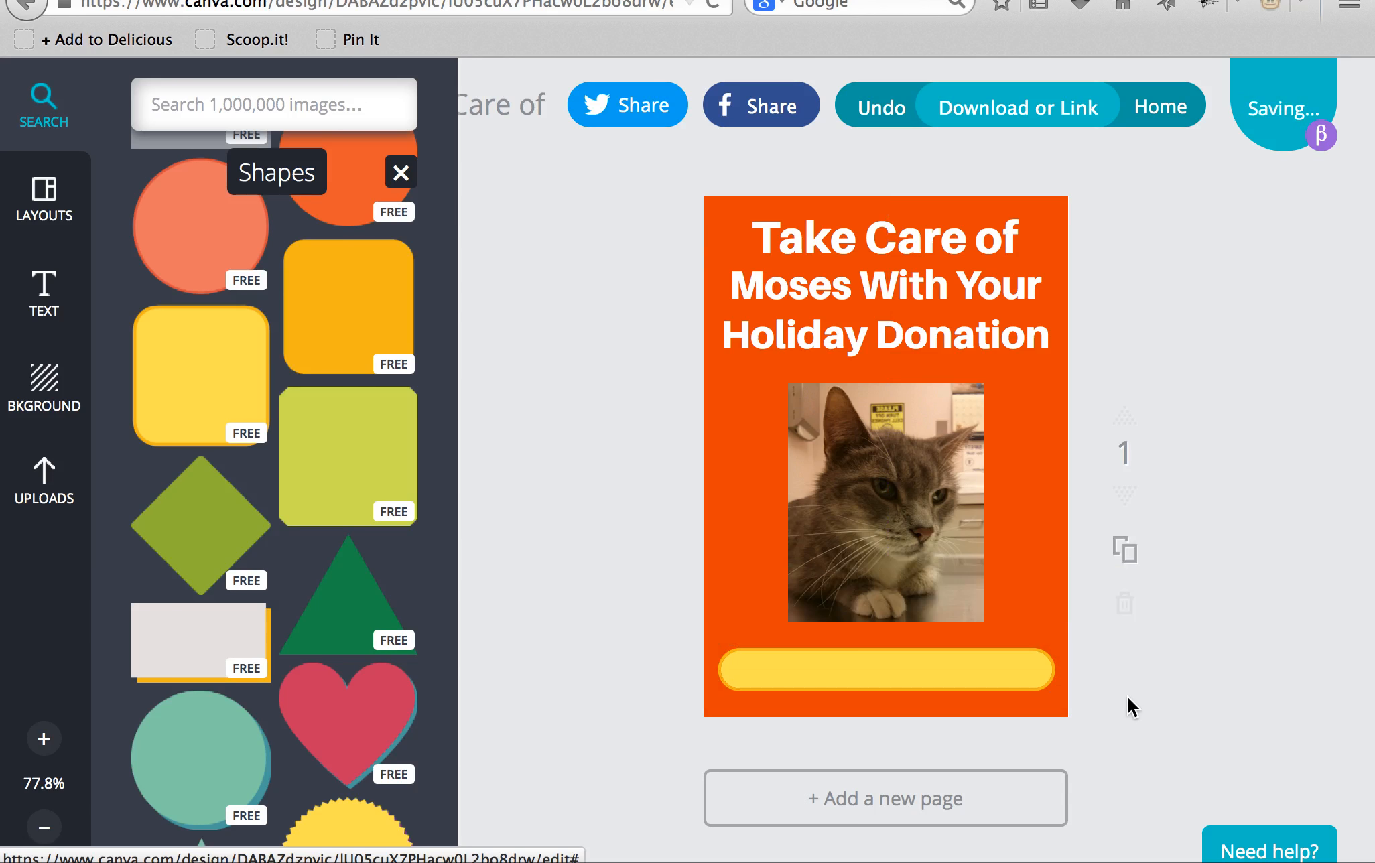
Step: Add a body text element over the yellow bar reading "Make Your Holiday Donation"
{"action": "left_click", "coordinate": [42, 295]}
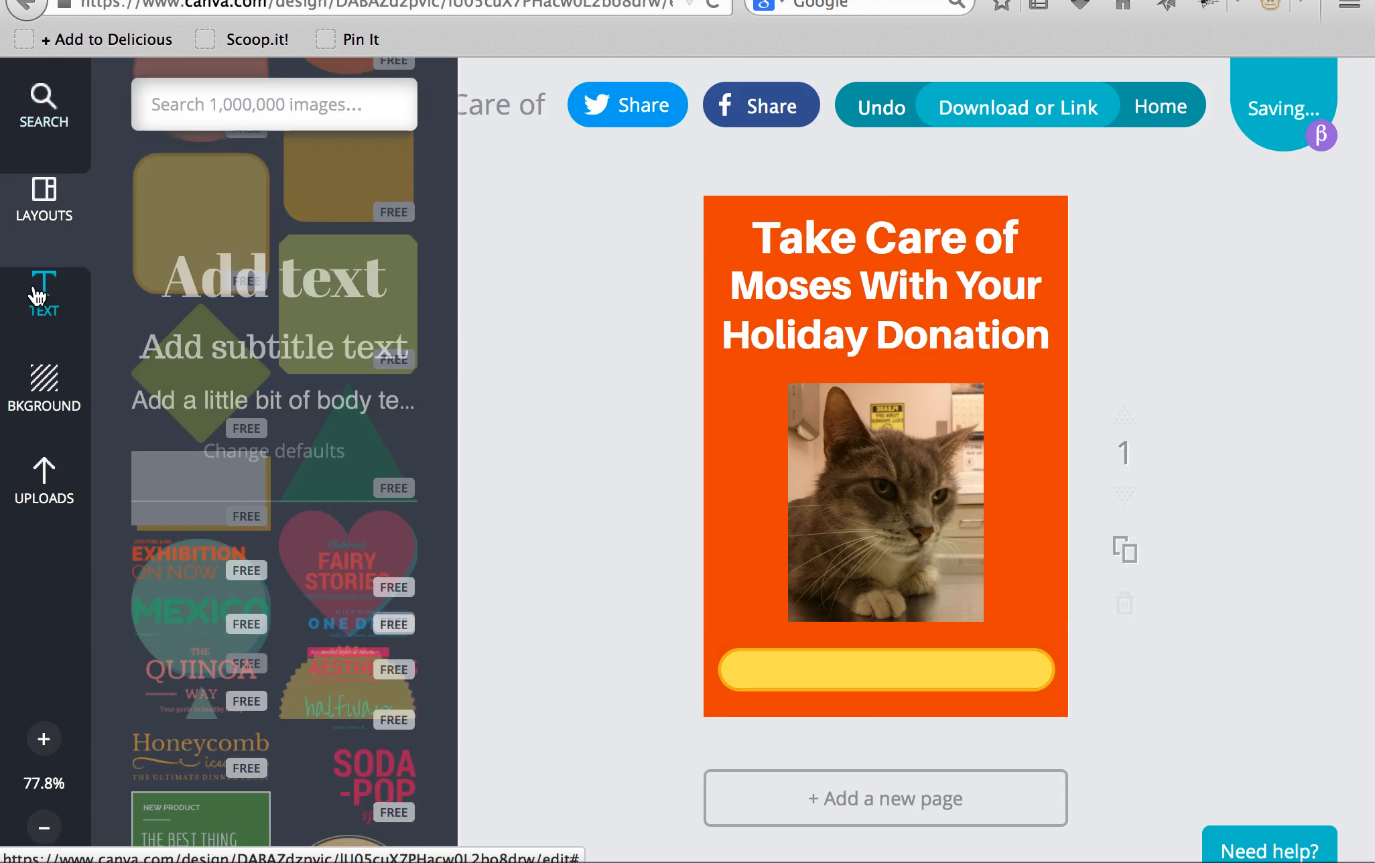
{"action": "left_click_drag", "start_coordinate": [176, 308], "coordinate": [838, 668]}
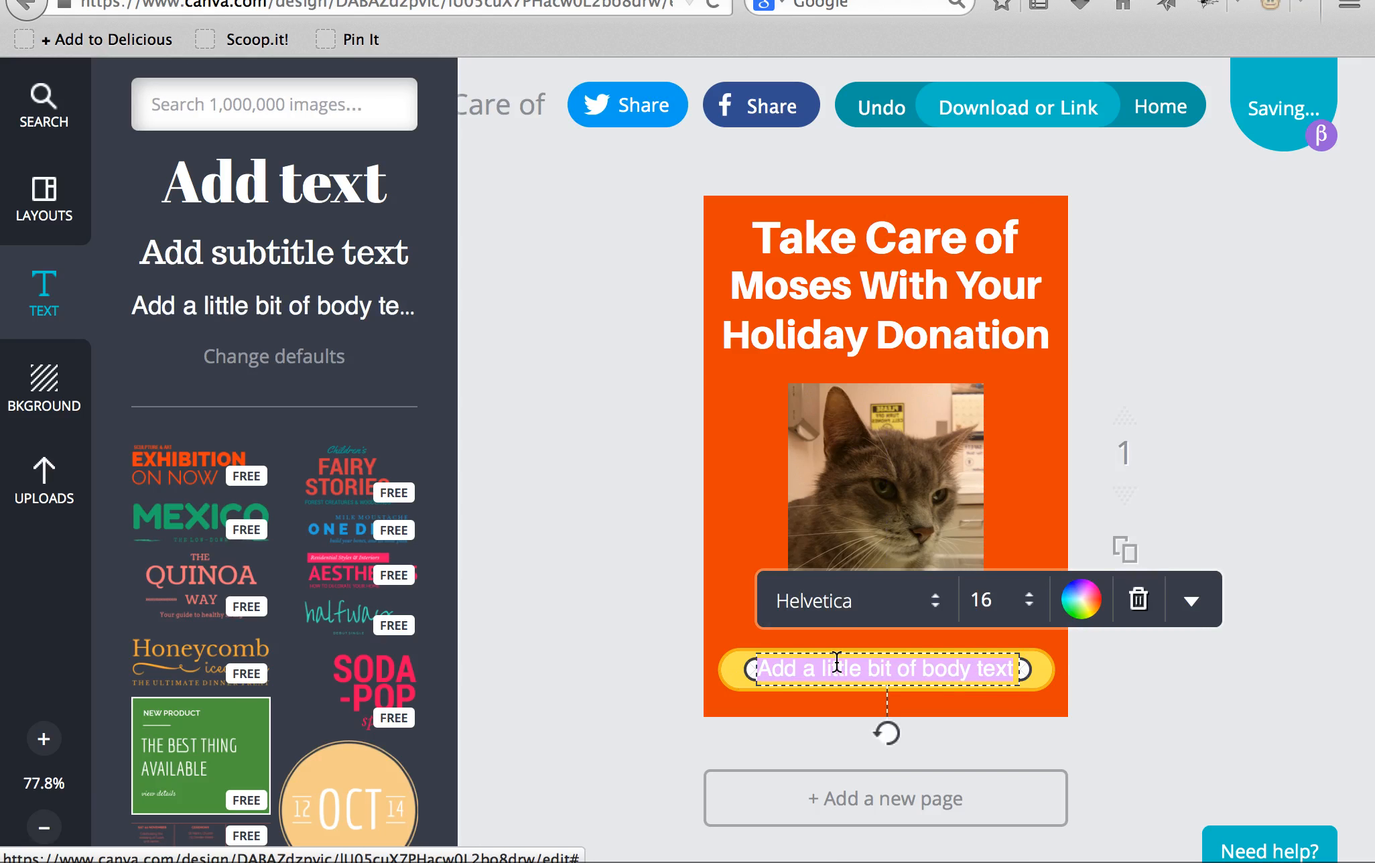
{"action": "type", "text": "Make Your "}
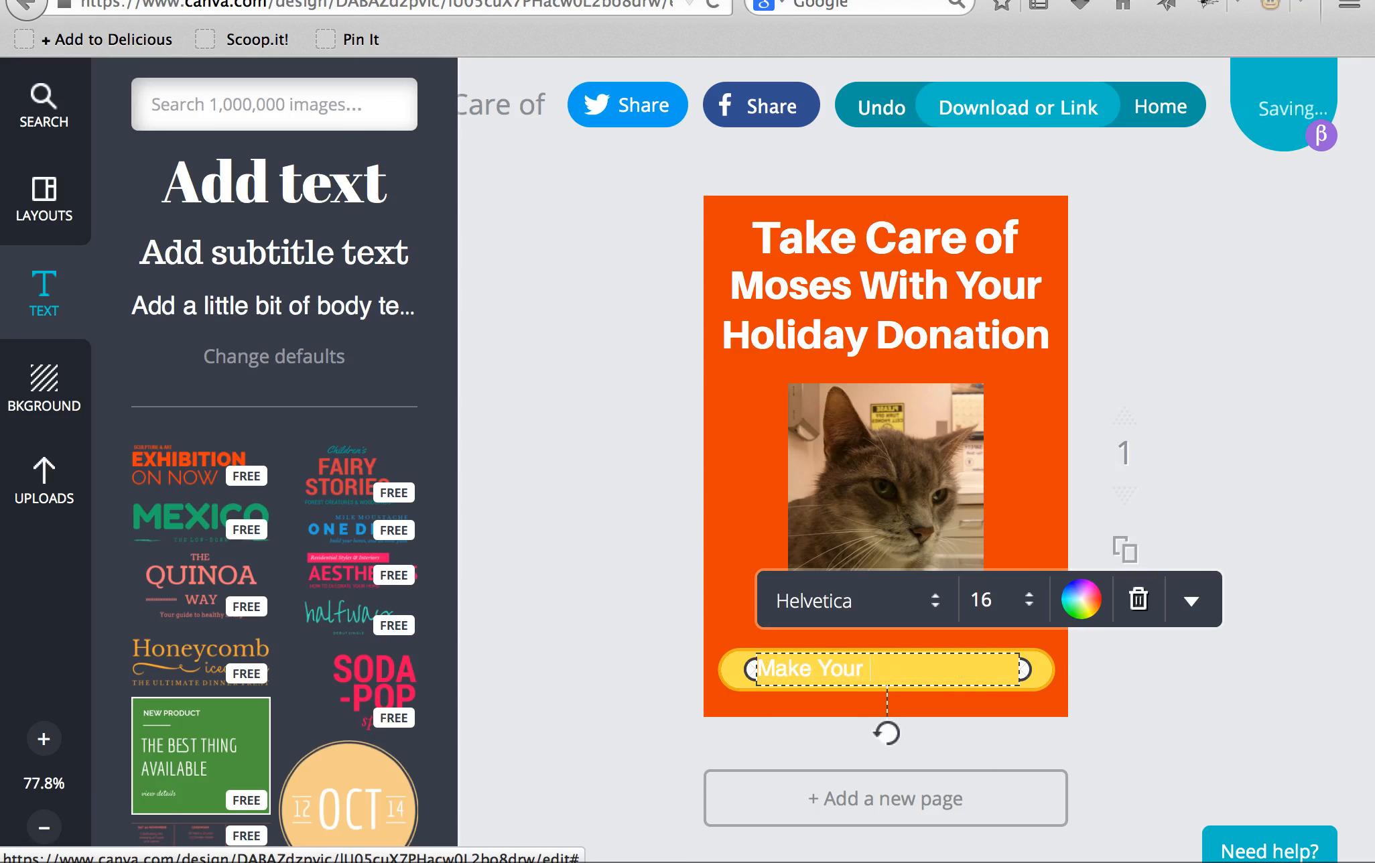
{"action": "type", "text": "Holiday Donati"}
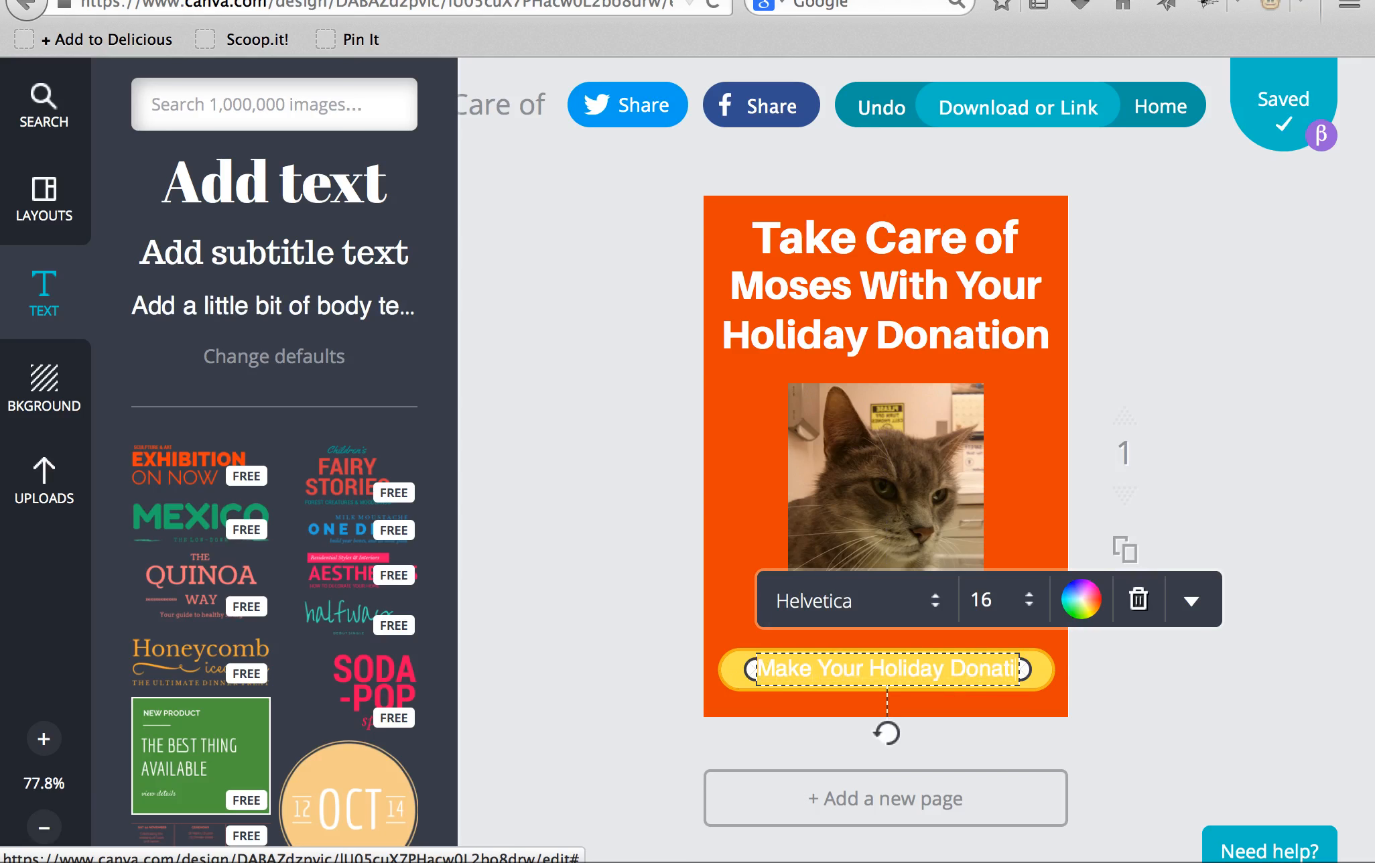
{"action": "type", "text": "on"}
Step: Set the "Make Your Holiday Donation" text to size 14 in the Aileron Heavy font
{"action": "key", "text": "super+a"}
{"action": "left_click", "coordinate": [1022, 607]}
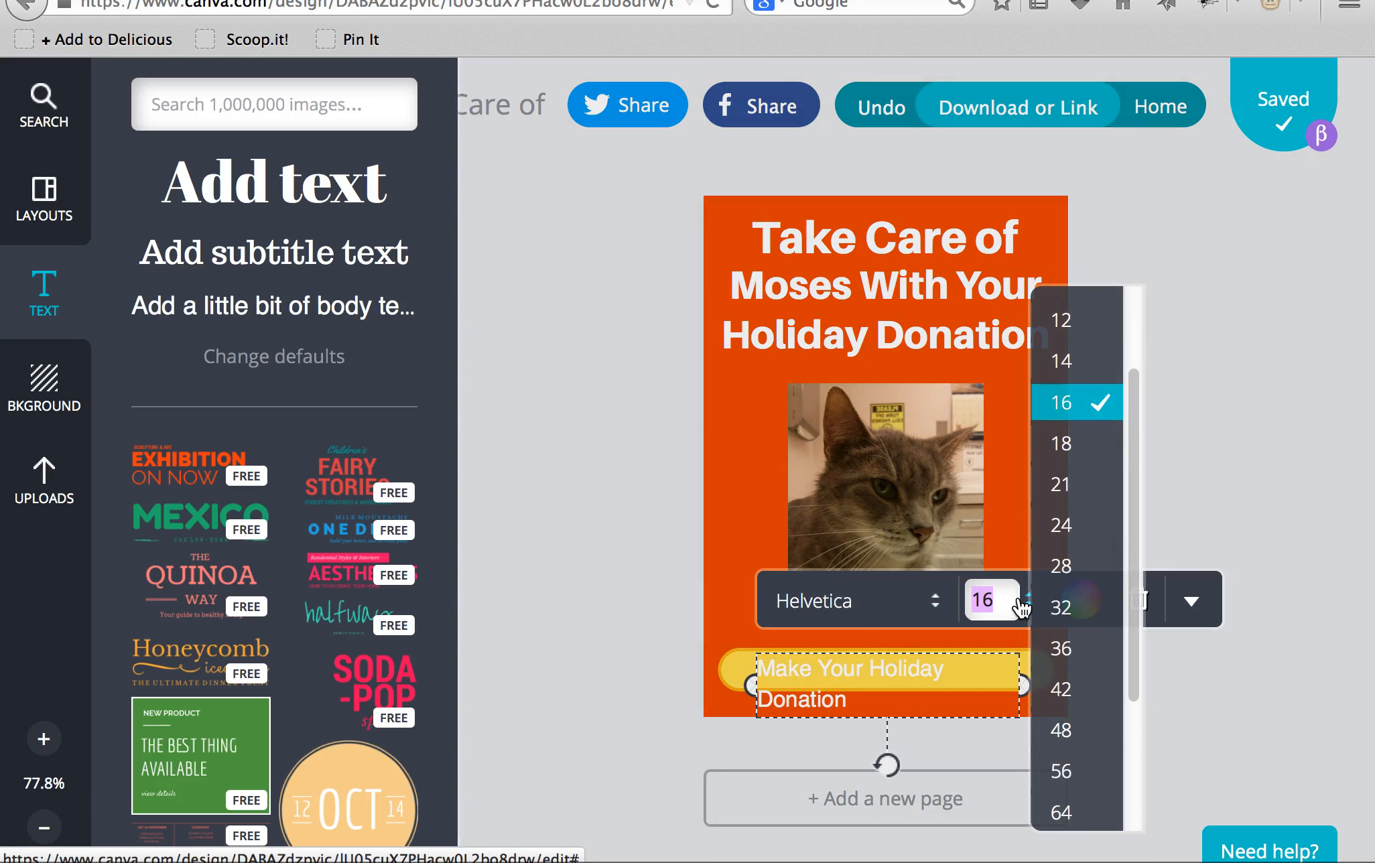
{"action": "left_click", "coordinate": [1076, 363]}
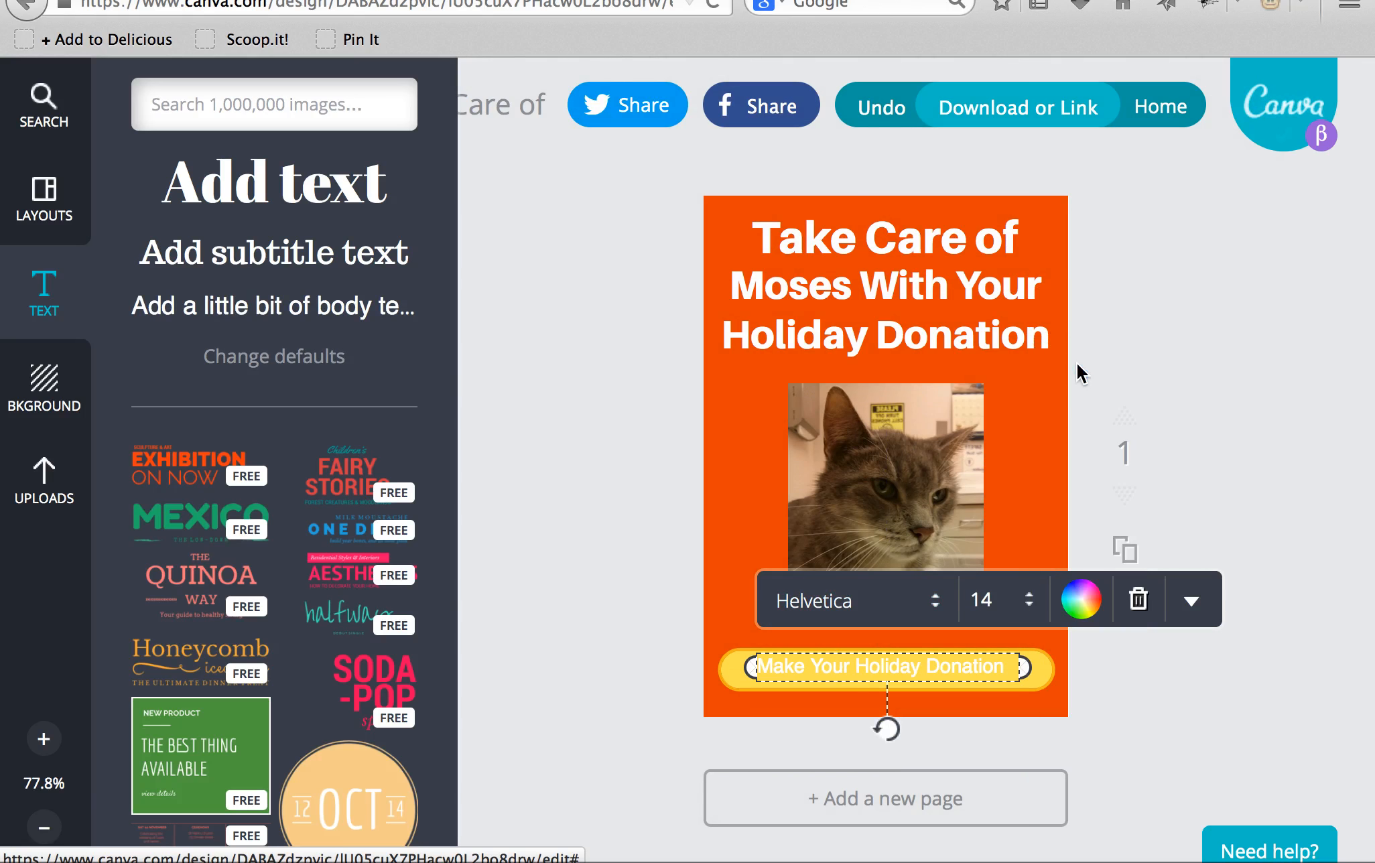
{"action": "left_click", "coordinate": [936, 603]}
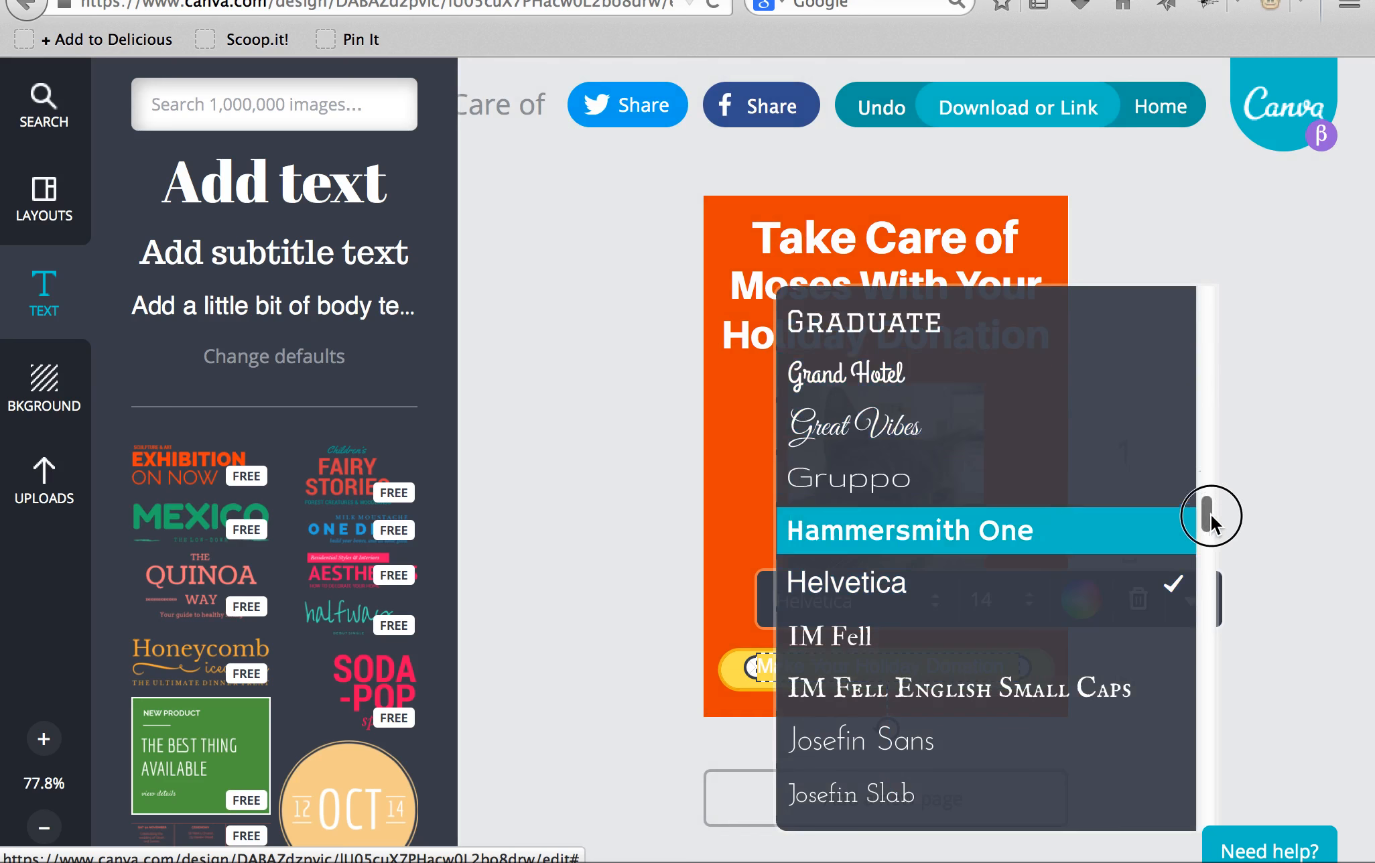
{"action": "left_click_drag", "start_coordinate": [1211, 523], "coordinate": [1212, 297]}
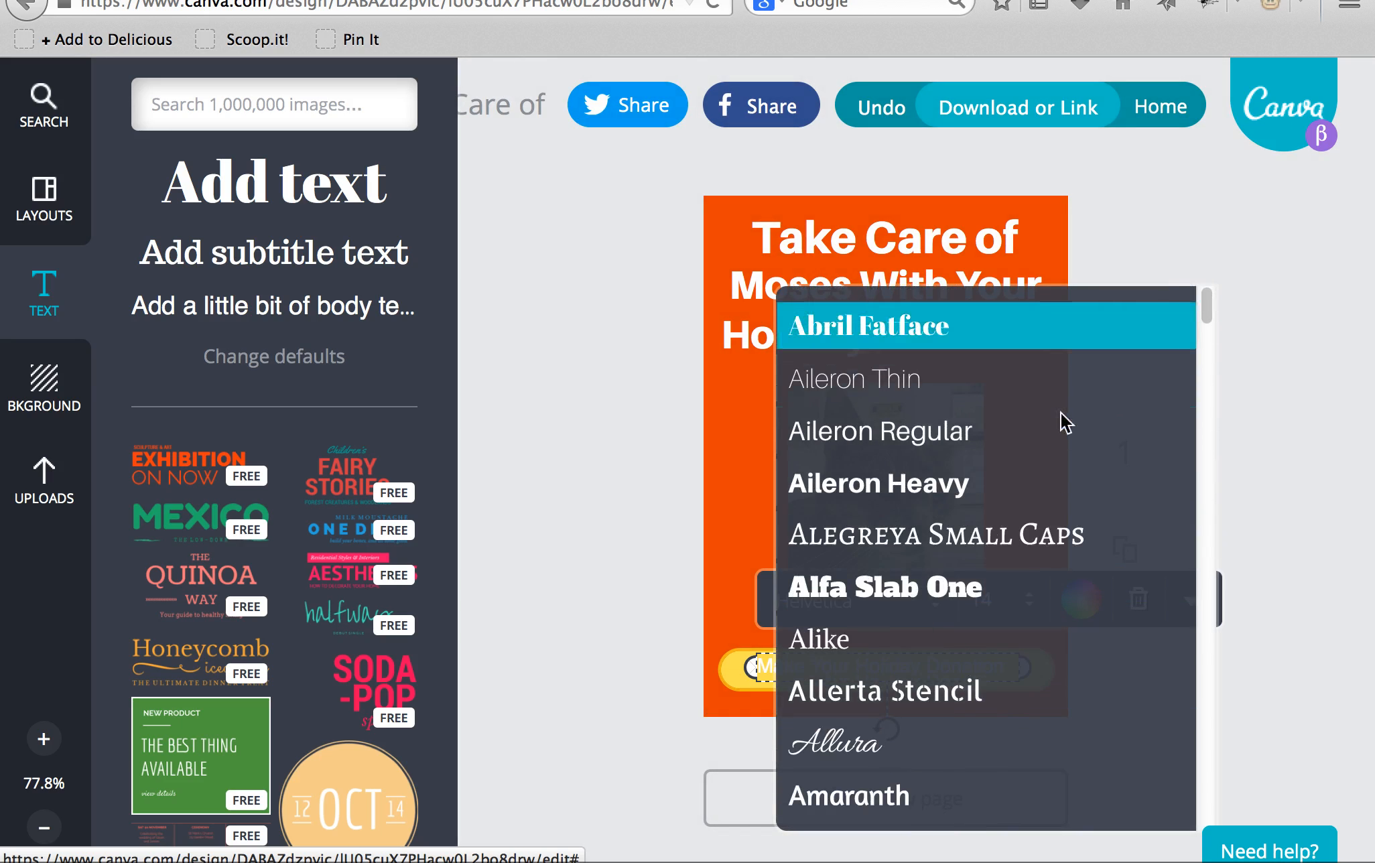
{"action": "left_click", "coordinate": [984, 484]}
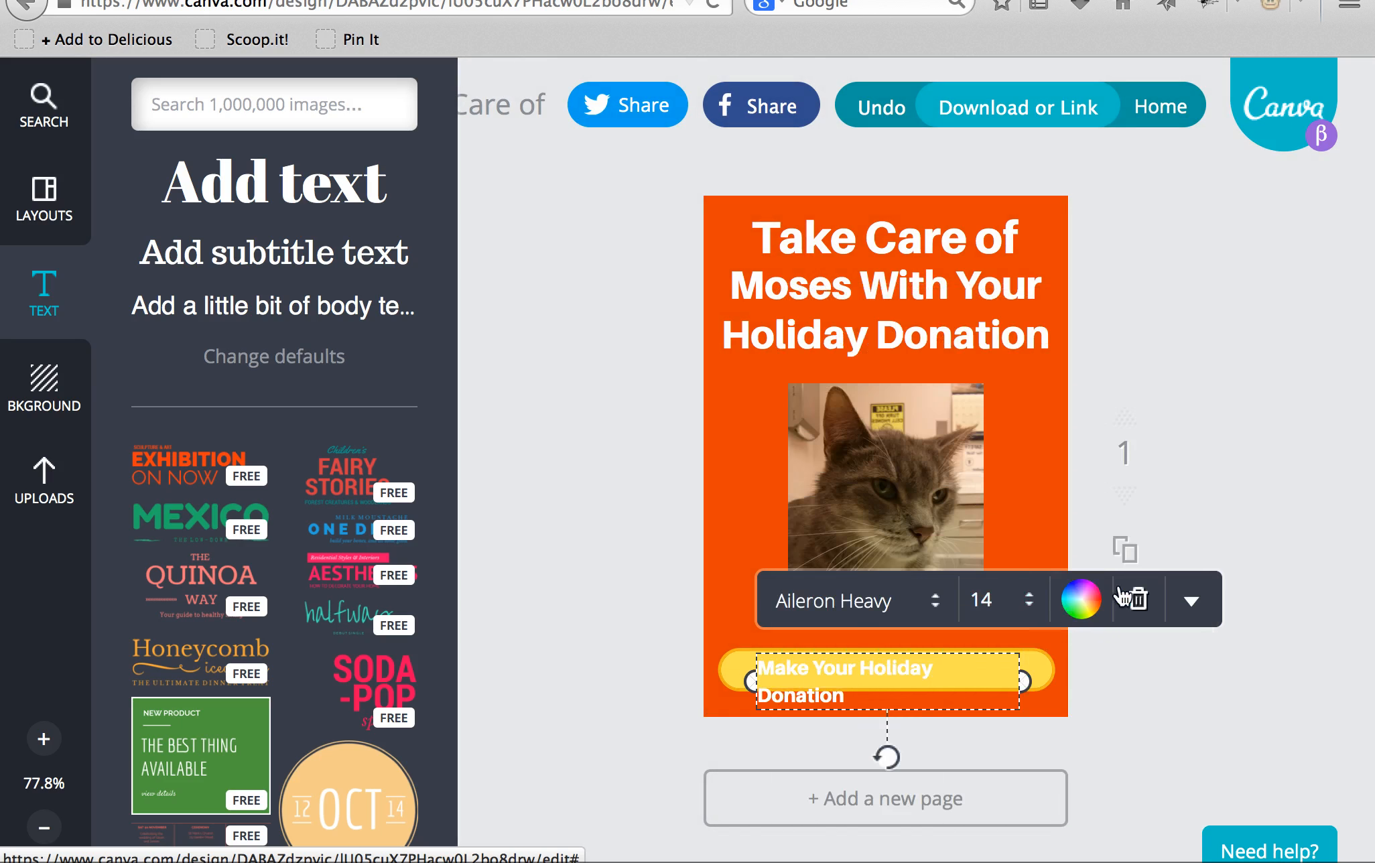
Step: Color the button text black and widen its text box so the wording fits on one line
{"action": "left_click", "coordinate": [1089, 602]}
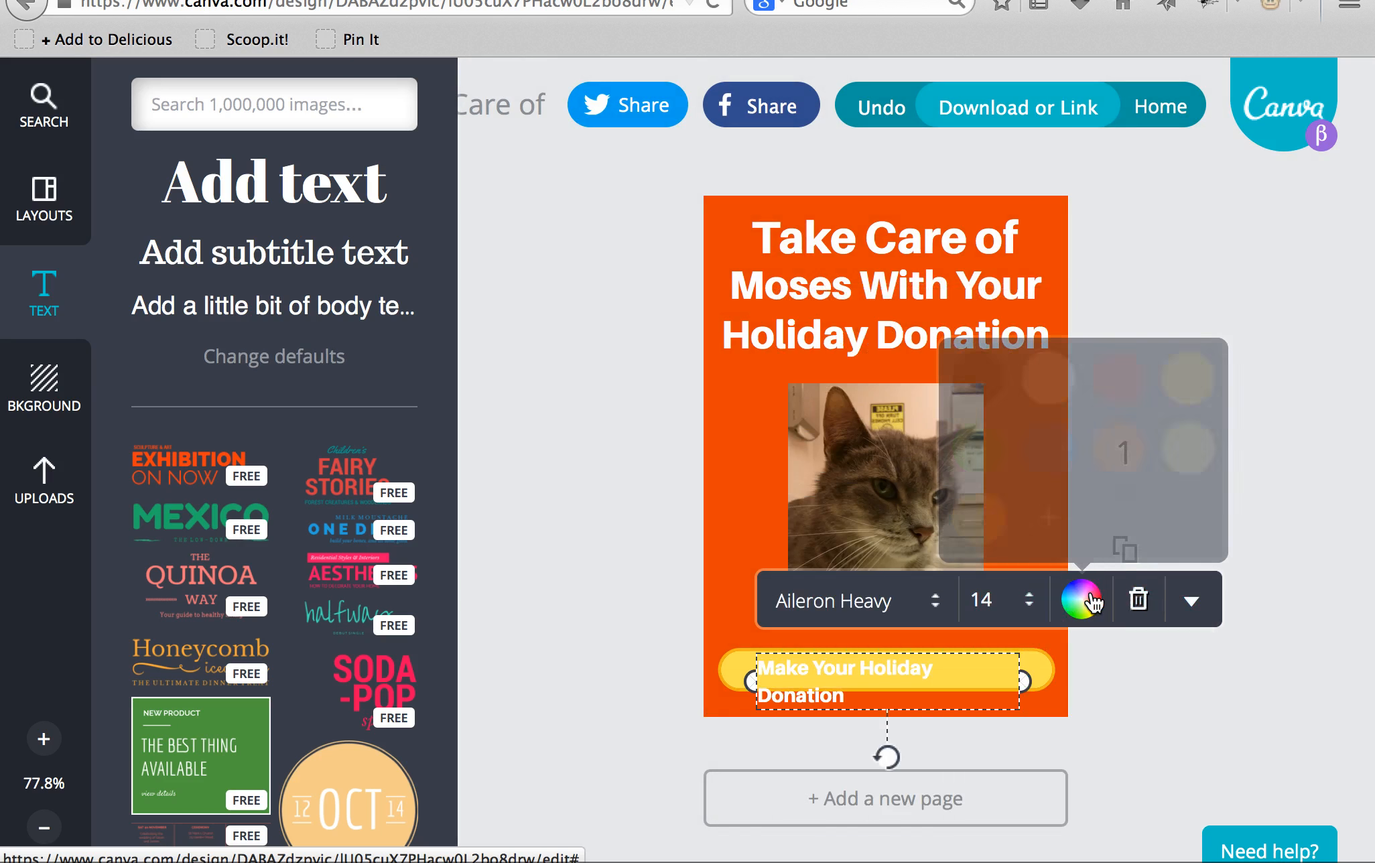
{"action": "left_click", "coordinate": [979, 377]}
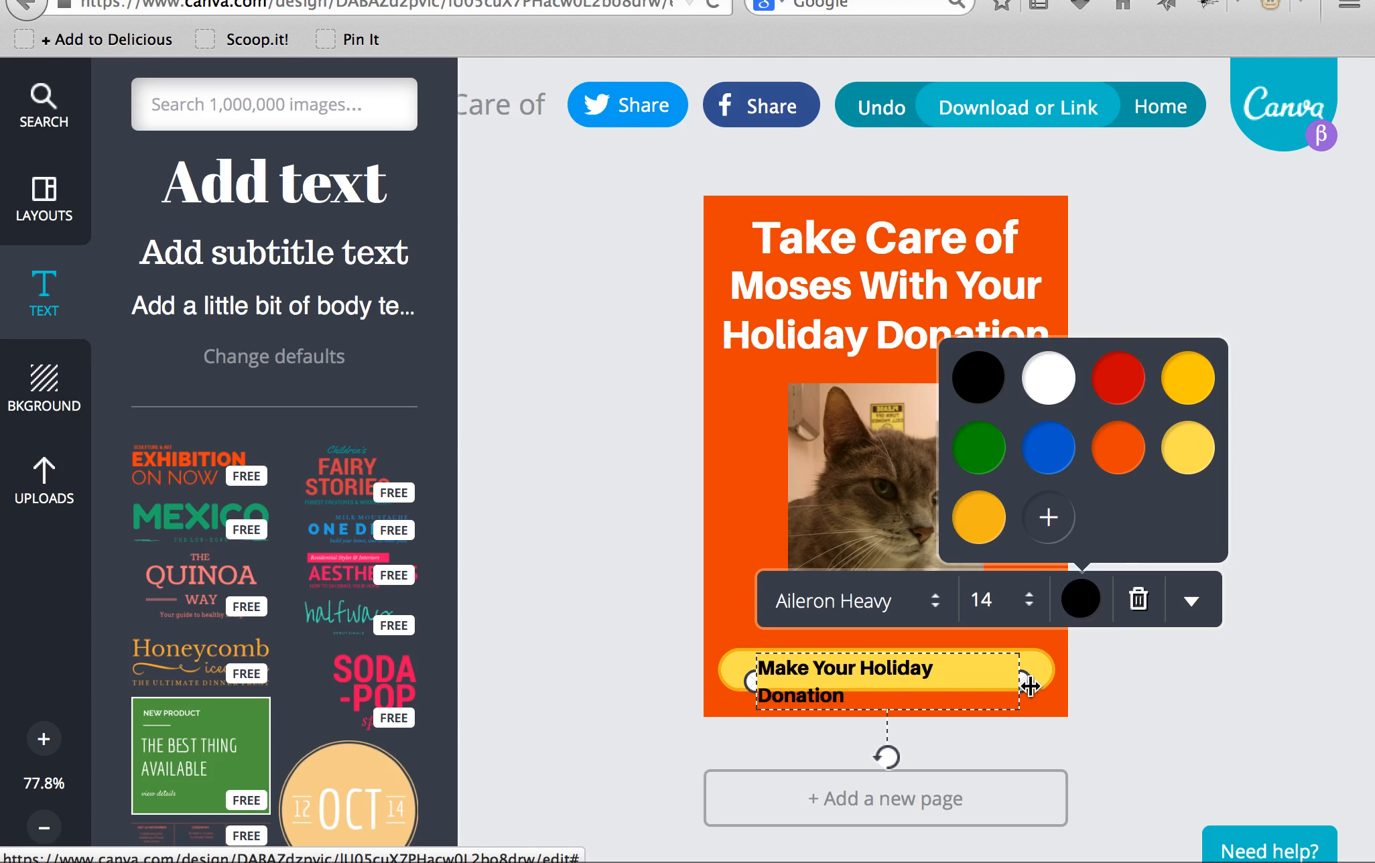
{"action": "left_click_drag", "start_coordinate": [1030, 685], "coordinate": [951, 654]}
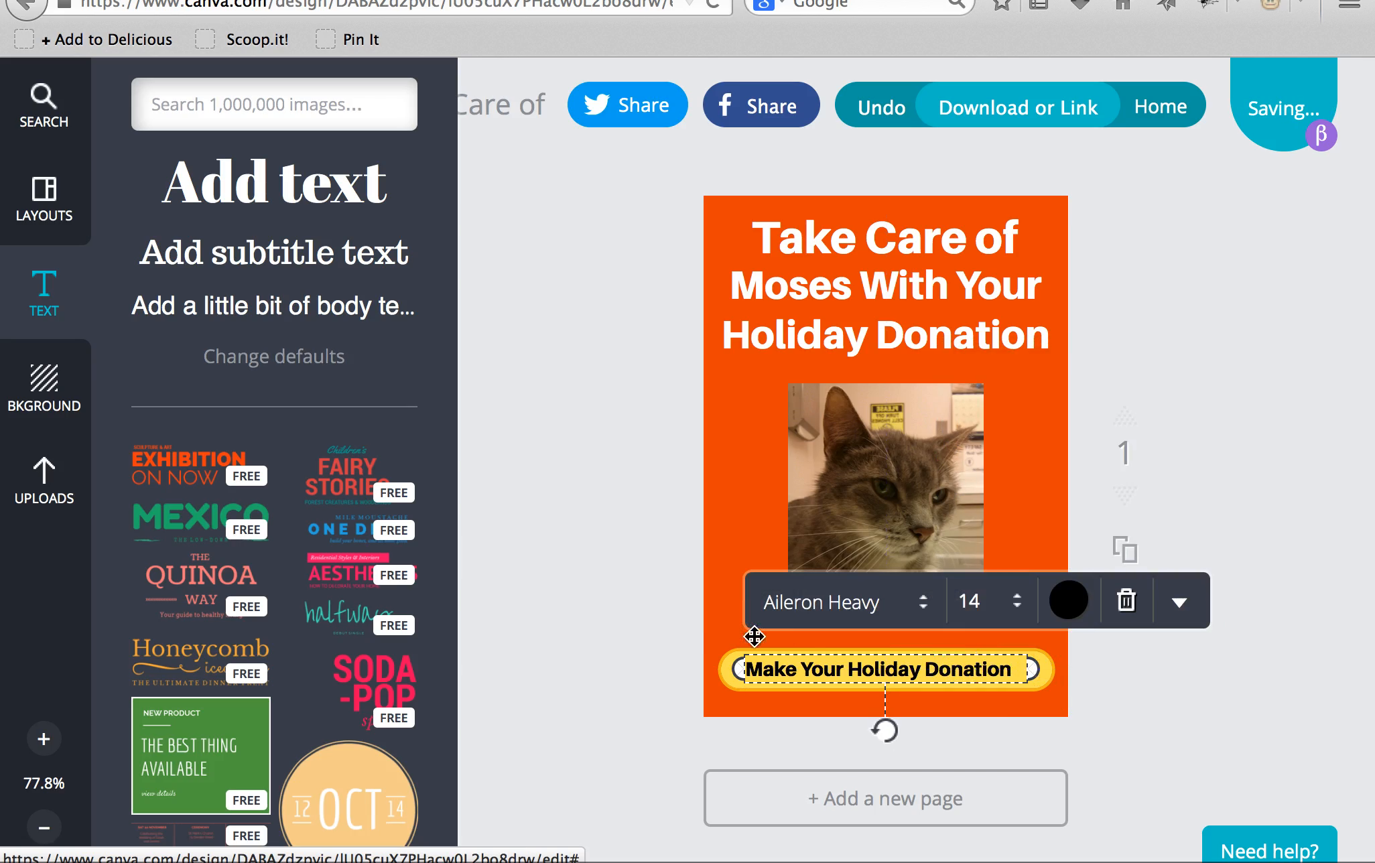
{"action": "left_click", "coordinate": [640, 611]}
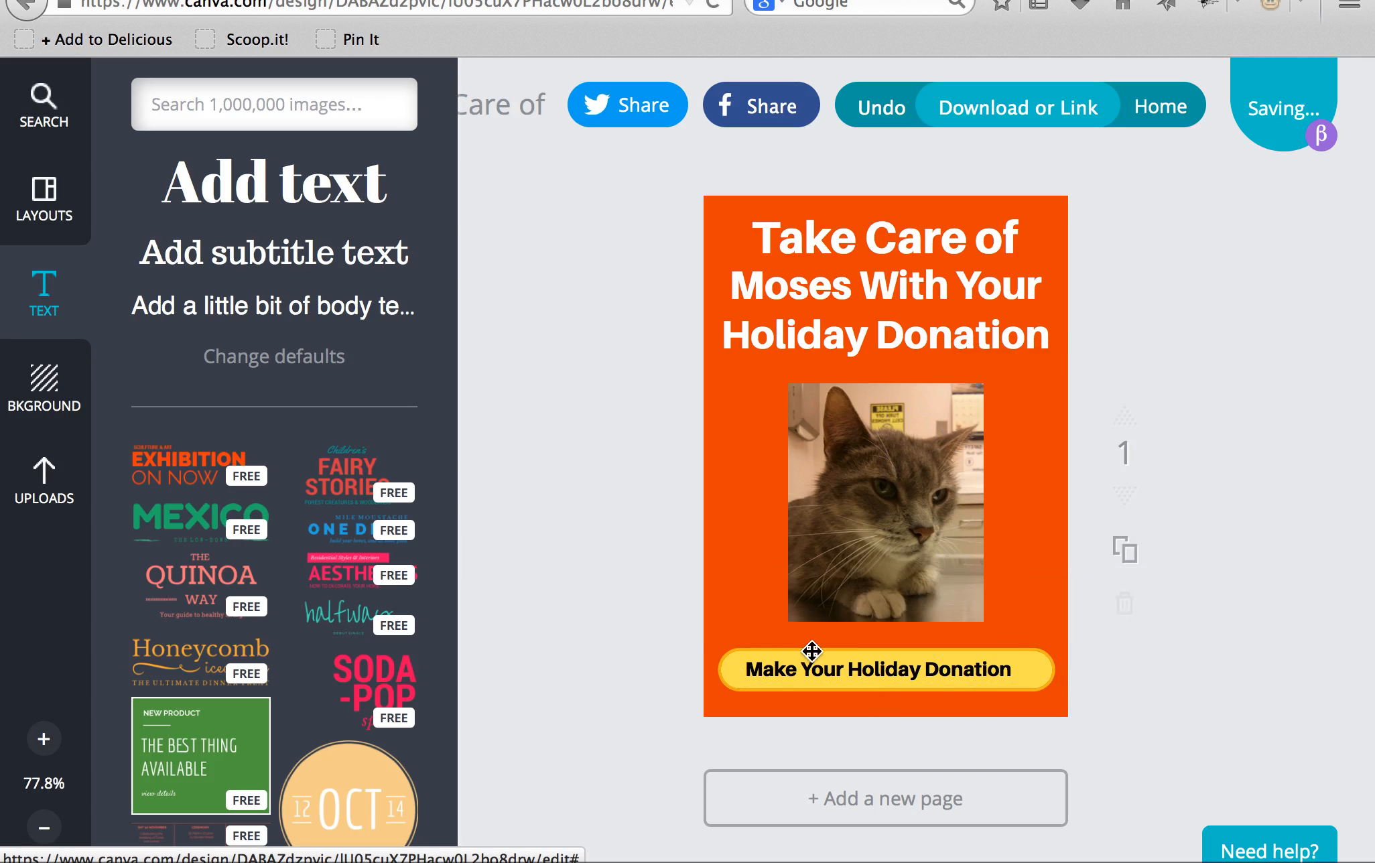
Step: Nudge the button text slightly into place on the yellow bar and set its alignment to Center
{"action": "left_click", "coordinate": [813, 661]}
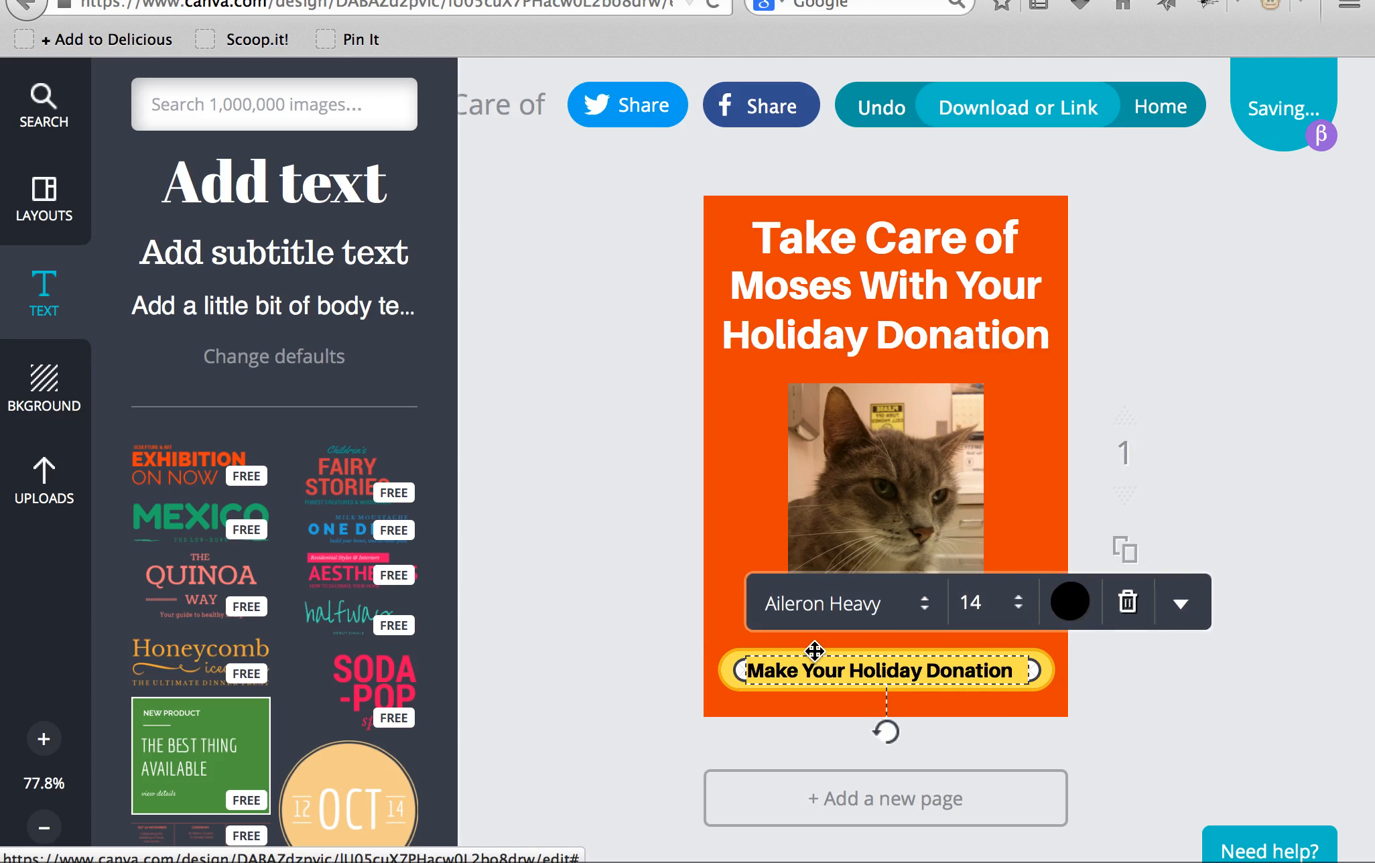
{"action": "left_click", "coordinate": [1182, 602]}
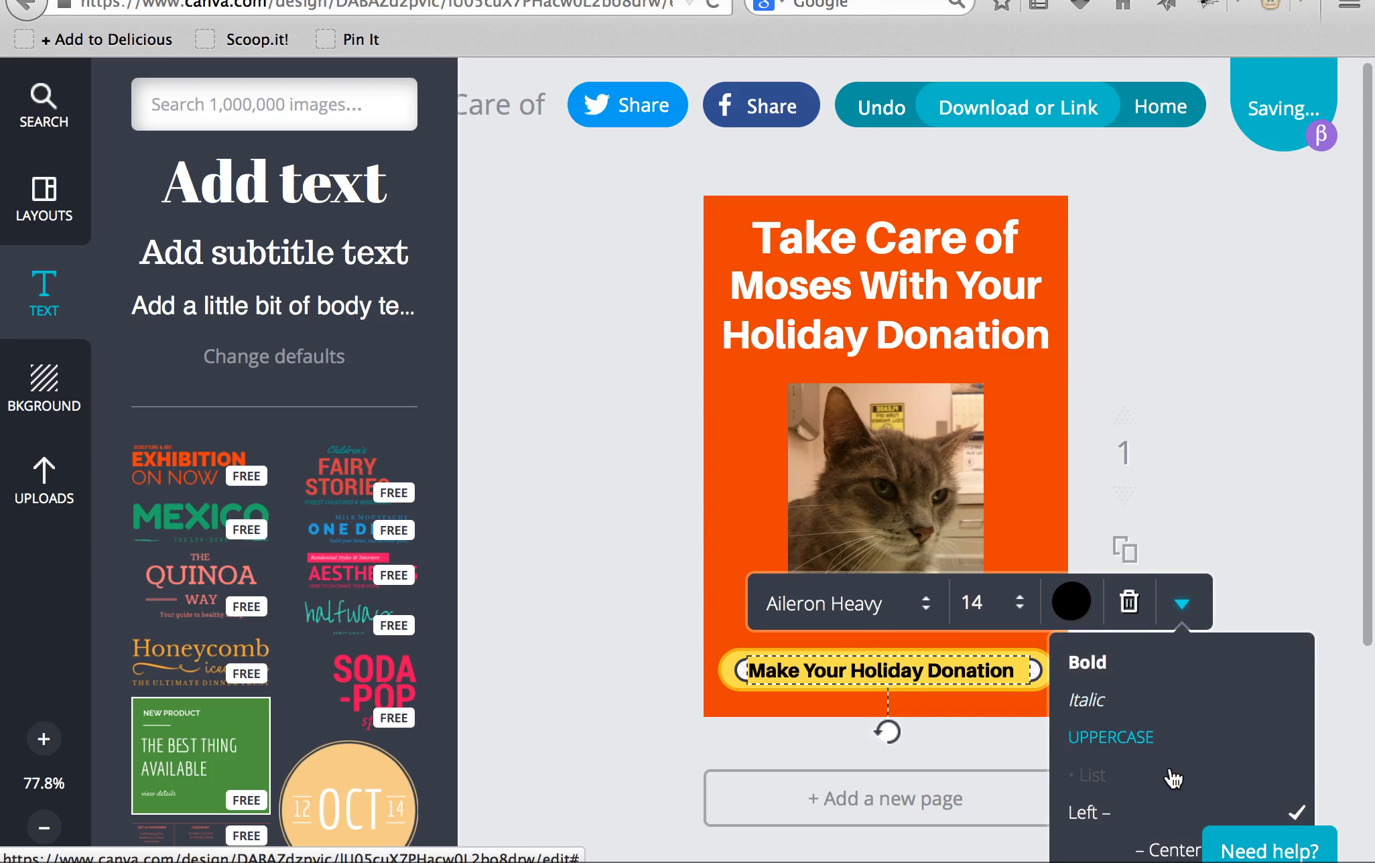
{"action": "left_click", "coordinate": [1169, 850]}
{"action": "left_click", "coordinate": [1178, 476]}
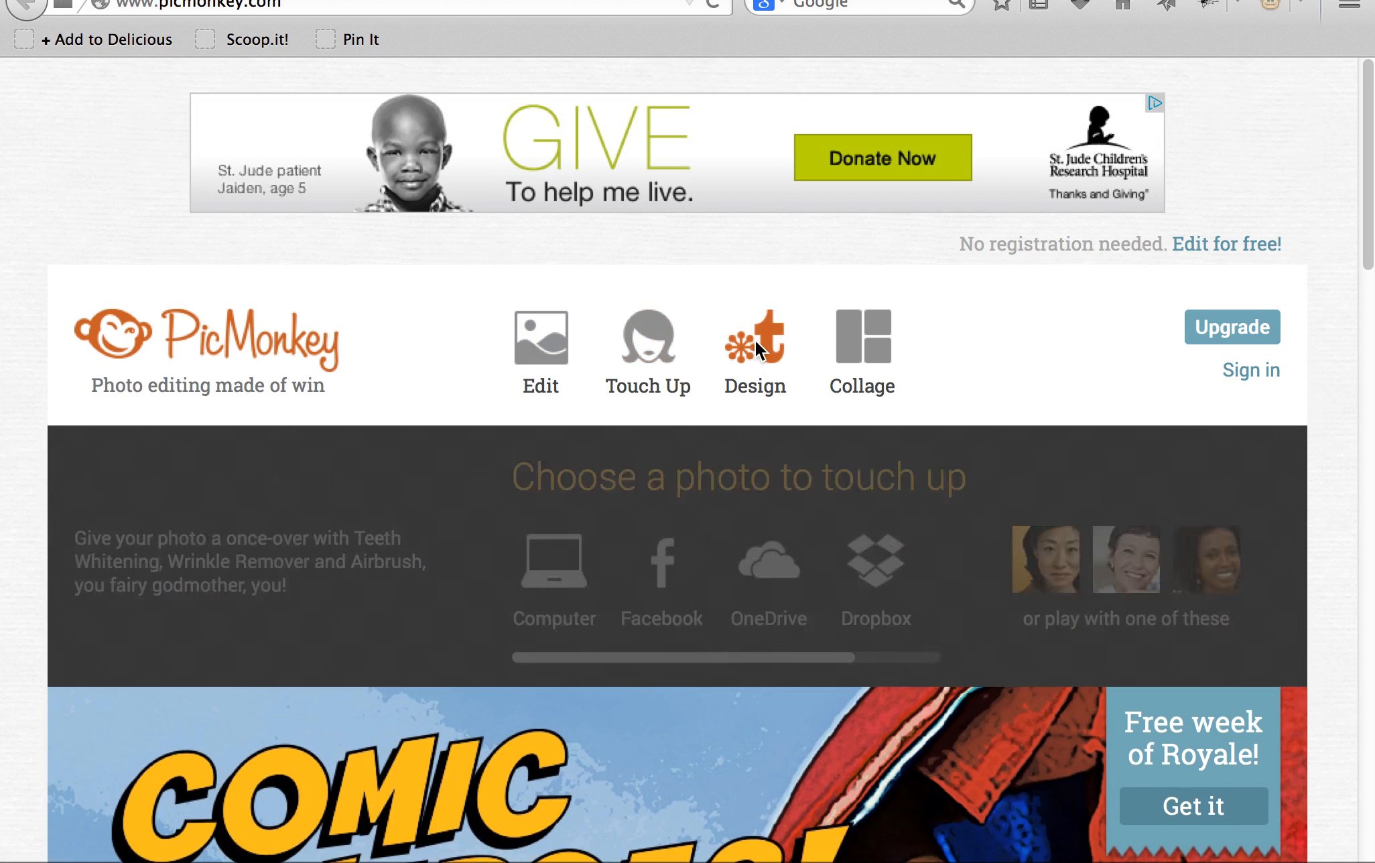
Step: Switch to PicMonkey, start a blank design canvas and open moses.jpg from the Downloads folder in the editor
{"action": "mouse_move", "coordinate": [756, 342]}
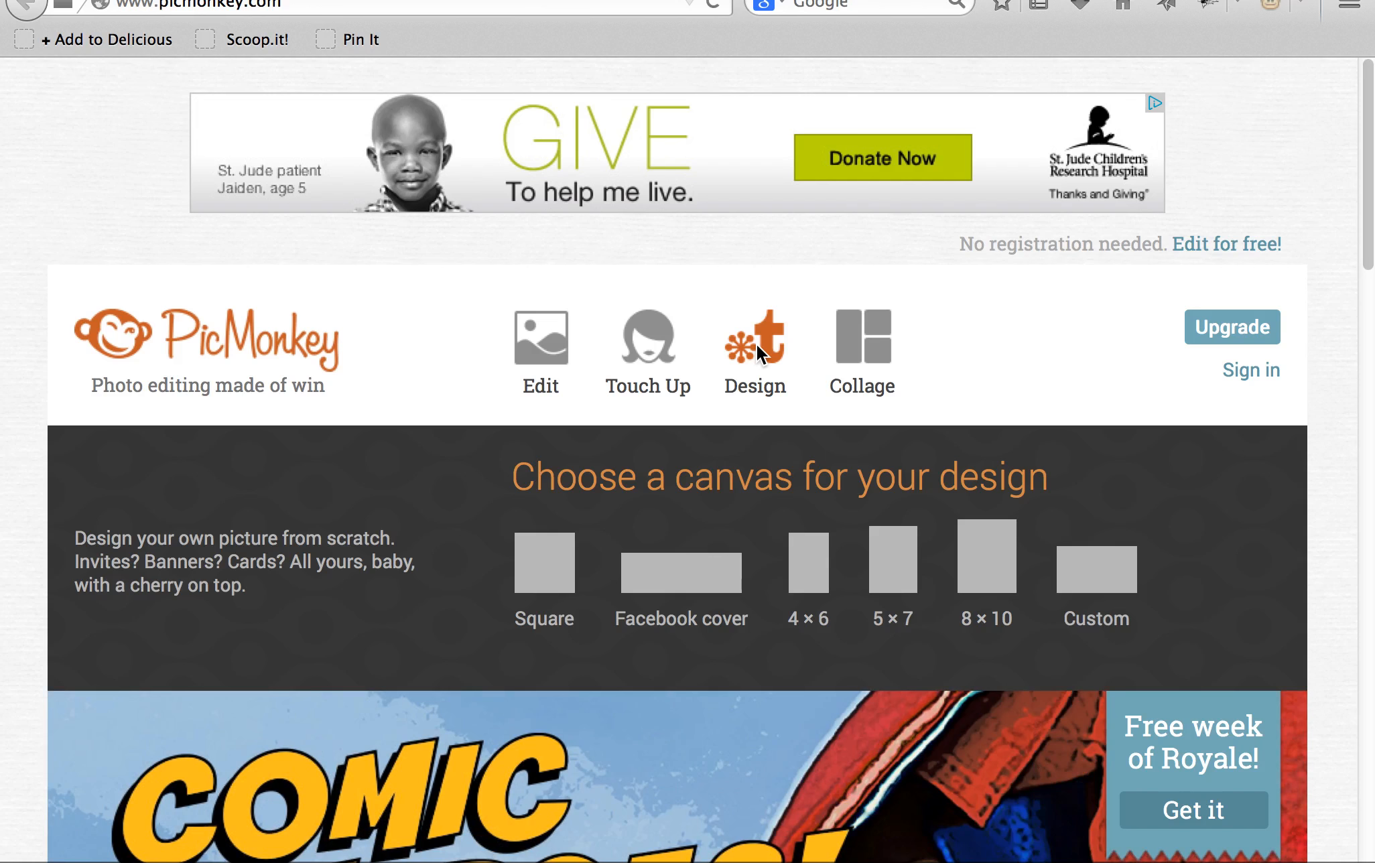
{"action": "left_click", "coordinate": [757, 342]}
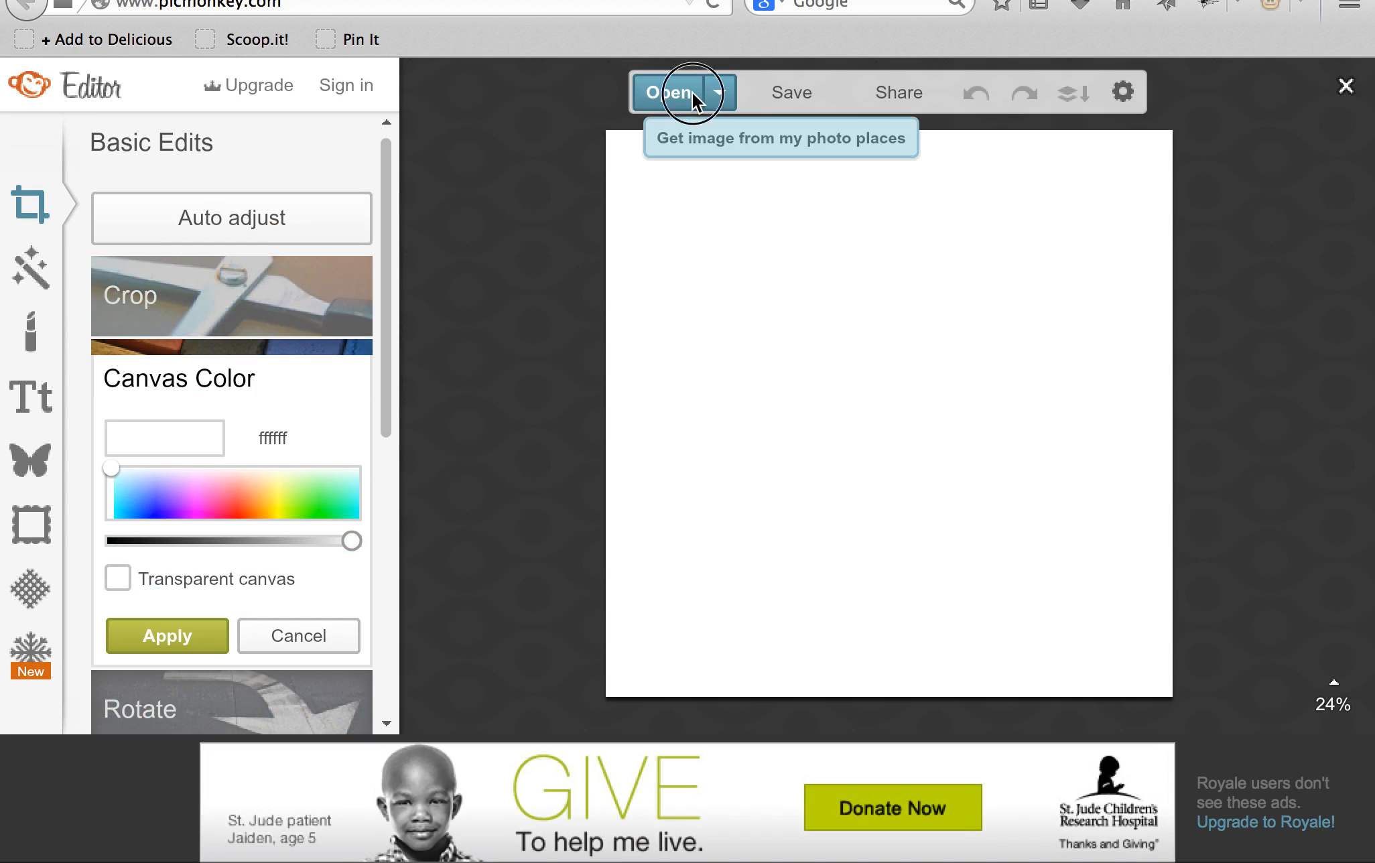
{"action": "left_click", "coordinate": [691, 94]}
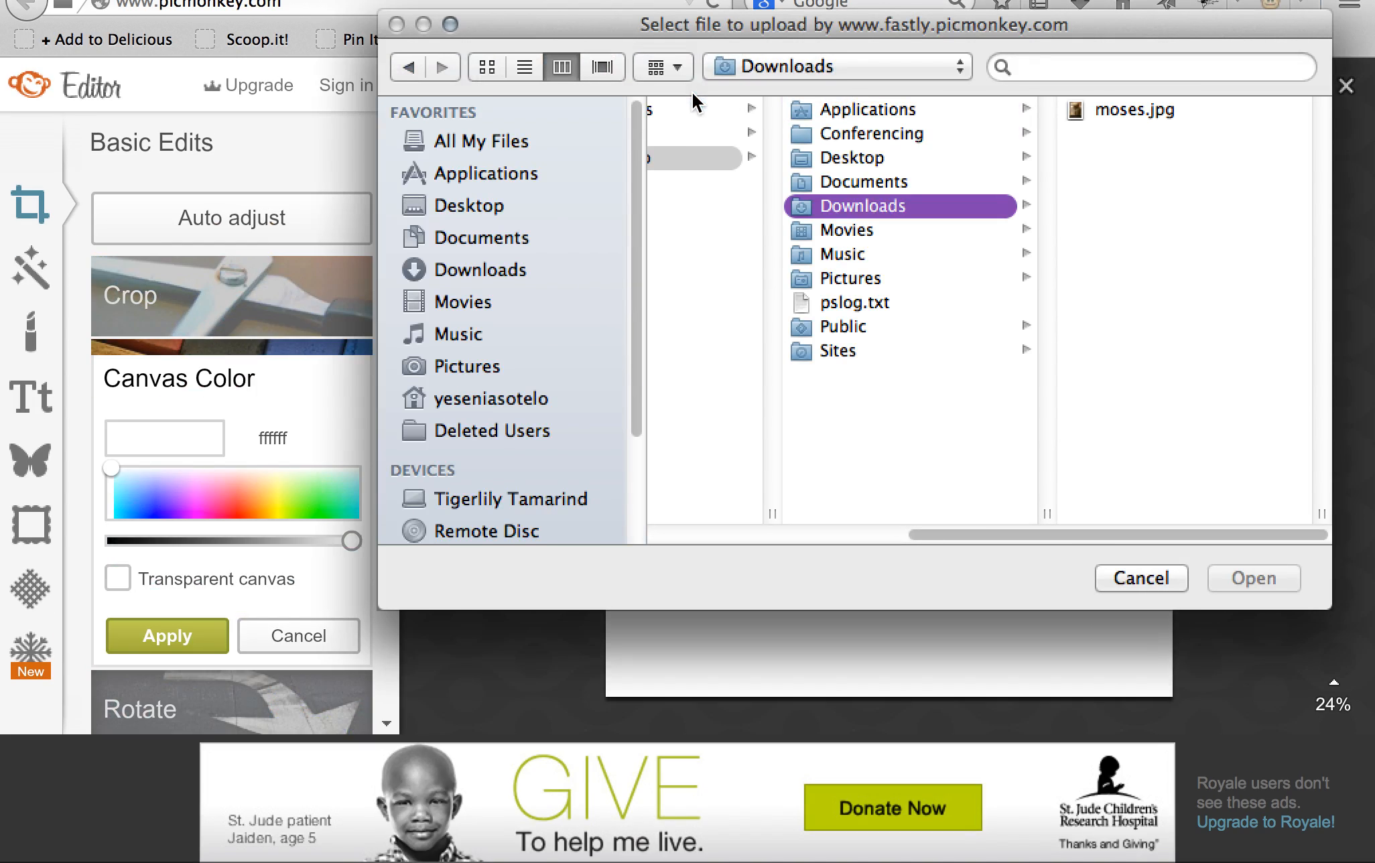
{"action": "left_click", "coordinate": [1084, 119]}
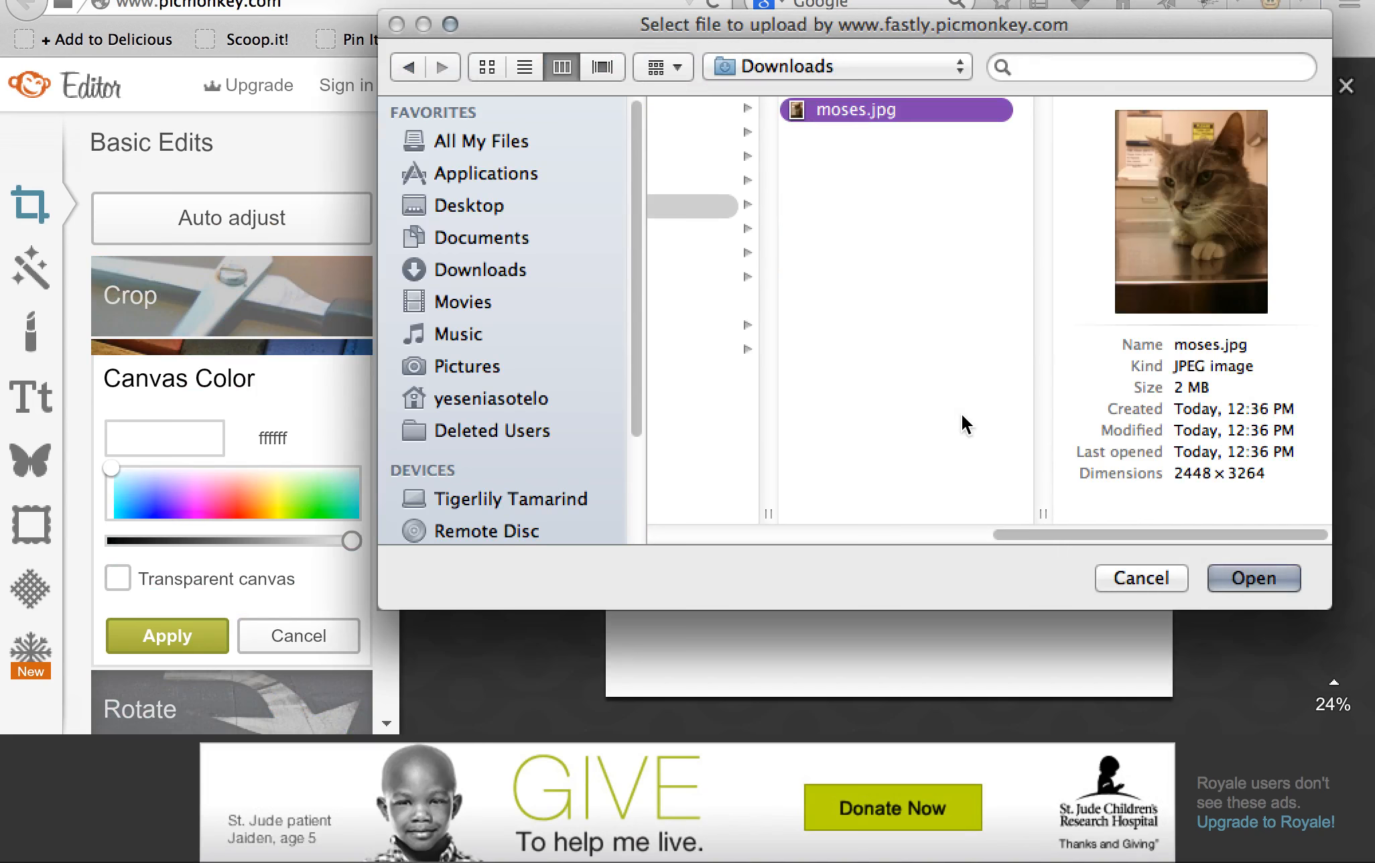
{"action": "left_click", "coordinate": [1249, 570]}
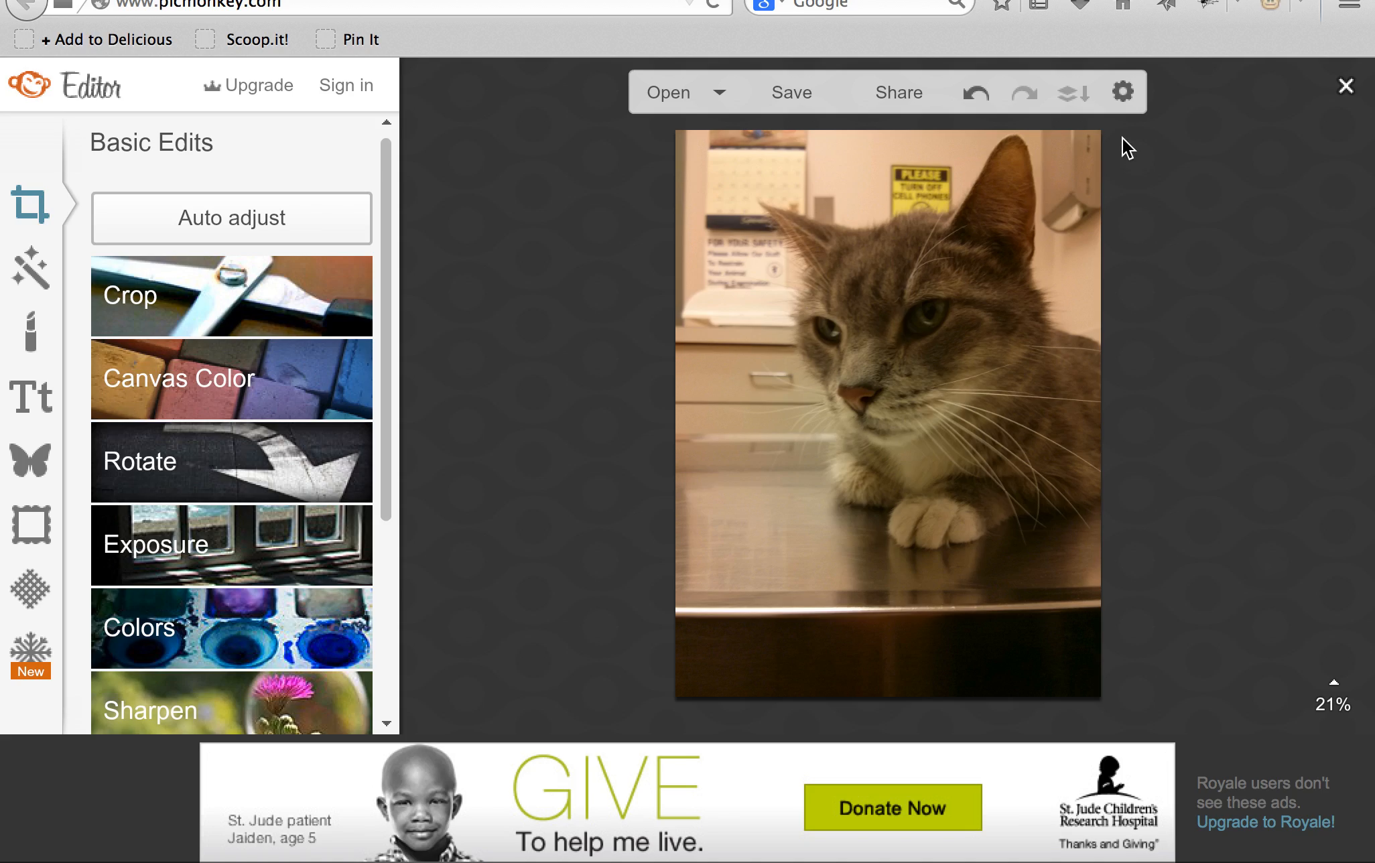
Step: Save the editor's image setting as Jack, the option for slow computers
{"action": "left_click", "coordinate": [1117, 104]}
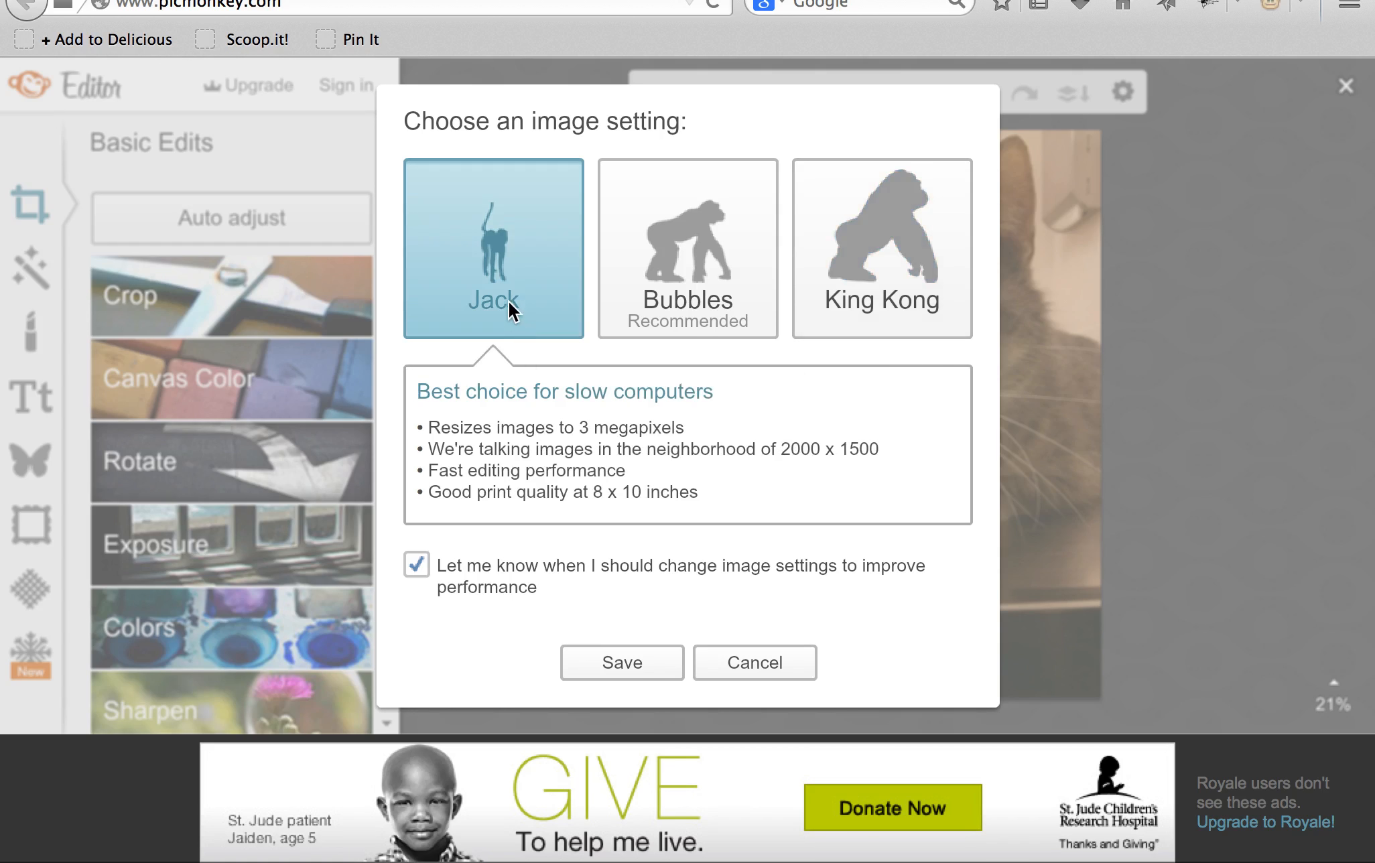
{"action": "left_click", "coordinate": [586, 664]}
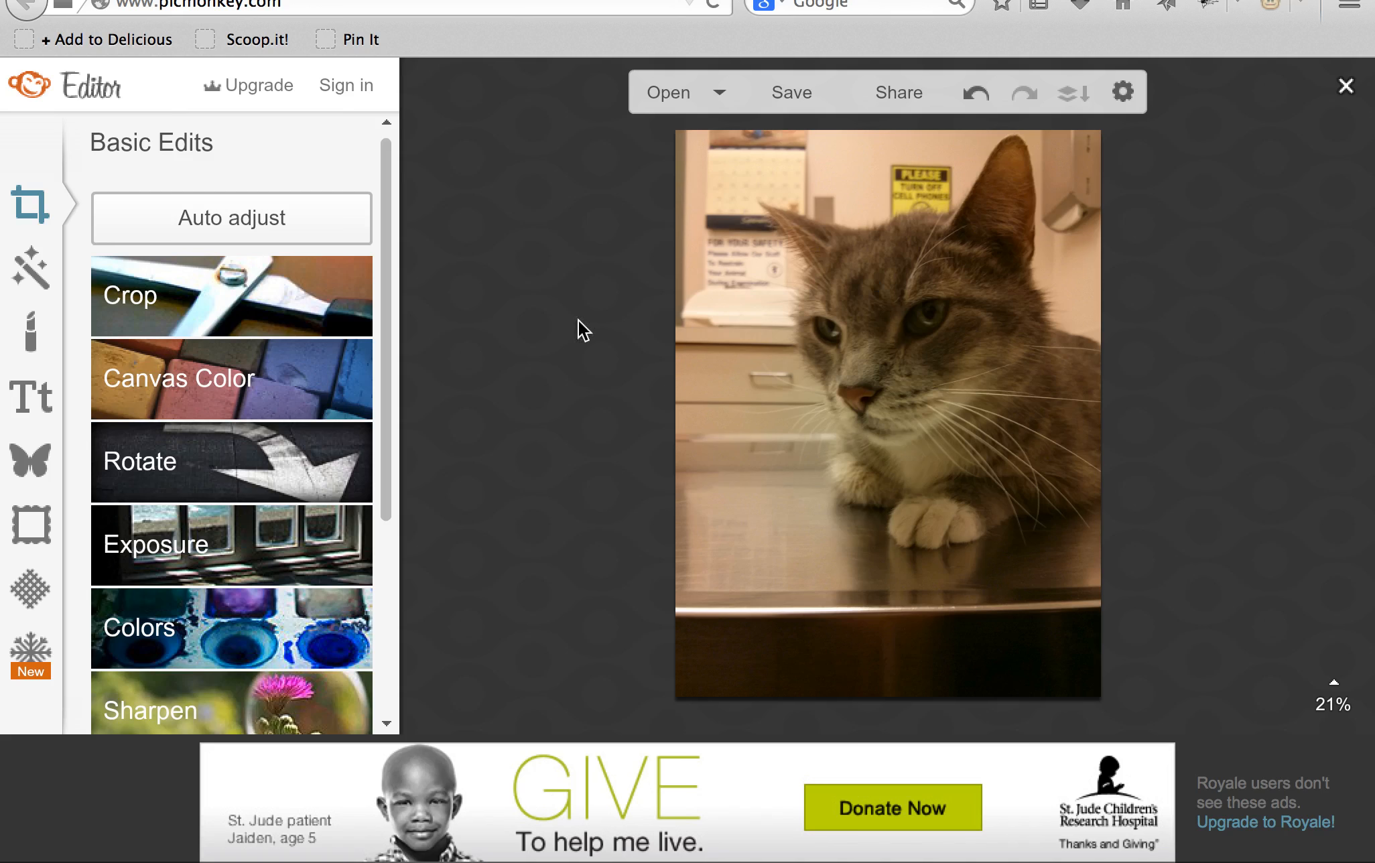
Step: Crop the cat photo to about 1246 × 1572 px, trimming its left side and the table area below the paws
{"action": "left_click", "coordinate": [331, 283]}
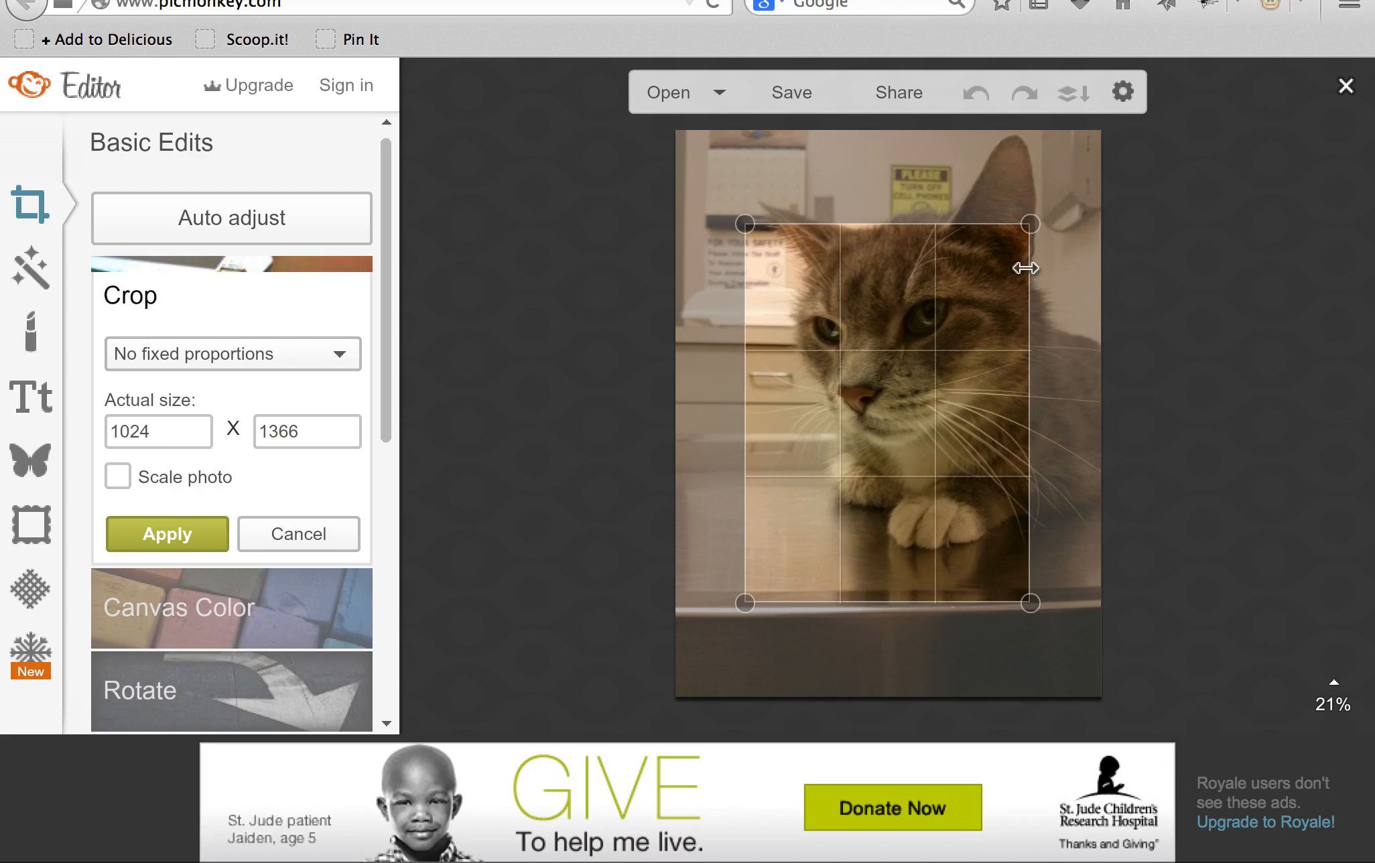
{"action": "left_click_drag", "start_coordinate": [1032, 223], "coordinate": [1117, 102]}
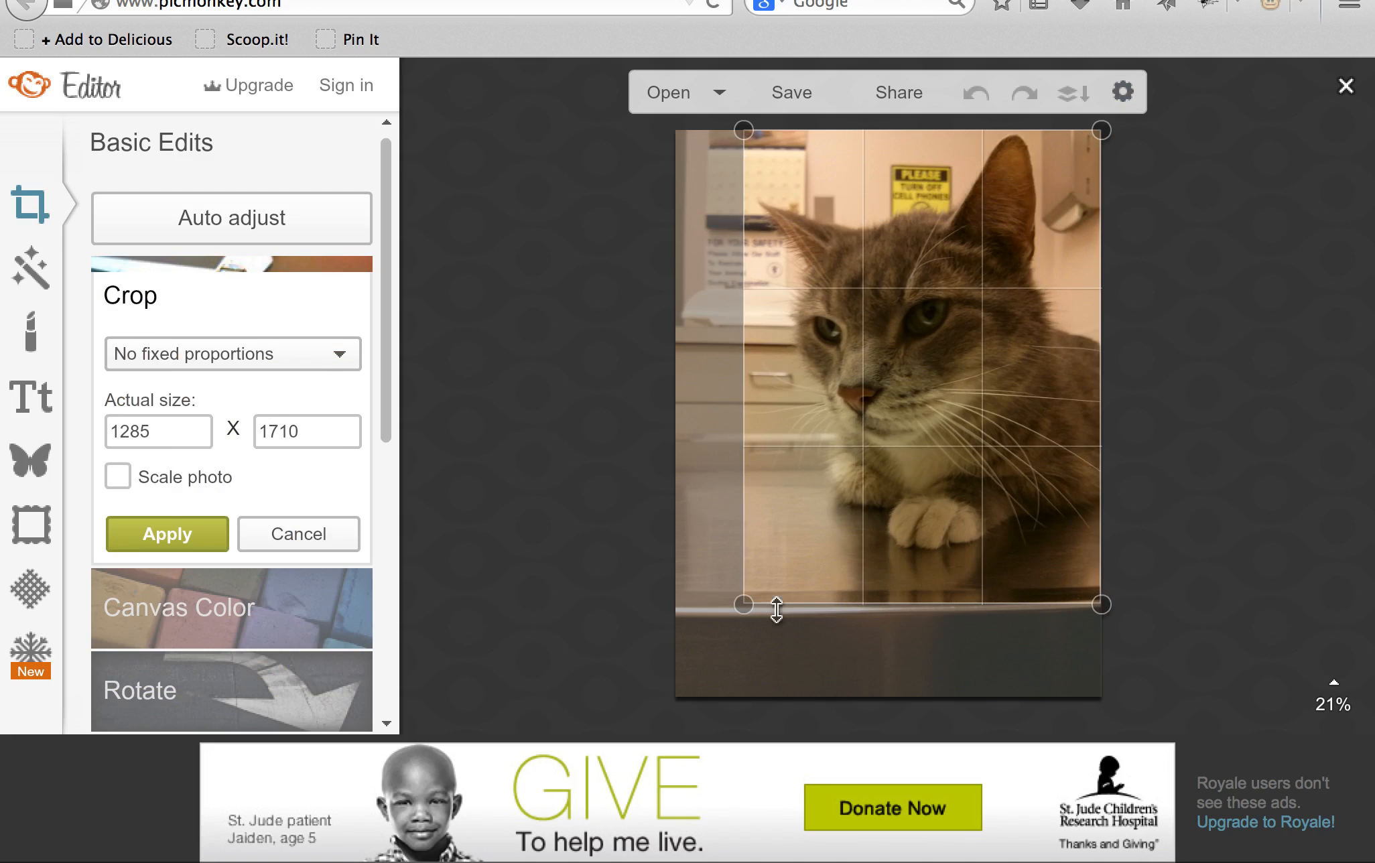
{"action": "left_click_drag", "start_coordinate": [742, 604], "coordinate": [756, 564]}
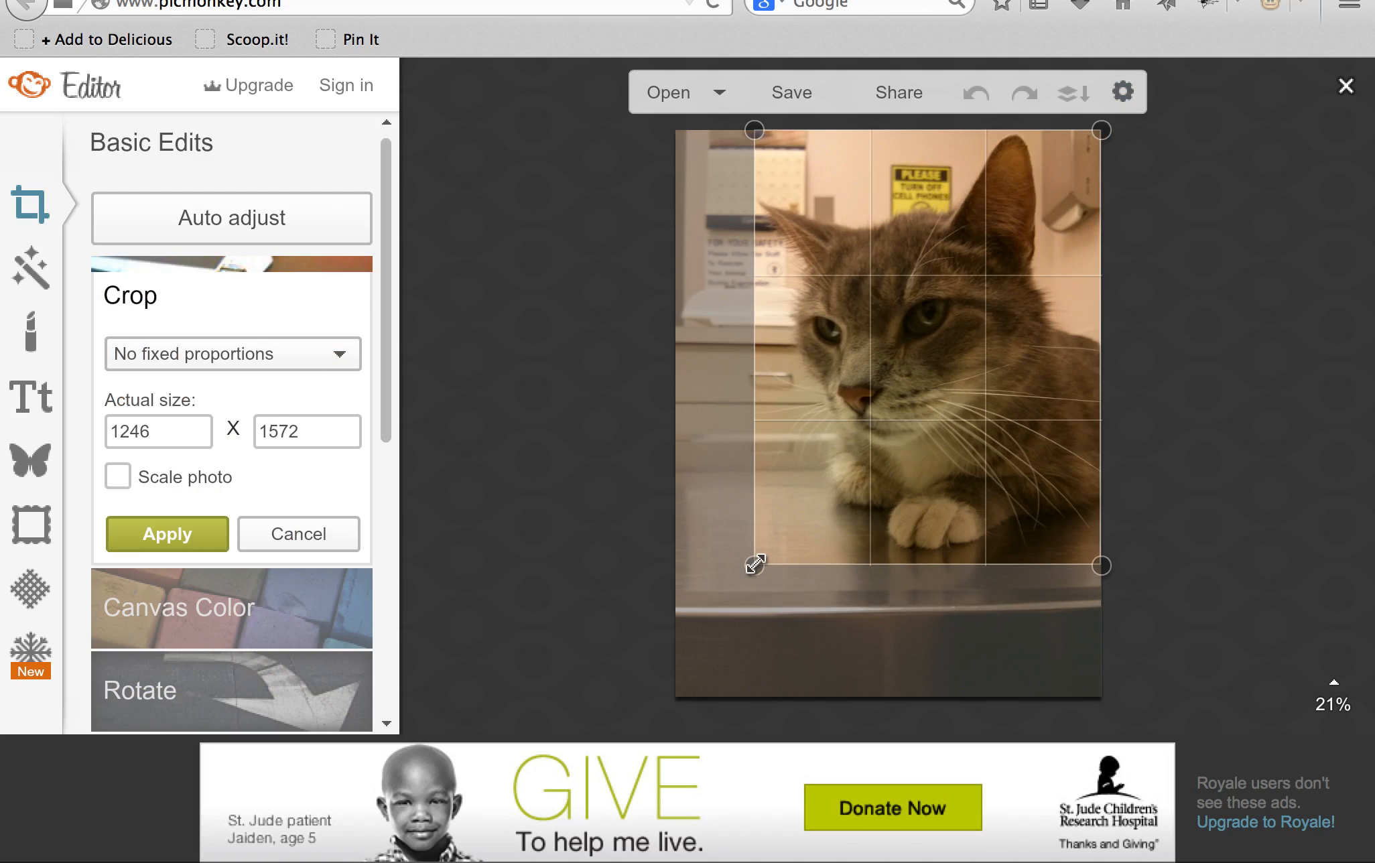
{"action": "left_click", "coordinate": [200, 522]}
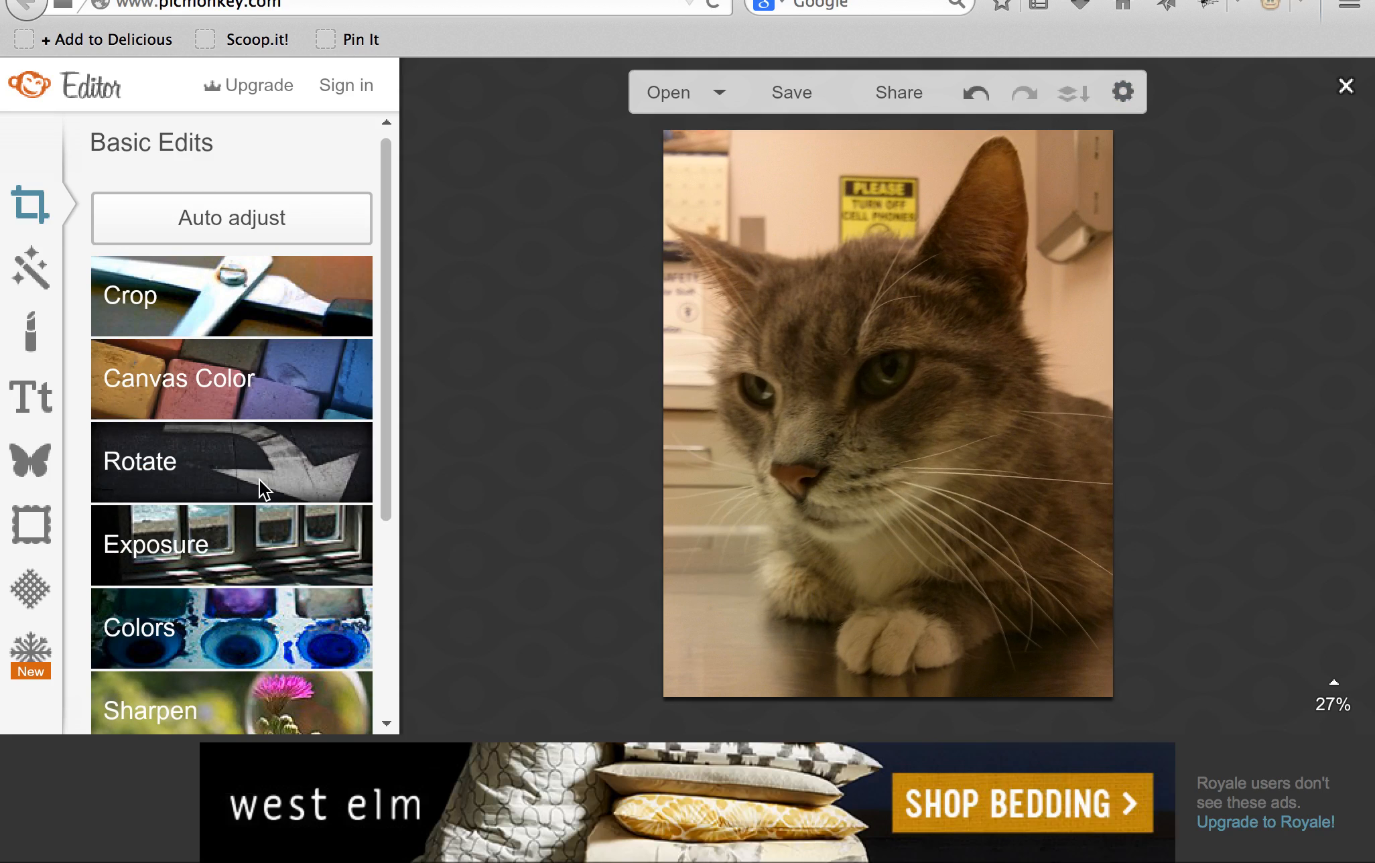
Step: Flip the cropped cat photo horizontally and apply the change
{"action": "left_click", "coordinate": [258, 478]}
{"action": "left_click", "coordinate": [251, 525]}
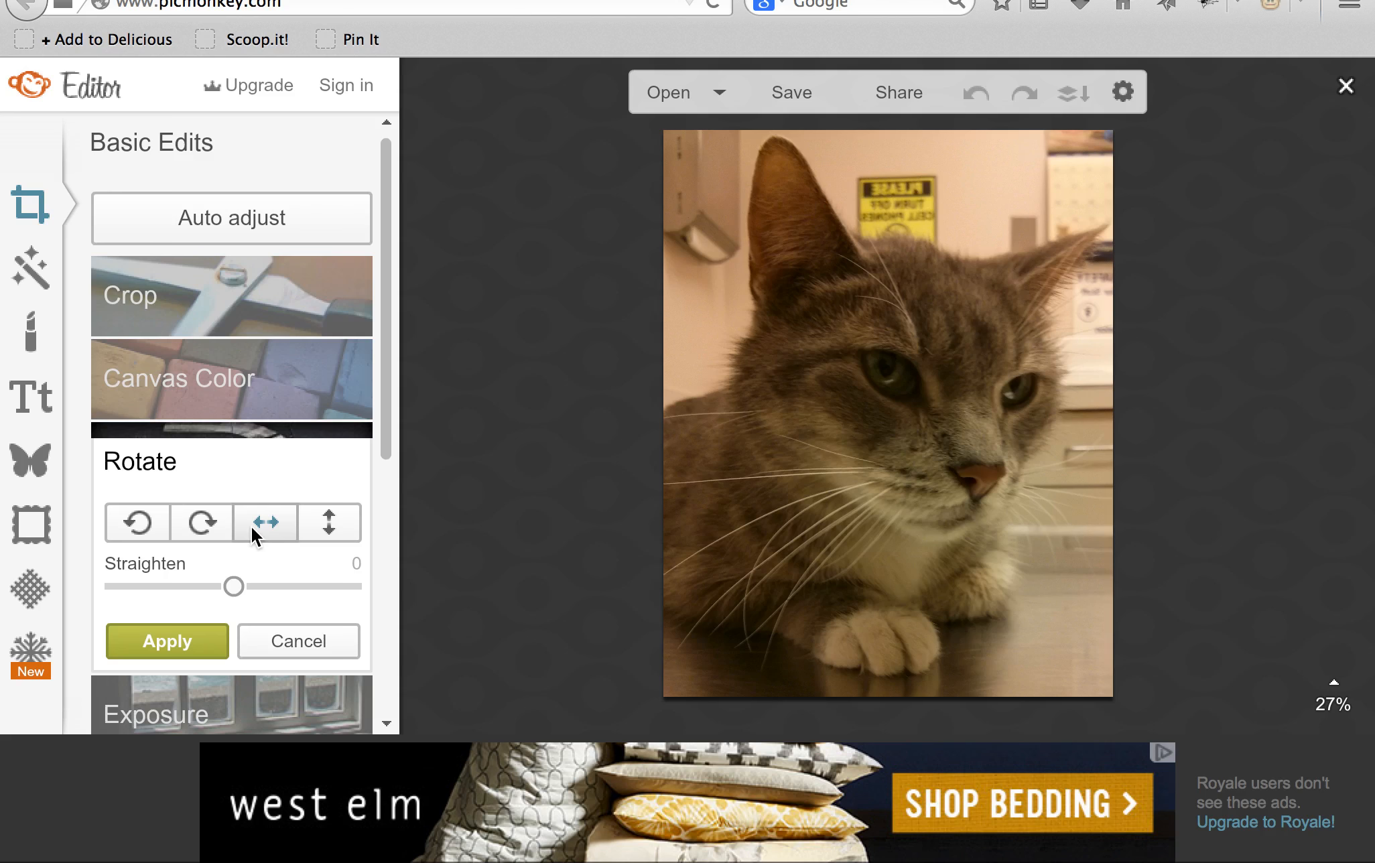
{"action": "left_click", "coordinate": [210, 628]}
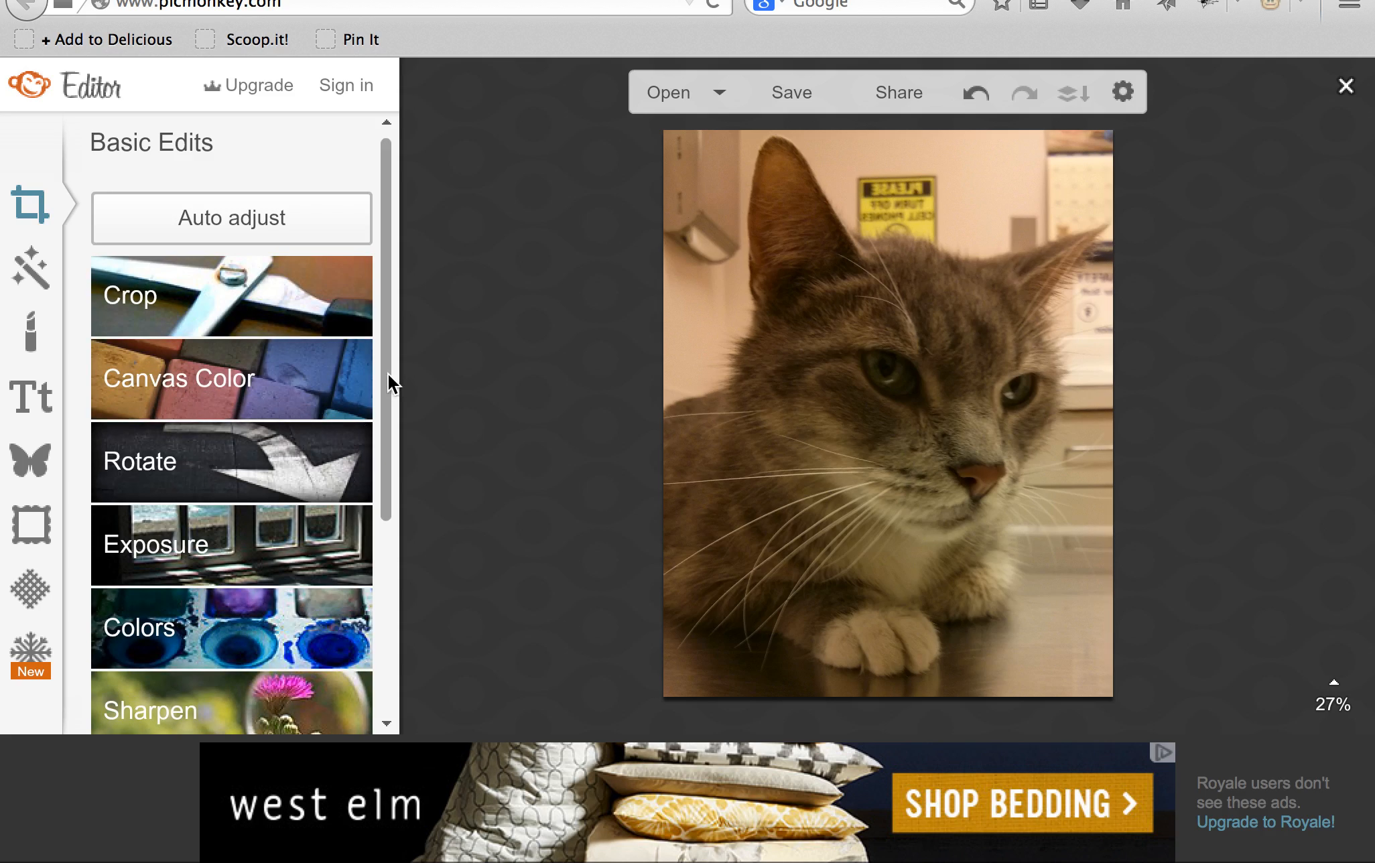
{"action": "left_click_drag", "start_coordinate": [388, 373], "coordinate": [367, 548]}
{"action": "left_click", "coordinate": [332, 434]}
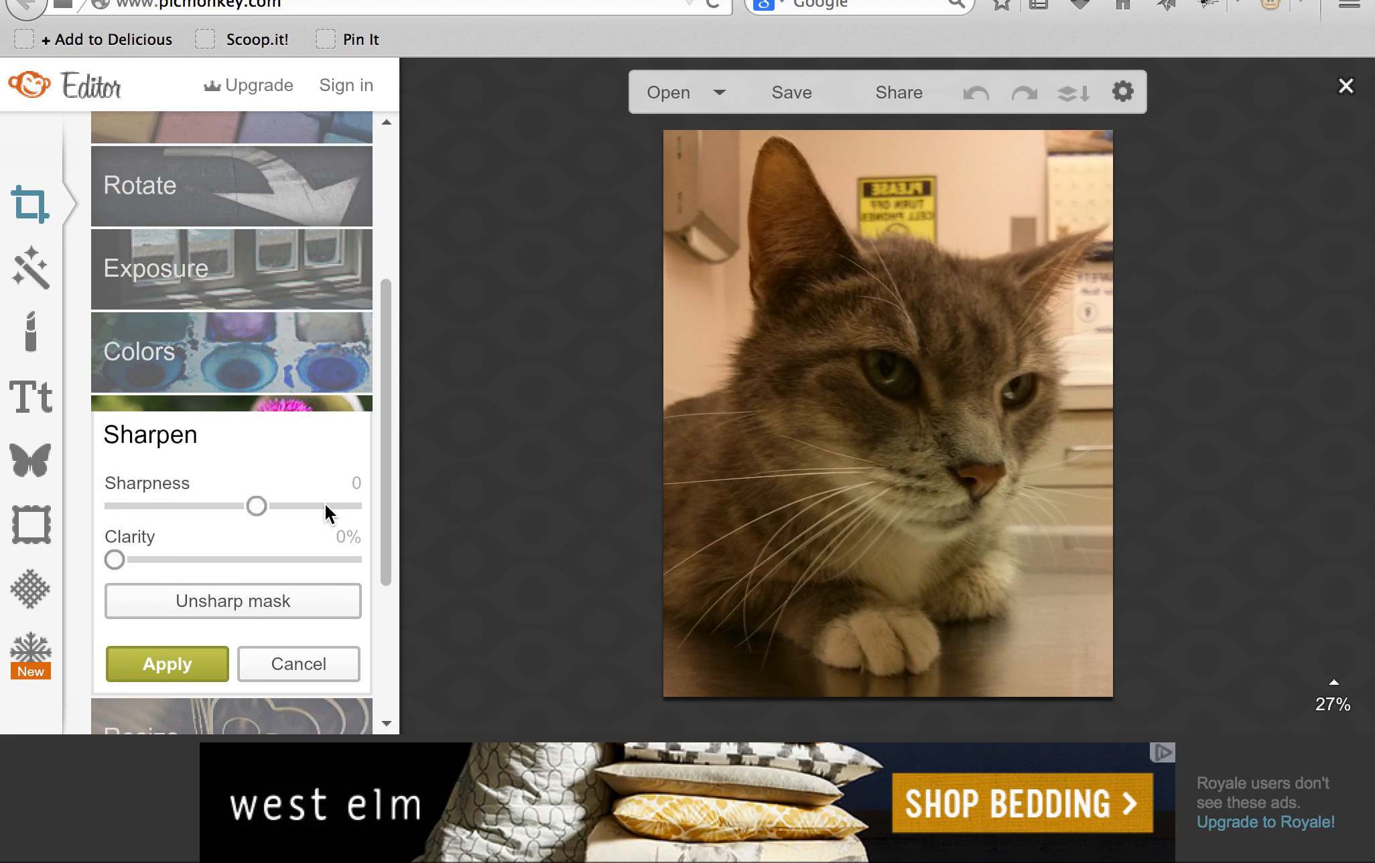
{"action": "left_click", "coordinate": [325, 504]}
{"action": "left_click", "coordinate": [307, 653]}
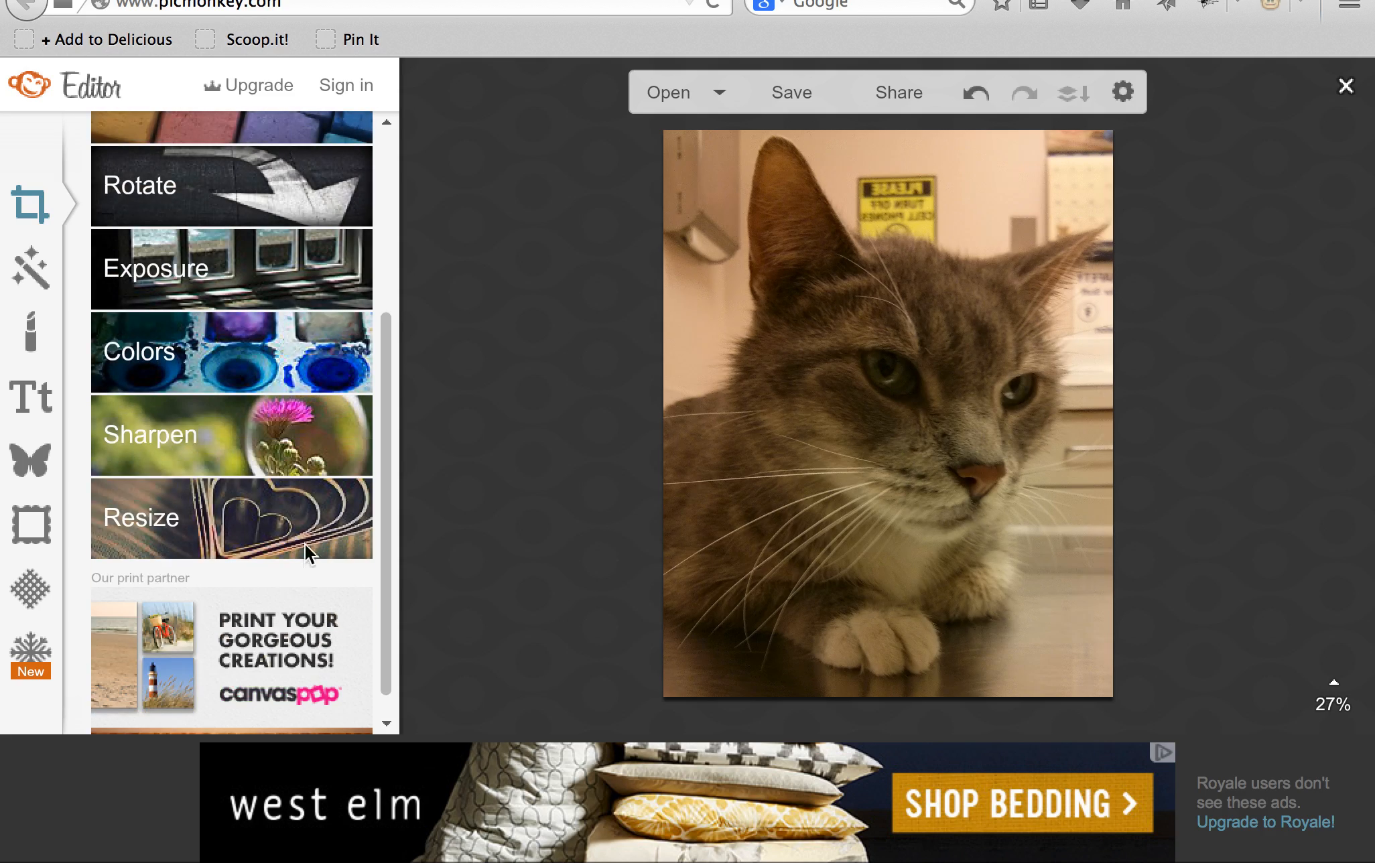
Step: Resize the cat photo to 350 × 500 px without keeping its proportions
{"action": "left_click", "coordinate": [301, 527]}
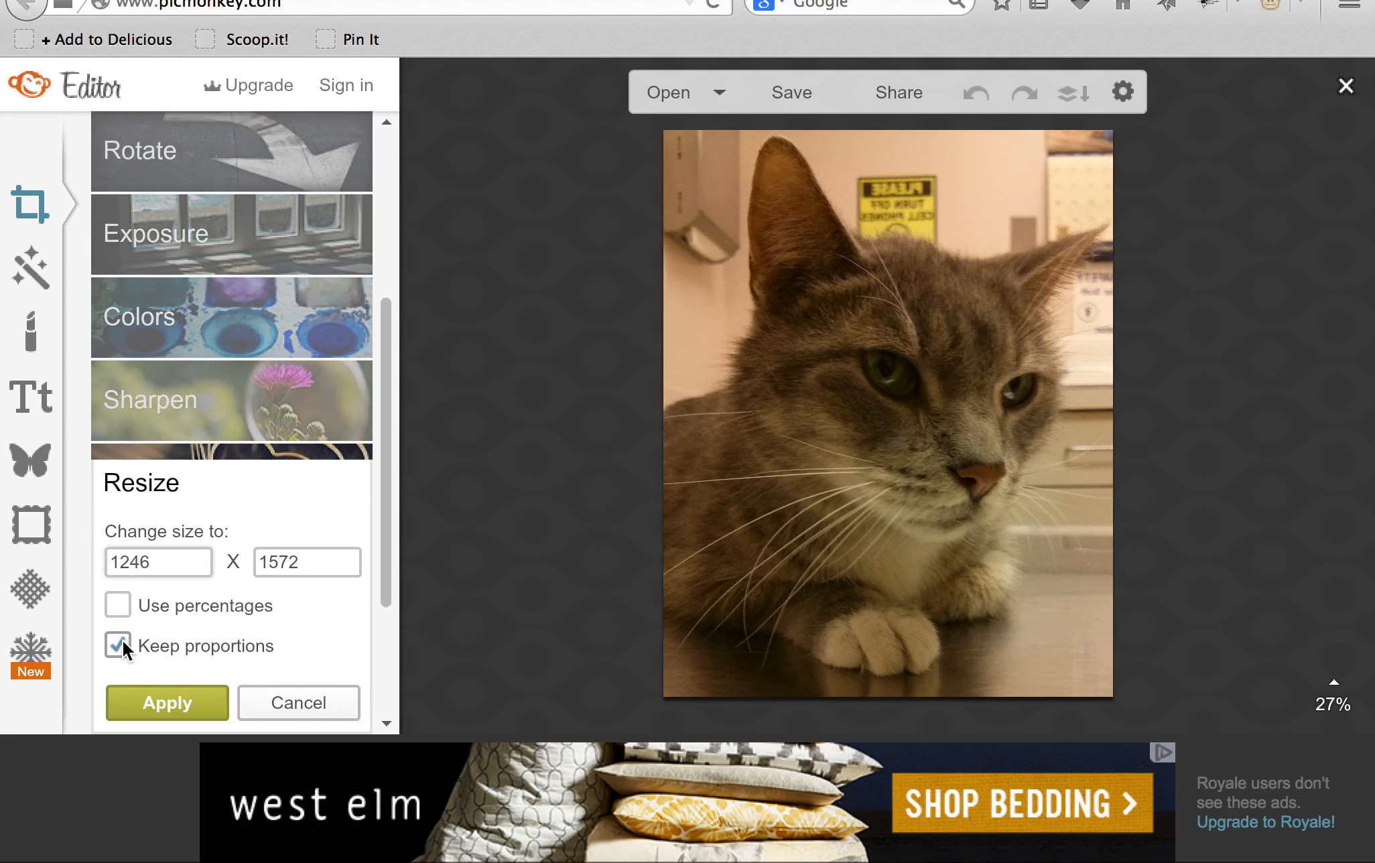
{"action": "left_click", "coordinate": [123, 640]}
{"action": "left_click", "coordinate": [179, 555]}
{"action": "key", "text": "BackSpace"}
{"action": "key", "text": "BackSpace"}
{"action": "key", "text": "BackSpace"}
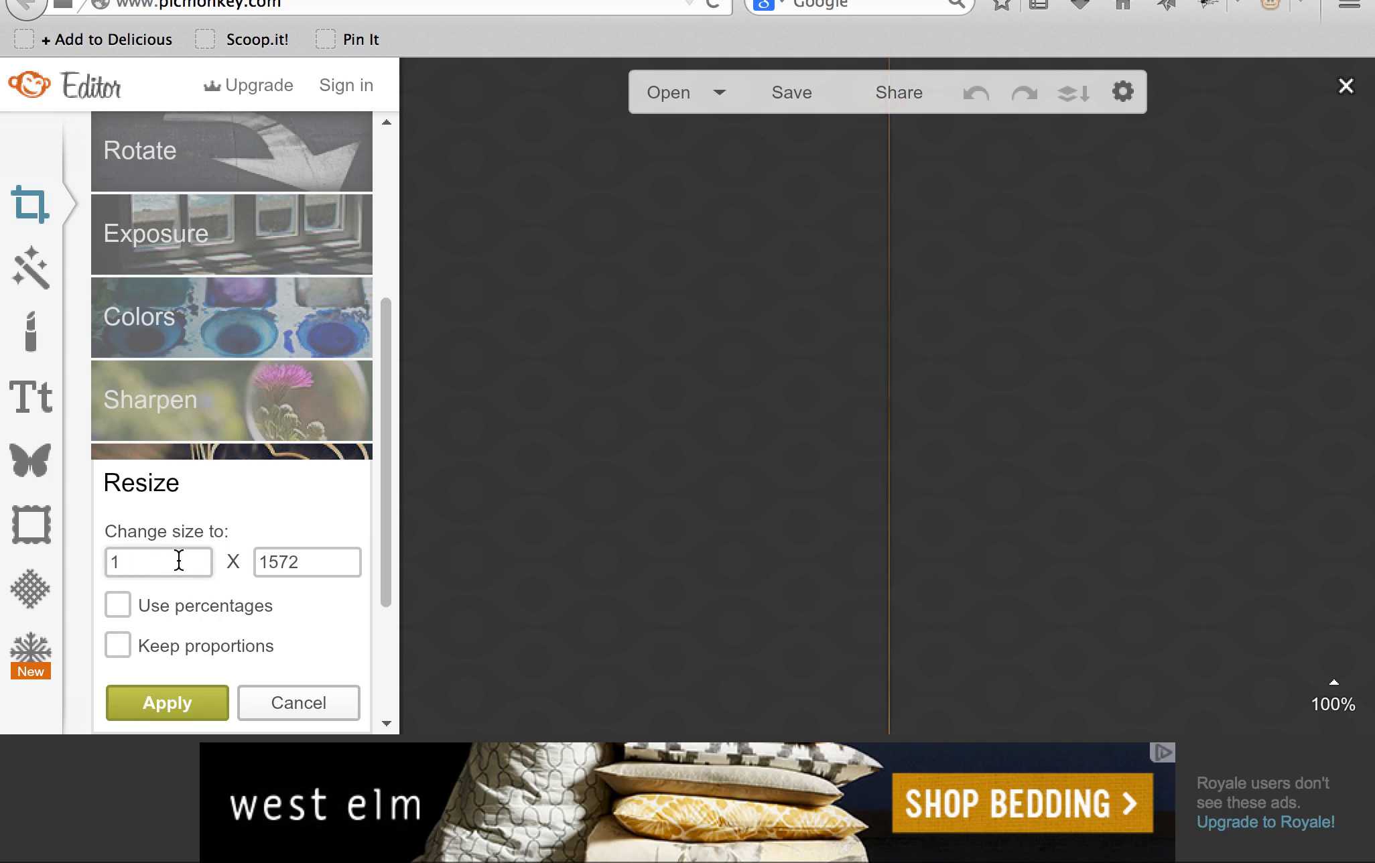
{"action": "key", "text": "BackSpace"}
{"action": "type", "text": "350"}
{"action": "key", "text": "Tab"}
{"action": "type", "text": "500"}
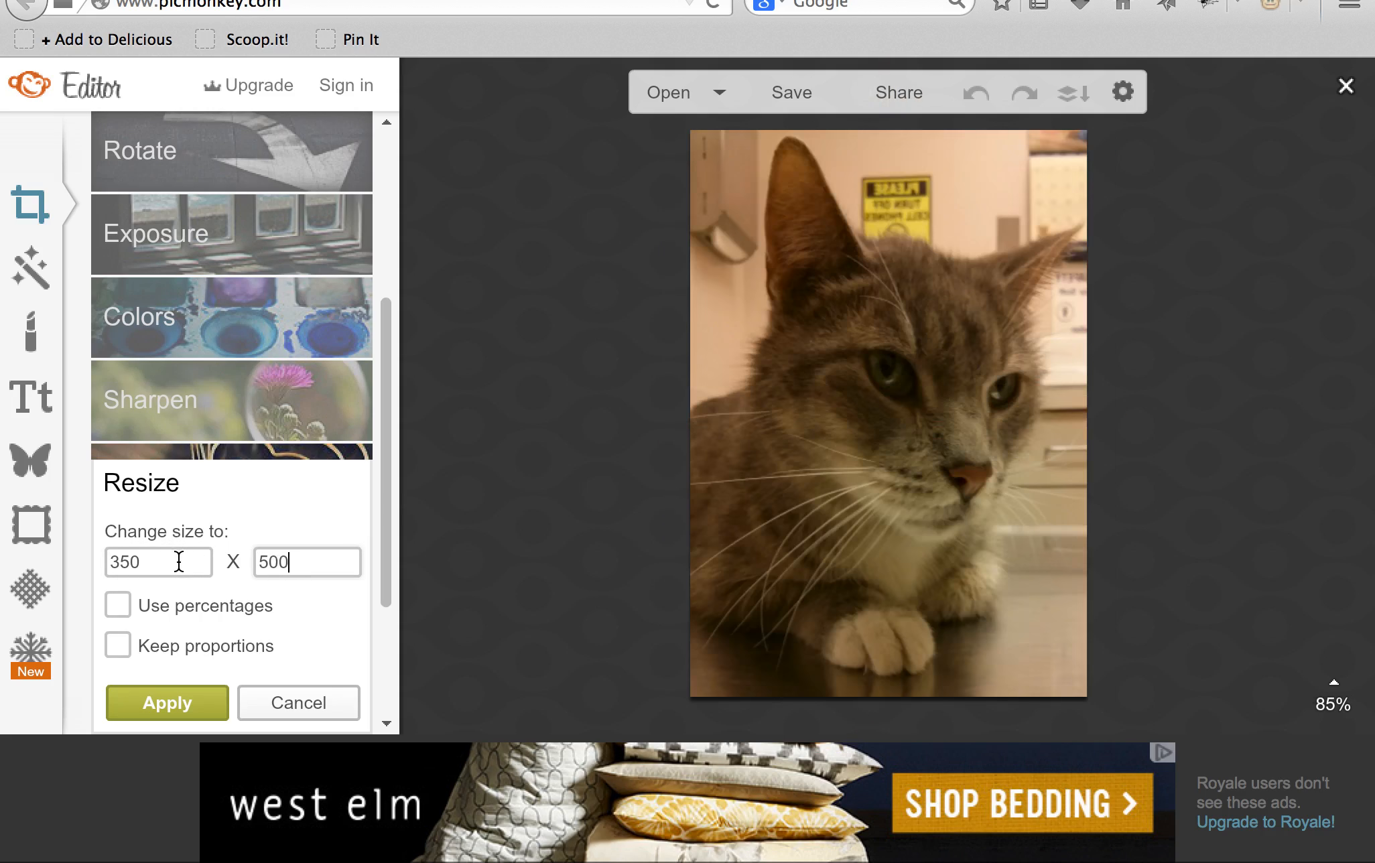
{"action": "left_click", "coordinate": [175, 697]}
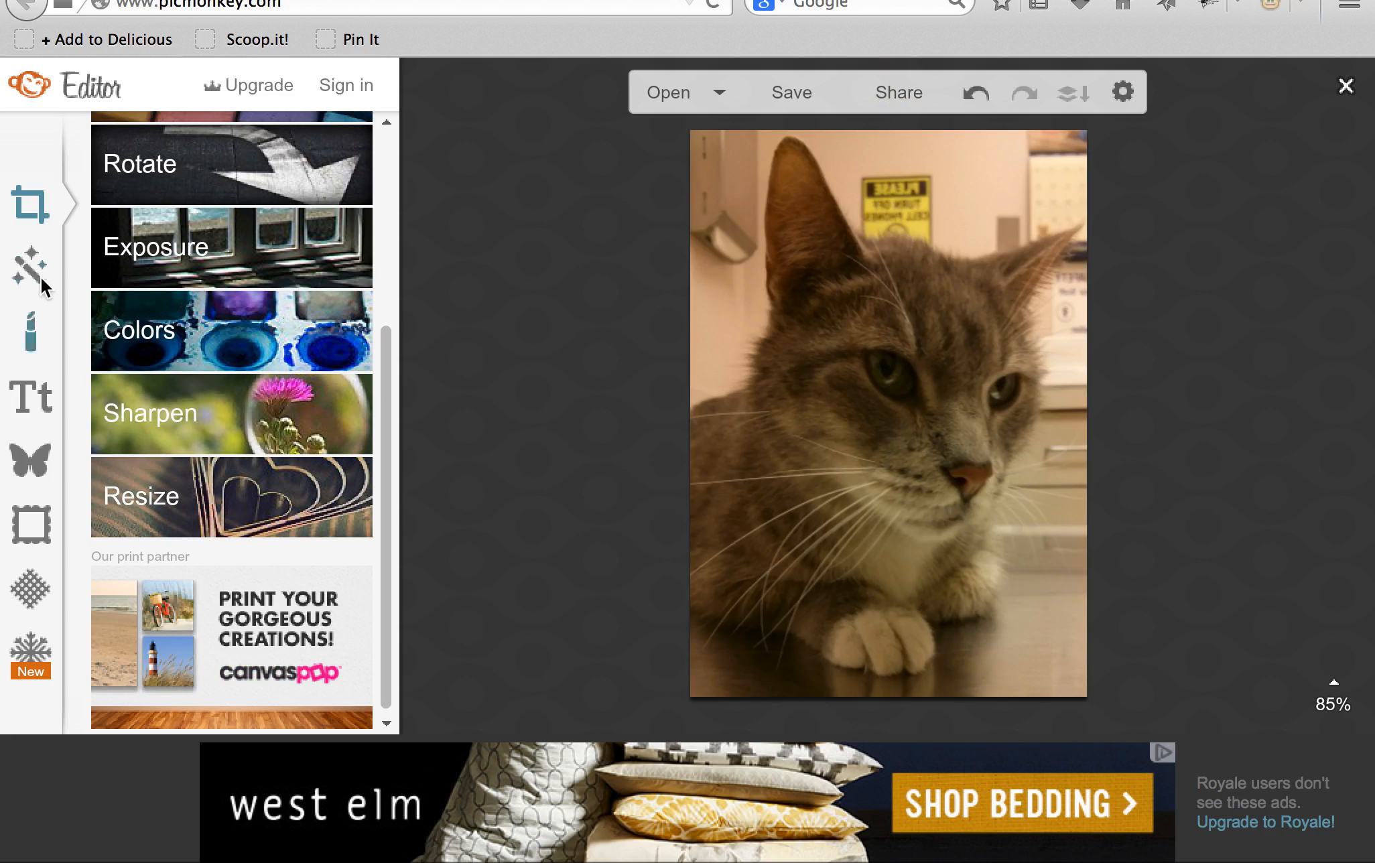
Step: Add a text box to the photo reading "Take Care of"
{"action": "left_click", "coordinate": [29, 395]}
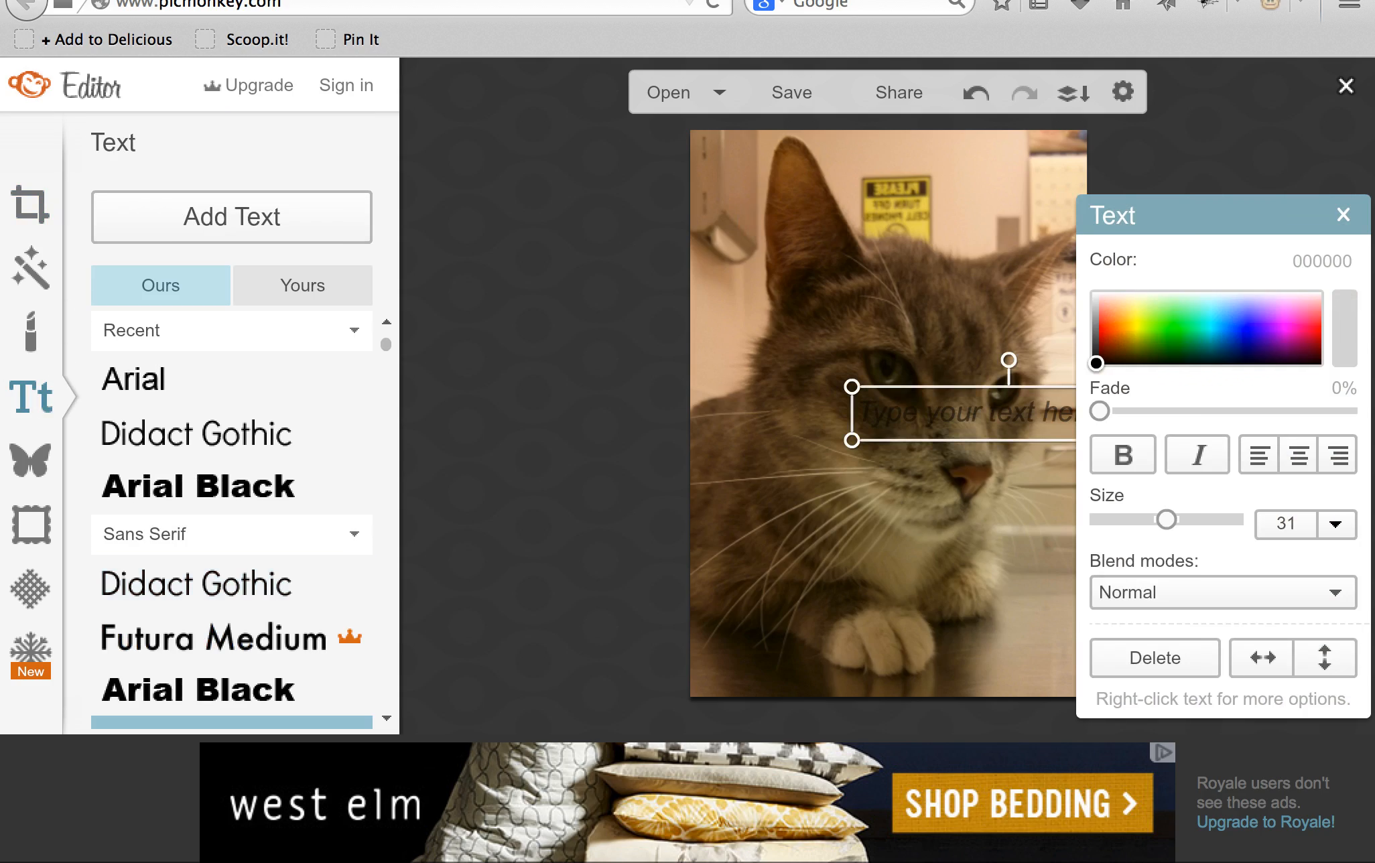
{"action": "left_click", "coordinate": [904, 407]}
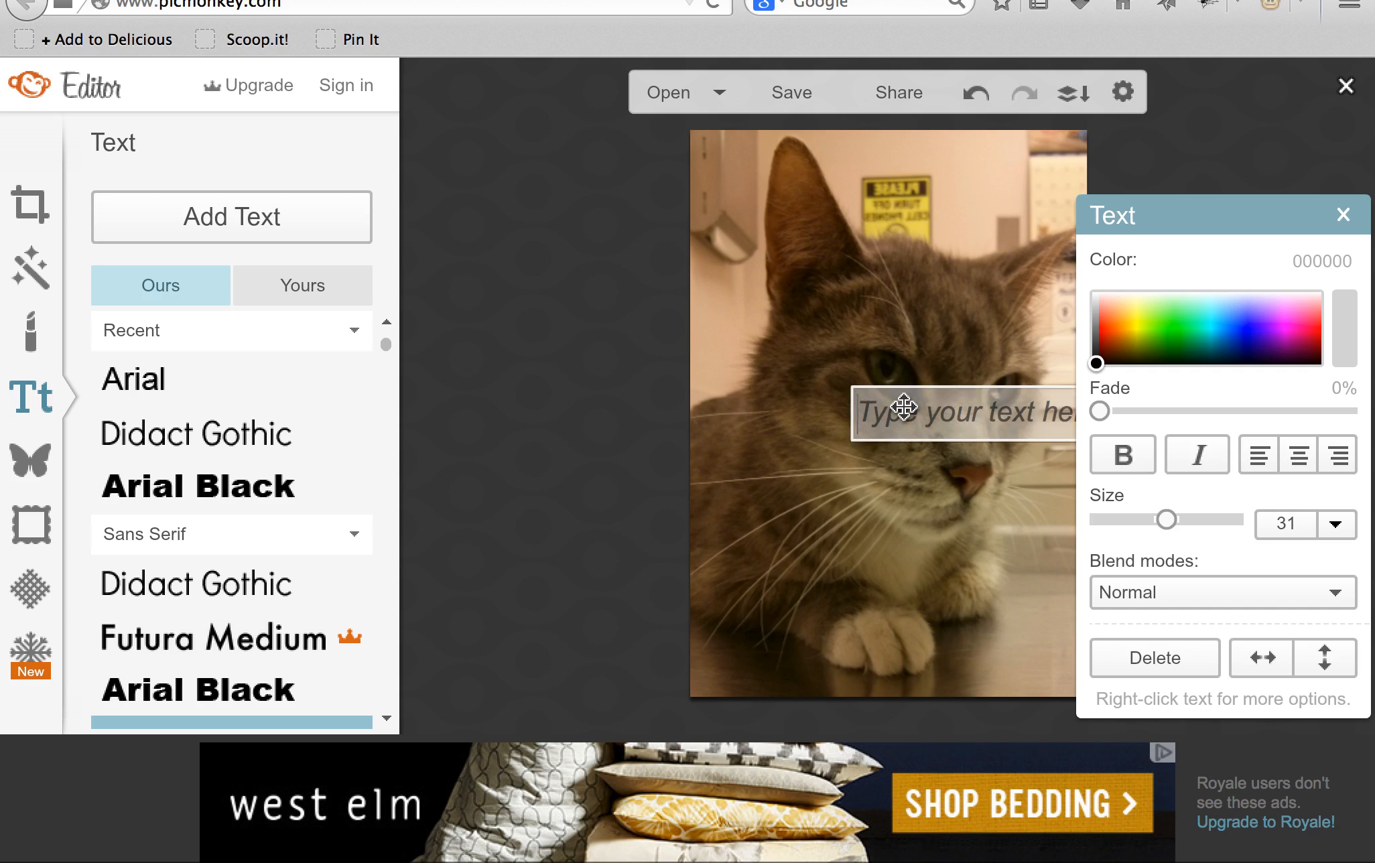
{"action": "type", "text": "Tkae Car"}
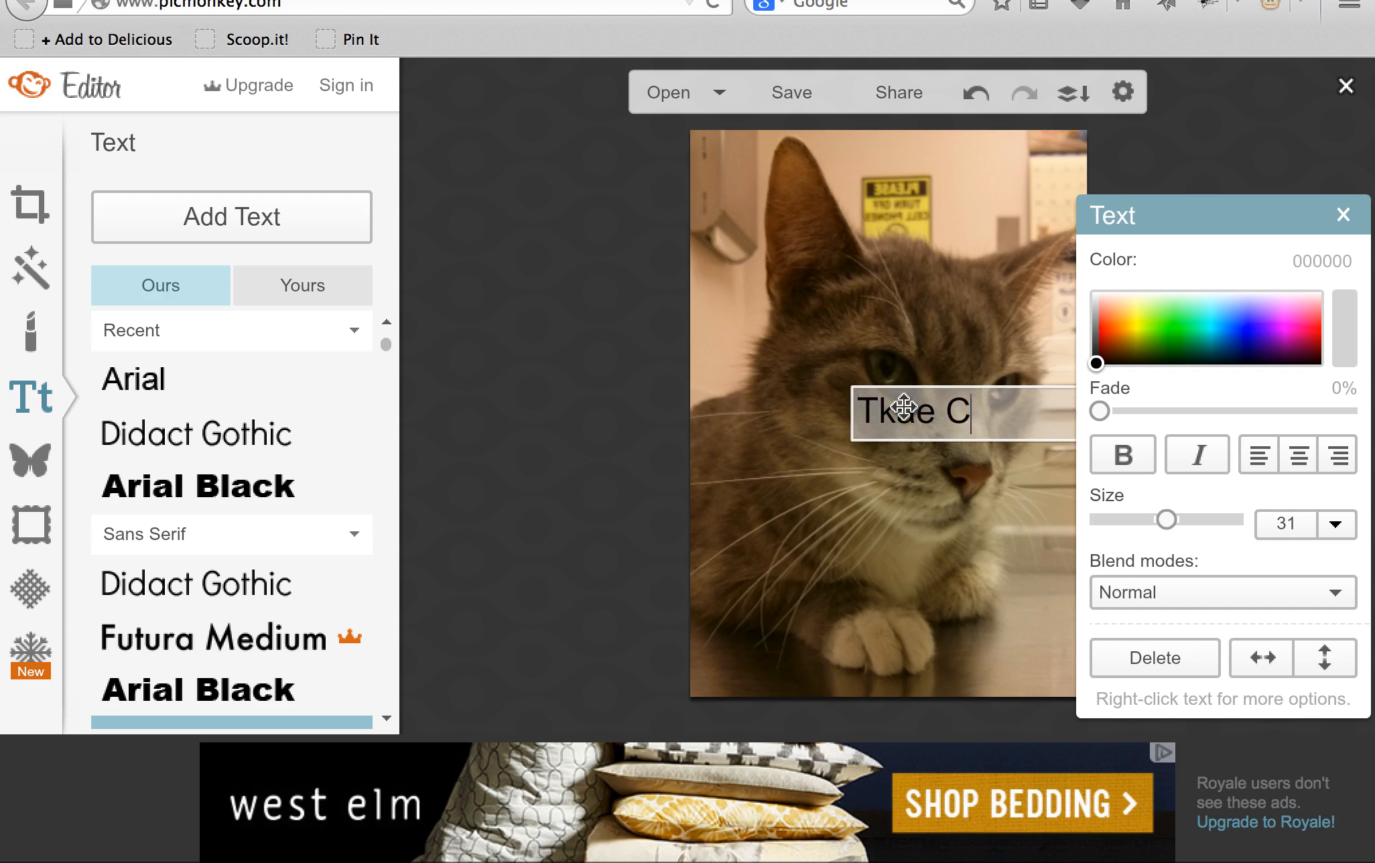
{"action": "key", "text": "BackSpace"}
{"action": "key", "text": "BackSpace"}
{"action": "key", "text": "BackSpace"}
{"action": "key", "text": "BackSpace"}
{"action": "key", "text": "BackSpace"}
{"action": "key", "text": "BackSpace"}
{"action": "key", "text": "BackSpace"}
{"action": "type", "text": "ake Care of"}
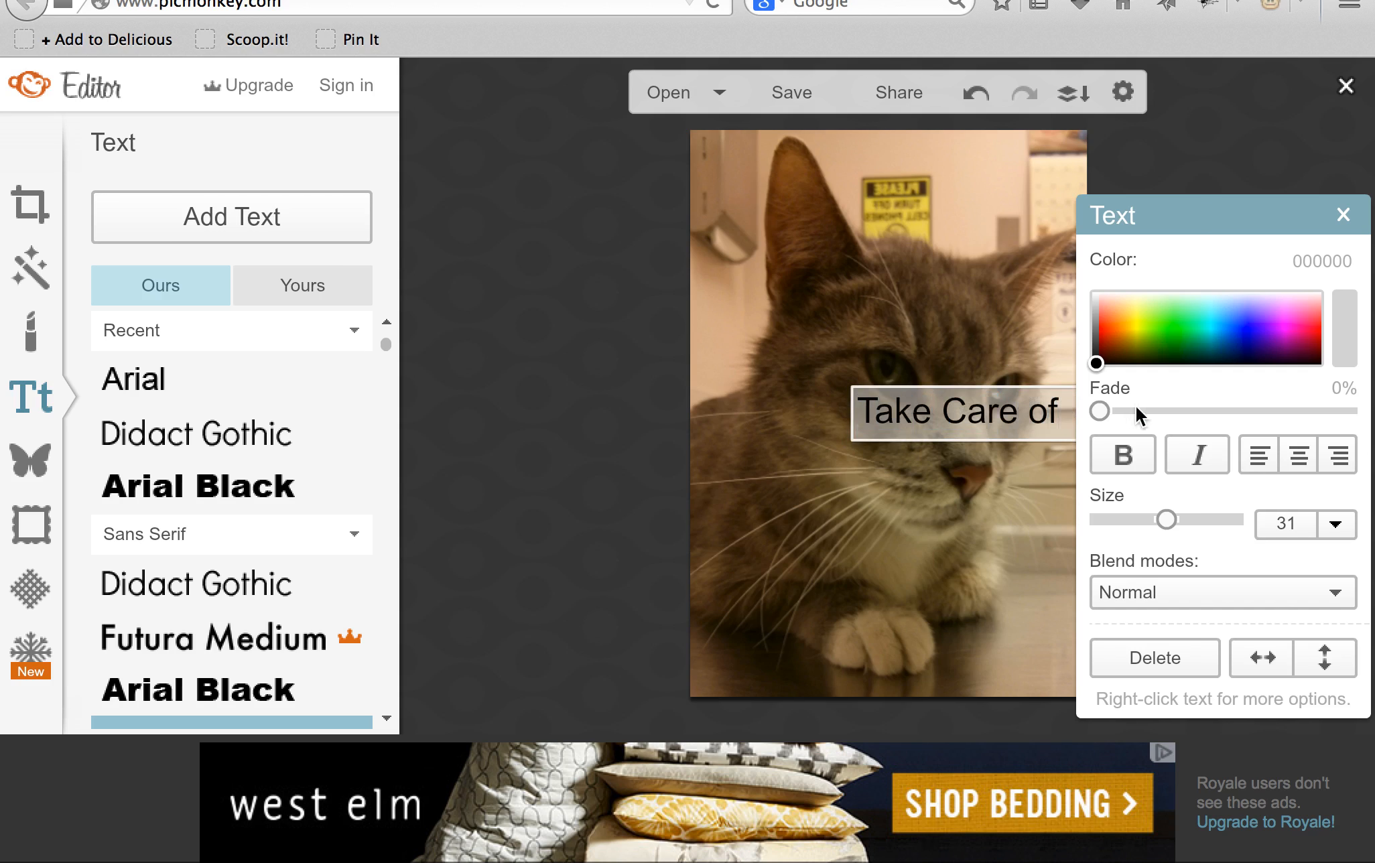
{"action": "left_click", "coordinate": [1002, 389]}
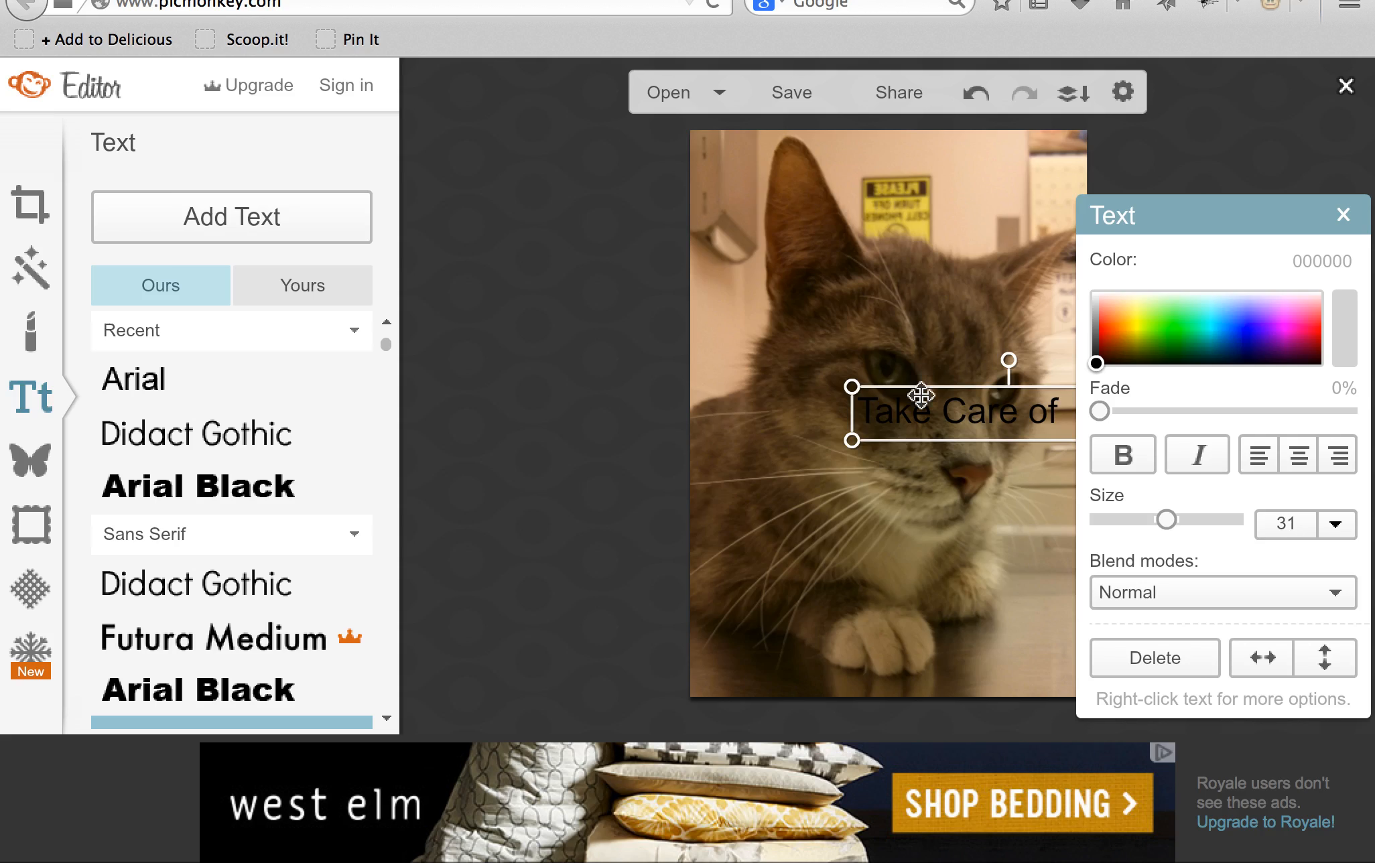
Step: Move the text to the top of the photo, widen its box and complete the wording as "Take Care of Moses"
{"action": "left_click_drag", "start_coordinate": [878, 368], "coordinate": [777, 160]}
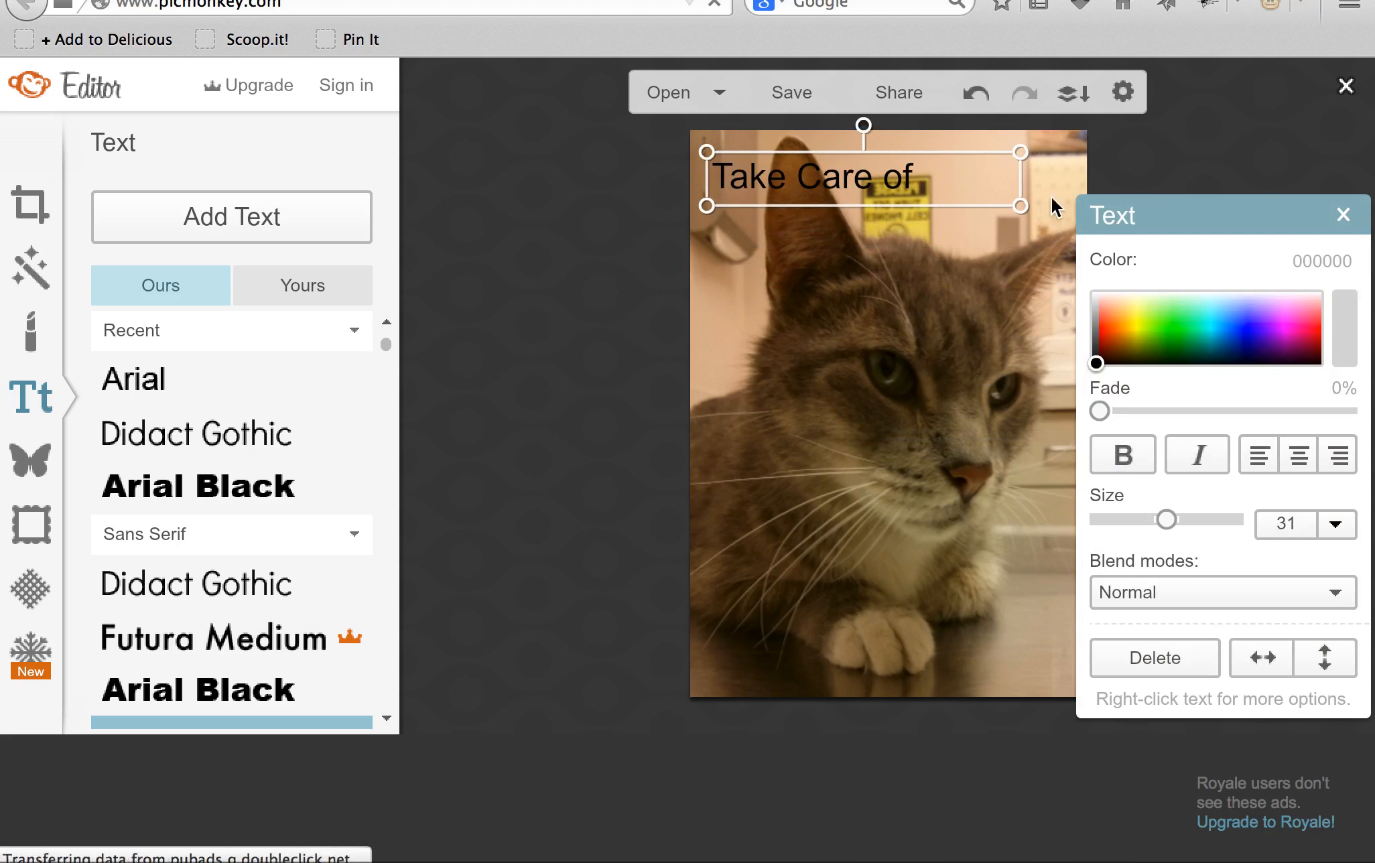
{"action": "left_click_drag", "start_coordinate": [1022, 199], "coordinate": [1066, 200]}
{"action": "left_click", "coordinate": [980, 181]}
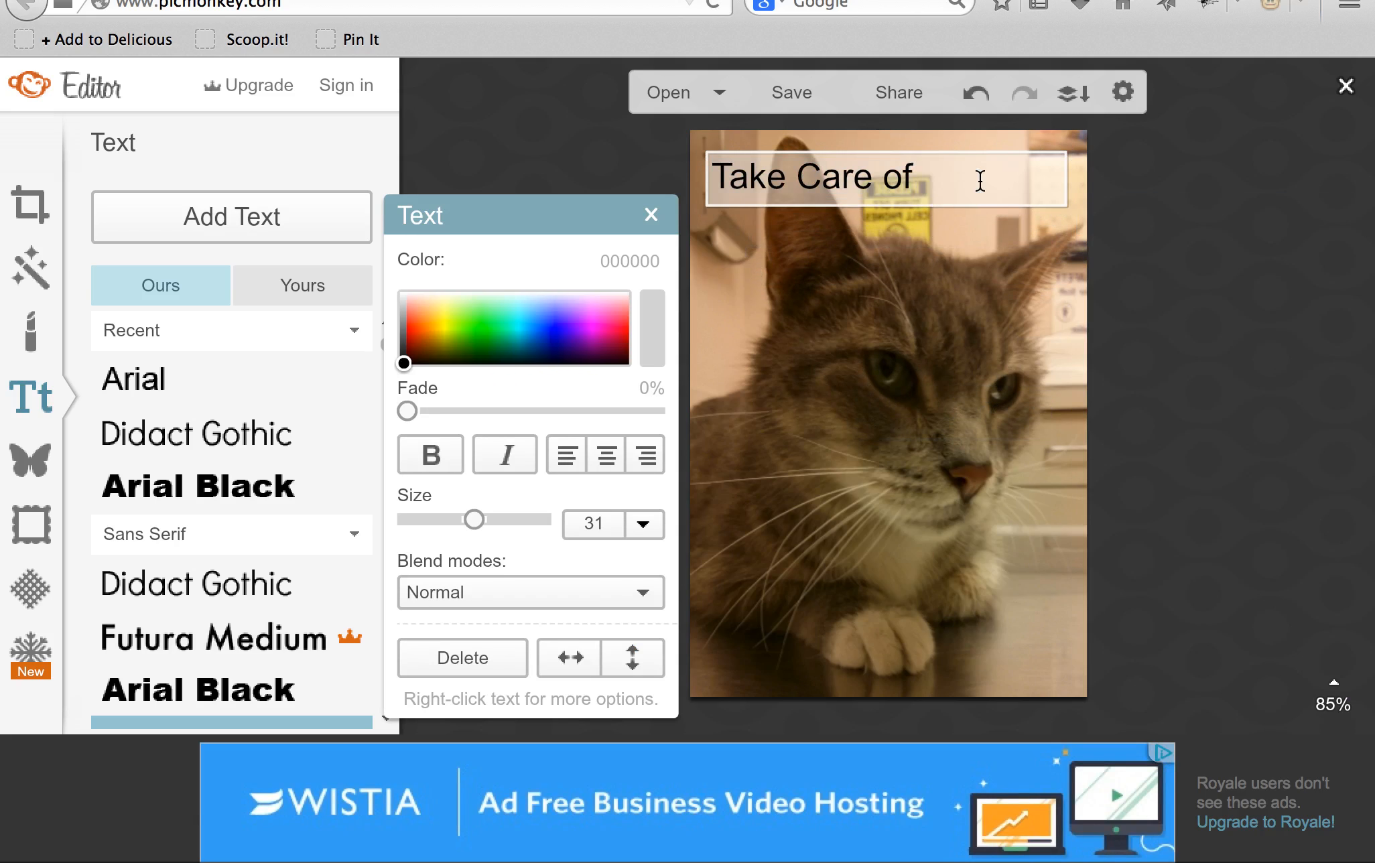
{"action": "type", "text": "Moses"}
Step: Set the font of the "Take Care of Moses" heading to Arial Black
{"action": "key", "text": "super+a"}
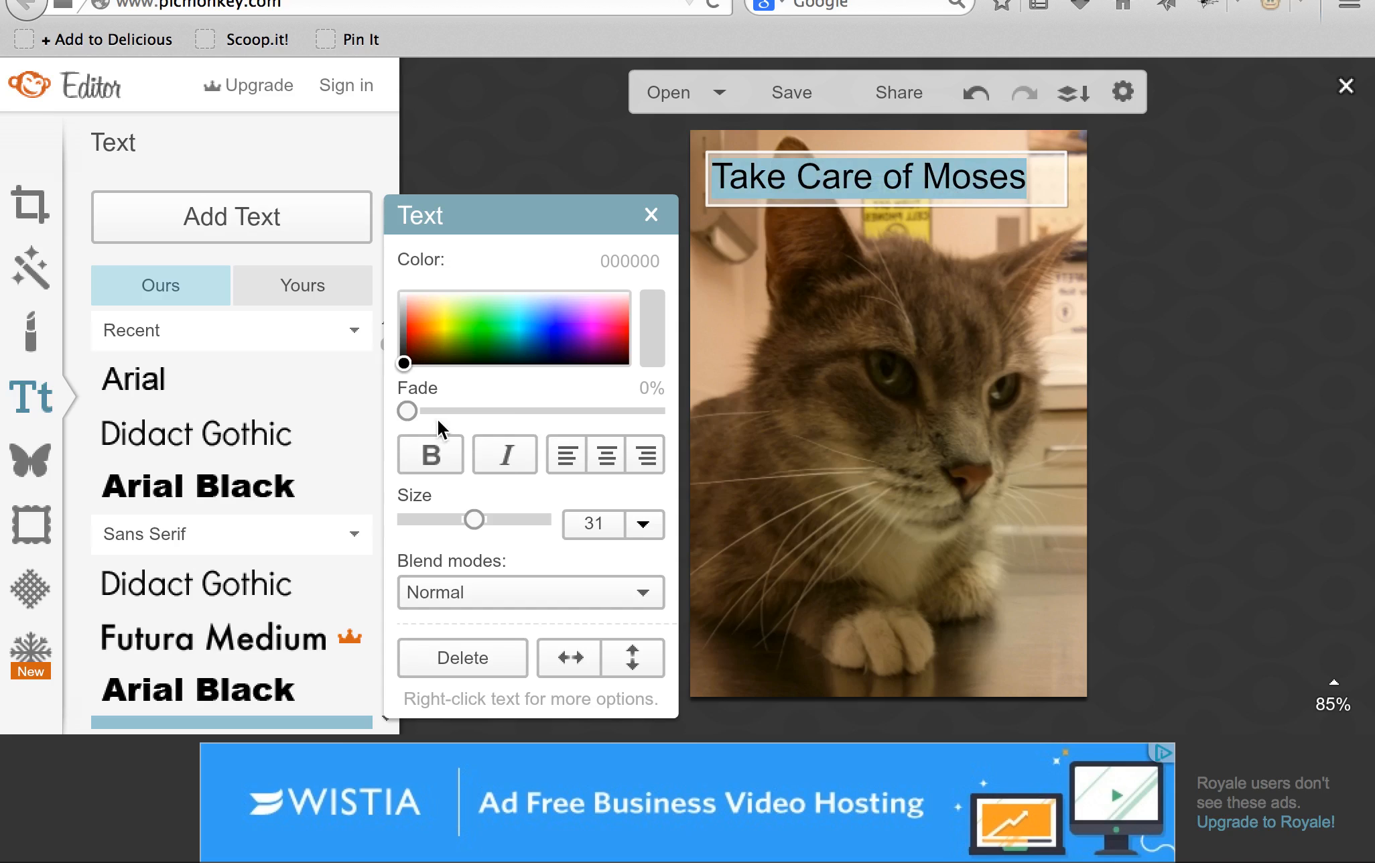
{"action": "left_click", "coordinate": [241, 479]}
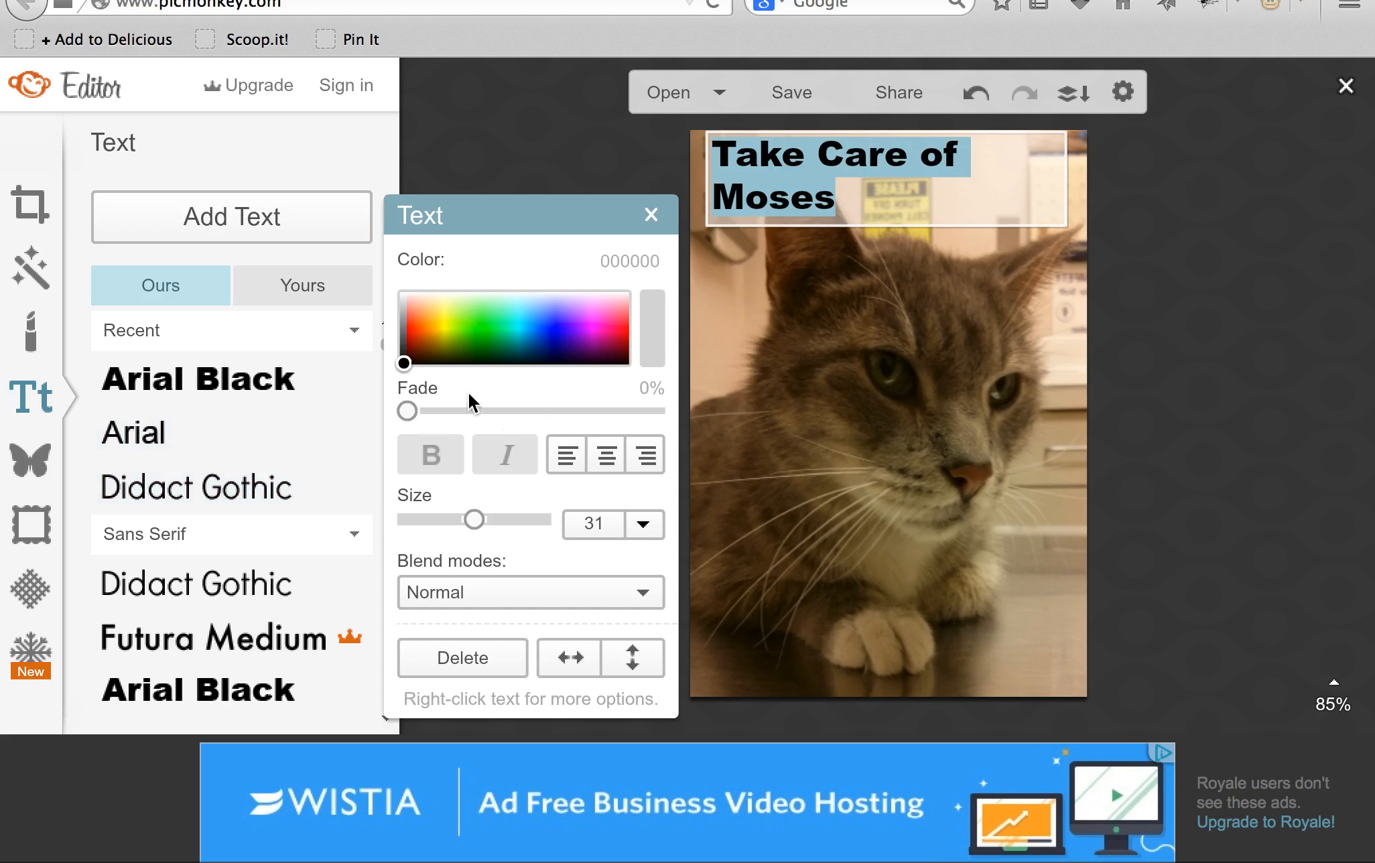
{"action": "left_click", "coordinate": [904, 194]}
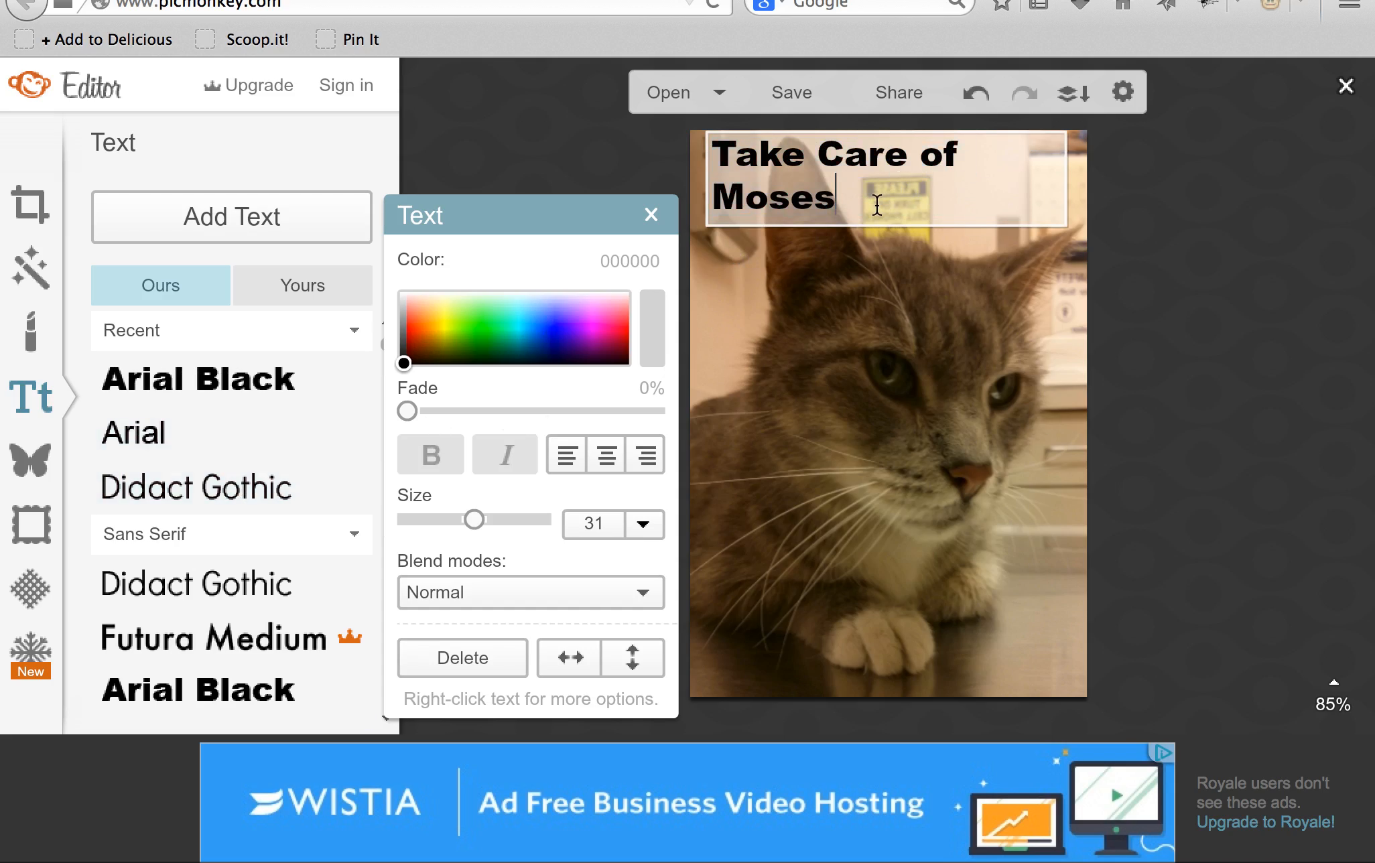
Step: Set the "Take Care of Moses" heading's size to 25 and center-align it within its box
{"action": "triple_click", "coordinate": [876, 204]}
{"action": "left_click", "coordinate": [642, 524]}
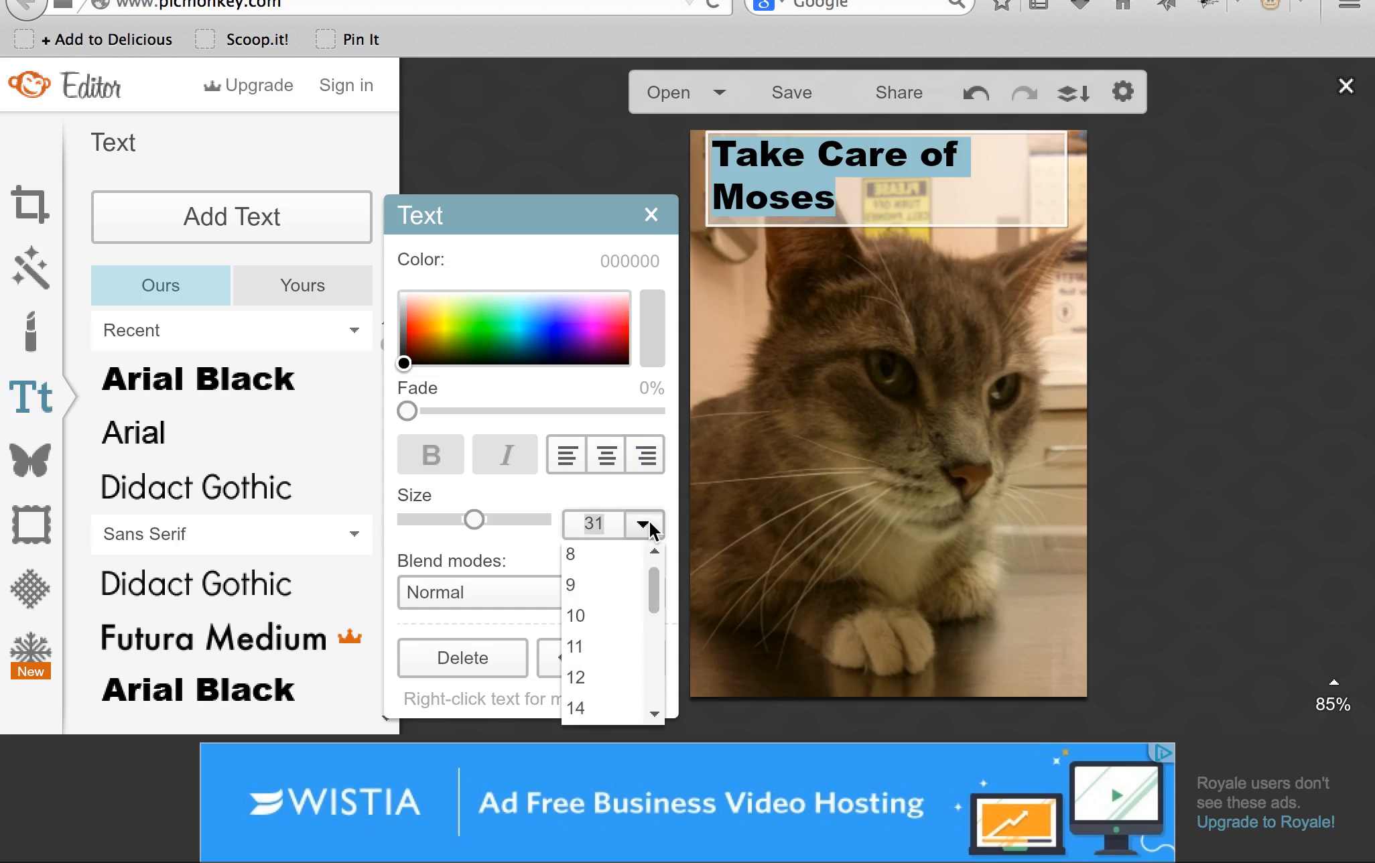
{"action": "left_click_drag", "start_coordinate": [654, 600], "coordinate": [651, 697]}
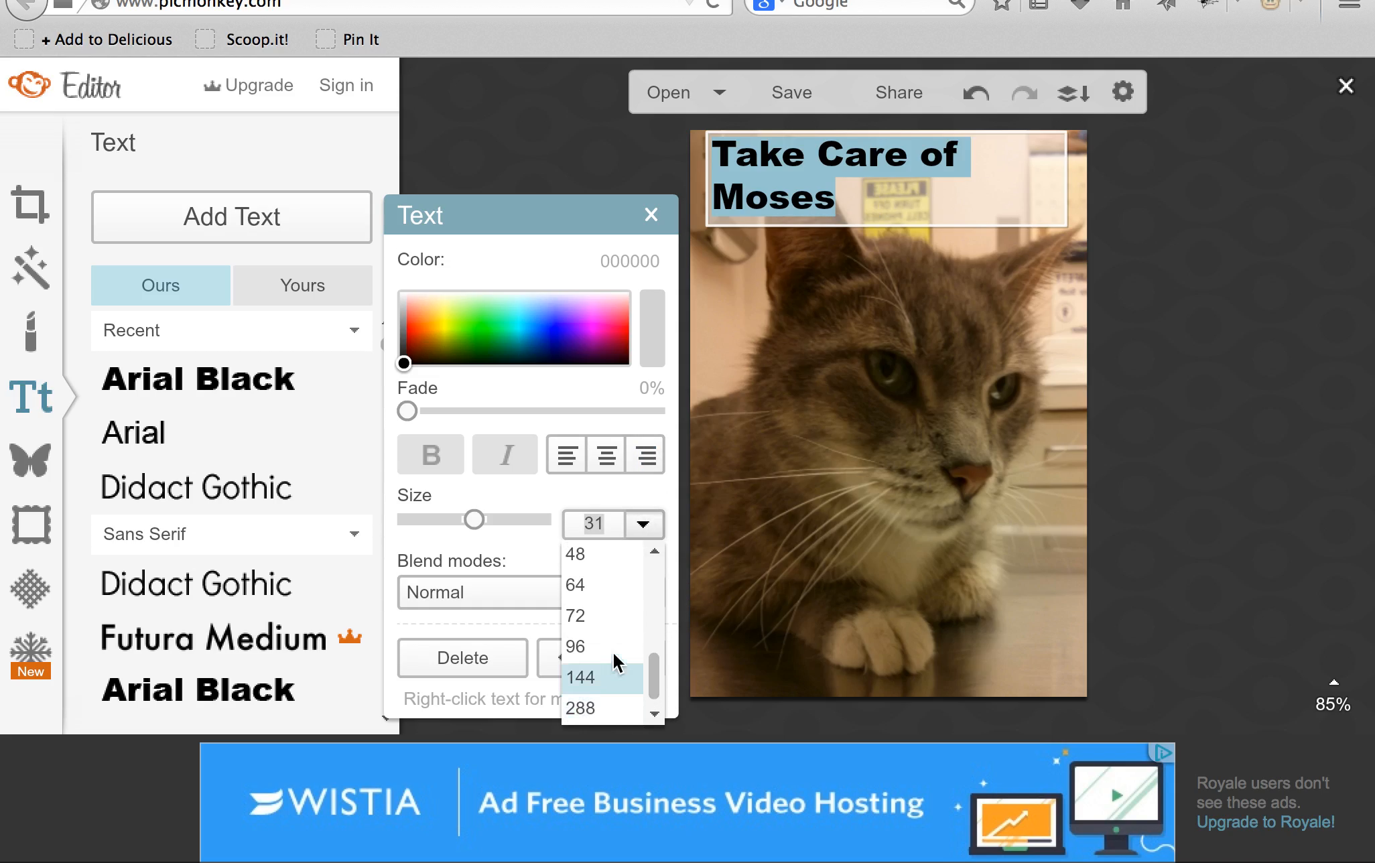
{"action": "left_click", "coordinate": [617, 524]}
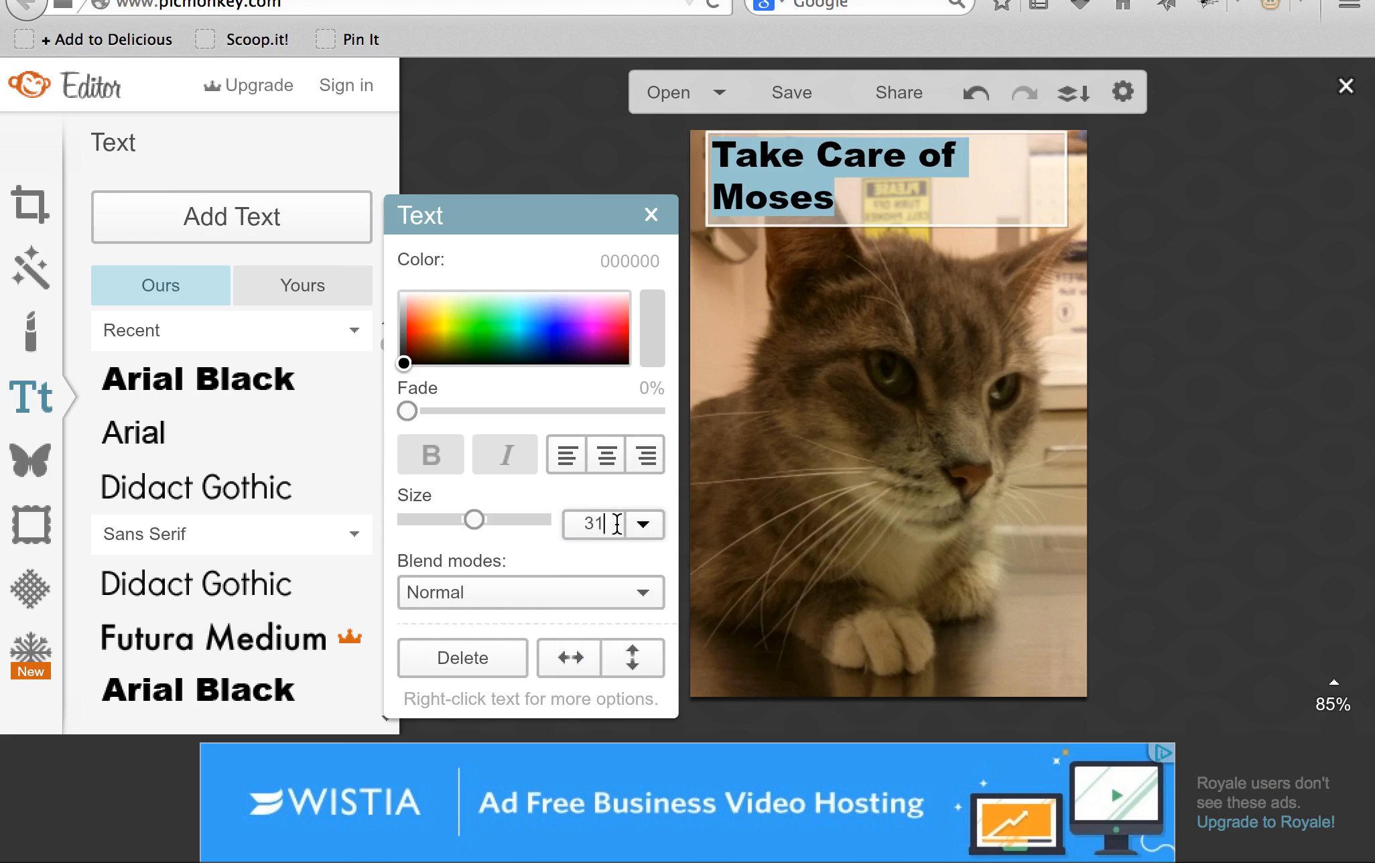
{"action": "key", "text": "BackSpace"}
{"action": "key", "text": "BackSpace"}
{"action": "type", "text": "25"}
{"action": "key", "text": "Return"}
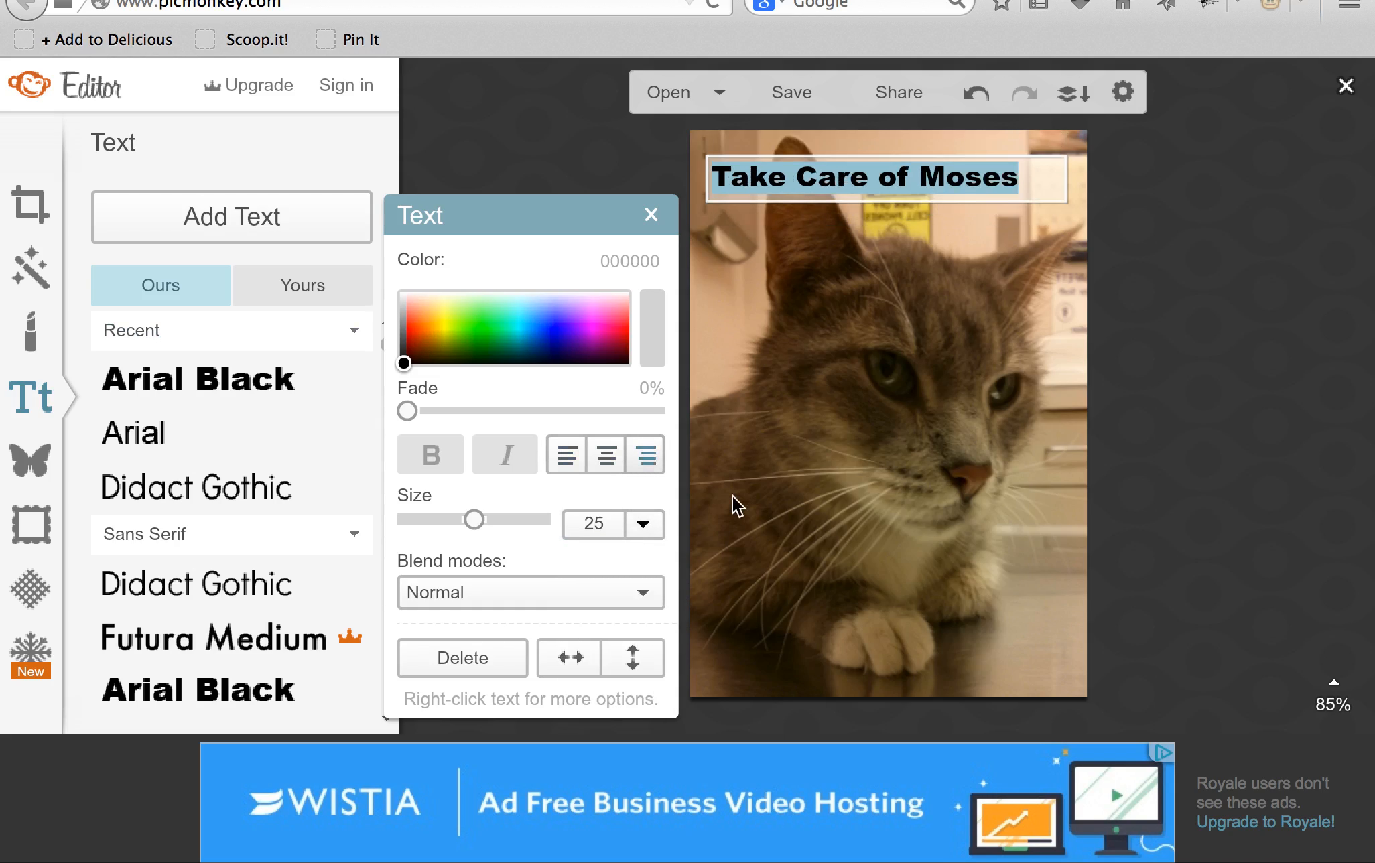
{"action": "left_click", "coordinate": [756, 384]}
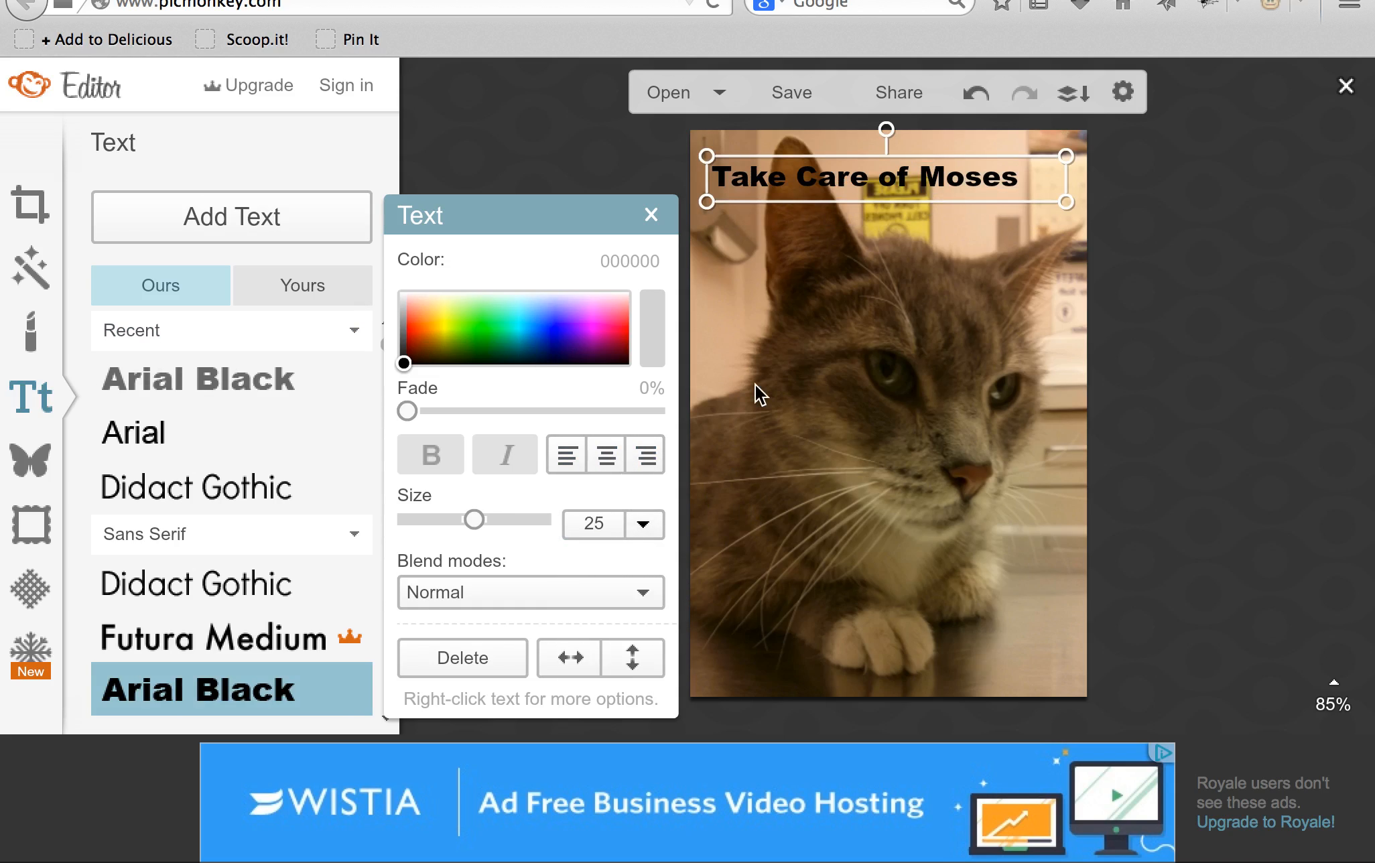
{"action": "left_click", "coordinate": [601, 455]}
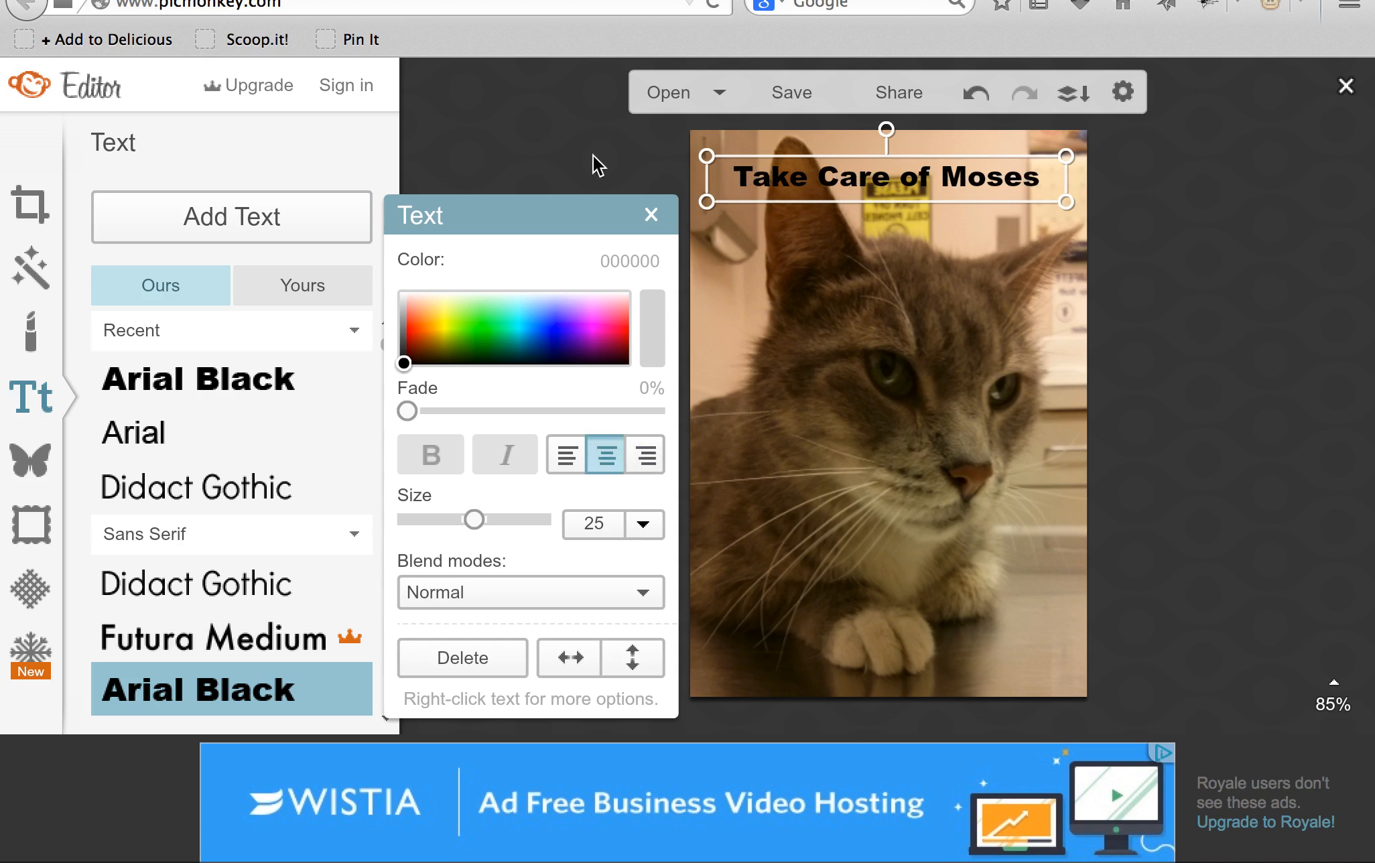
{"action": "left_click", "coordinate": [624, 161]}
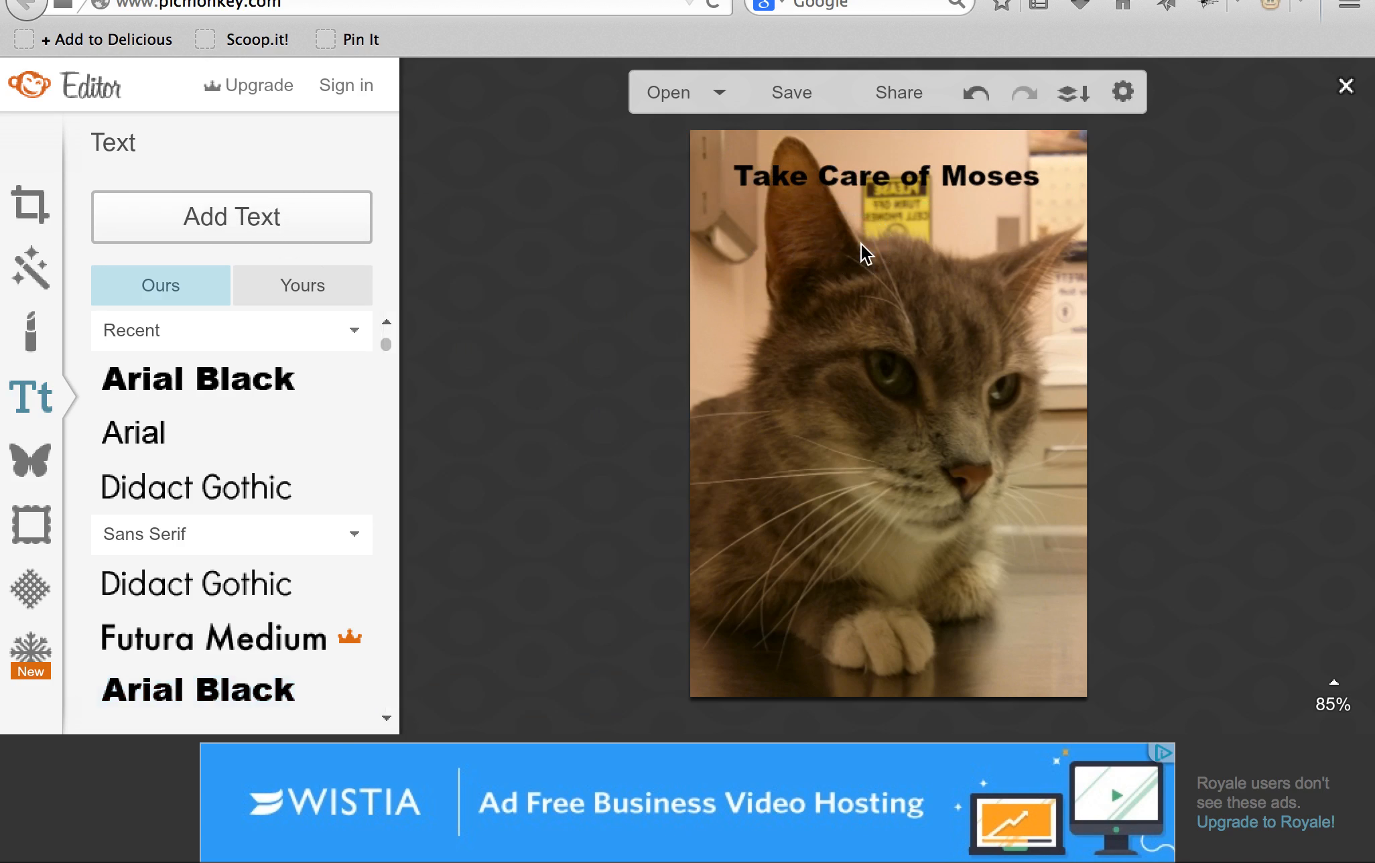
Step: Add a second text box over the cat photo reading "With Your Donation"
{"action": "left_click", "coordinate": [317, 228]}
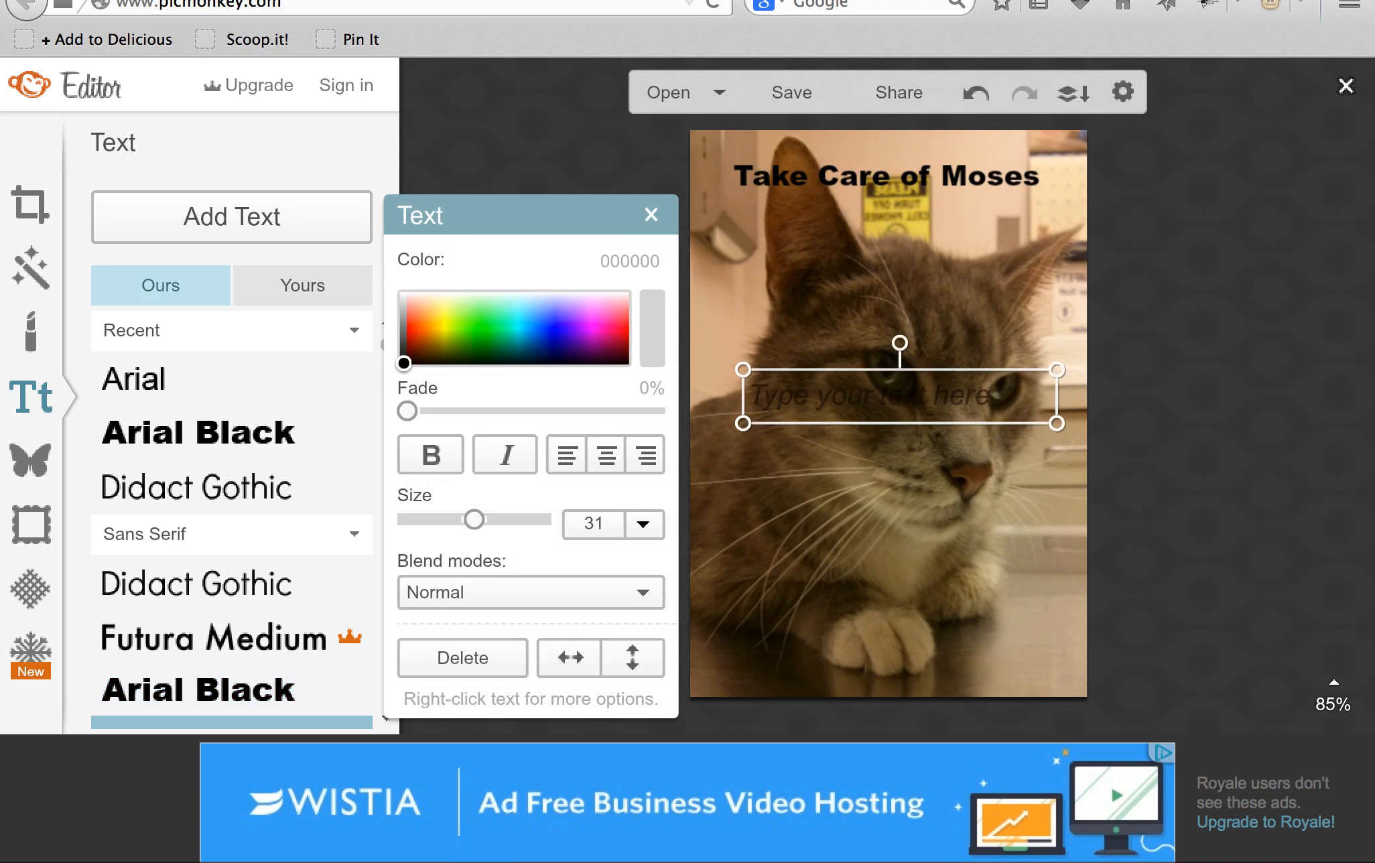
{"action": "left_click", "coordinate": [813, 385]}
{"action": "type", "text": "With"}
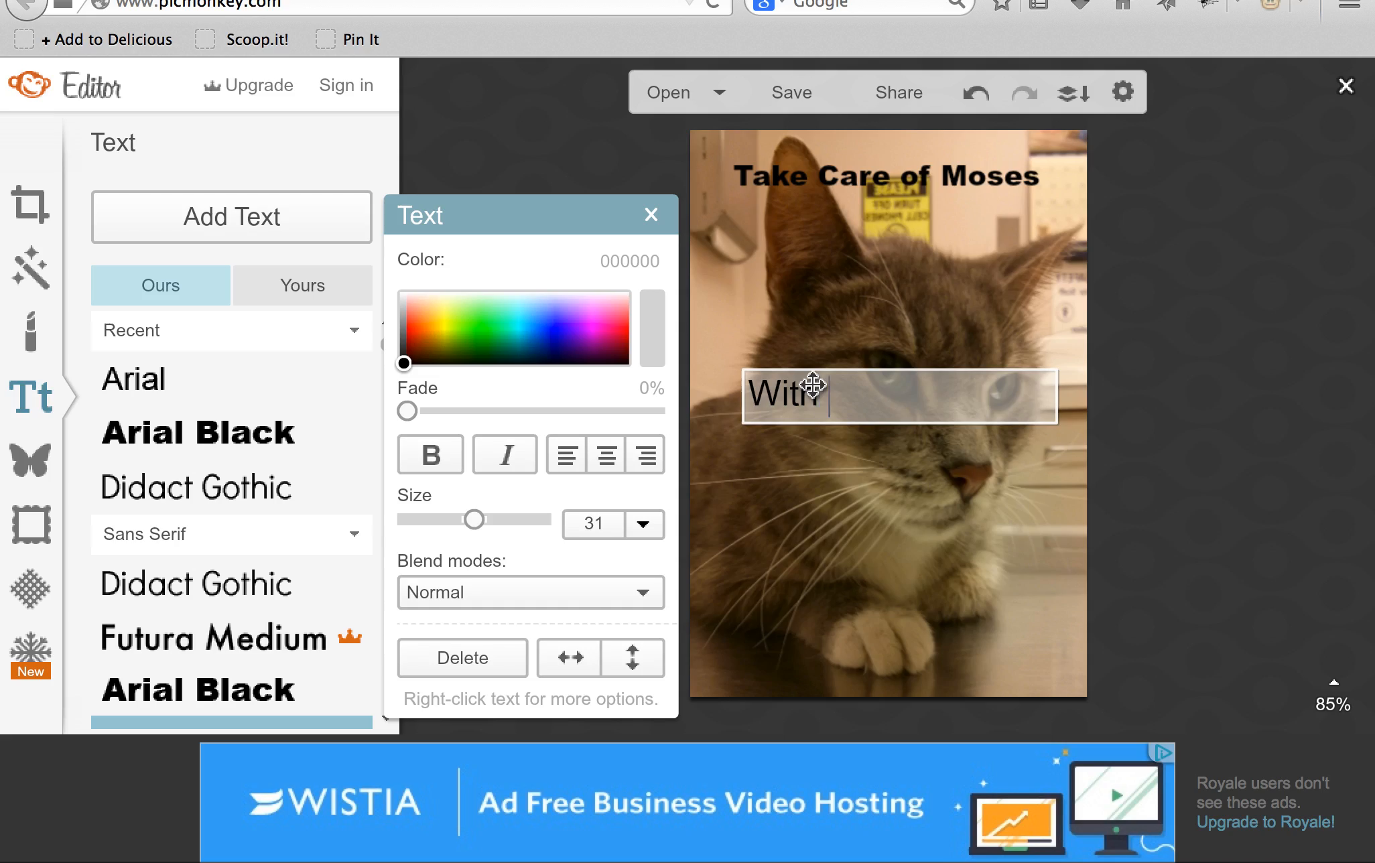
{"action": "type", "text": " Your Donation"}
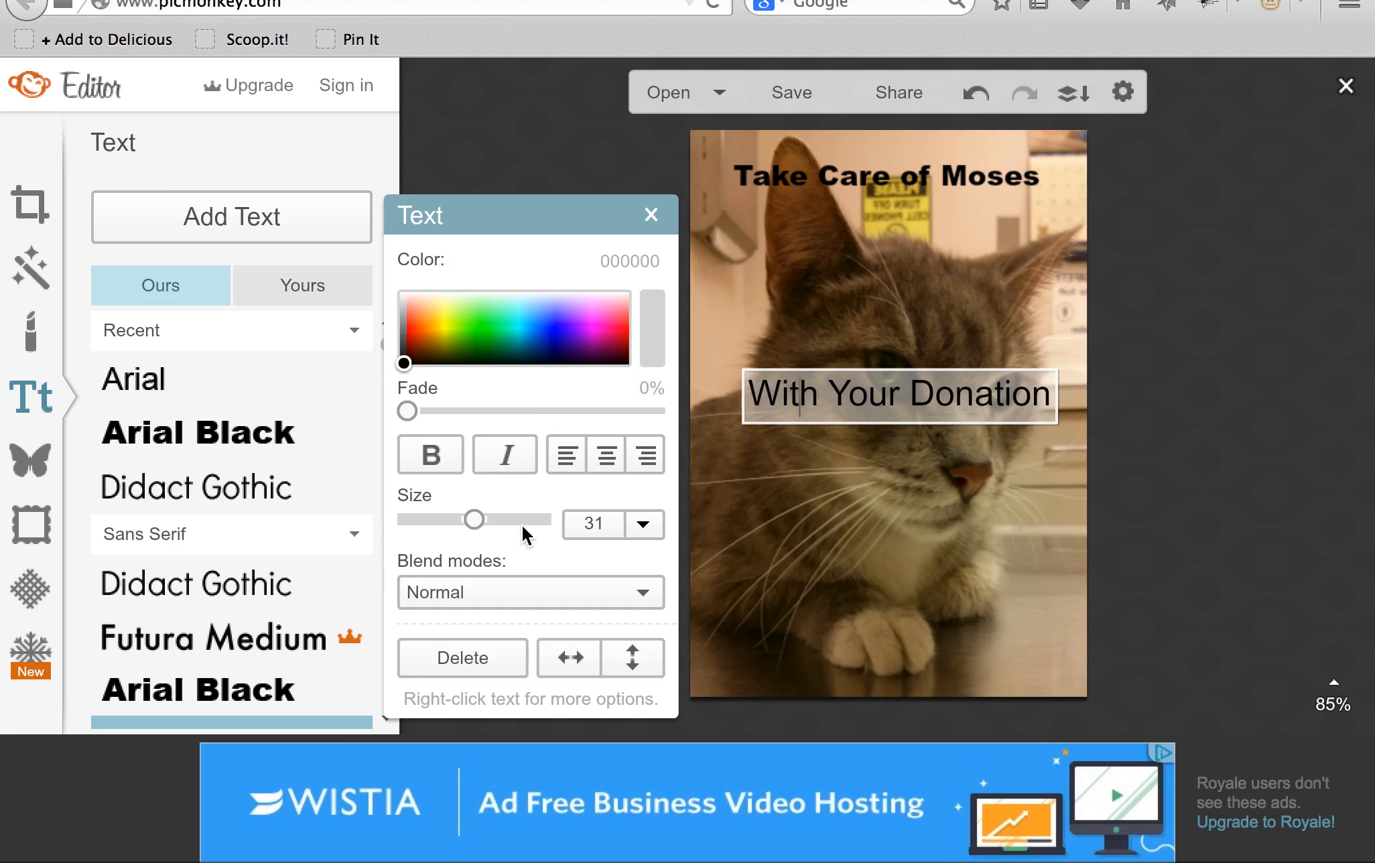
Step: Center-align the "With Your Donation" text and set its font to Arial Black
{"action": "left_click", "coordinate": [605, 454]}
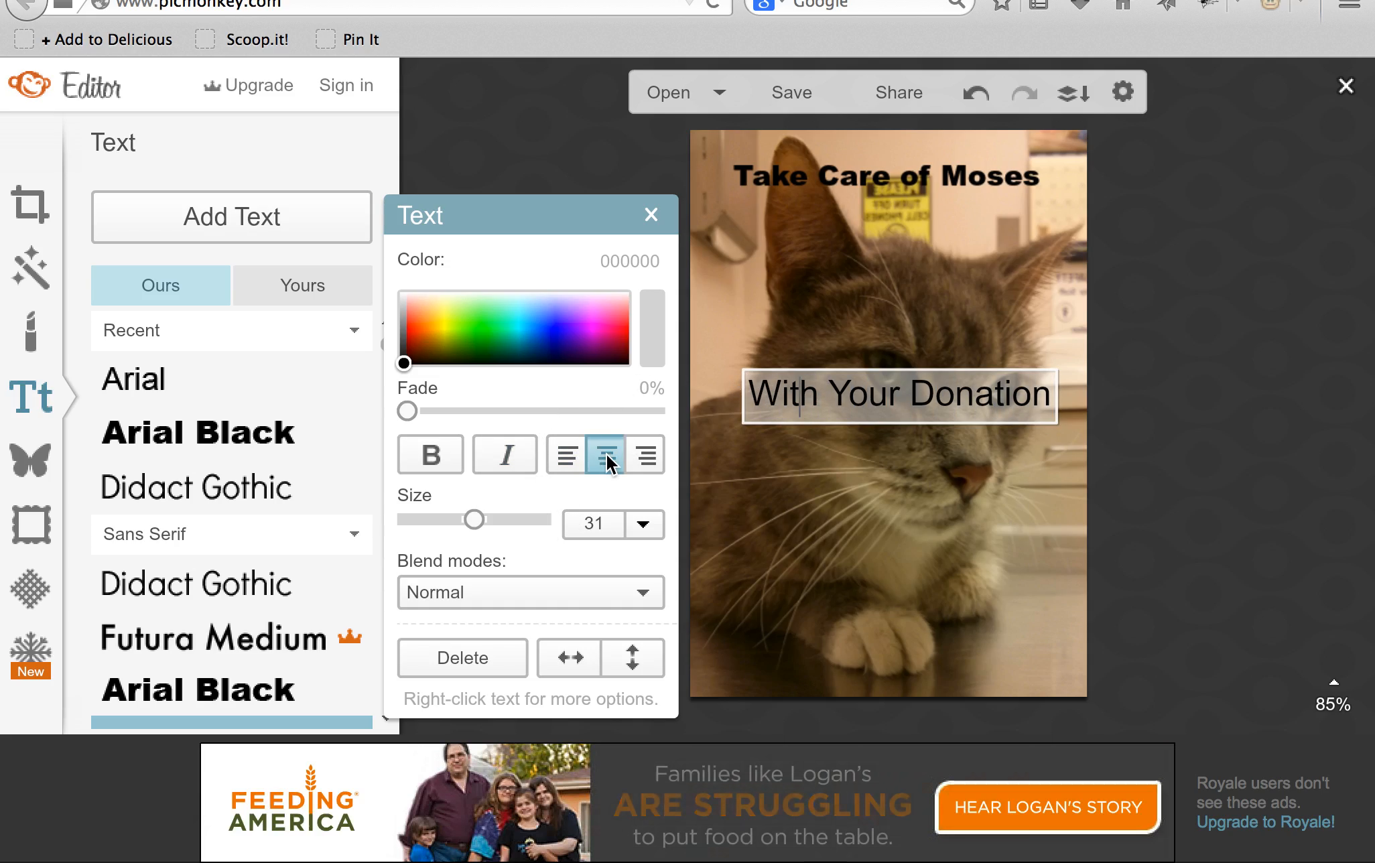
{"action": "double_click", "coordinate": [845, 387]}
{"action": "left_click", "coordinate": [844, 388]}
{"action": "triple_click", "coordinate": [845, 388]}
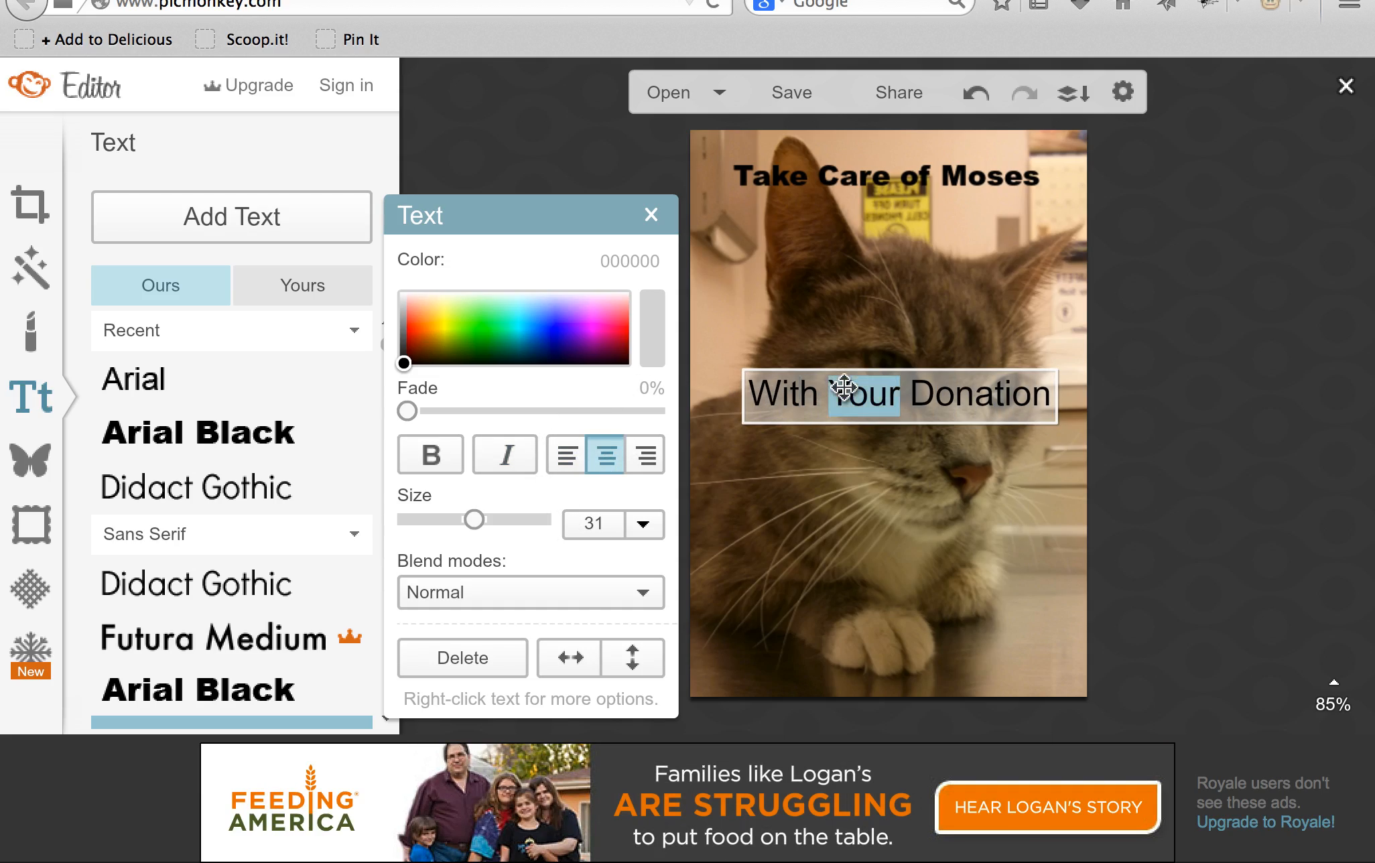
{"action": "left_click", "coordinate": [283, 435]}
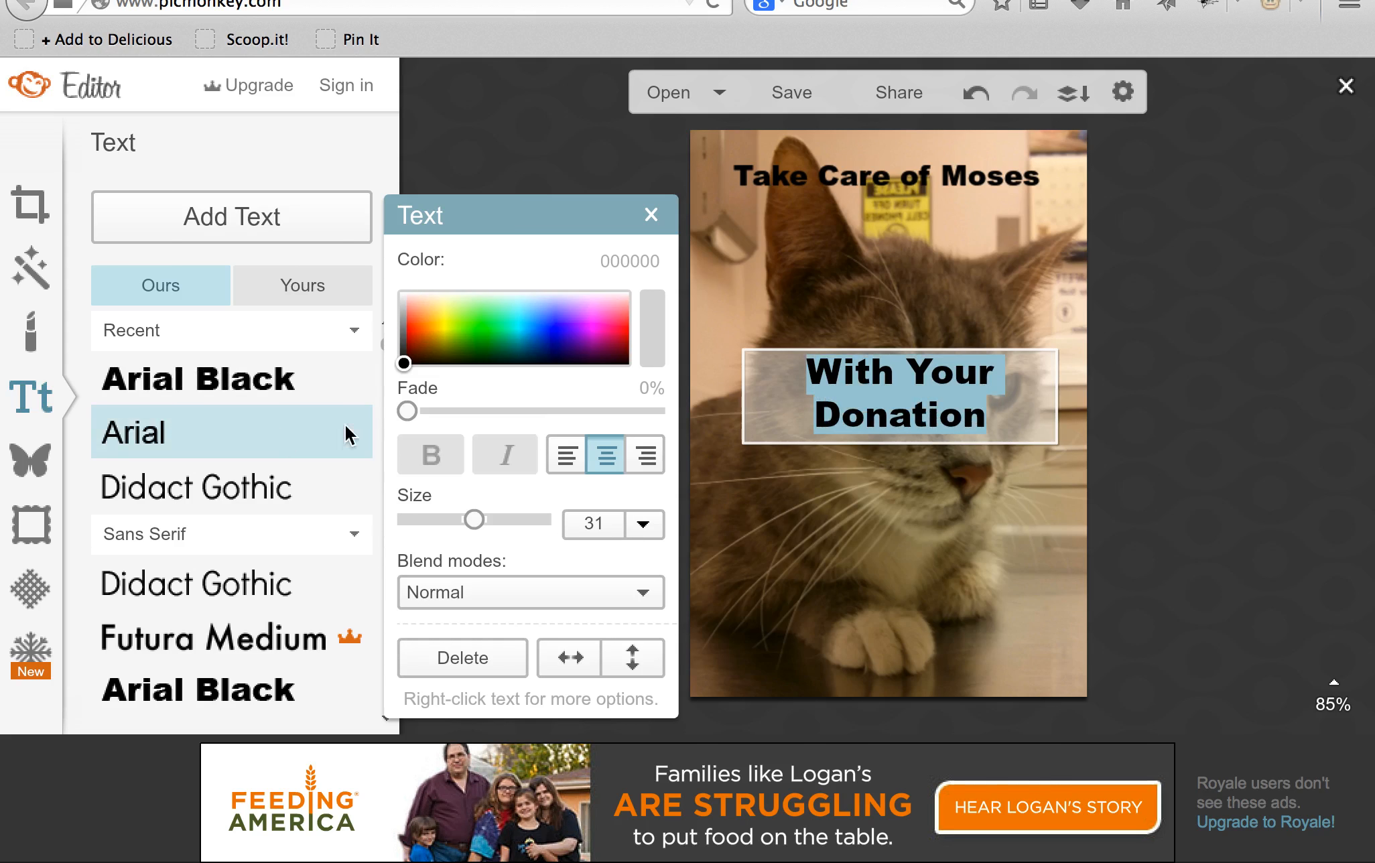
Step: Set the "With Your Donation" text to size 24 and colour it white (fefffc)
{"action": "left_click", "coordinate": [642, 526]}
{"action": "left_click_drag", "start_coordinate": [650, 587], "coordinate": [651, 653]}
{"action": "left_click", "coordinate": [590, 575]}
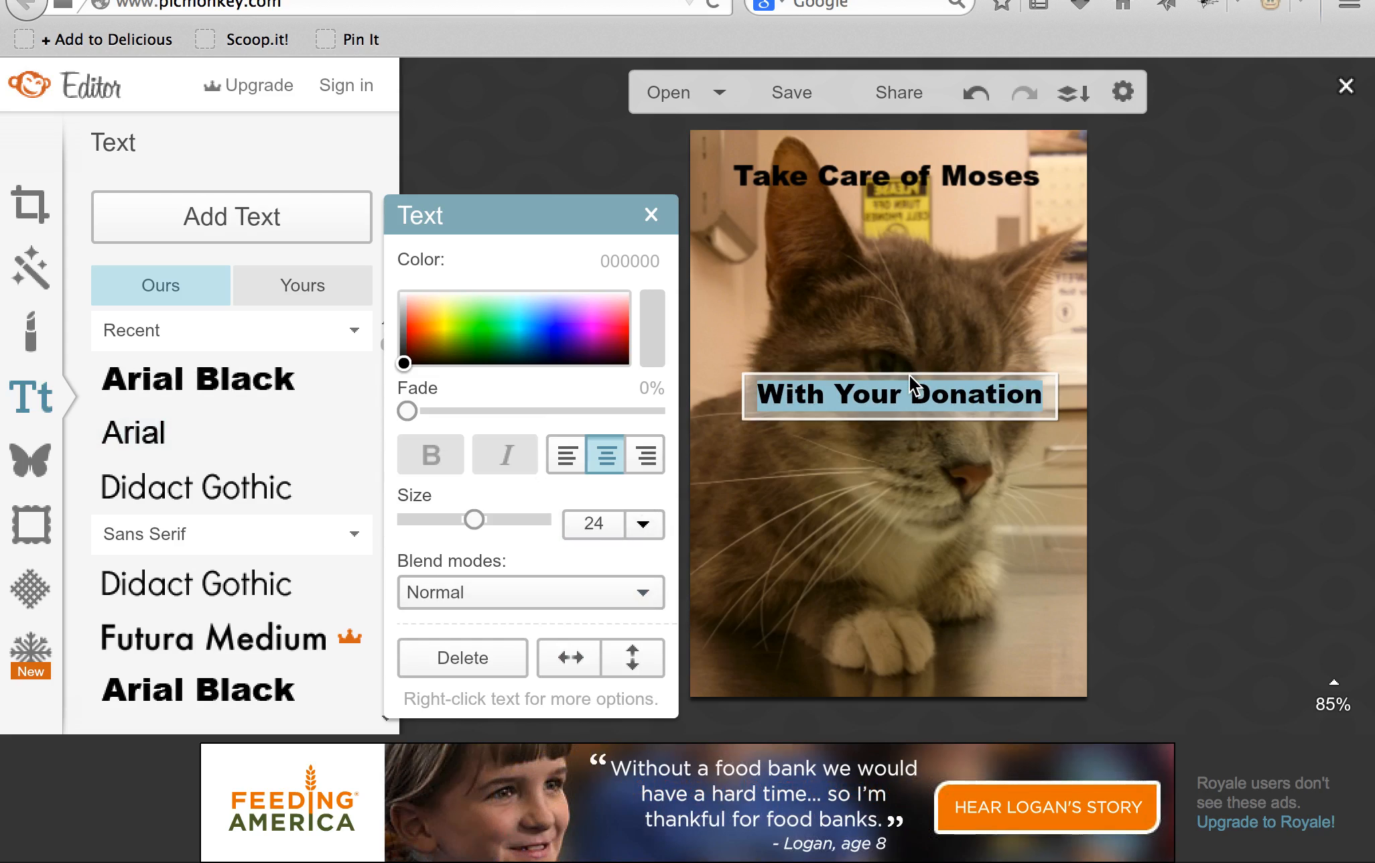
{"action": "left_click_drag", "start_coordinate": [409, 351], "coordinate": [451, 289]}
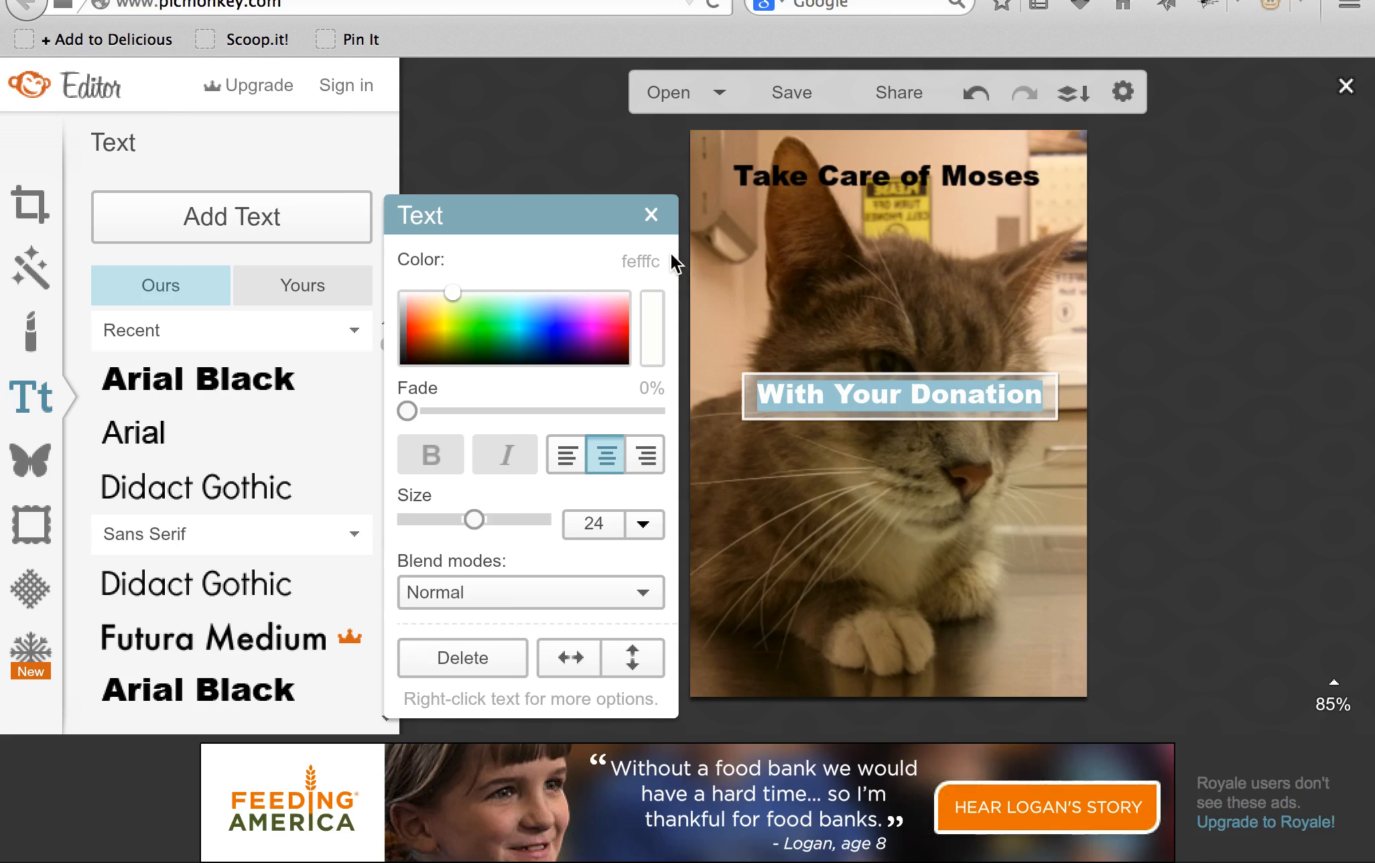
{"action": "left_click", "coordinate": [651, 214]}
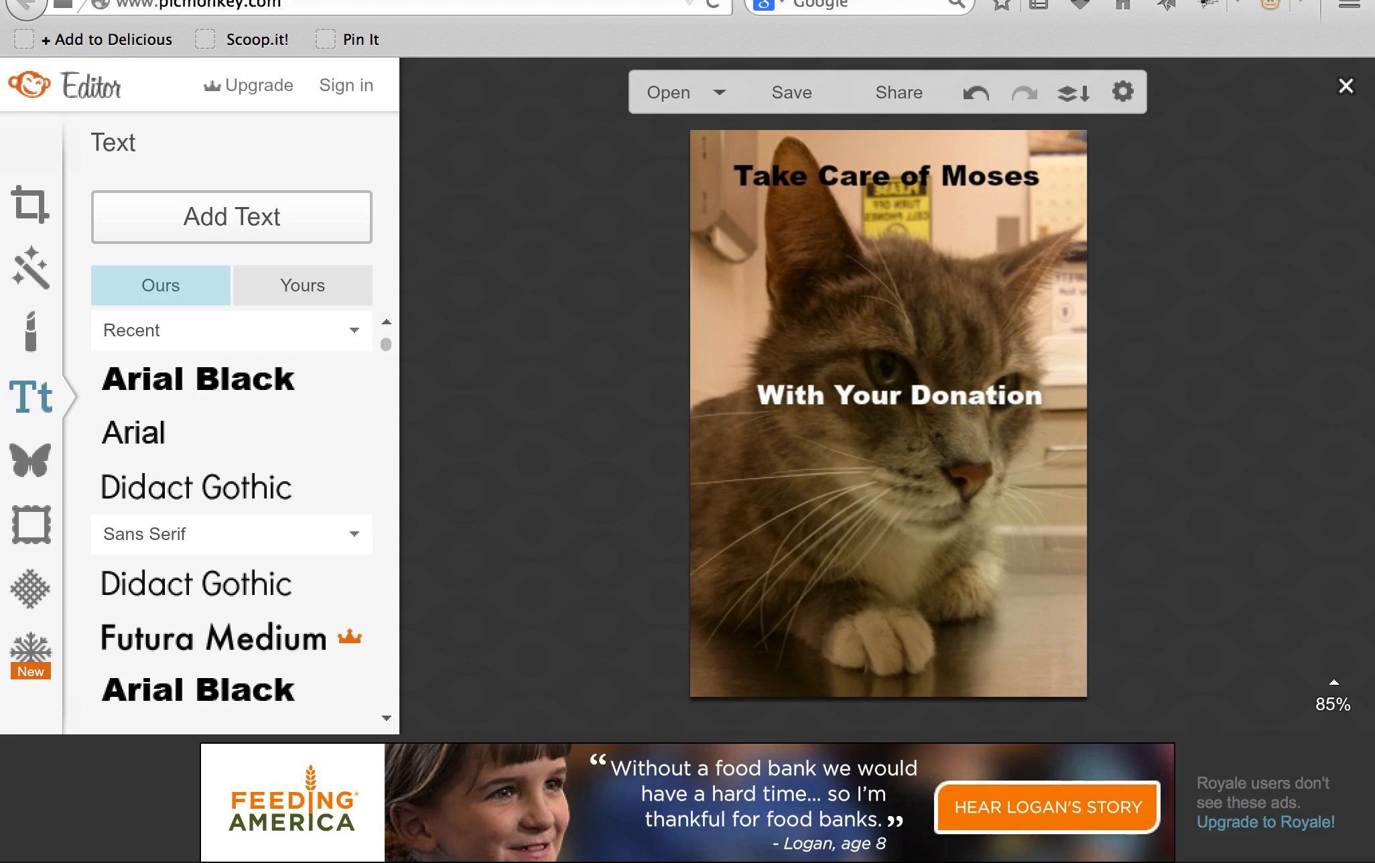
Step: Resize the "With Your Donation" box to nearly the photo's width with size 33 text, and move it beneath the heading
{"action": "left_click", "coordinate": [912, 396]}
{"action": "left_click", "coordinate": [649, 213]}
{"action": "left_click", "coordinate": [879, 385]}
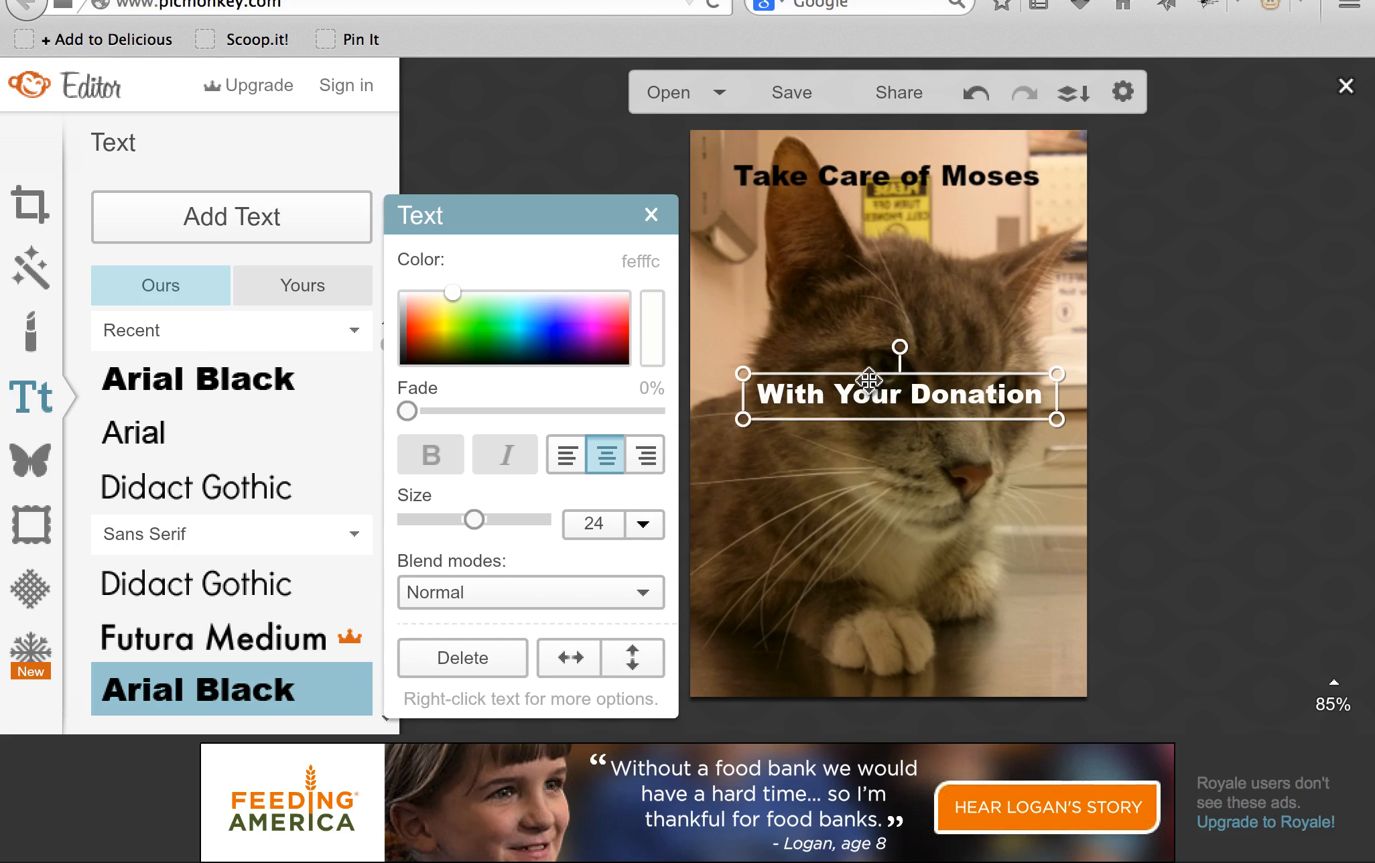
{"action": "left_click_drag", "start_coordinate": [868, 373], "coordinate": [796, 365]}
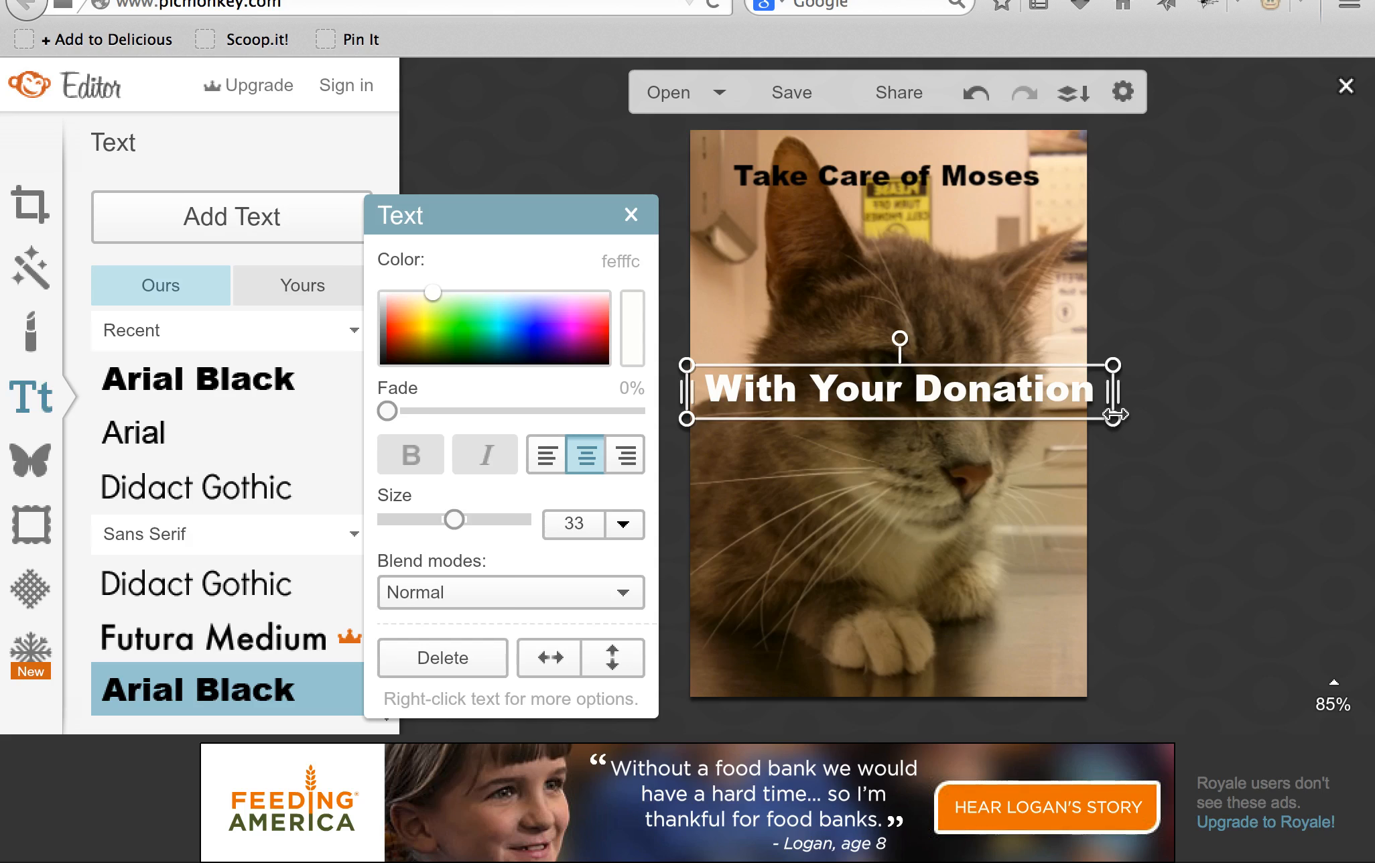
{"action": "left_click_drag", "start_coordinate": [1113, 415], "coordinate": [1077, 439]}
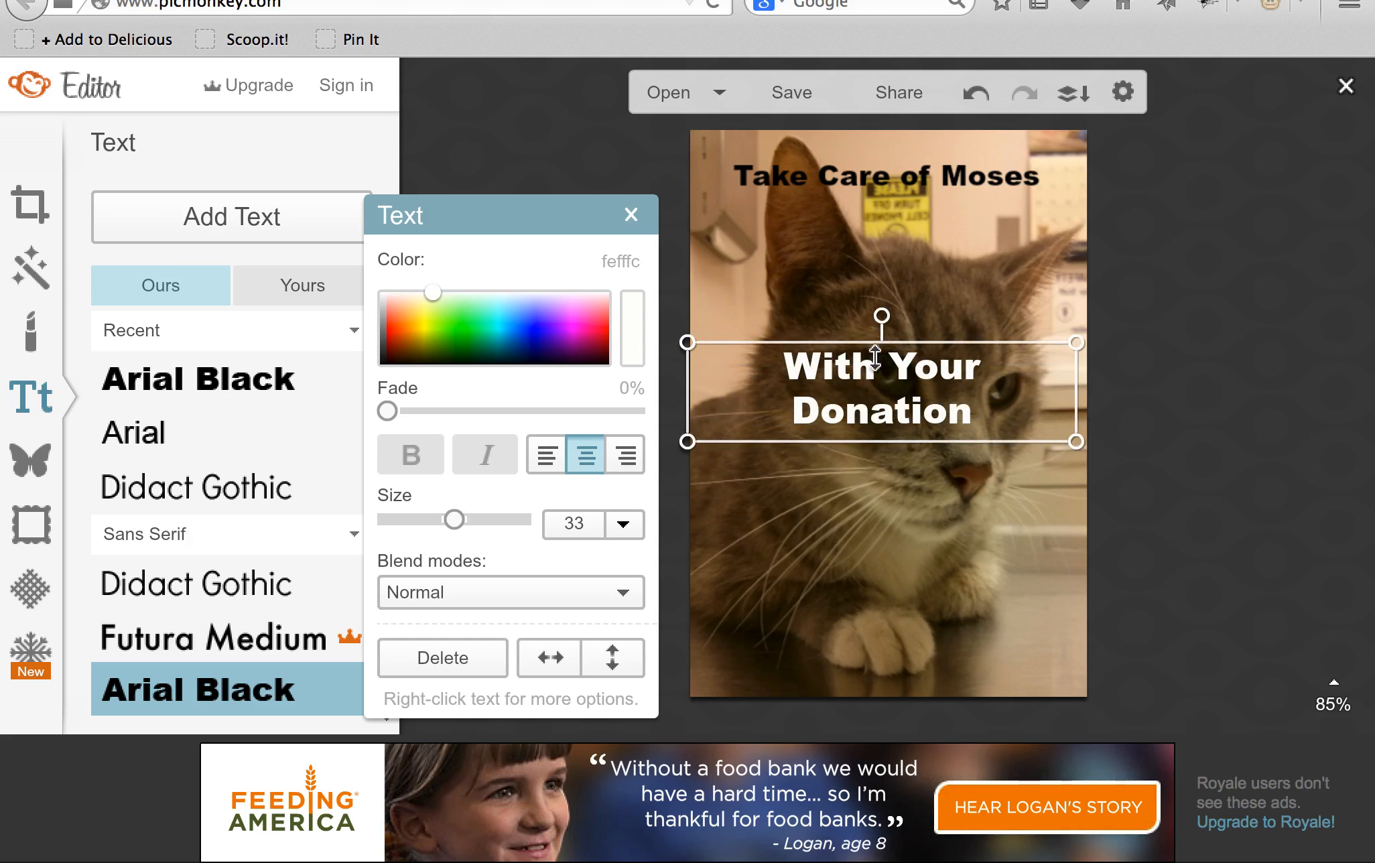
{"action": "left_click_drag", "start_coordinate": [868, 366], "coordinate": [871, 237]}
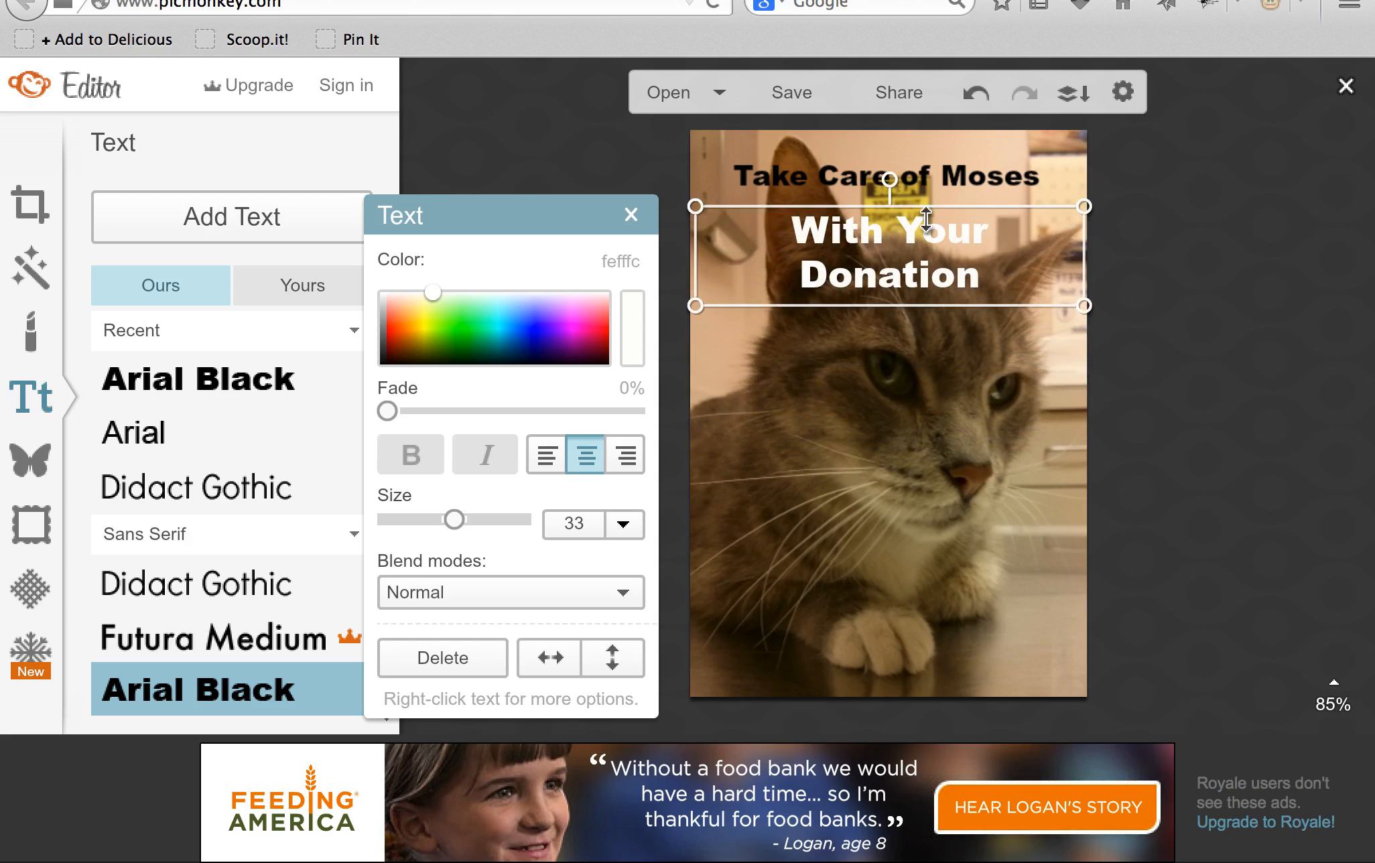
Step: Set the "With Your Donation" text's size to 25
{"action": "double_click", "coordinate": [957, 275]}
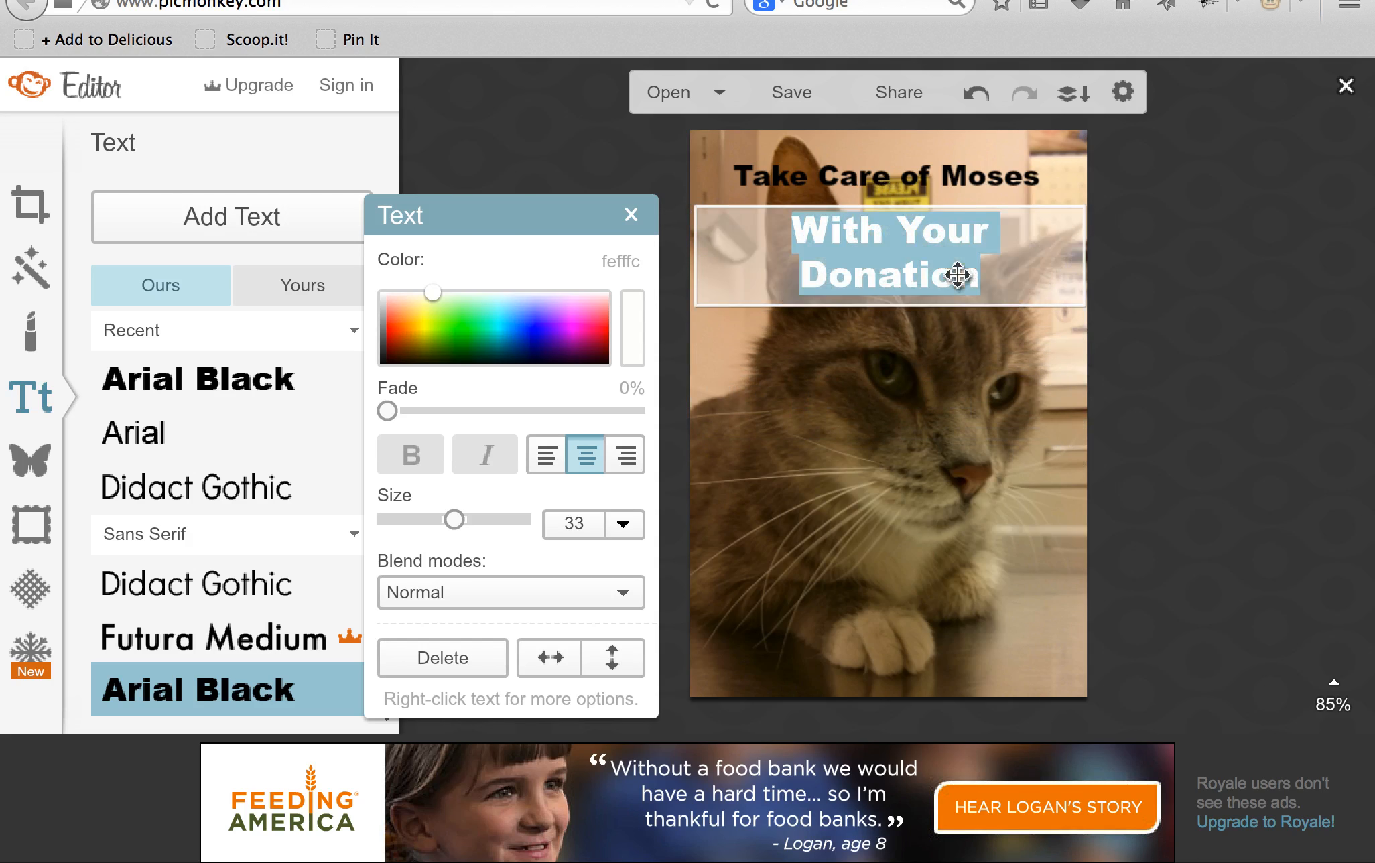
{"action": "left_click", "coordinate": [957, 275]}
{"action": "double_click", "coordinate": [957, 275]}
{"action": "type", "text": "25"}
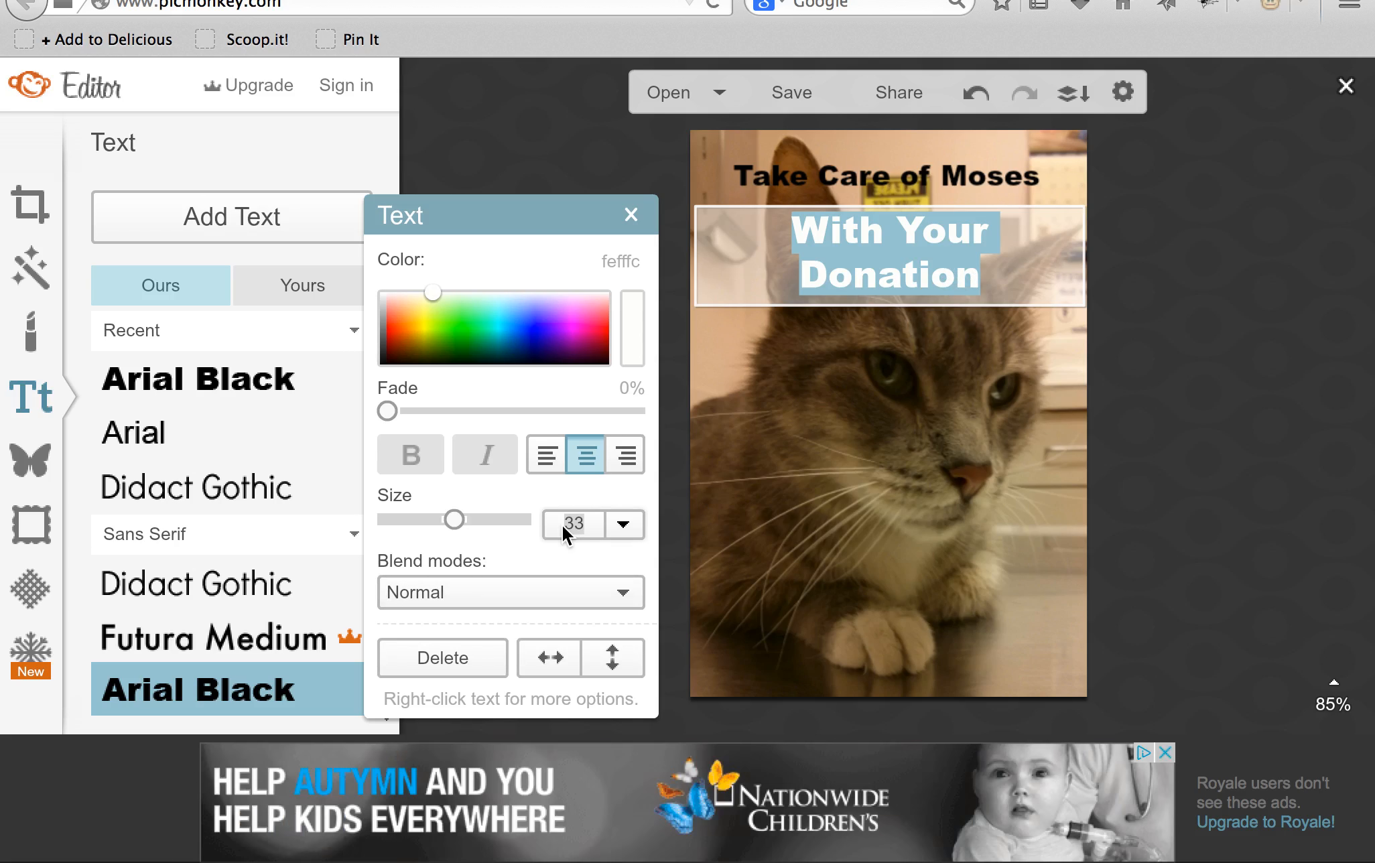
{"action": "key", "text": "Return"}
{"action": "left_click", "coordinate": [659, 140]}
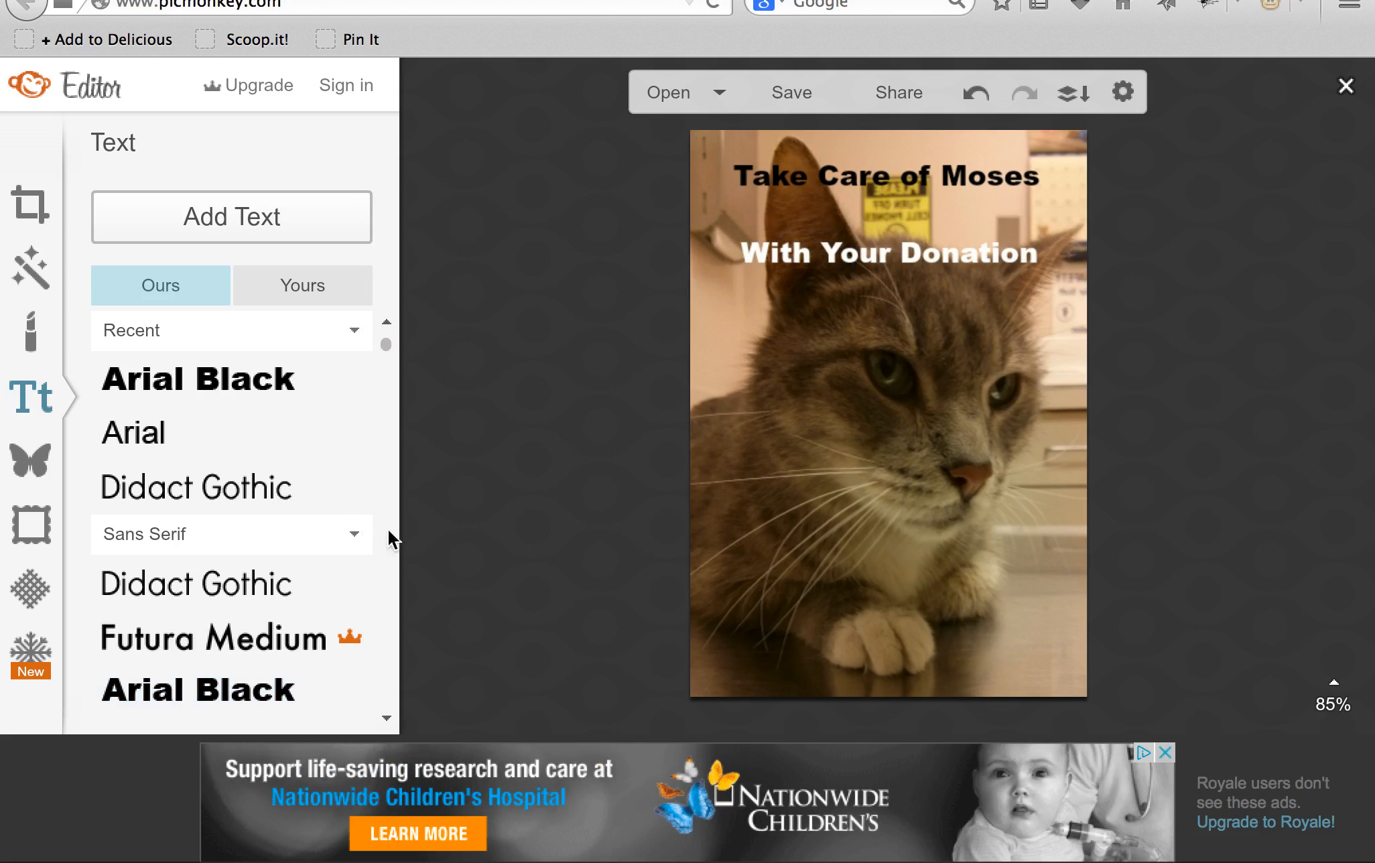
Step: Add a thin basic right-pointing arrow overlay, colour it white (fefffc), and place it beside the cat's paw
{"action": "left_click", "coordinate": [27, 469]}
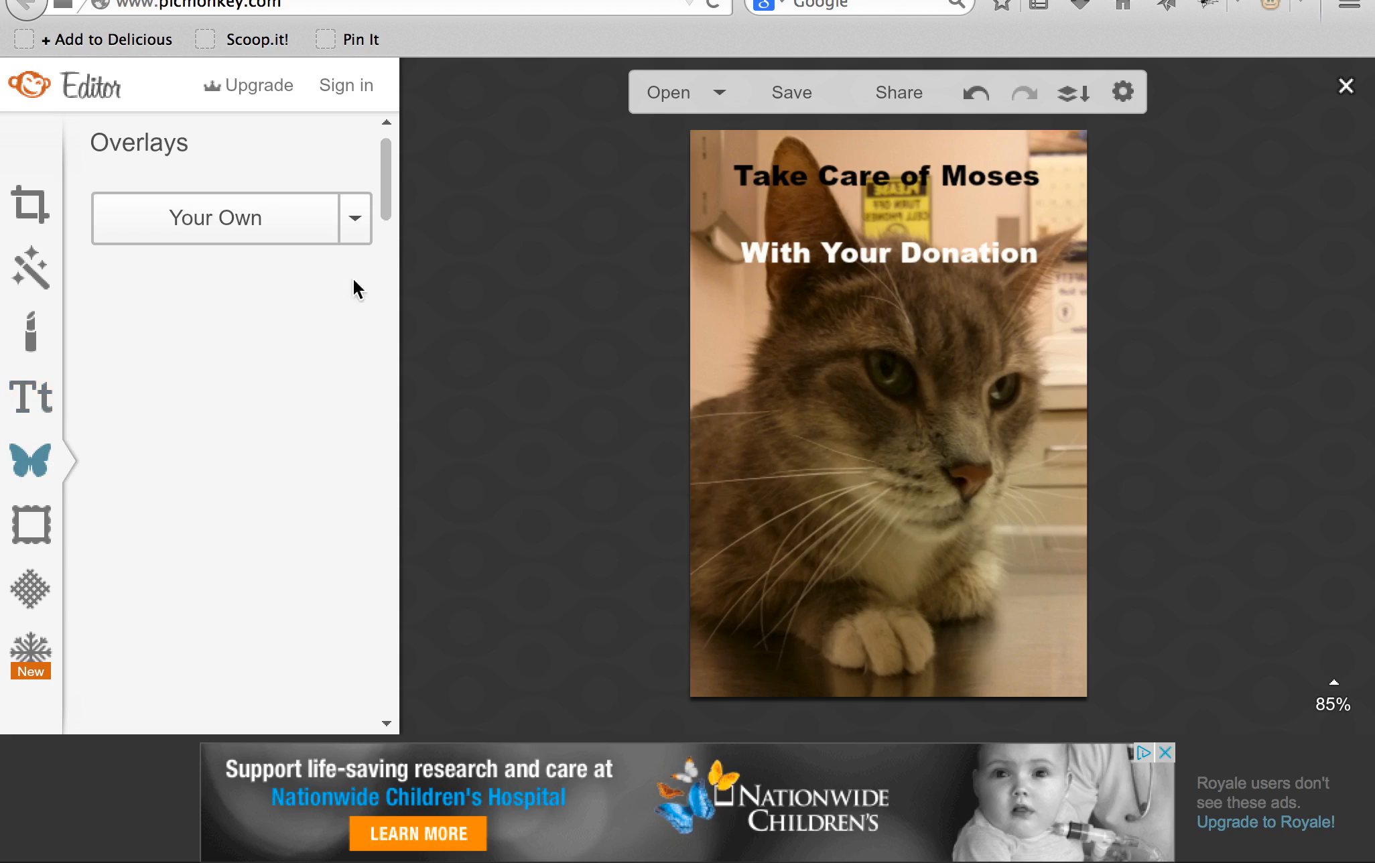
{"action": "left_click_drag", "start_coordinate": [386, 173], "coordinate": [378, 244]}
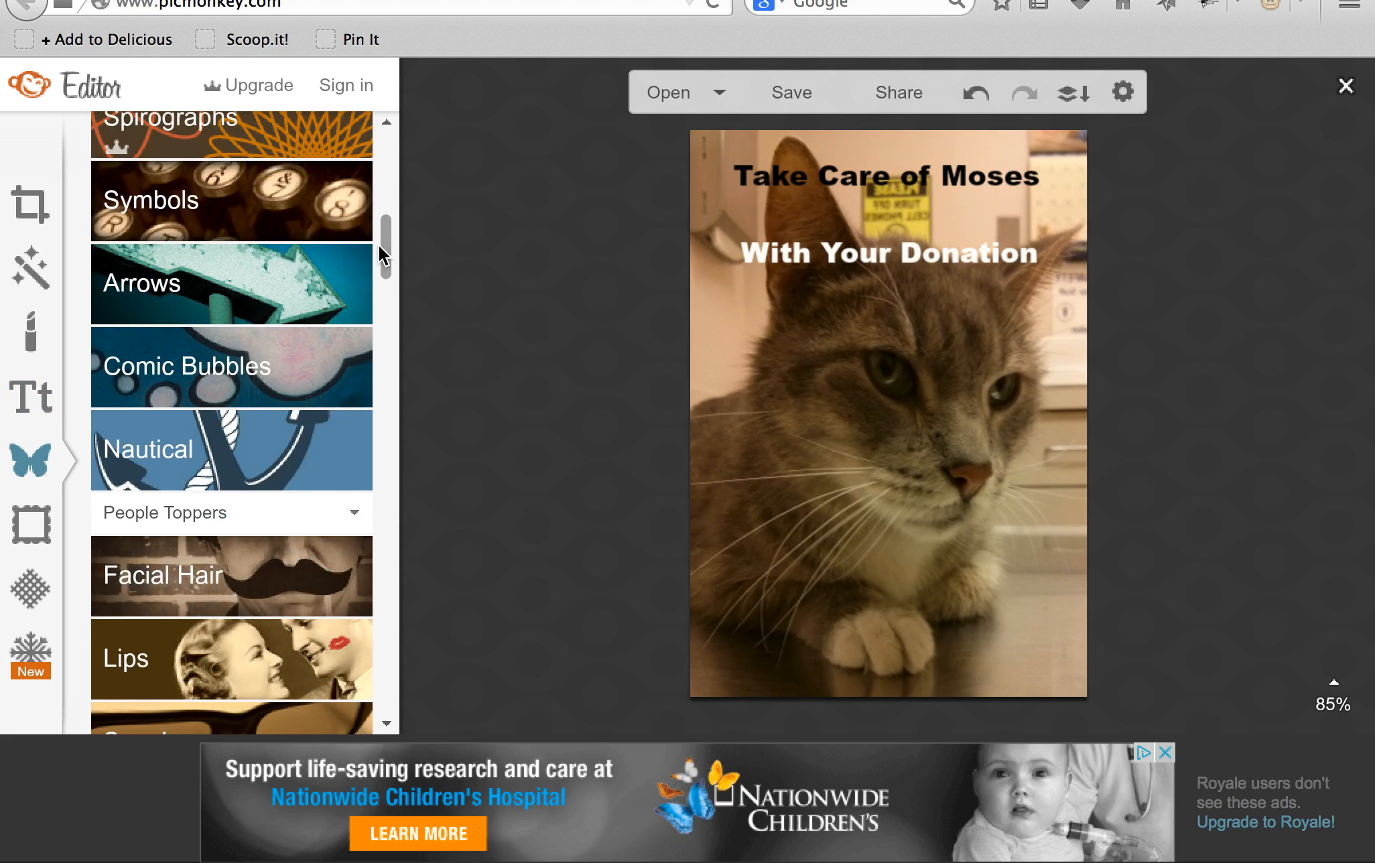
{"action": "left_click", "coordinate": [267, 288]}
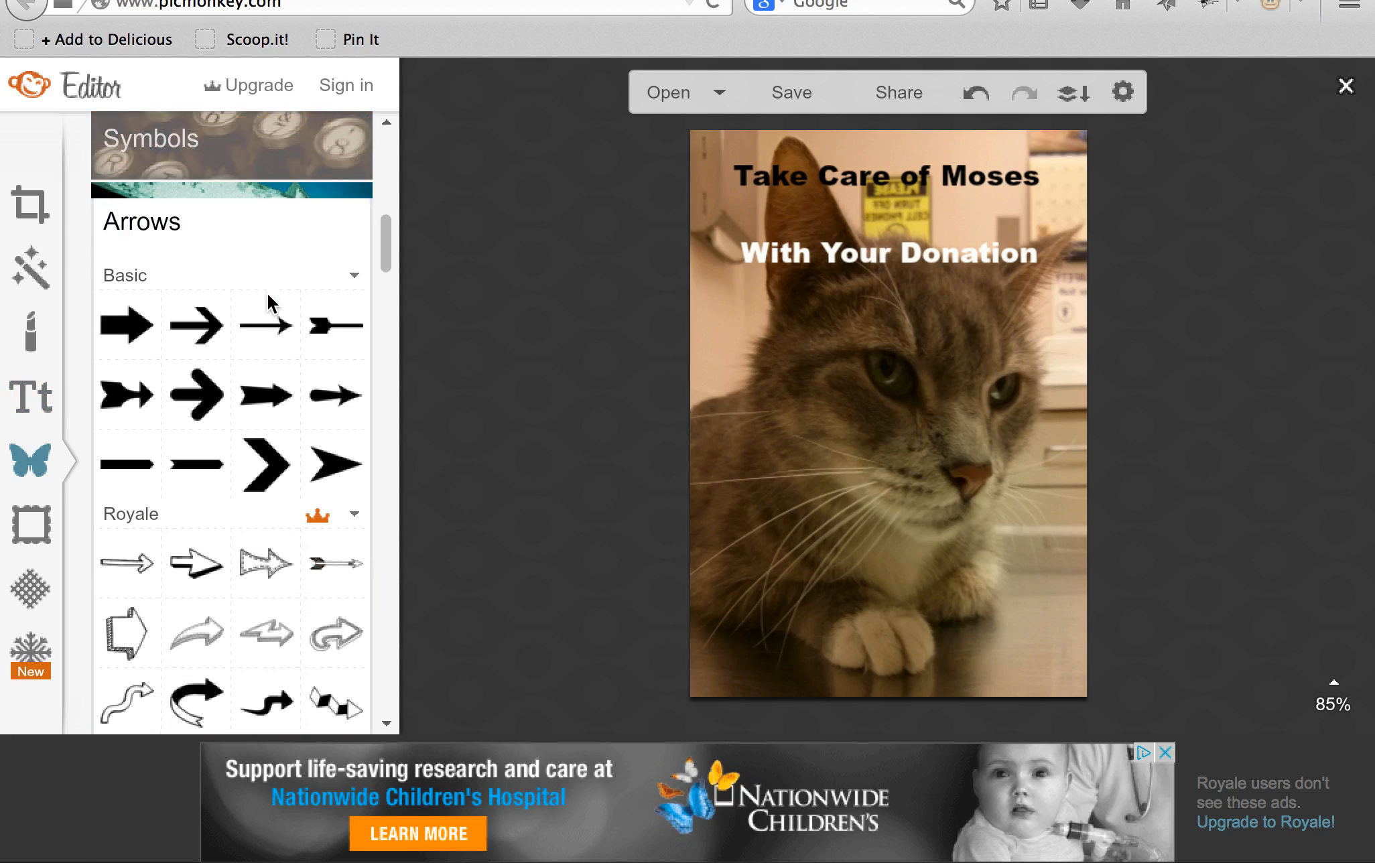
{"action": "left_click", "coordinate": [201, 336]}
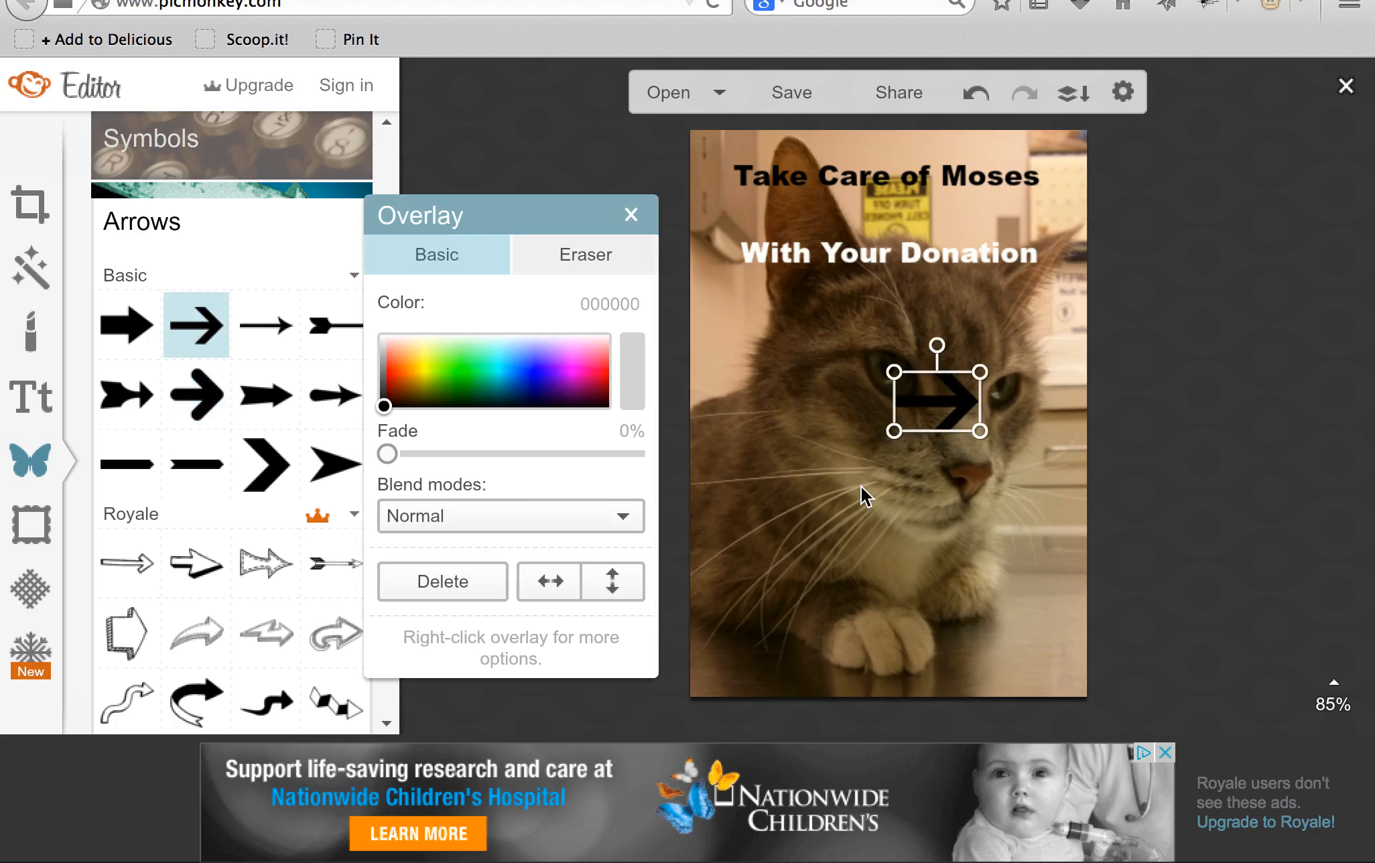
{"action": "left_click_drag", "start_coordinate": [391, 400], "coordinate": [423, 324]}
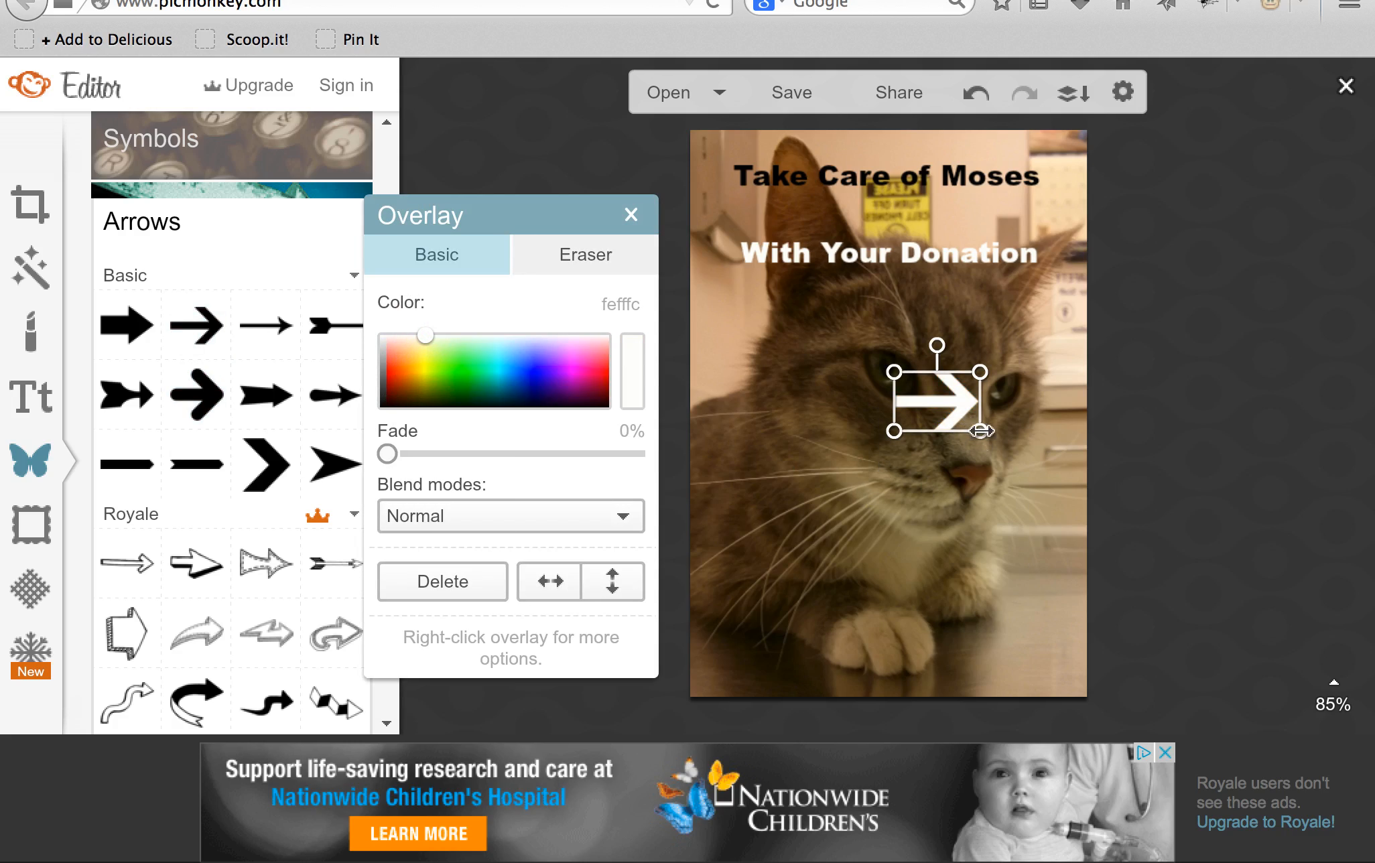
{"action": "left_click_drag", "start_coordinate": [976, 422], "coordinate": [1025, 603]}
{"action": "left_click", "coordinate": [1132, 603]}
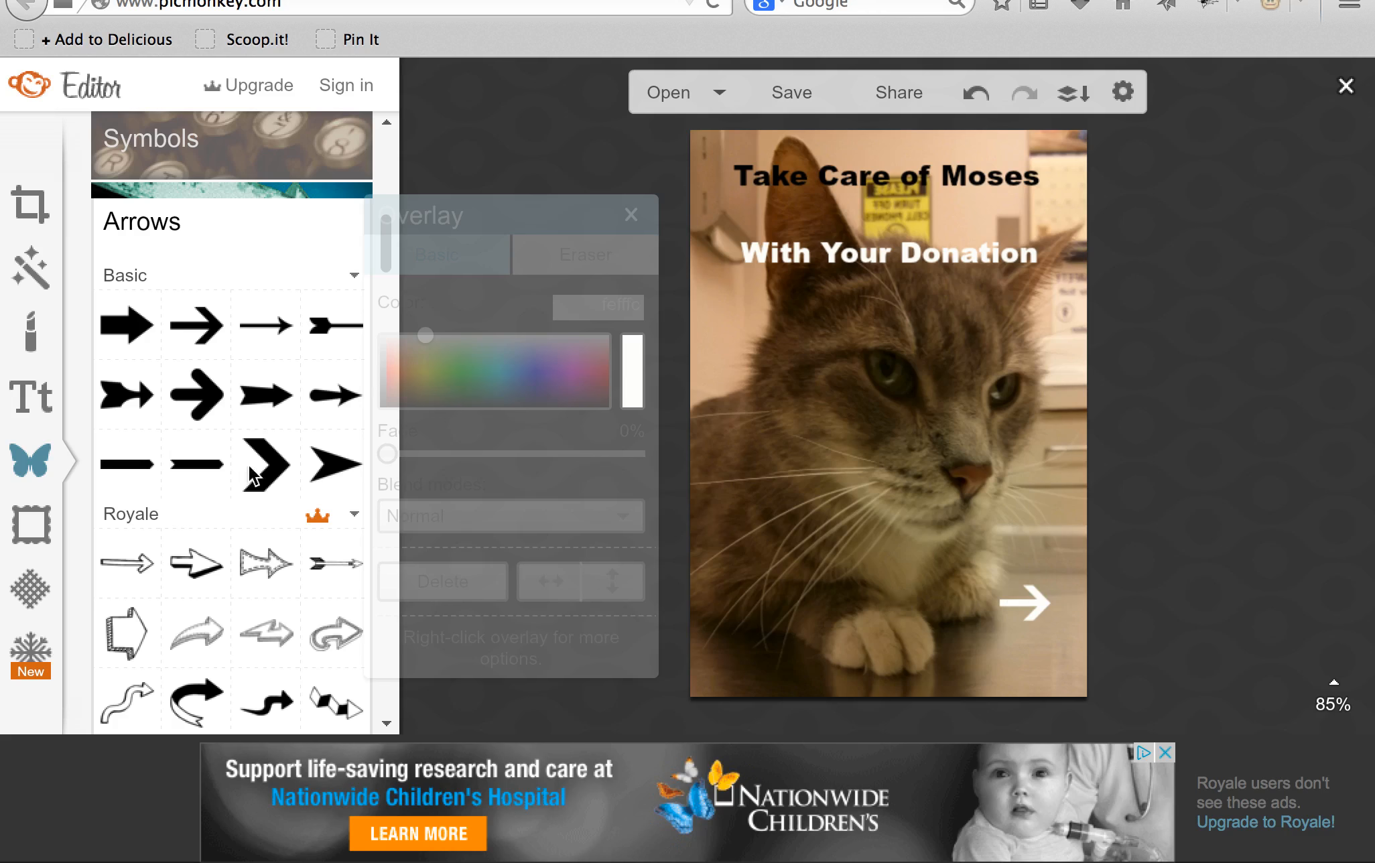
Step: Add the banner overlay with pointed ends and colour it bright pink (fa00c2)
{"action": "left_click", "coordinate": [154, 228]}
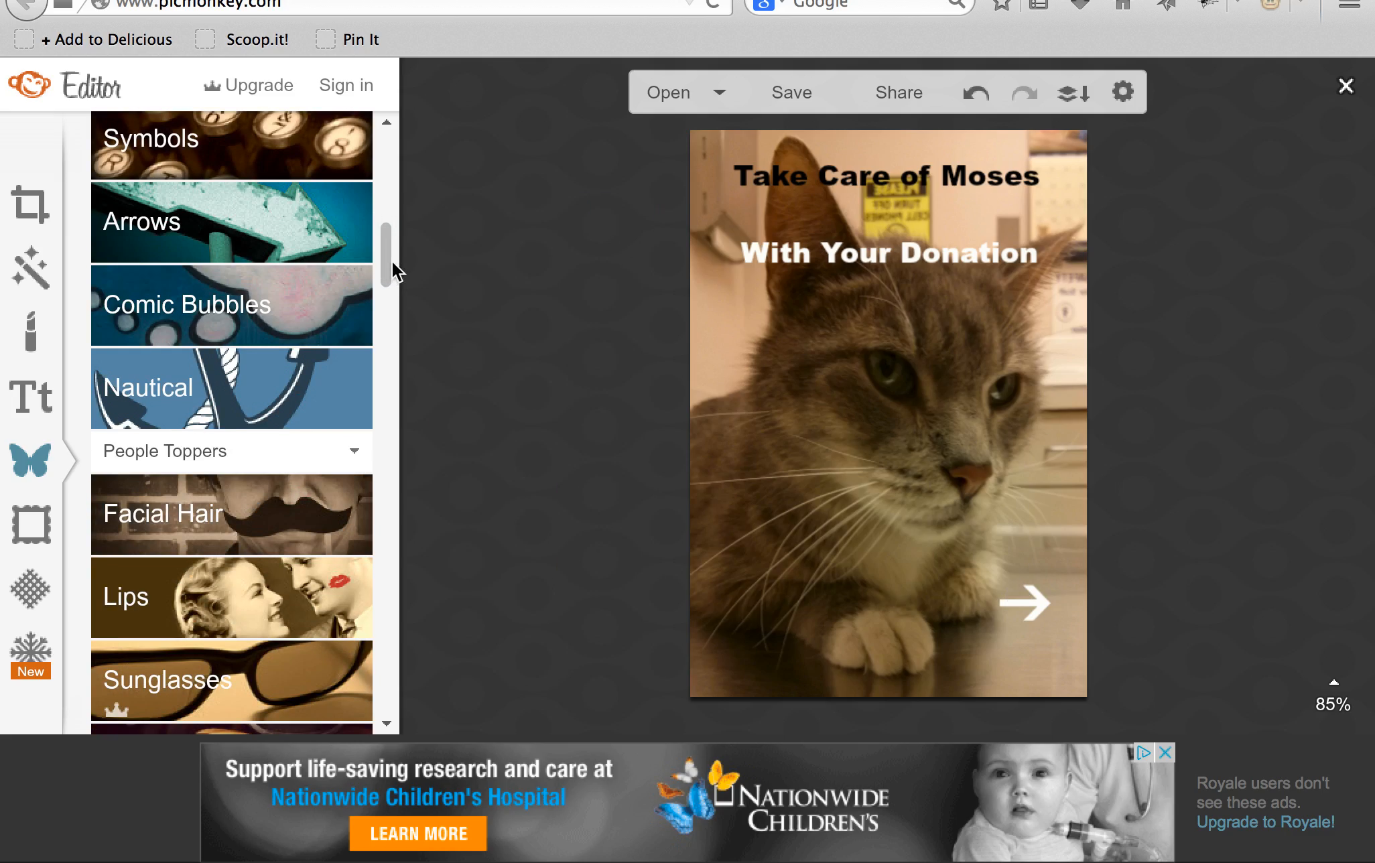
{"action": "left_click_drag", "start_coordinate": [391, 261], "coordinate": [362, 448]}
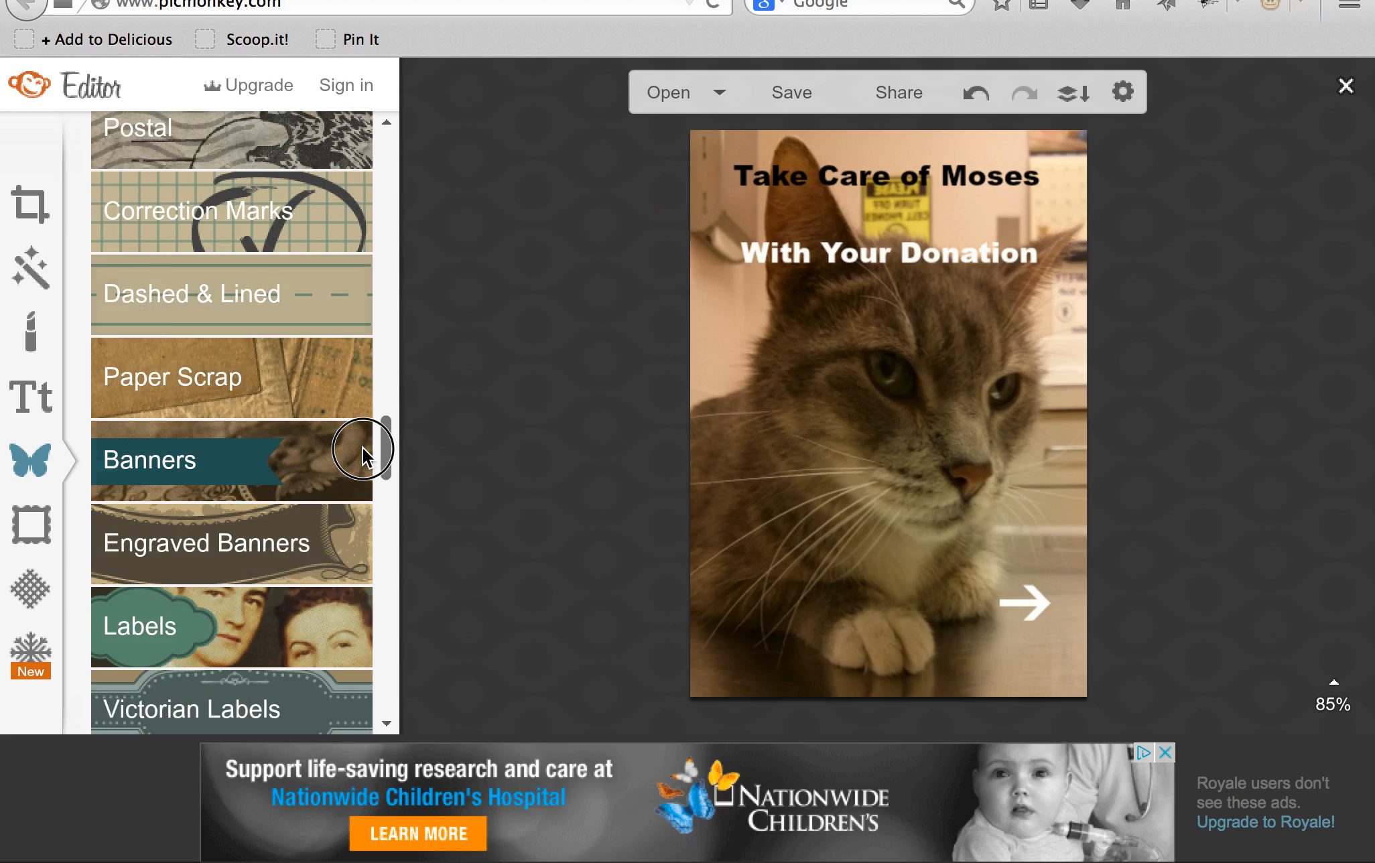
{"action": "left_click", "coordinate": [238, 467]}
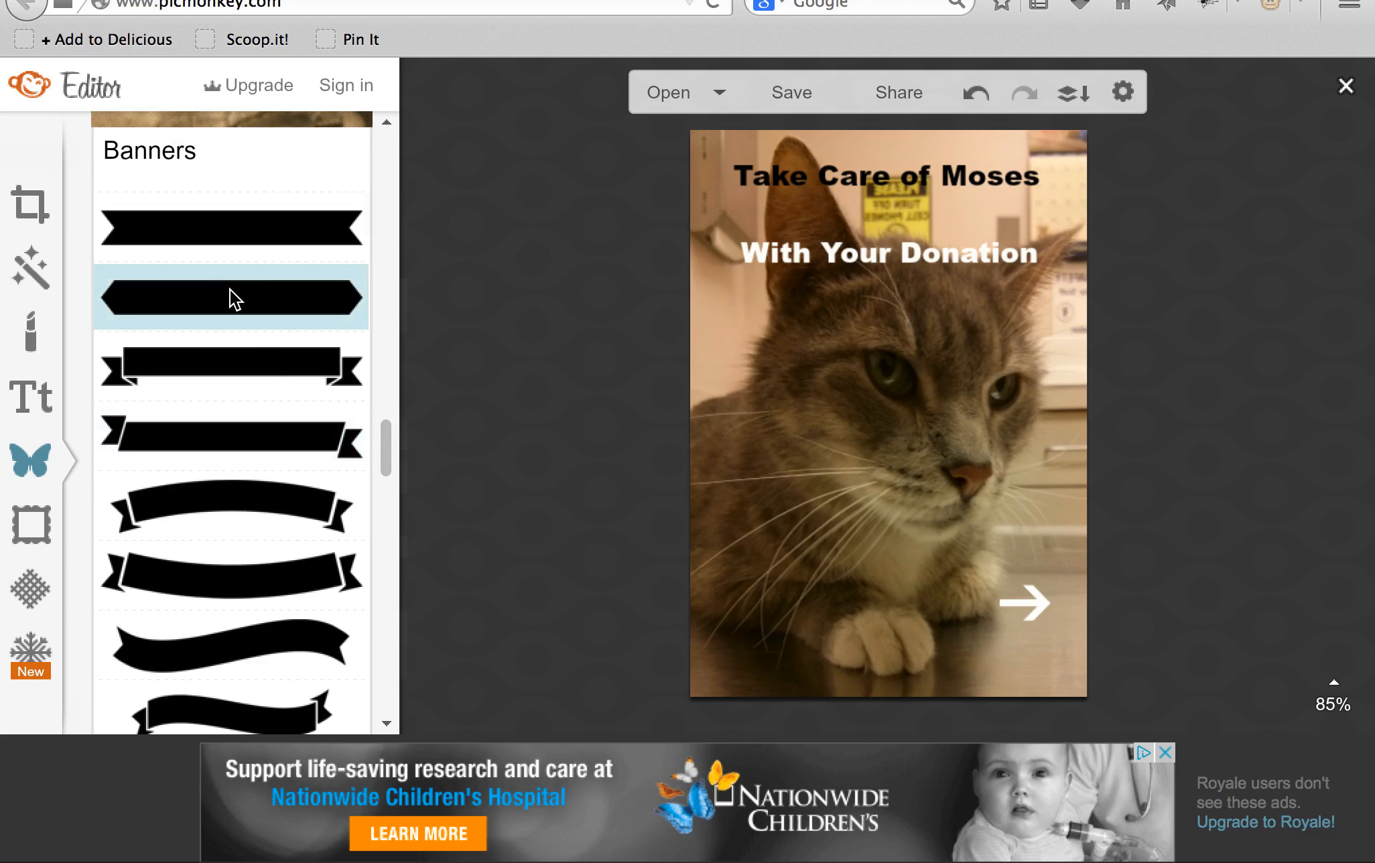
{"action": "left_click", "coordinate": [230, 299]}
{"action": "left_click_drag", "start_coordinate": [408, 390], "coordinate": [421, 307]}
{"action": "mouse_move", "coordinate": [583, 381]}
{"action": "left_mouse_down"}
{"action": "mouse_move", "coordinate": [609, 372]}
{"action": "mouse_move", "coordinate": [579, 369]}
{"action": "left_mouse_up"}
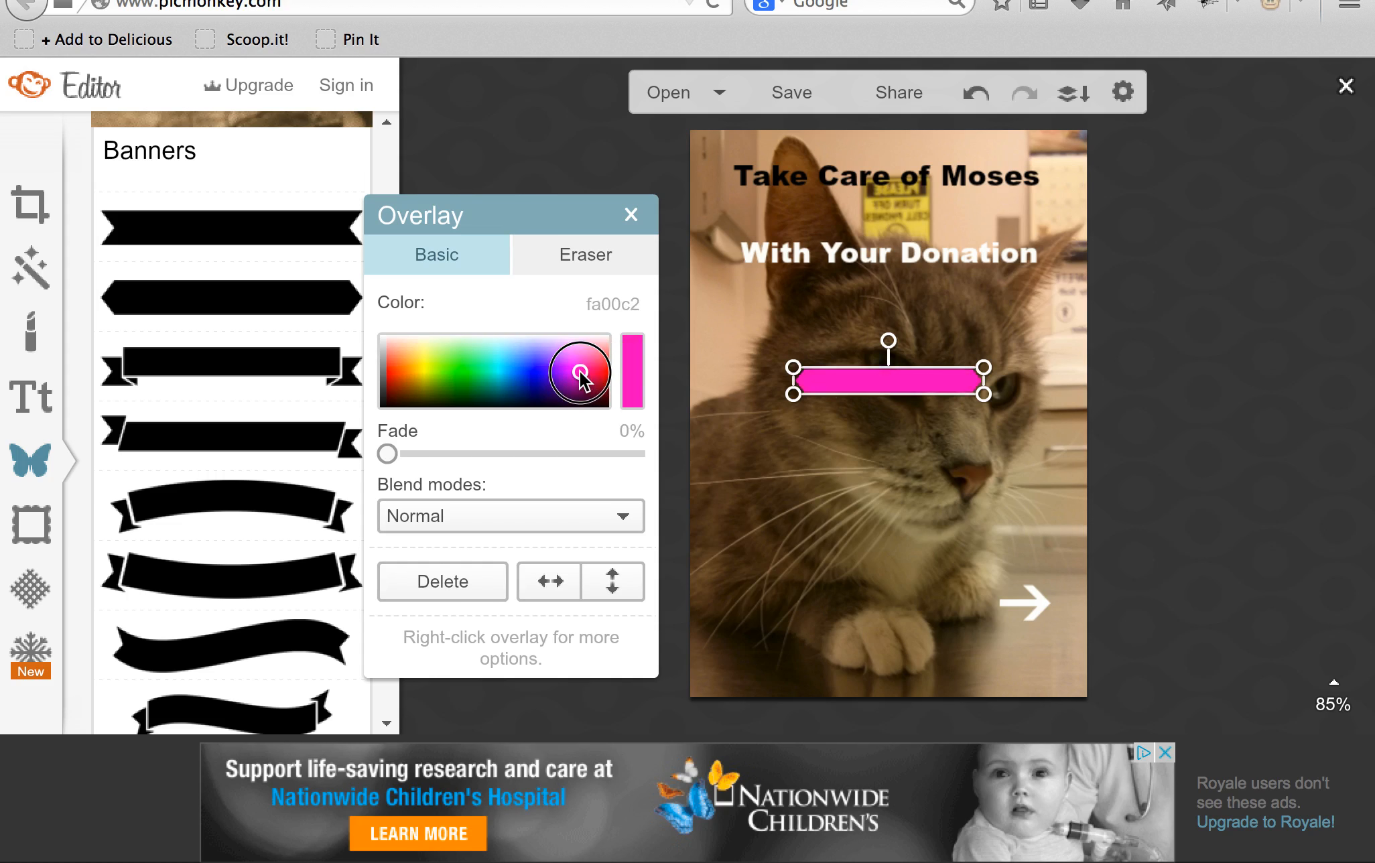
Step: Move the pink banner down over the cat's paws and enlarge it to span about three quarters of the photo's width
{"action": "left_click_drag", "start_coordinate": [908, 380], "coordinate": [928, 589]}
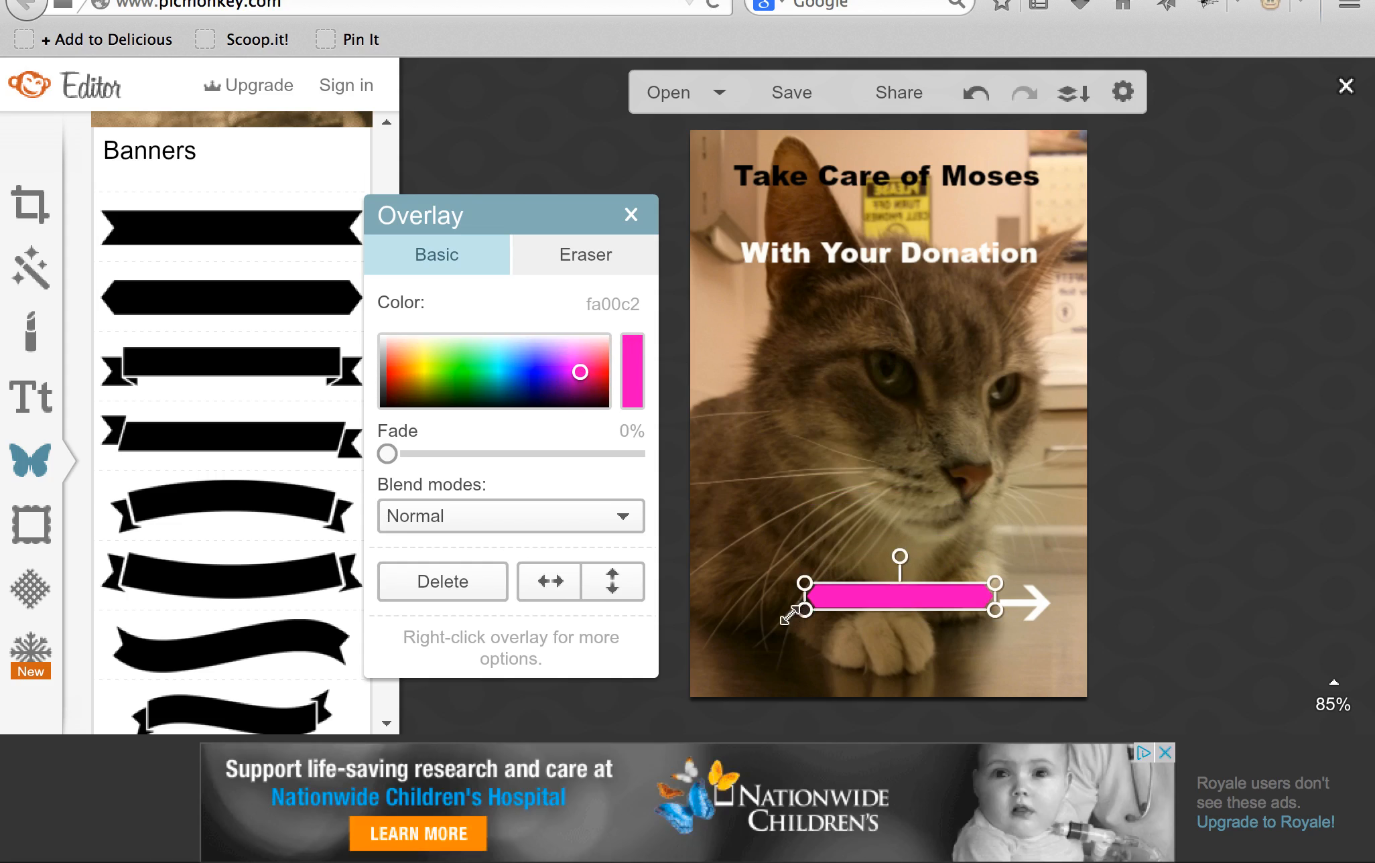
{"action": "left_click_drag", "start_coordinate": [801, 608], "coordinate": [703, 652]}
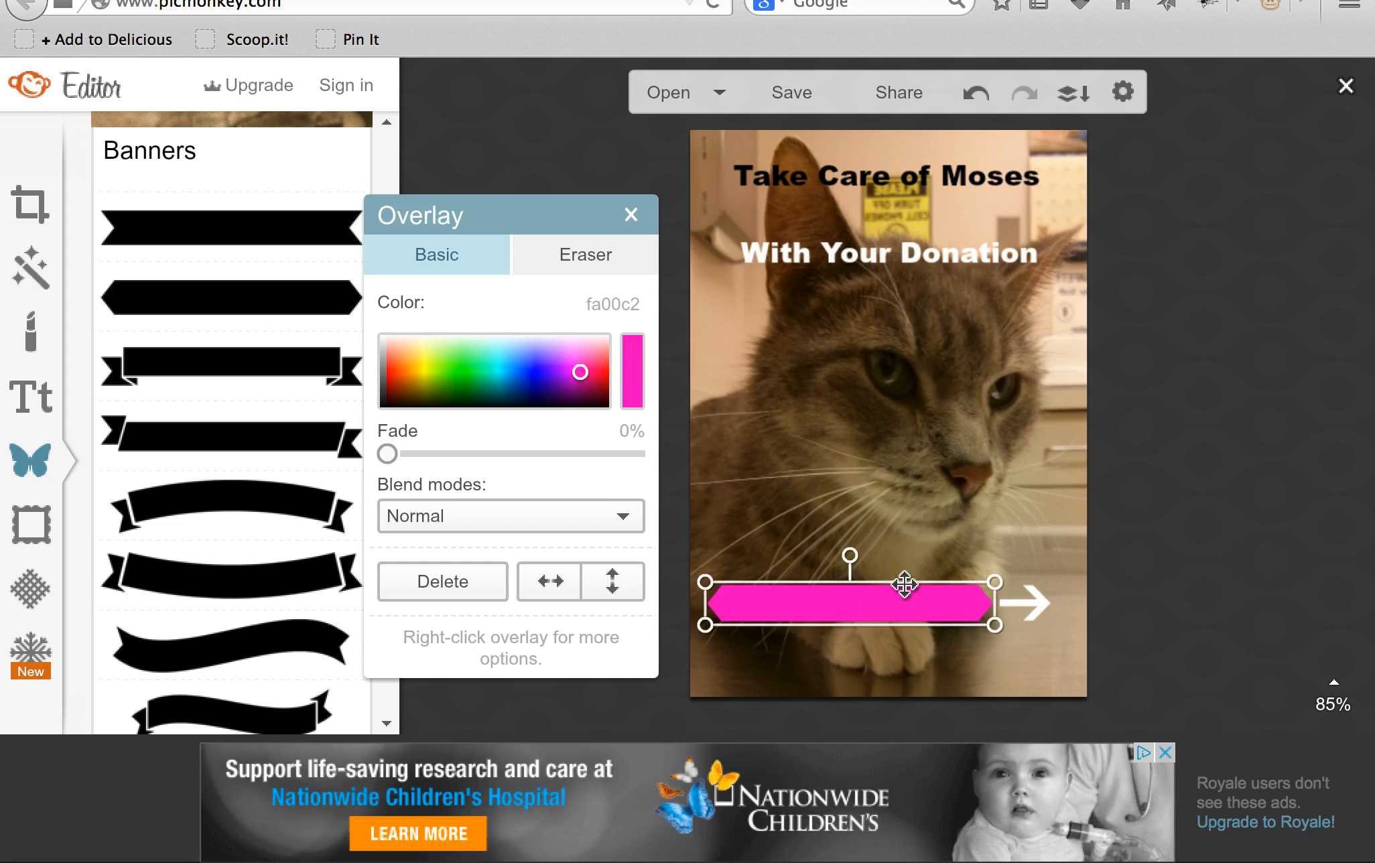
{"action": "left_click_drag", "start_coordinate": [905, 598], "coordinate": [935, 598]}
Step: Delete the white arrow overlay and centre the pink banner horizontally over the cat's paws
{"action": "left_click", "coordinate": [1040, 600]}
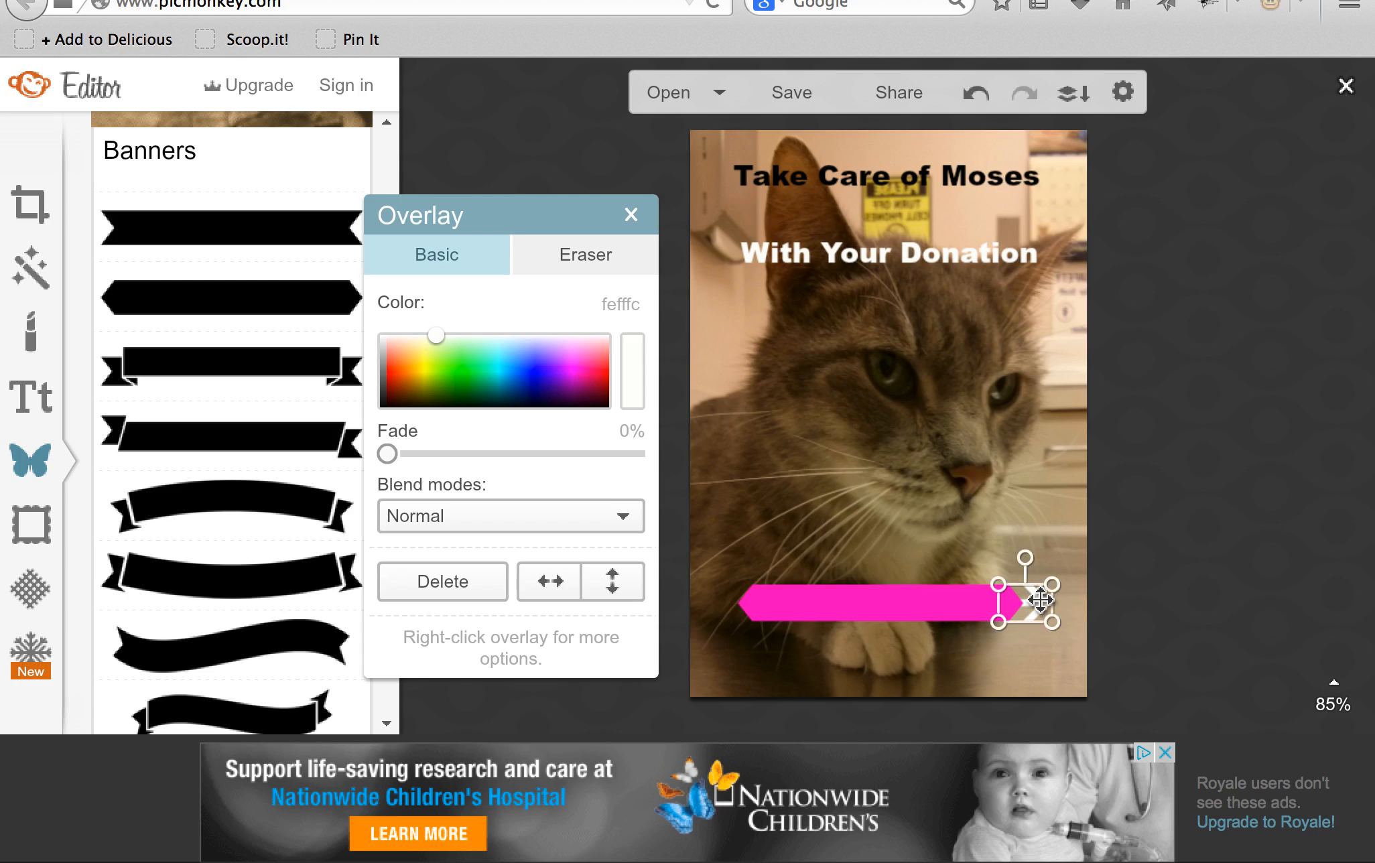
{"action": "left_click", "coordinate": [476, 585]}
{"action": "mouse_move", "coordinate": [829, 592]}
{"action": "left_mouse_down"}
{"action": "mouse_move", "coordinate": [861, 605]}
{"action": "mouse_move", "coordinate": [844, 609]}
{"action": "left_mouse_up"}
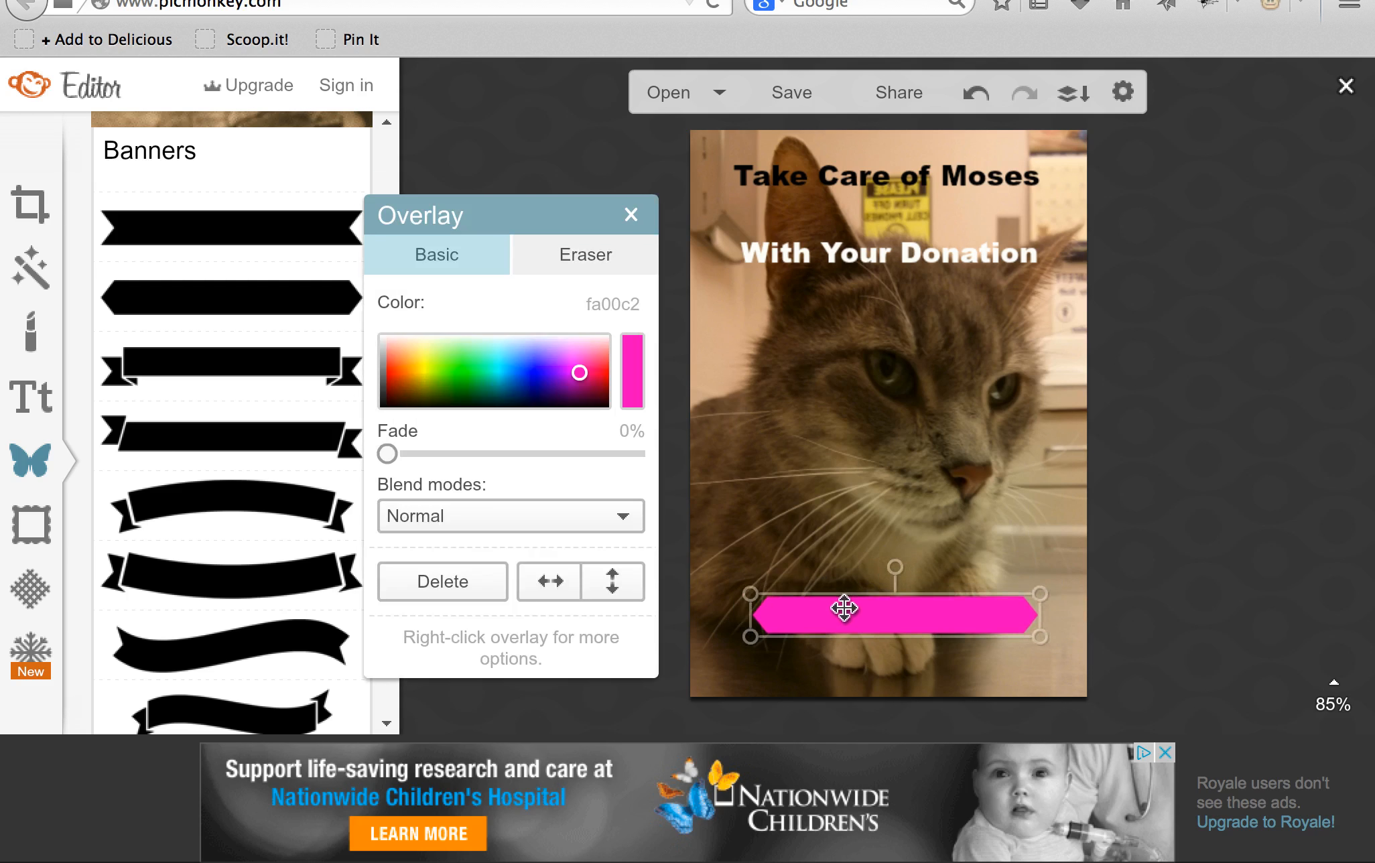
Step: Add a third text box over the cat photo reading "Make your donation"
{"action": "left_click", "coordinate": [32, 388]}
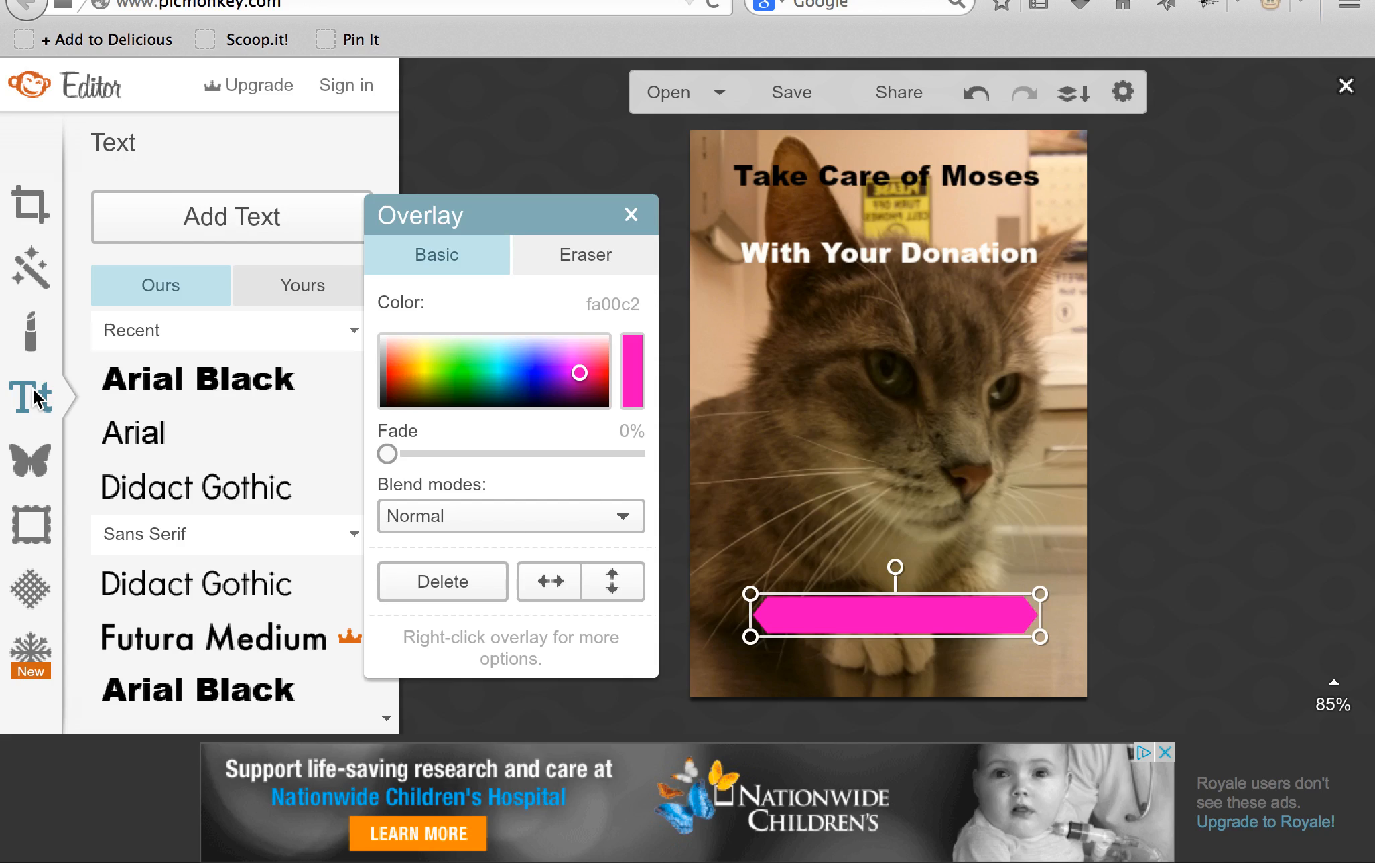
{"action": "left_click", "coordinate": [181, 223]}
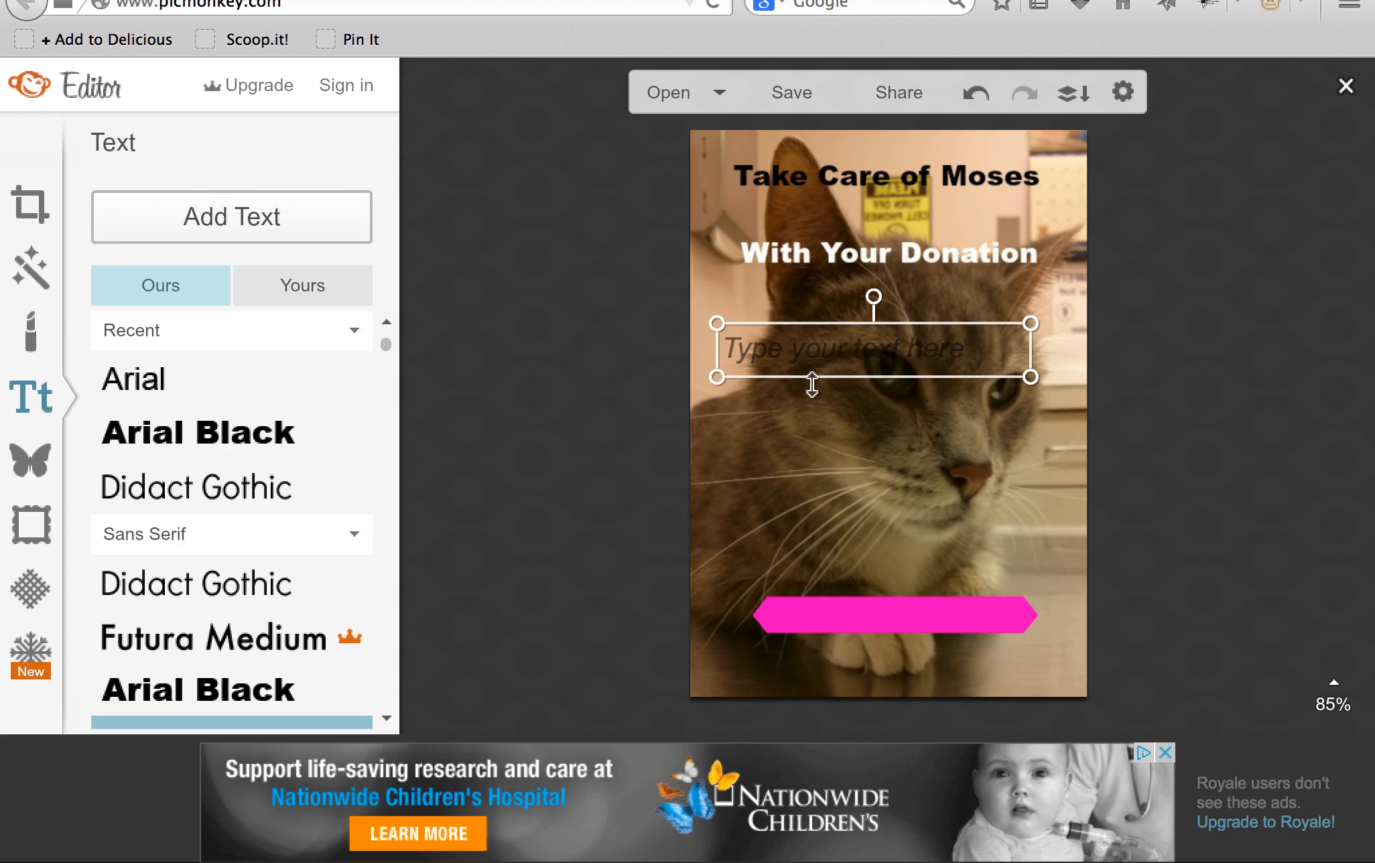
{"action": "left_click", "coordinate": [853, 346]}
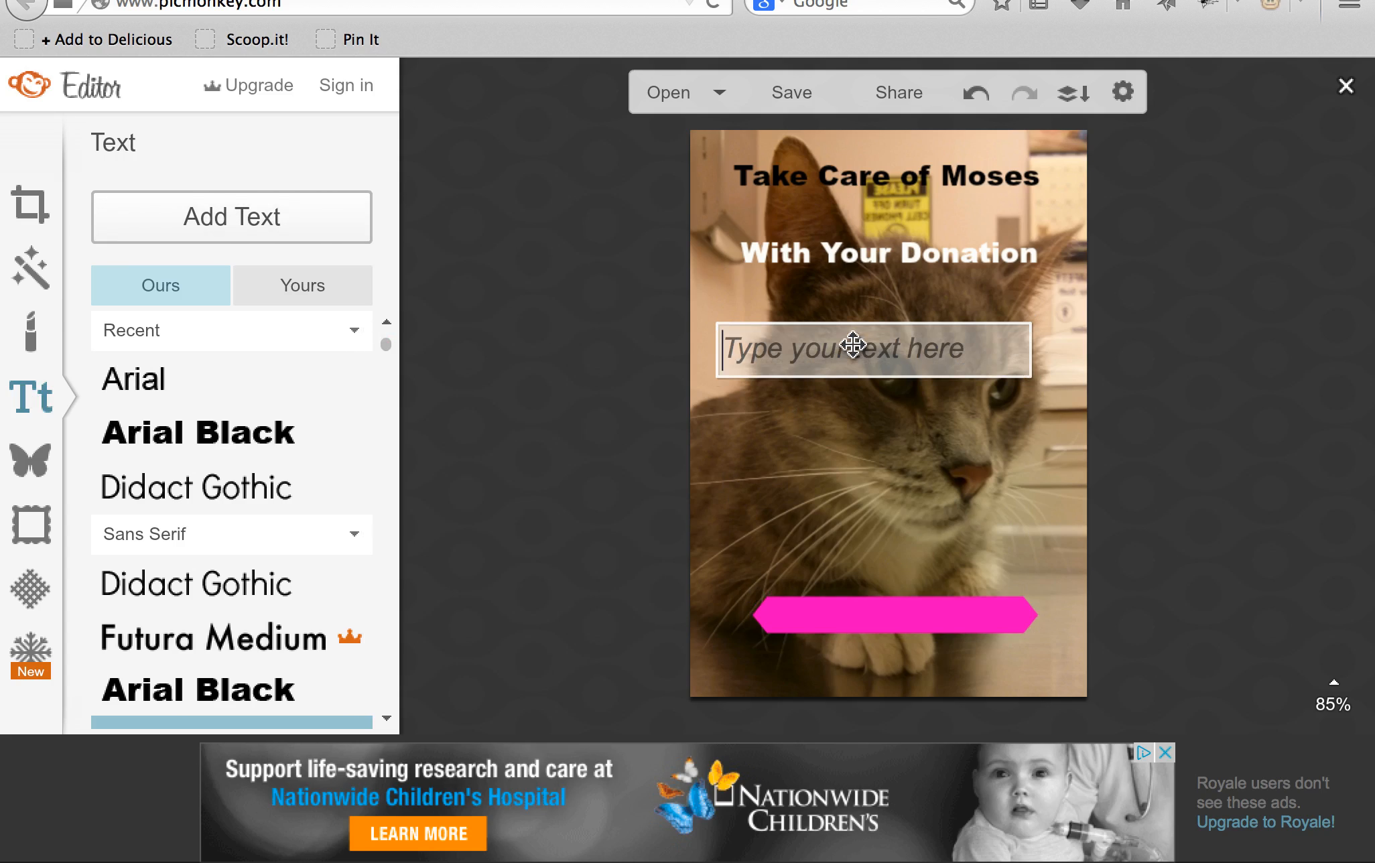
{"action": "type", "text": "Make your dona"}
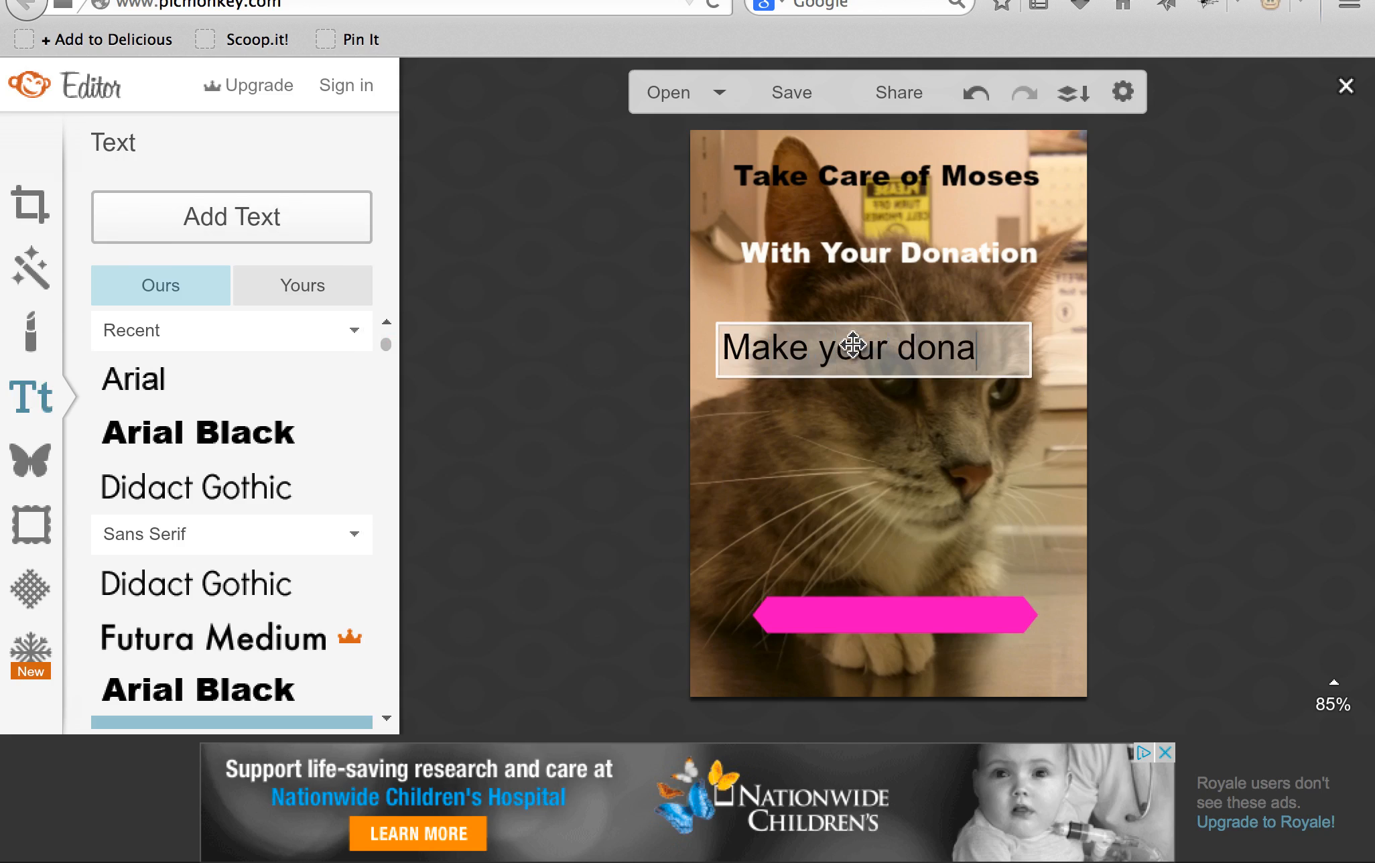
{"action": "type", "text": "tion"}
{"action": "key", "text": "super+a"}
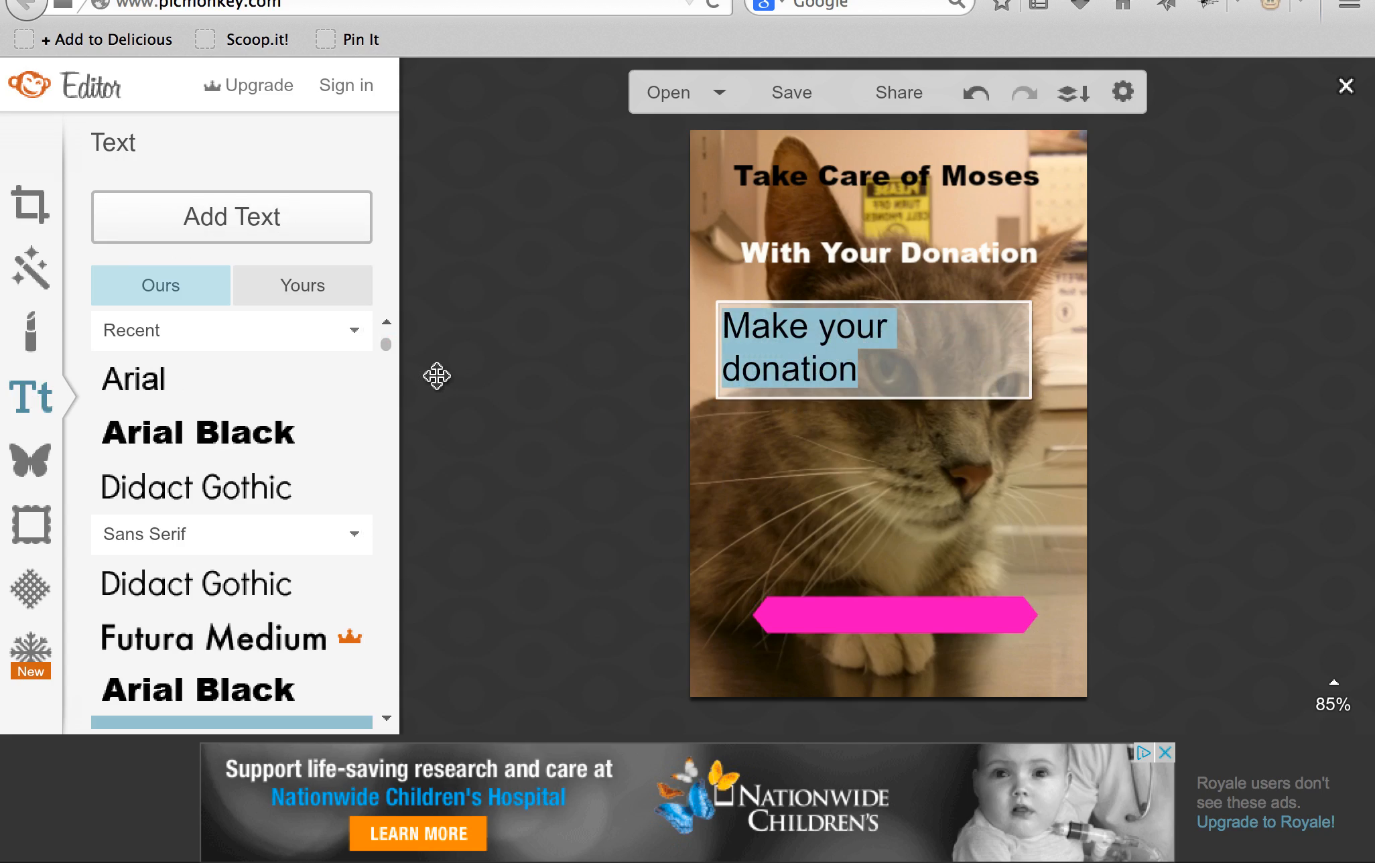
Step: Set the "Make your donation" text to size 12 in Arial Black
{"action": "double_click", "coordinate": [903, 336]}
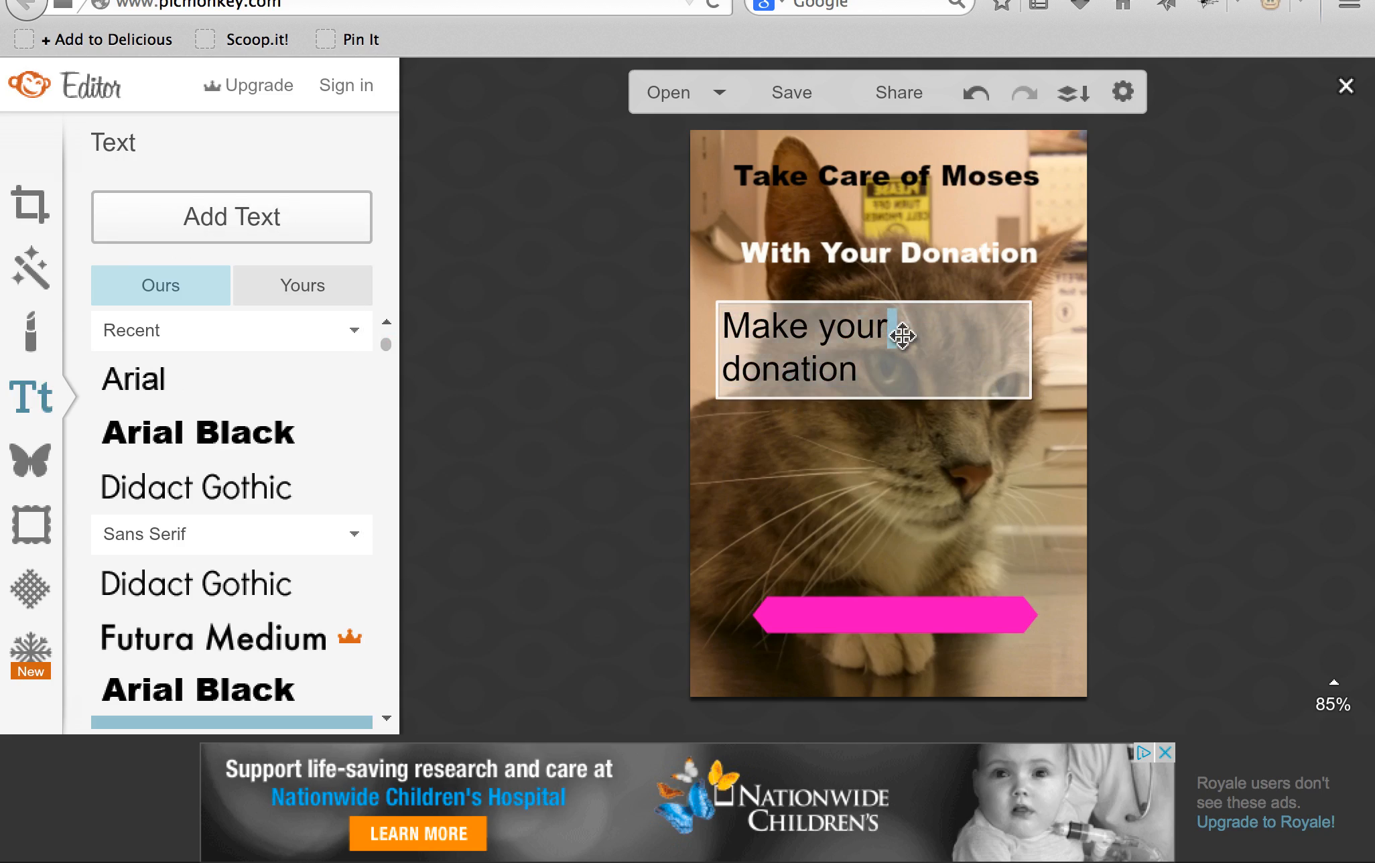
{"action": "double_click", "coordinate": [822, 362]}
{"action": "left_click", "coordinate": [823, 362]}
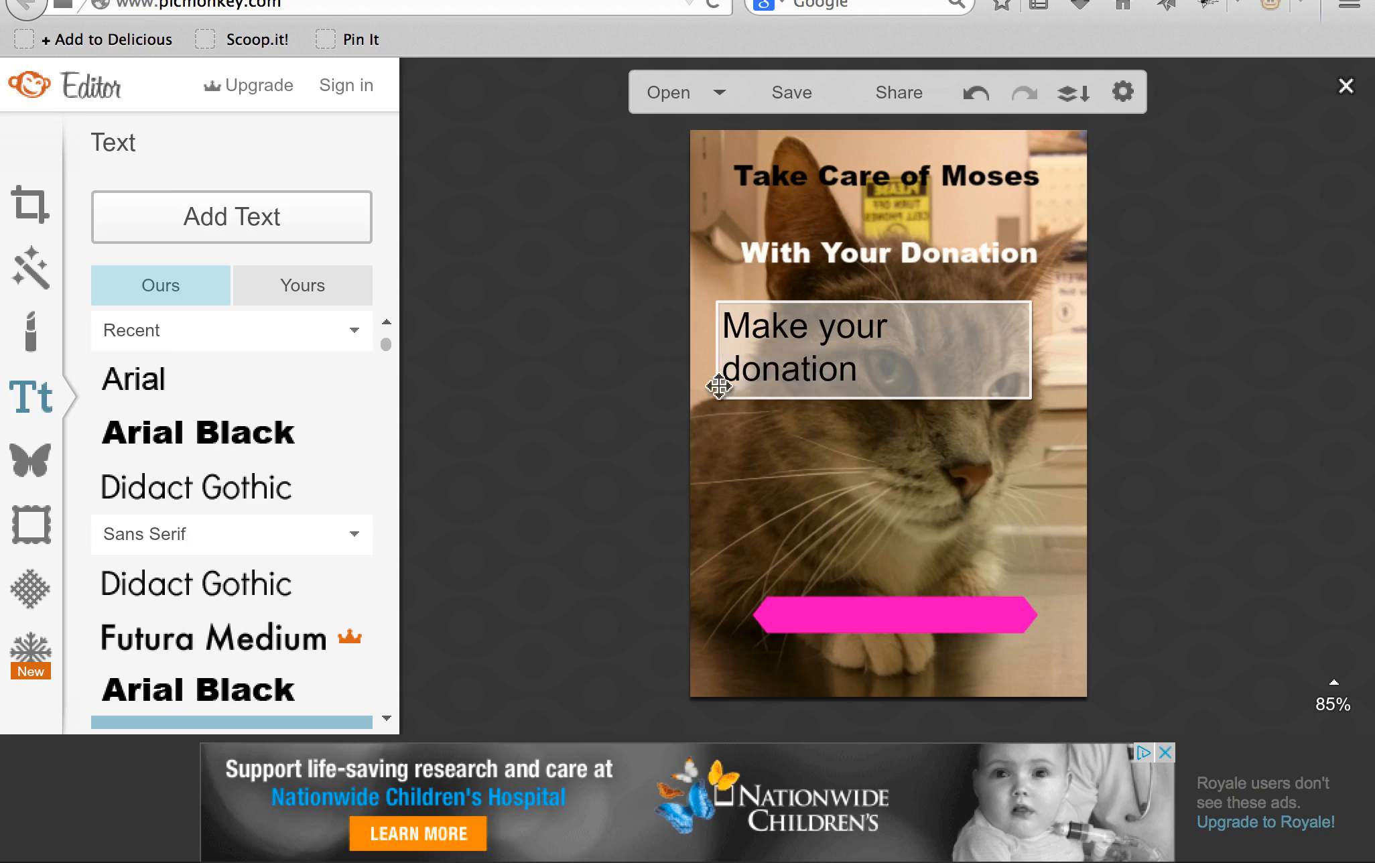
{"action": "left_click", "coordinate": [649, 377]}
{"action": "left_click", "coordinate": [754, 339]}
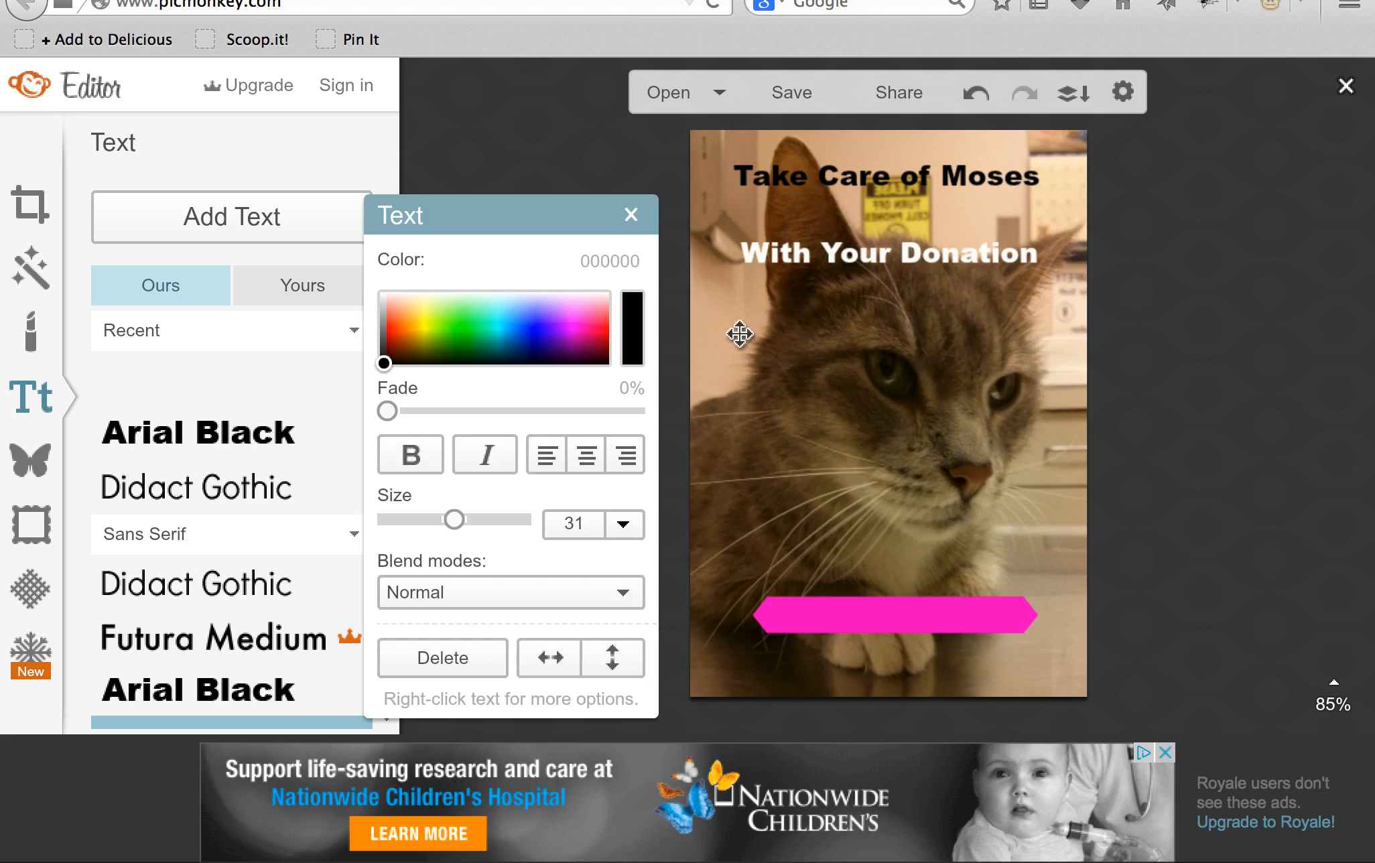
{"action": "left_click", "coordinate": [607, 527]}
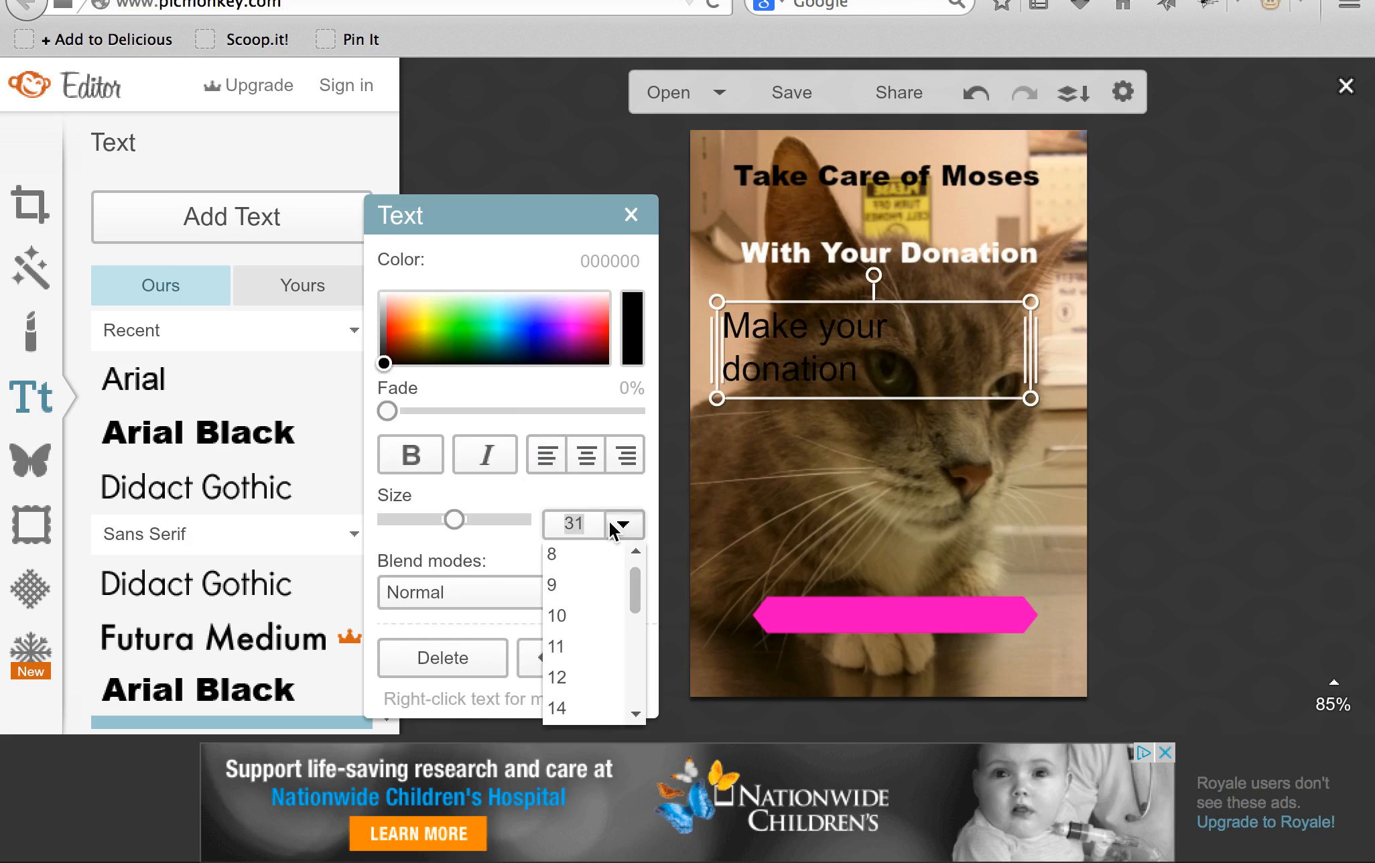
{"action": "left_click", "coordinate": [596, 667]}
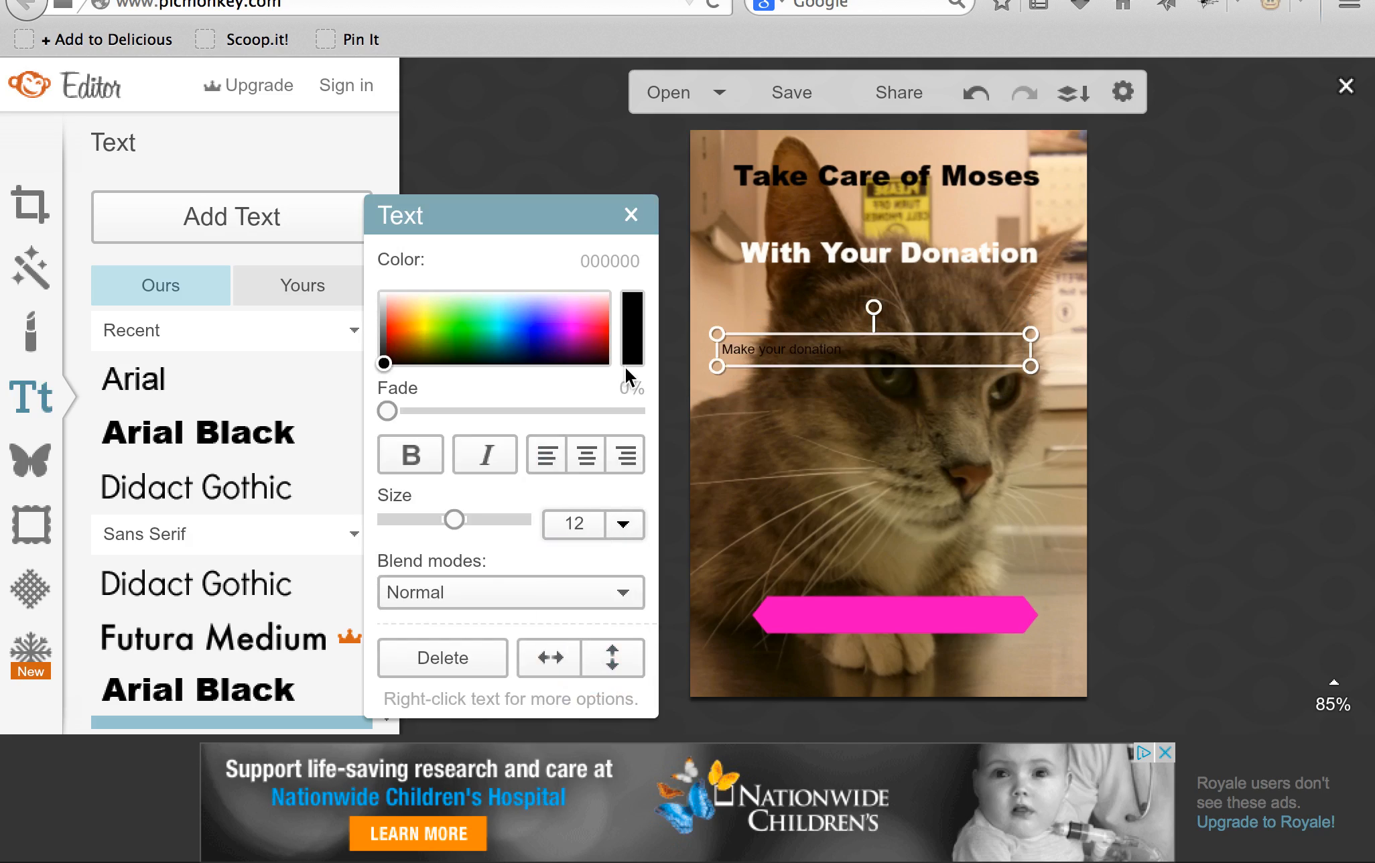
{"action": "left_click", "coordinate": [301, 437]}
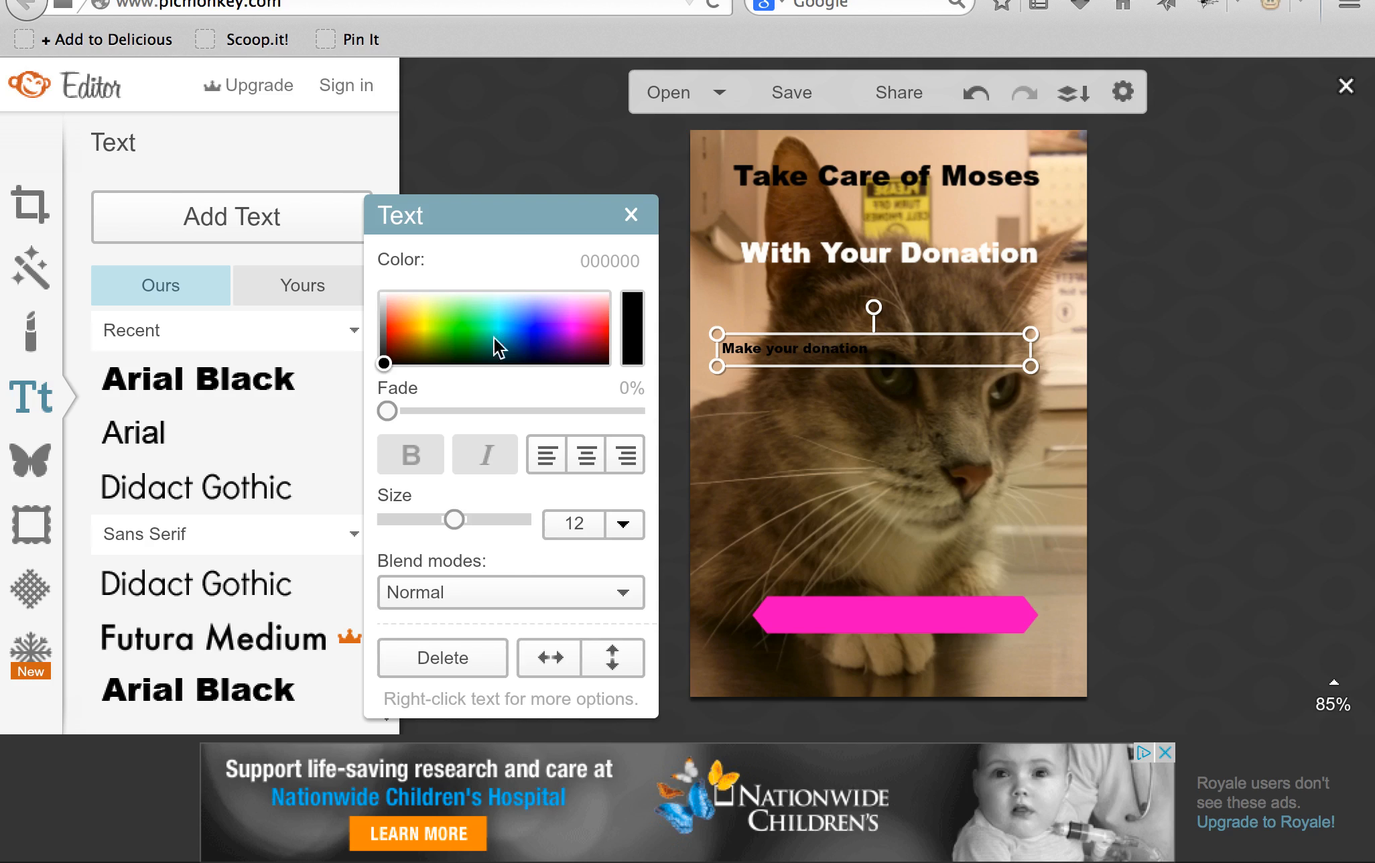
Step: Colour the "Make your donation" text near-white (fdfffc) and centre-align it within its text box
{"action": "left_click_drag", "start_coordinate": [395, 357], "coordinate": [451, 289]}
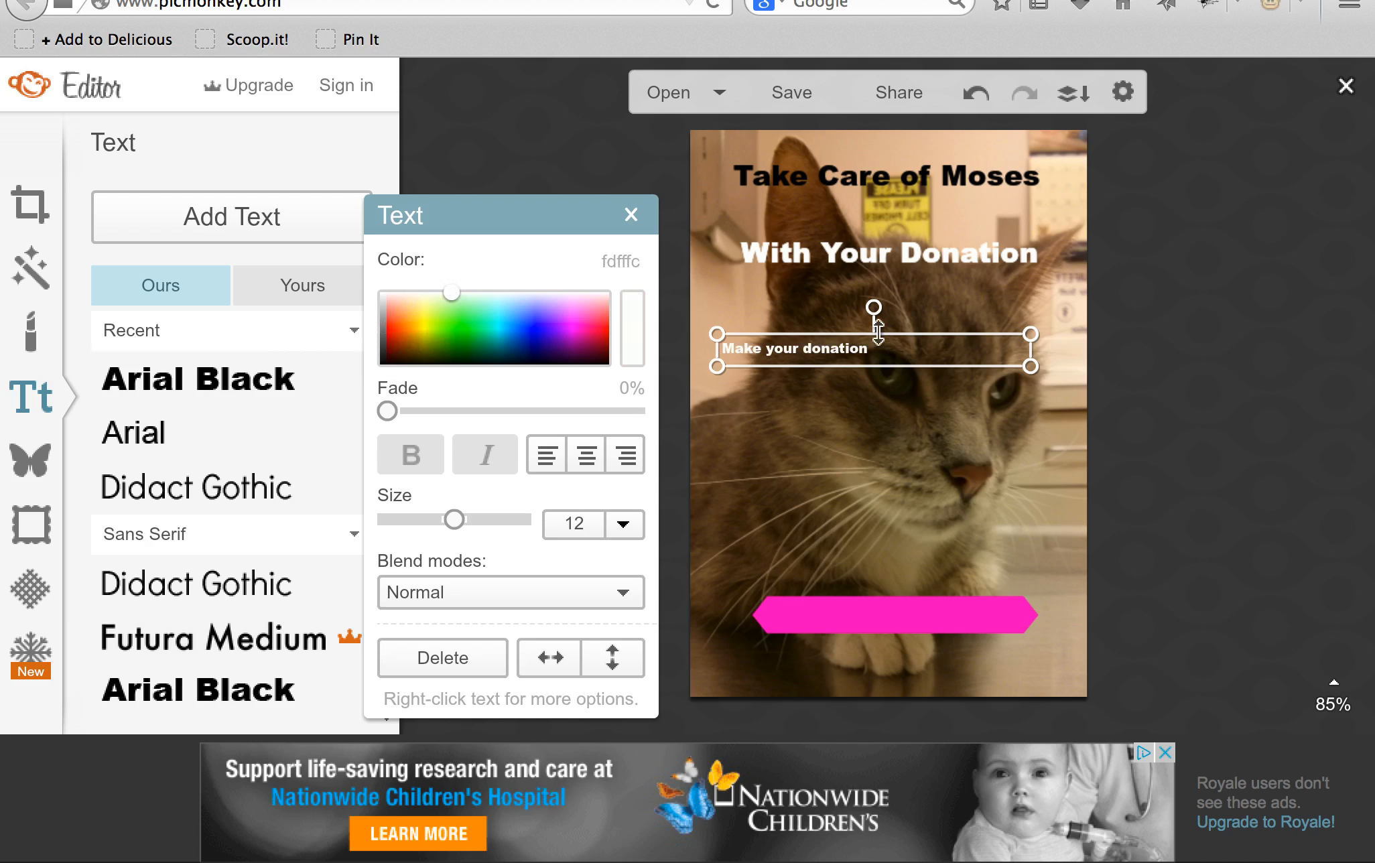
{"action": "left_click", "coordinate": [587, 456]}
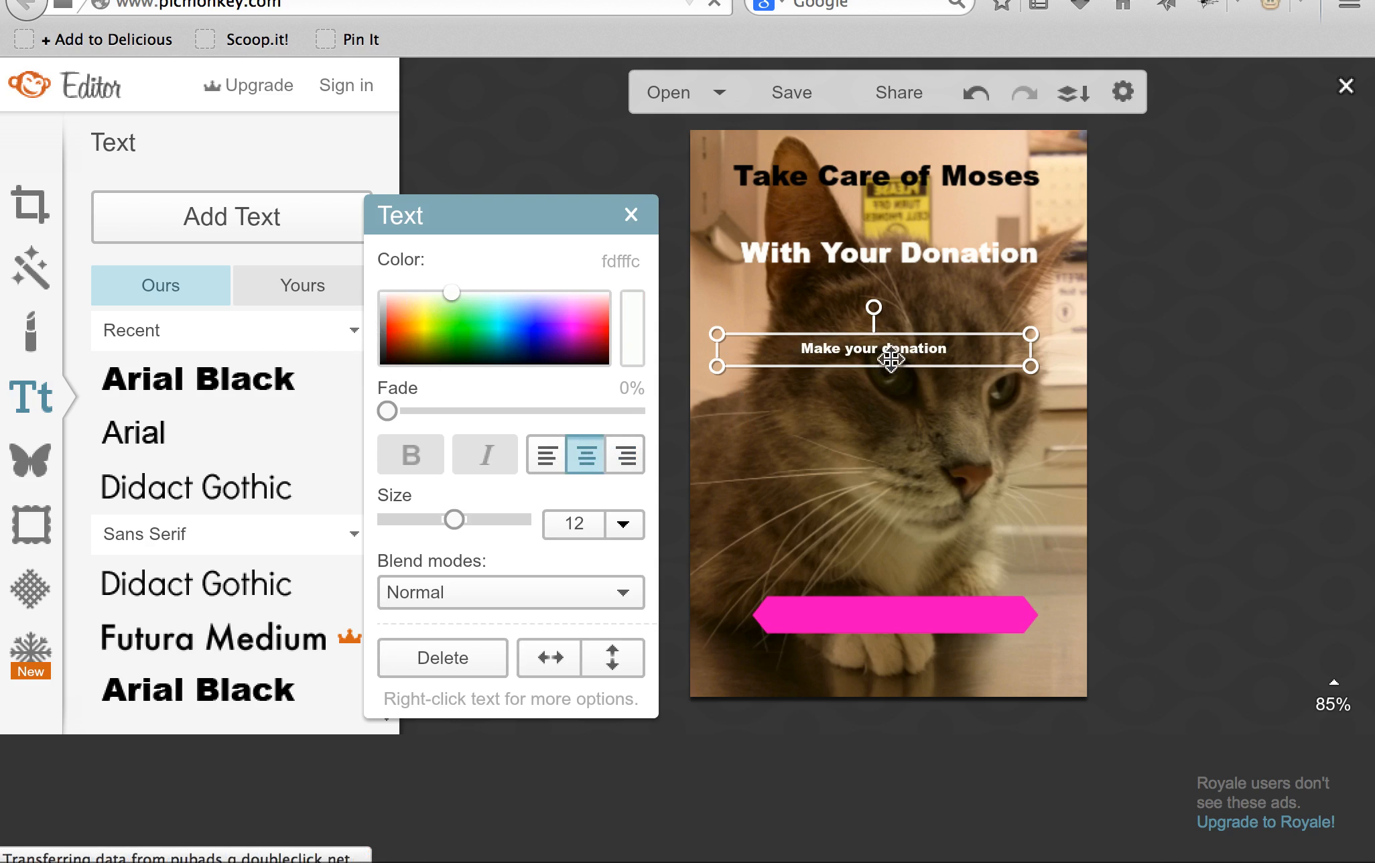
Step: Place the "Make your donation" text centrally on the pink banner and open the save options for the graphic
{"action": "left_click_drag", "start_coordinate": [891, 331], "coordinate": [906, 603]}
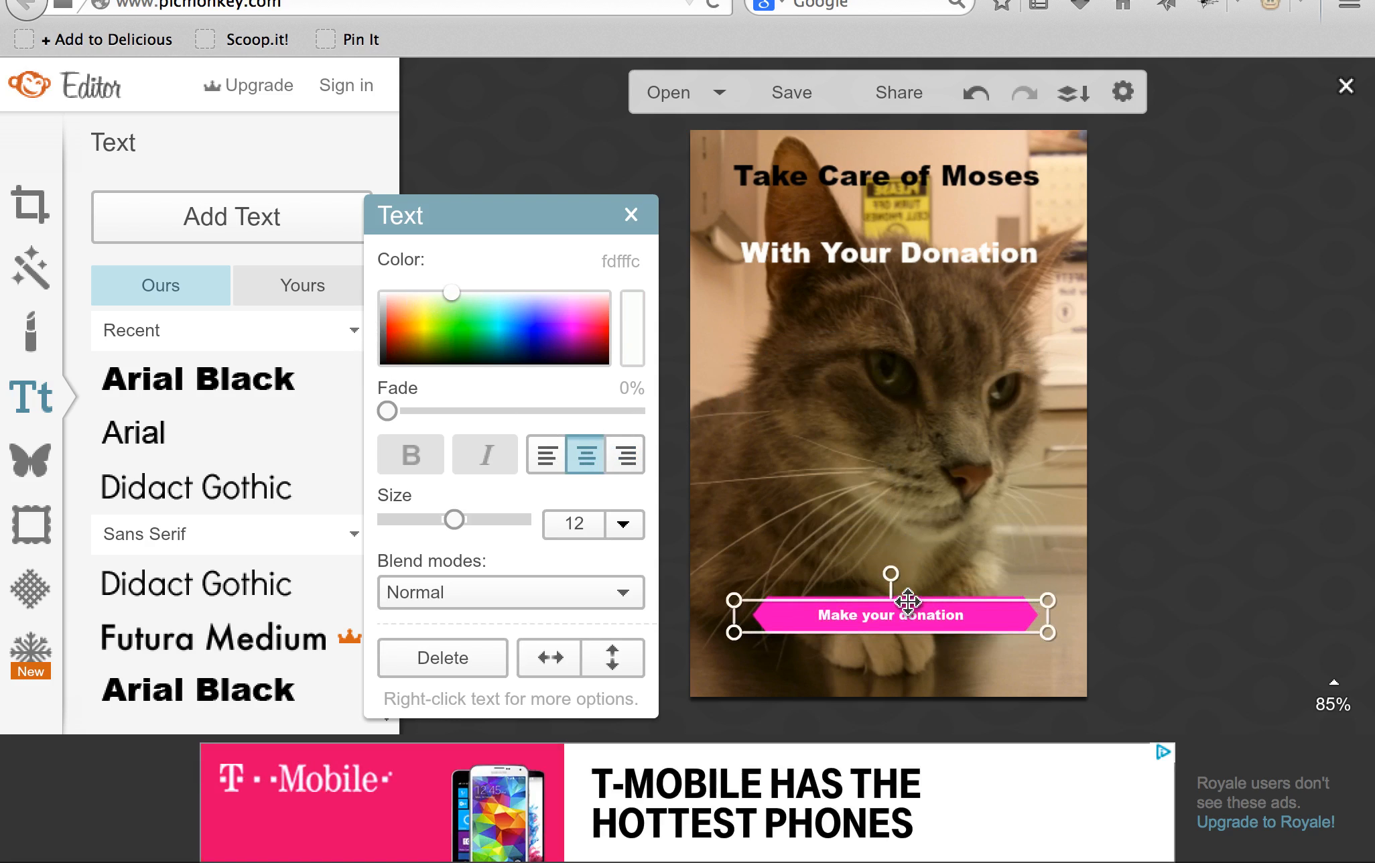
{"action": "left_click", "coordinate": [1143, 569]}
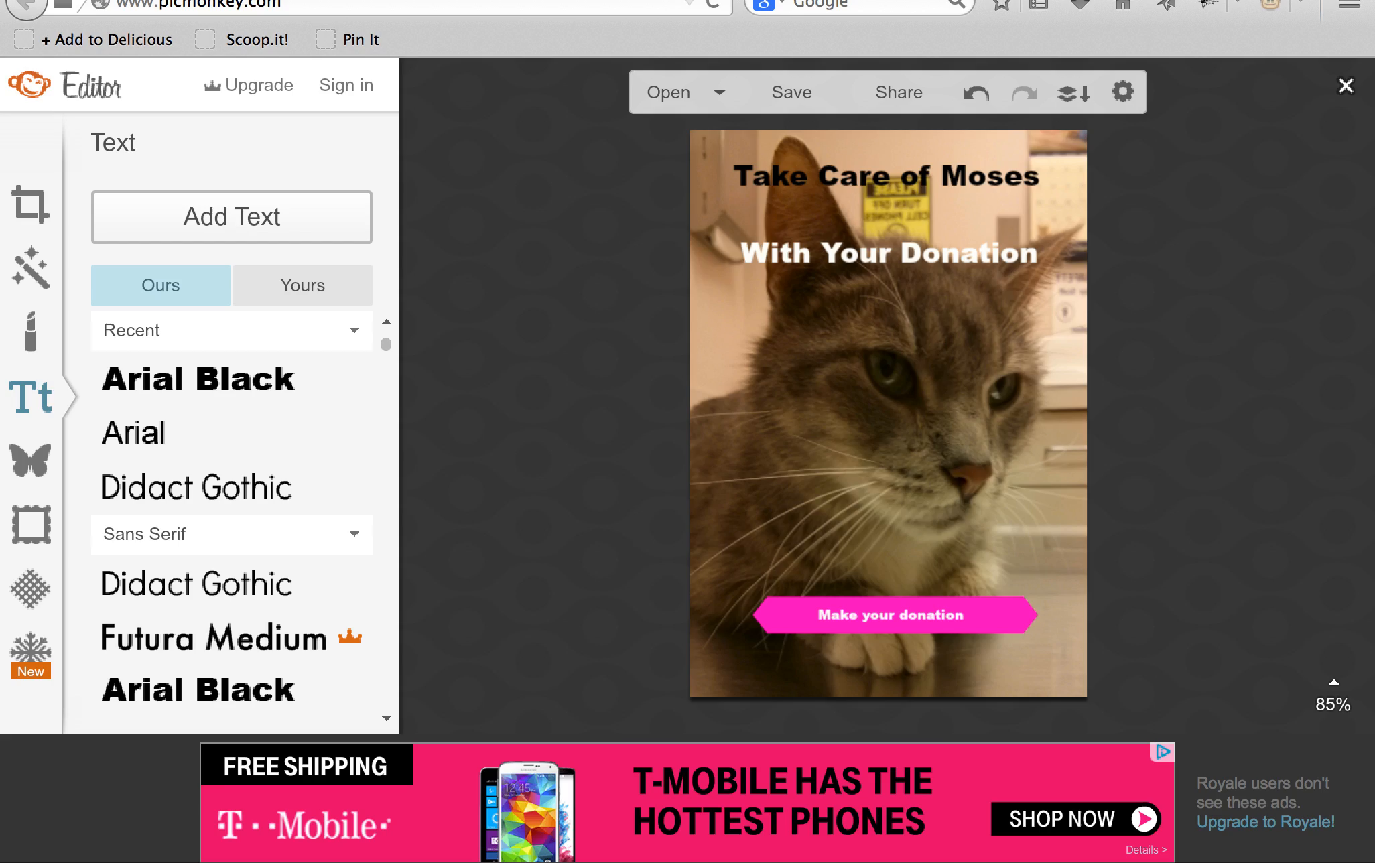
{"action": "left_click", "coordinate": [779, 102]}
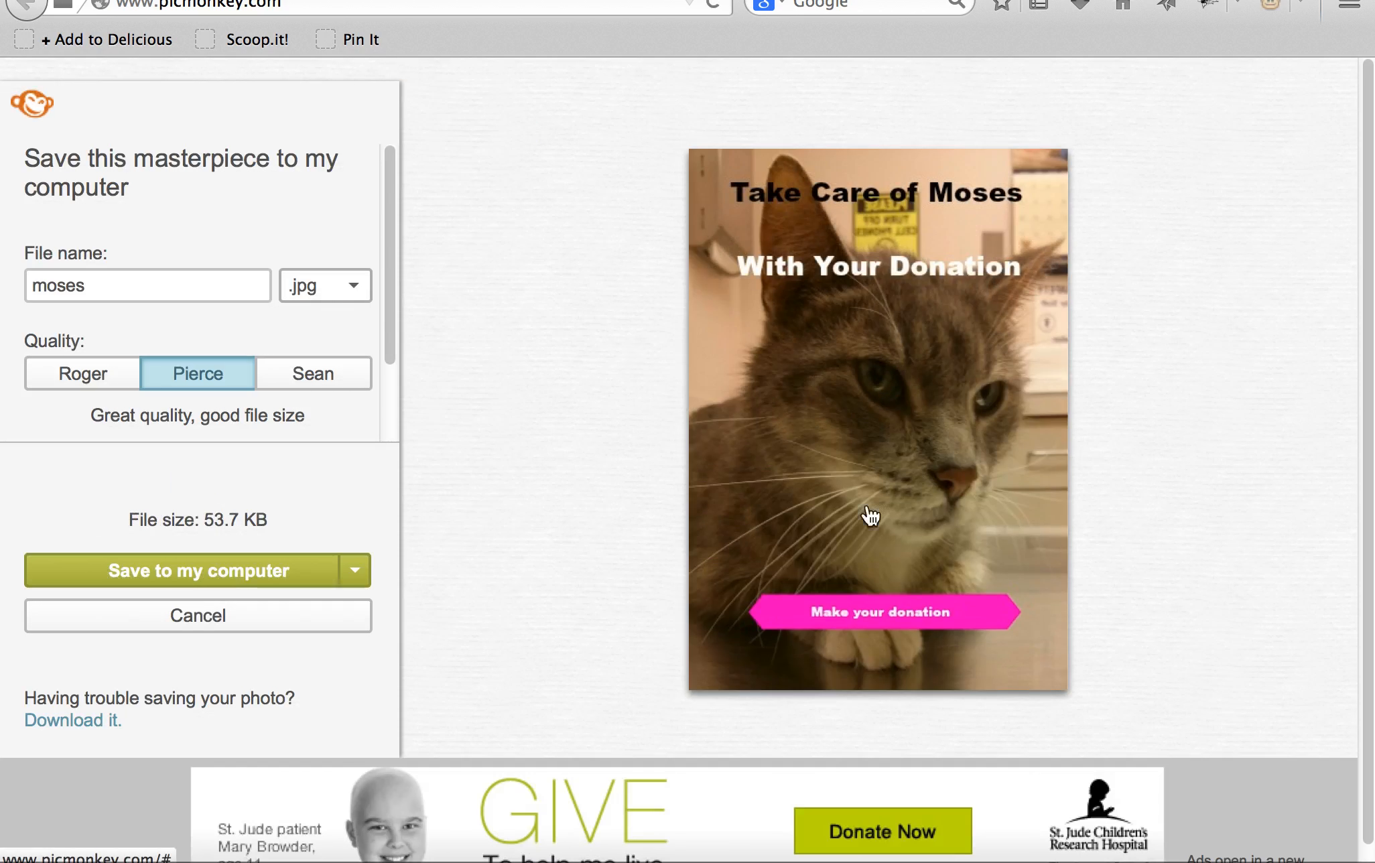
Step: Switch to the presentation in Preview and advance to slide 30 with the academy web address
{"action": "left_click", "coordinate": [1177, 862]}
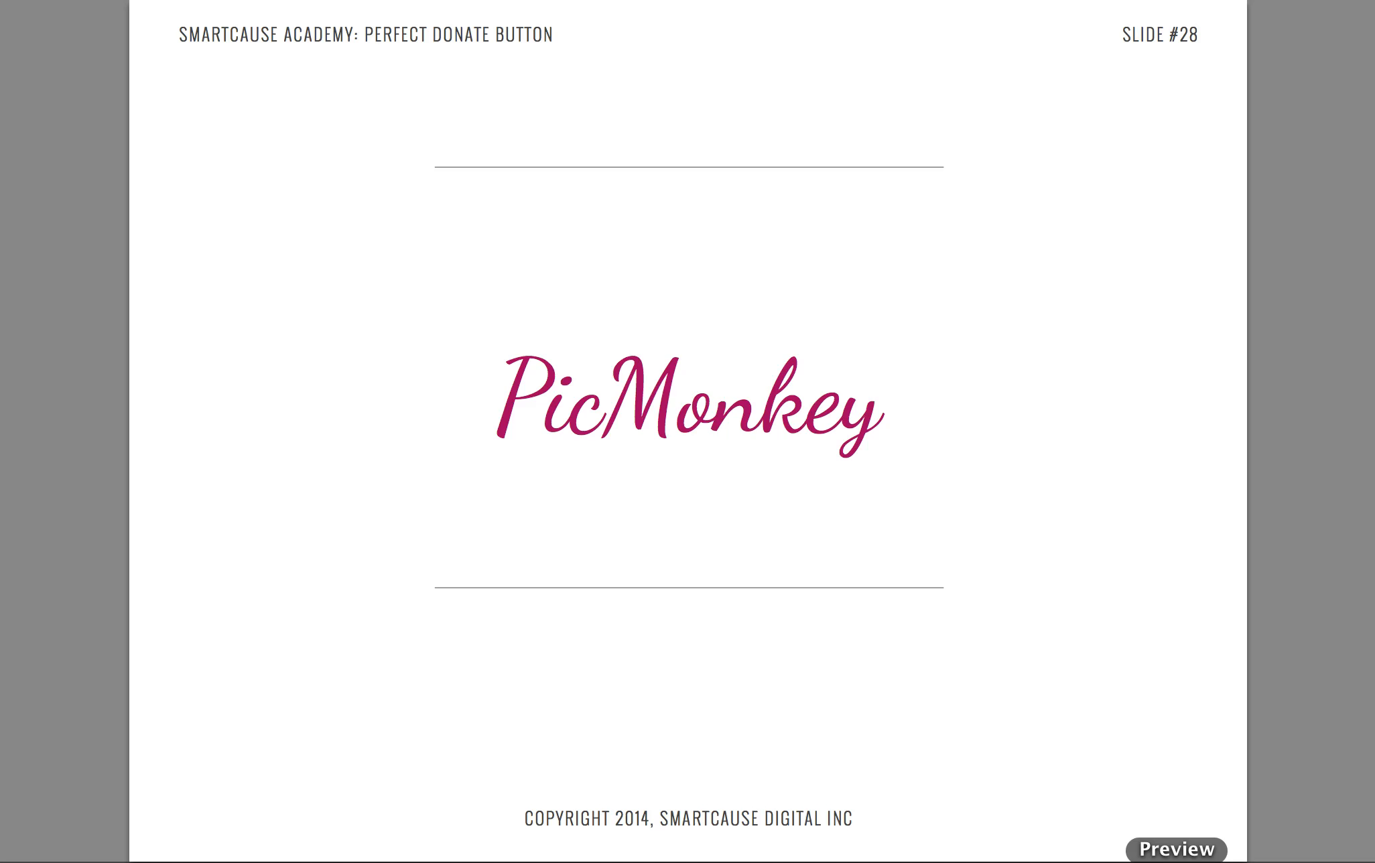
{"action": "key", "text": "Right"}
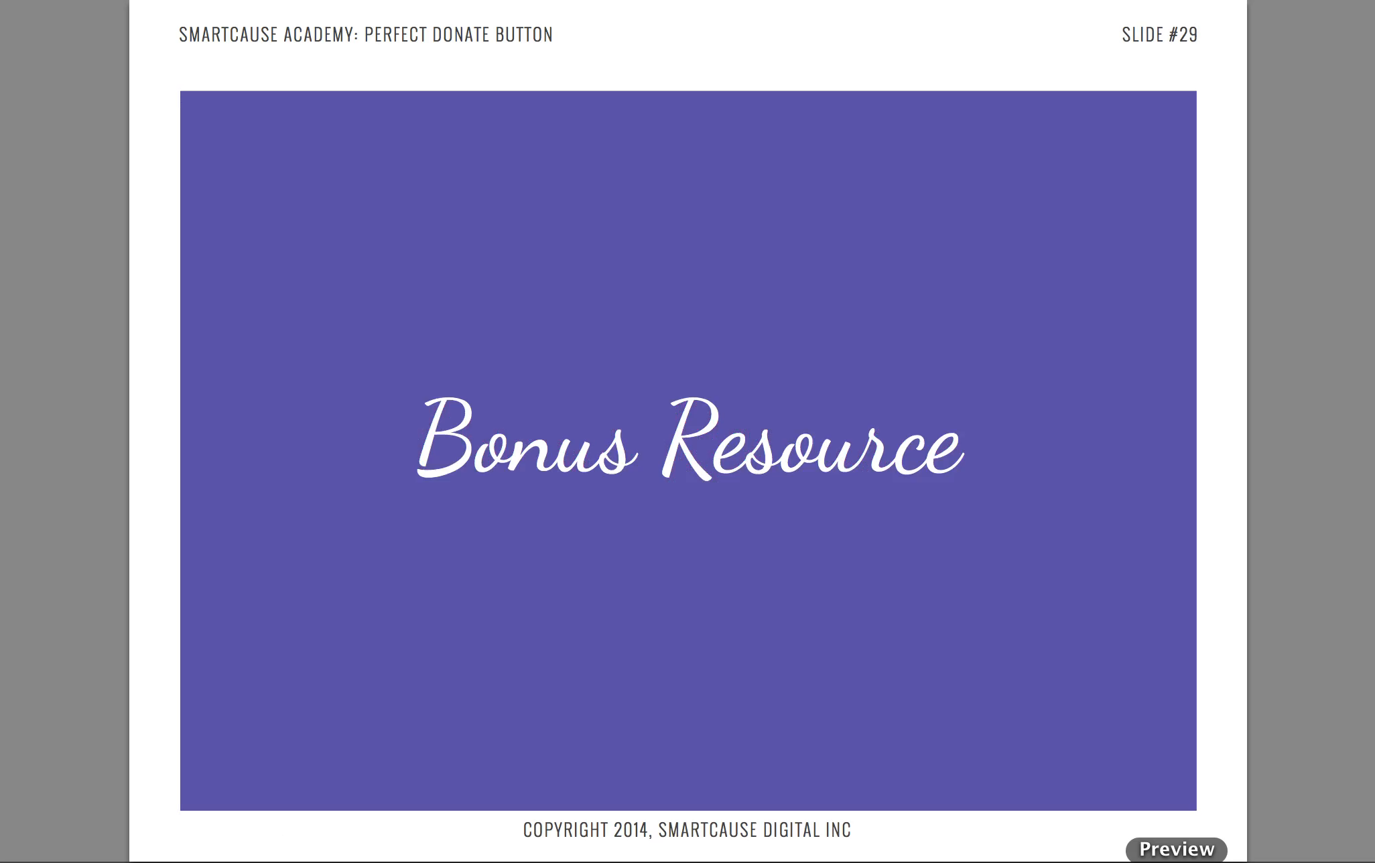
{"action": "key", "text": "Right"}
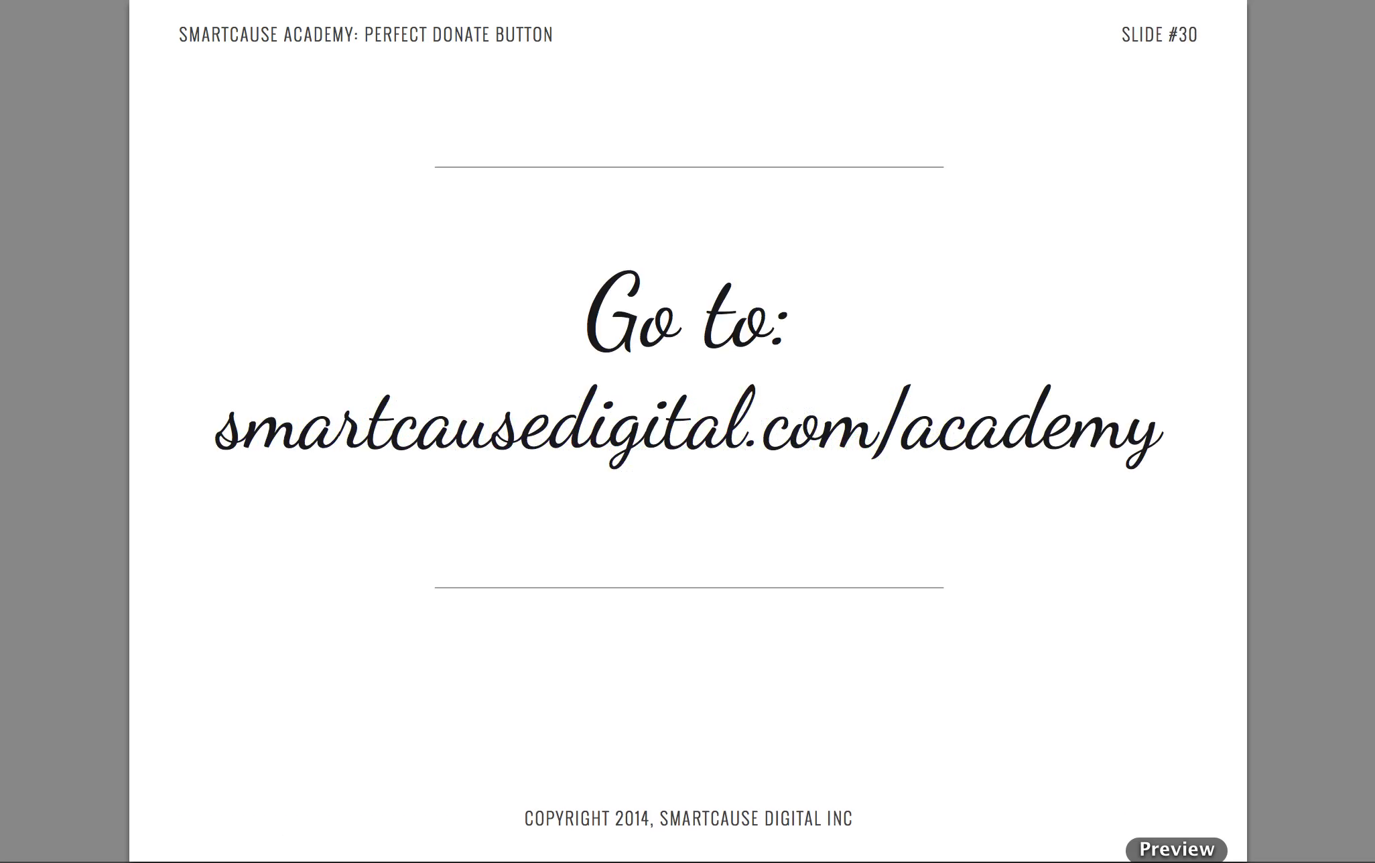